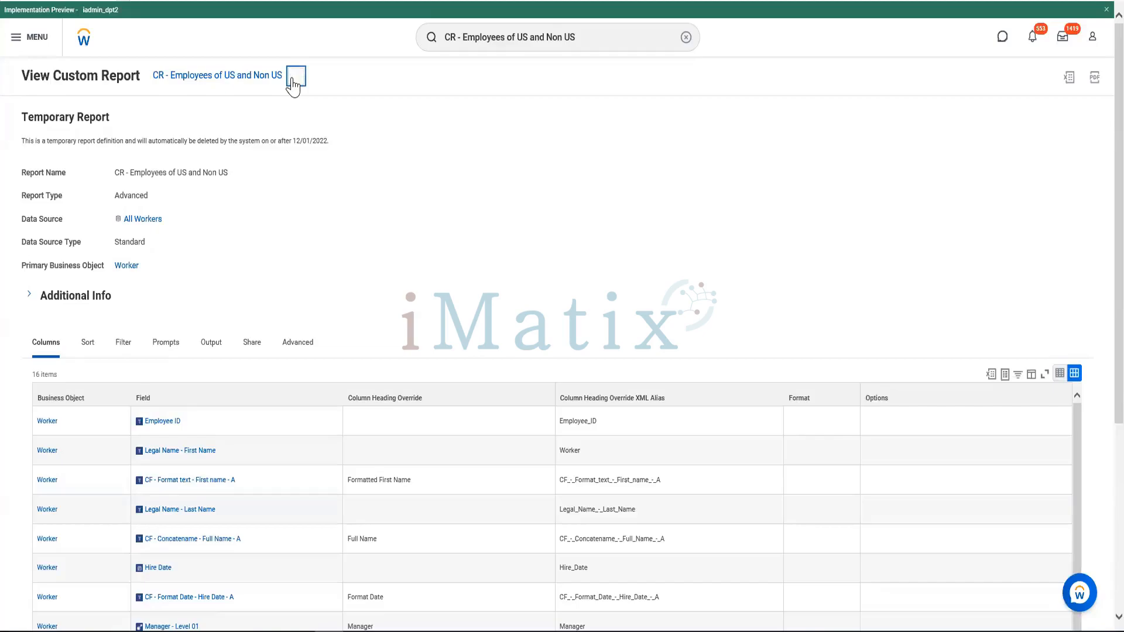
# Examine the custom report's related actions, columns, filter and prompt settings.
pyautogui.click(293, 82)
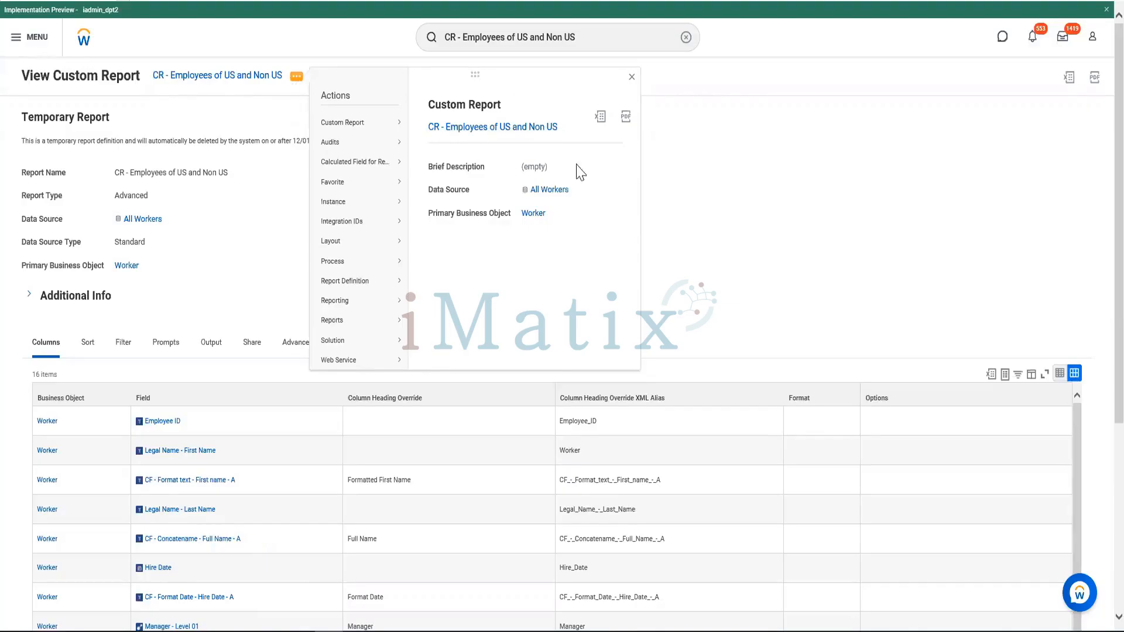
pyautogui.click(820, 175)
pyautogui.scroll(-3, 429, 316)
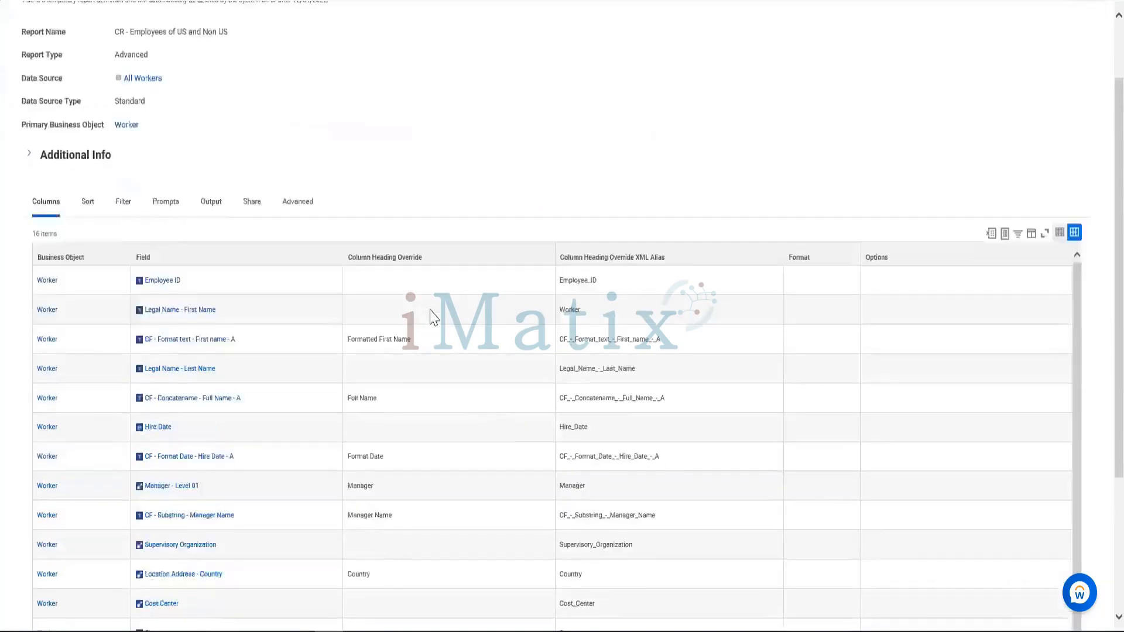
pyautogui.scroll(3, 429, 316)
pyautogui.click(137, 345)
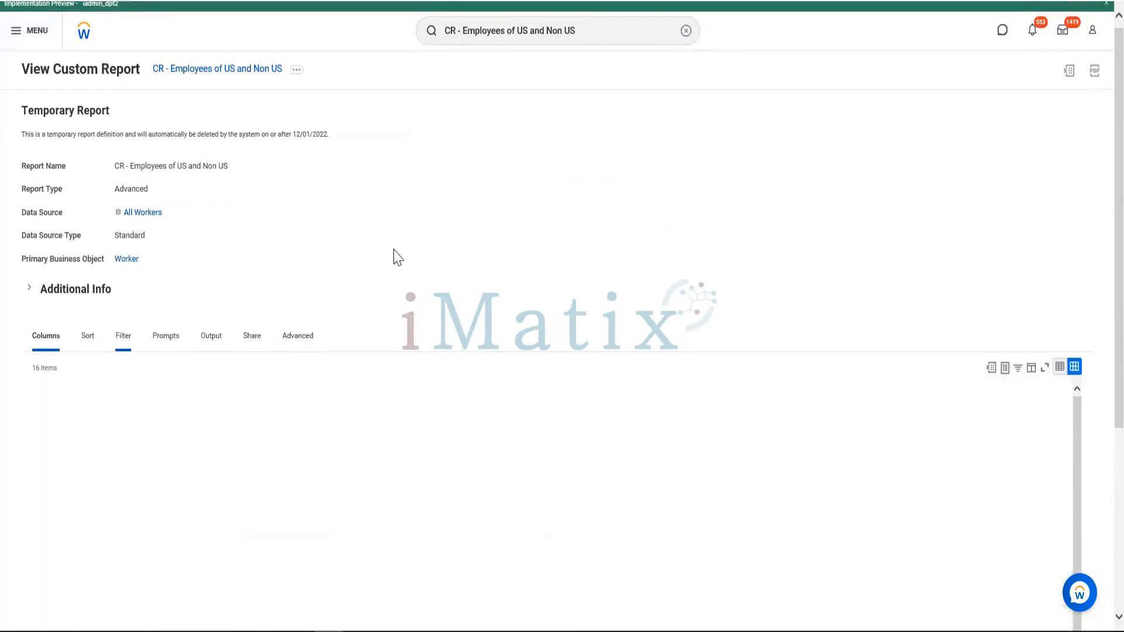
pyautogui.click(45, 352)
pyautogui.click(160, 358)
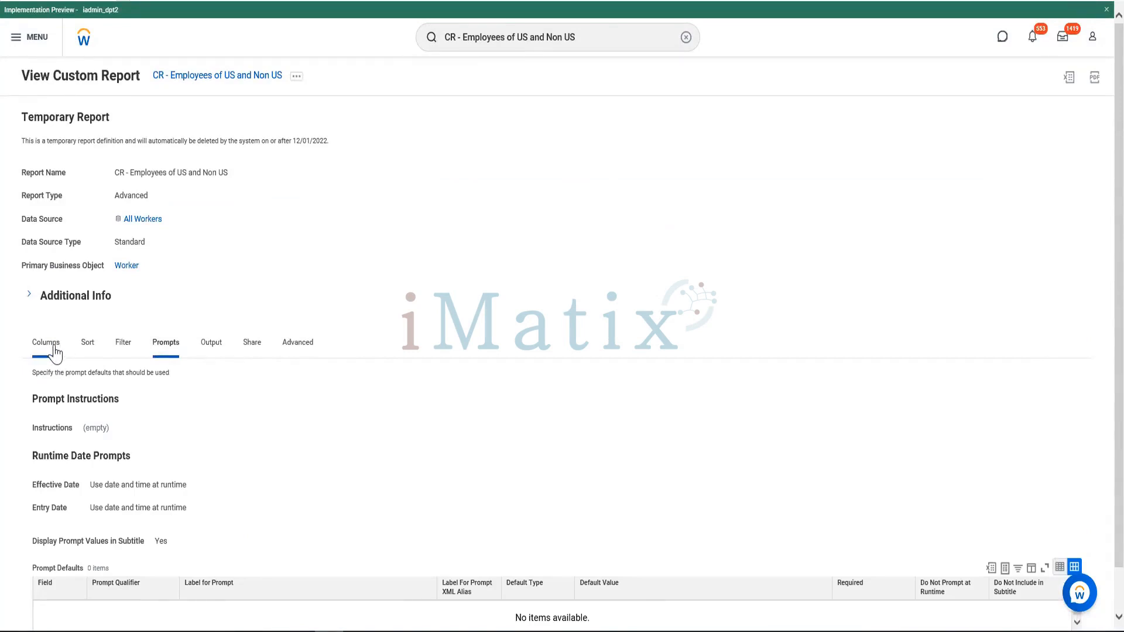
pyautogui.click(51, 350)
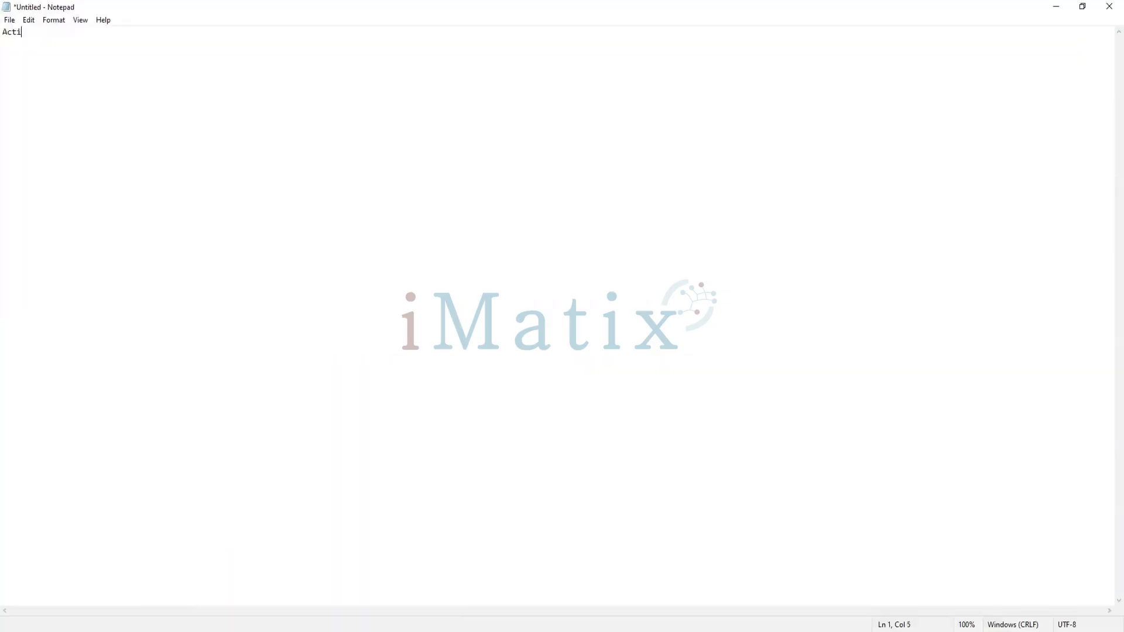
# In Notepad, list the status mappings "Active Employee - Active", "Terminated - Terminated" and "On leave - Leave" on separate lines.
pyautogui.write('e Employee - Active')
pyautogui.press('Return')
pyautogui.write('Terminated ')
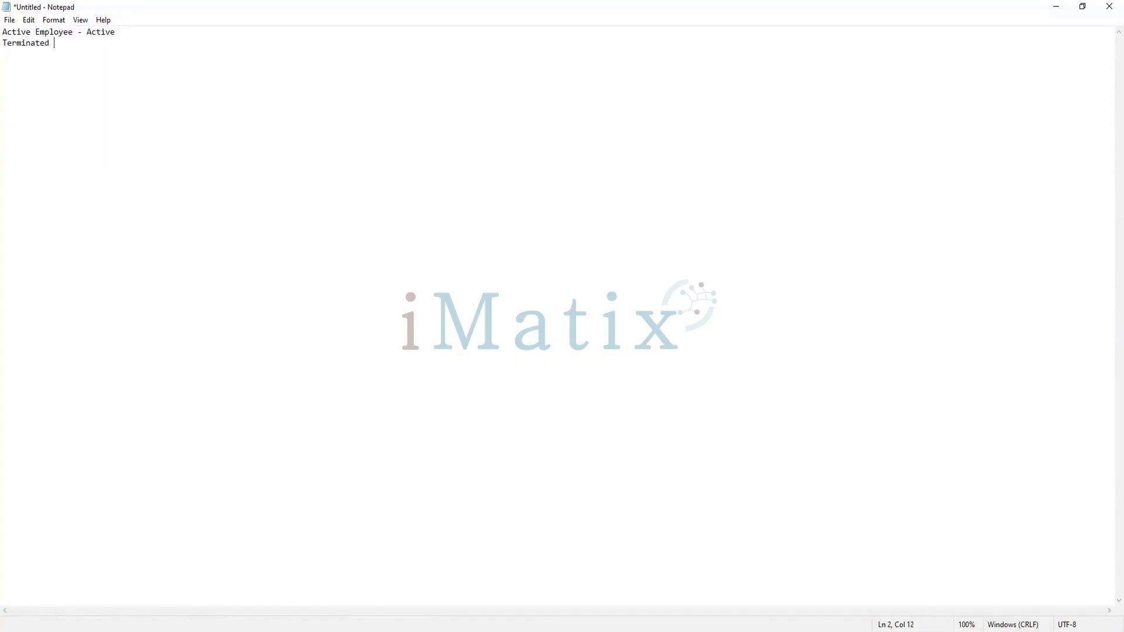
pyautogui.write('- Terminated')
pyautogui.press('Return')
pyautogui.write('On leave - Leave')
pyautogui.moveTo(93, 60); pyautogui.dragTo(3, 41)
pyautogui.click(50, 43)
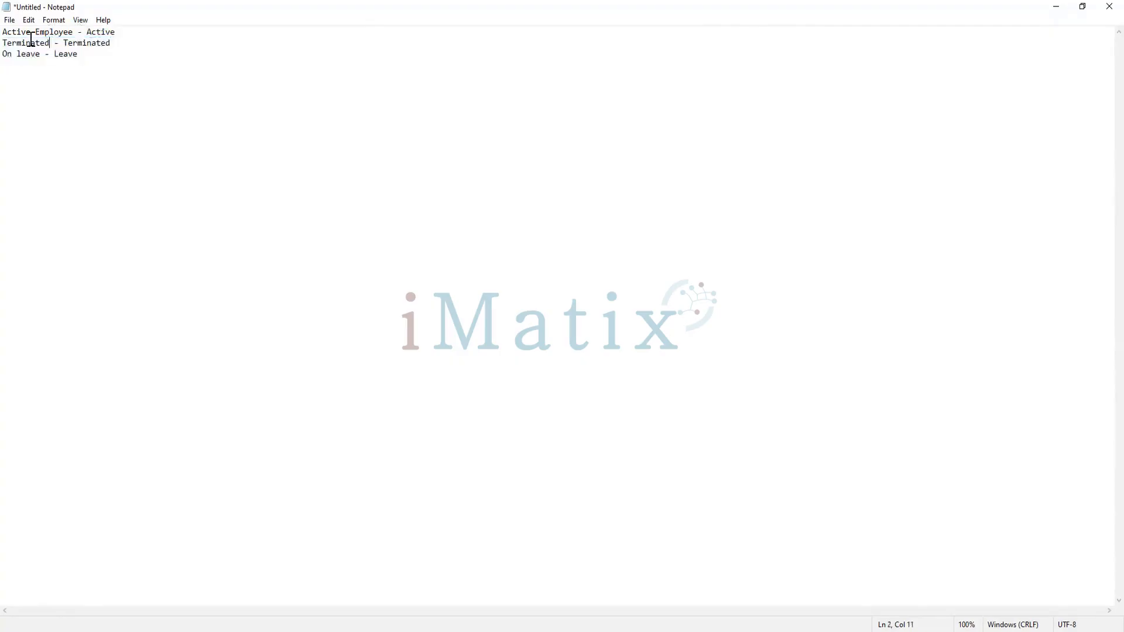
# Below the status mappings, add the note line "3 constant values - Active , Termnated and Leave" after two blank lines.
pyautogui.click(91, 57)
pyautogui.press('Return')
pyautogui.press('Return')
pyautogui.press('Return')
pyautogui.write('# constant')
pyautogui.press('BackSpace')
pyautogui.press('BackSpace')
pyautogui.press('BackSpace')
pyautogui.press('BackSpace')
pyautogui.press('BackSpace')
pyautogui.press('BackSpace')
pyautogui.press('BackSpace')
pyautogui.press('BackSpace')
pyautogui.press('BackSpace')
pyautogui.press('BackSpace')
pyautogui.write('3 constant values -')
pyautogui.write('Active , ')
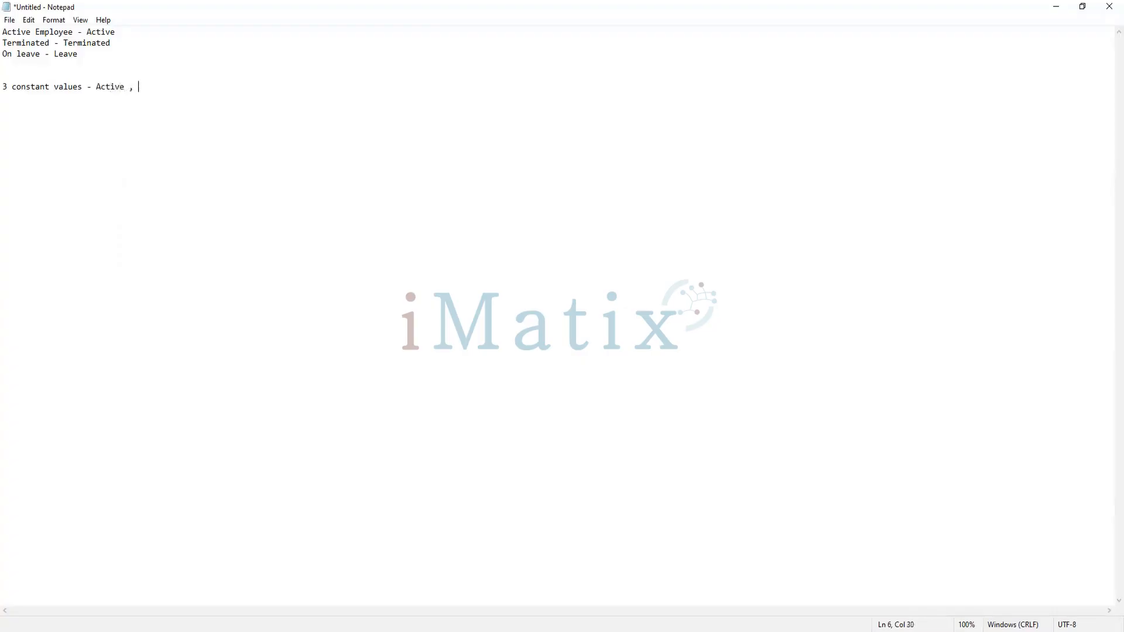
pyautogui.write('Termnated and Leave')
# Add the note line "3 Conditions - for each of the status (Active, term and leave)" under the constant values.
pyautogui.press('Return')
pyautogui.write('3 Condition')
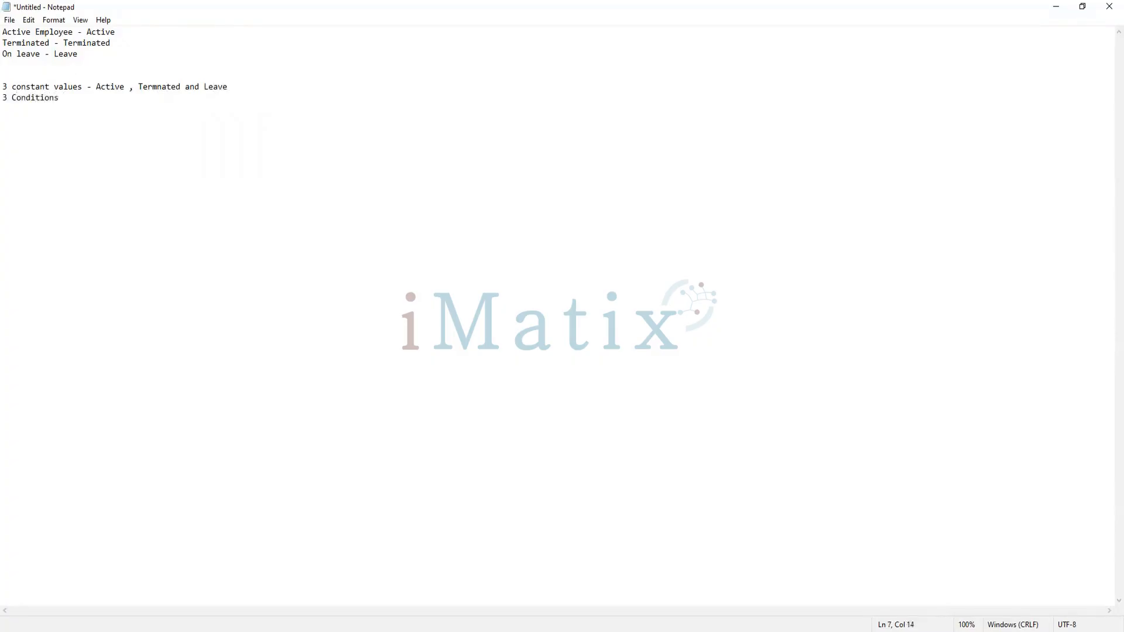
pyautogui.write('s -')
pyautogui.write('for each of the status (Active, ')
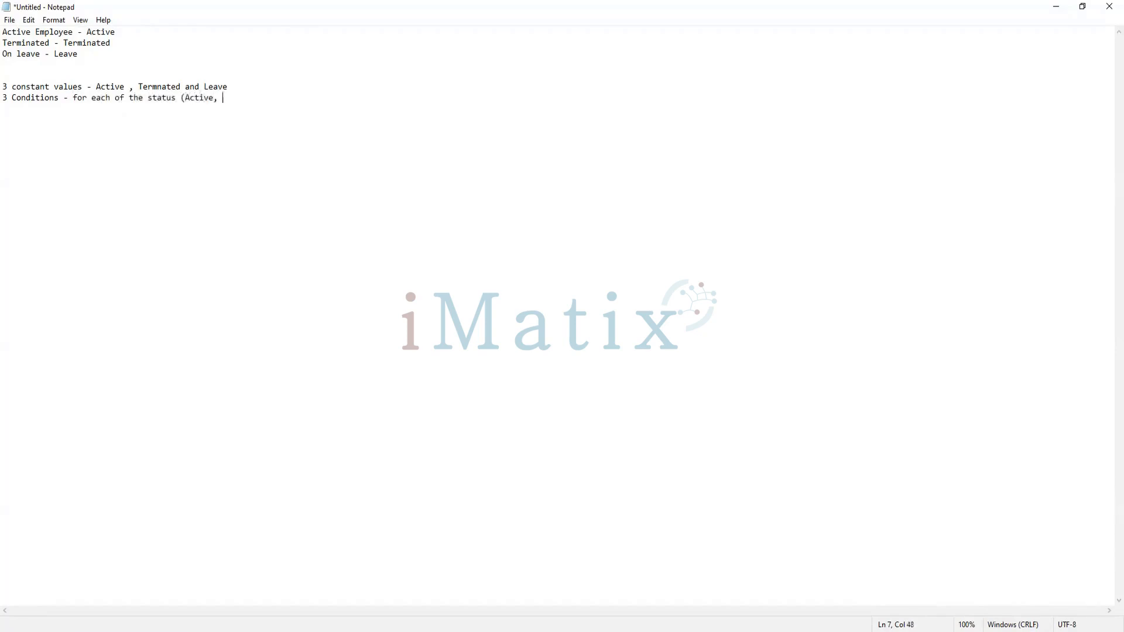
pyautogui.write('term and leave)')
# After a blank line, add the note "call all this conditions and text constants in Evaluation".
pyautogui.press('Return')
pyautogui.press('Return')
pyautogui.write('call ')
pyautogui.write('th')
pyautogui.press('BackSpace')
pyautogui.press('BackSpace')
pyautogui.write('all this ')
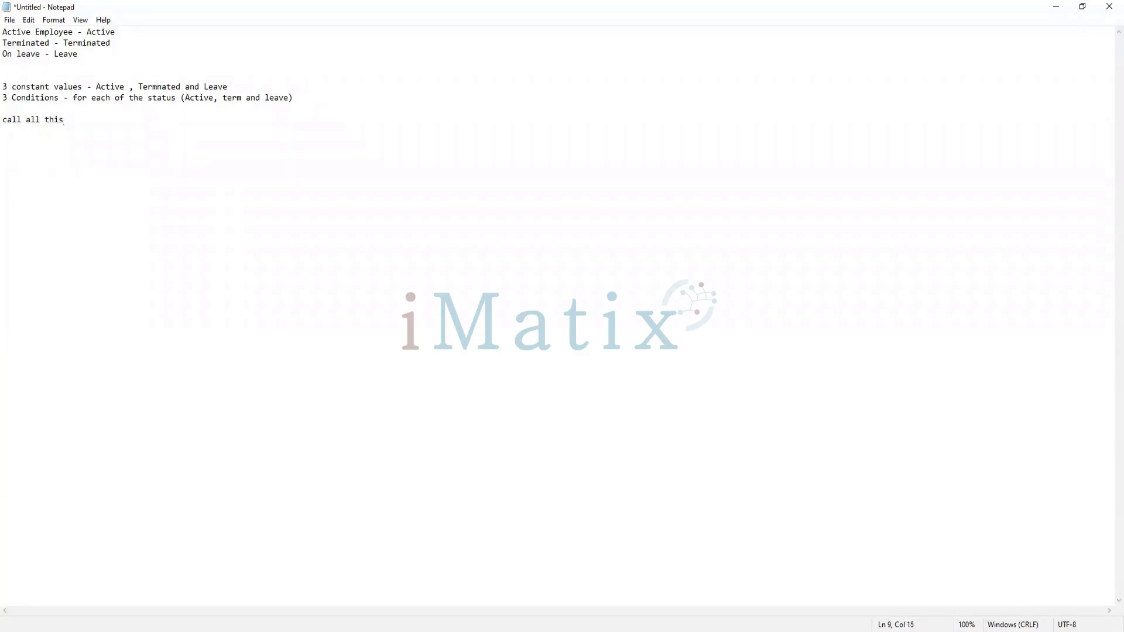
pyautogui.write('conditions and text constants in Evaluat')
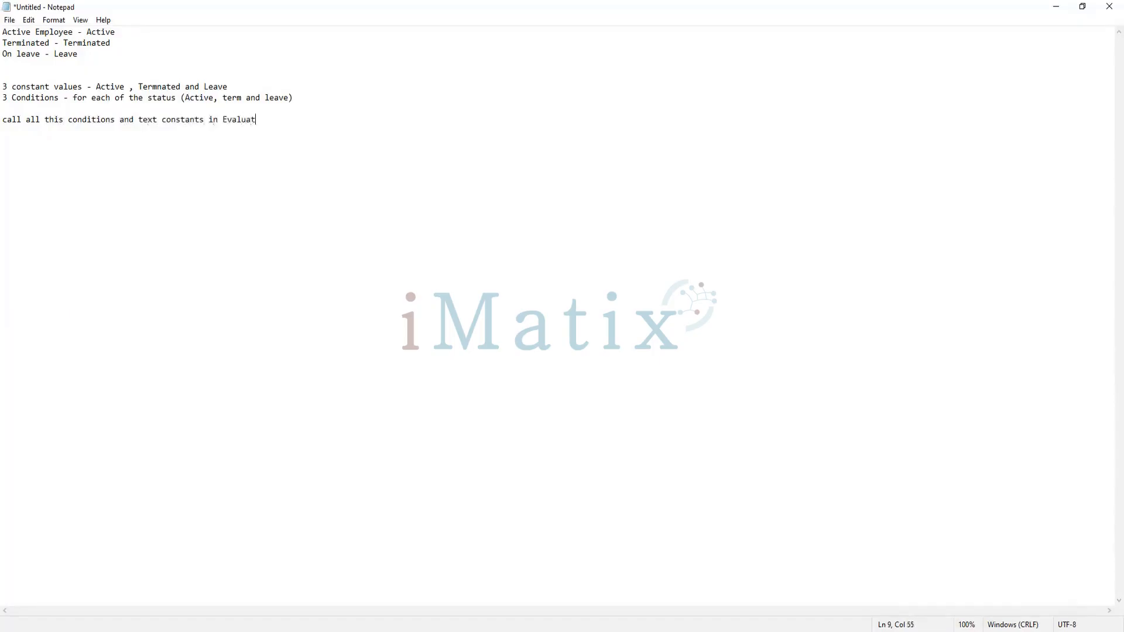
pyautogui.write('ion')
# After a blank line, add "Evaluate will be executing and reurn the text constant based on the condition statisfaction".
pyautogui.press('Return')
pyautogui.press('Return')
pyautogui.write('Evaluati')
pyautogui.press('BackSpace')
pyautogui.write('e will be ')
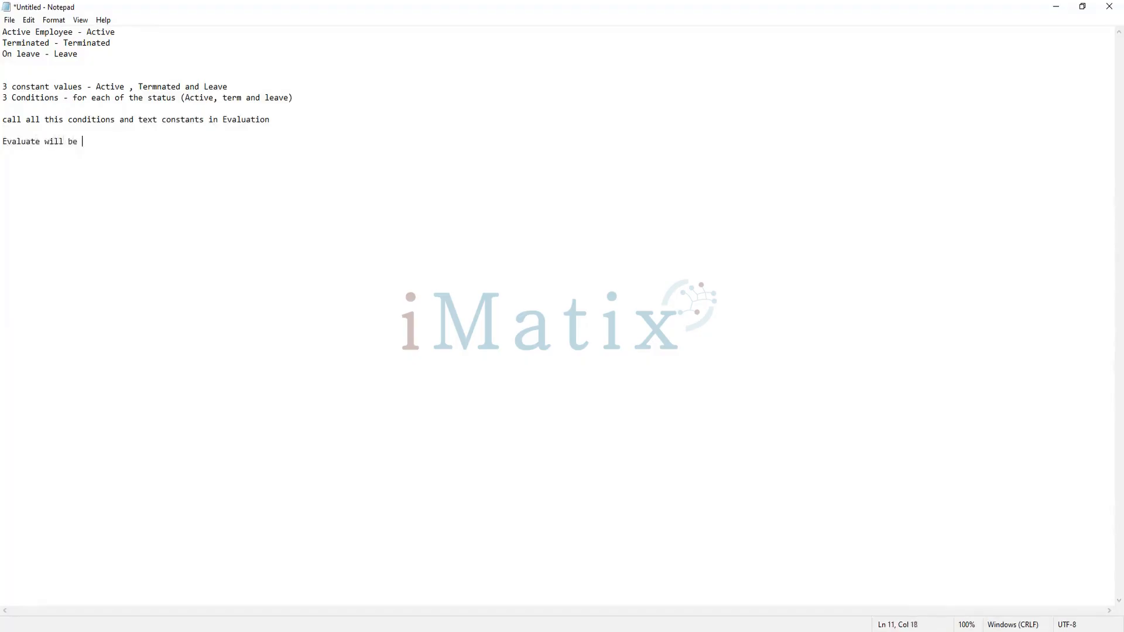
pyautogui.write('executing and reurn the te')
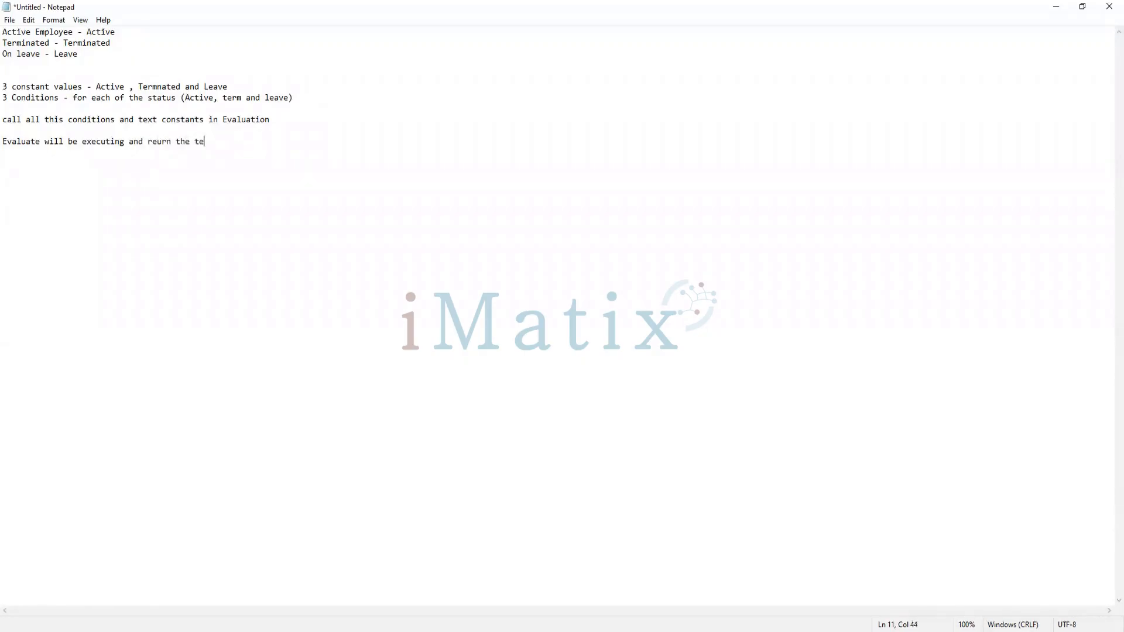
pyautogui.write('xt constant based on the cond')
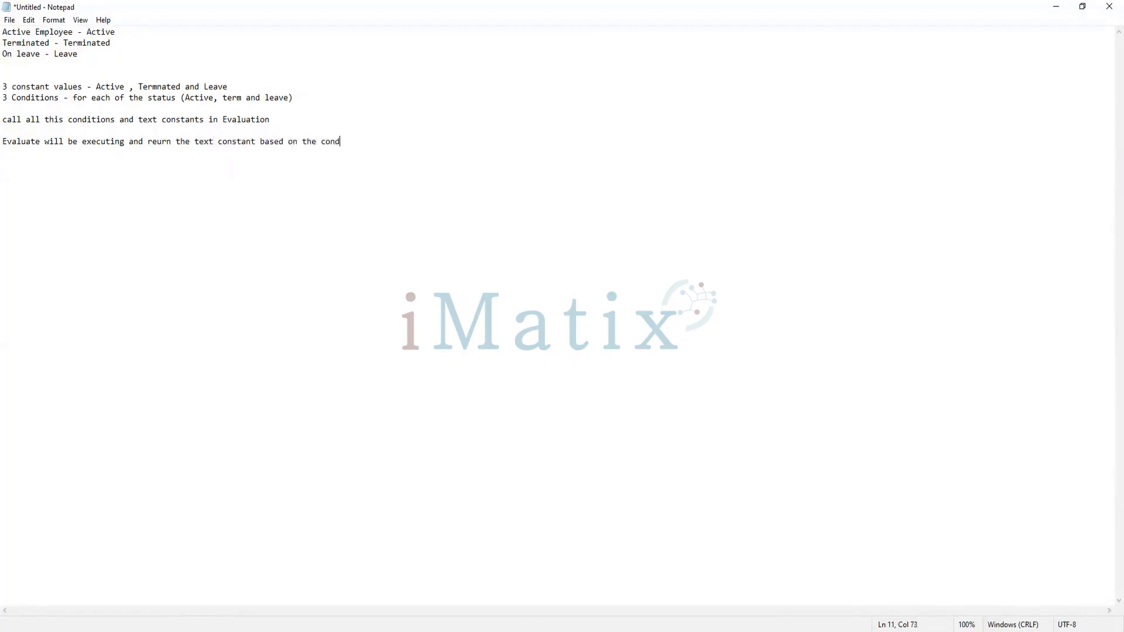
pyautogui.write('ition statisfactiobn')
pyautogui.press('BackSpace')
pyautogui.press('BackSpace')
pyautogui.write('n')
# Reread the notes on the three constant values, the three conditions and how the evaluation uses them.
pyautogui.click(9, 88)
pyautogui.moveTo(10, 87); pyautogui.dragTo(236, 82)
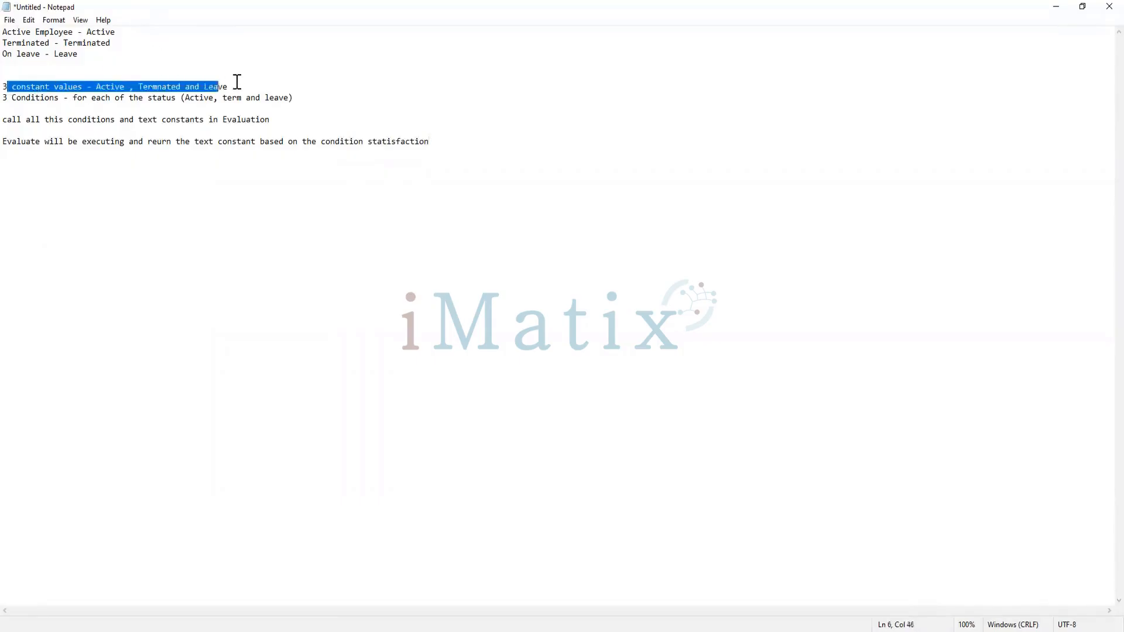
pyautogui.click(246, 81)
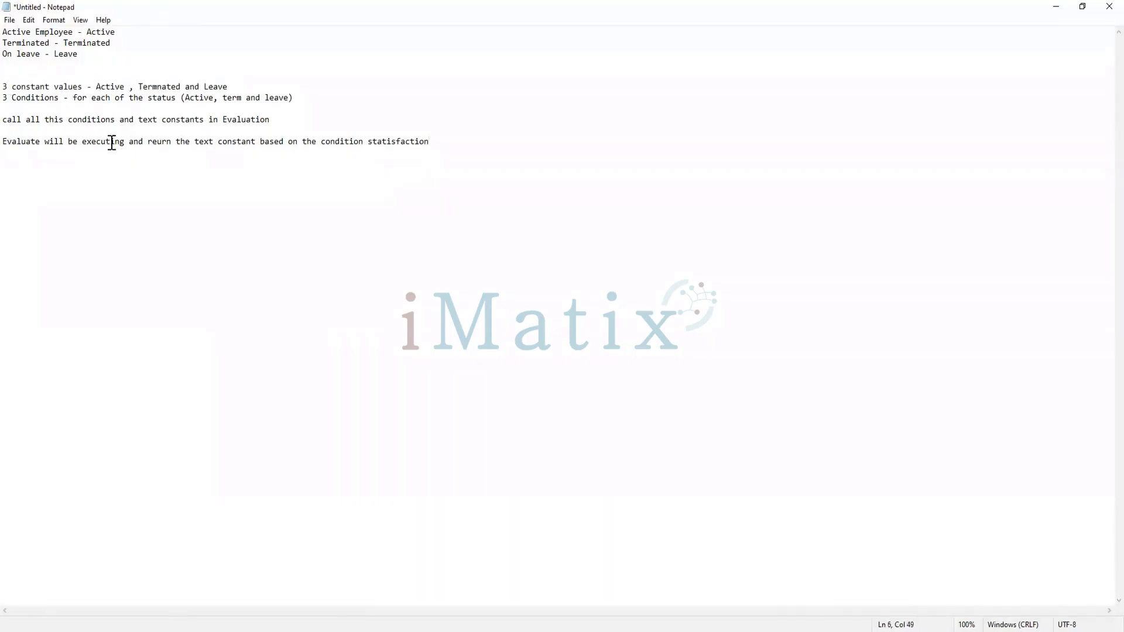
pyautogui.click(112, 88)
pyautogui.tripleClick(9, 97)
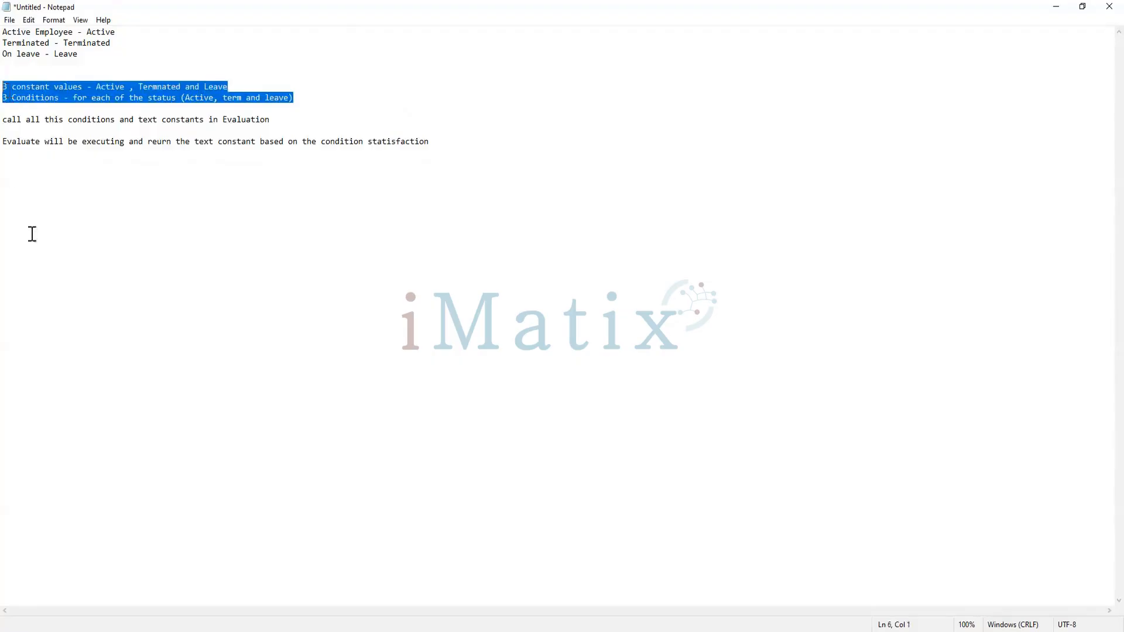
pyautogui.click(118, 243)
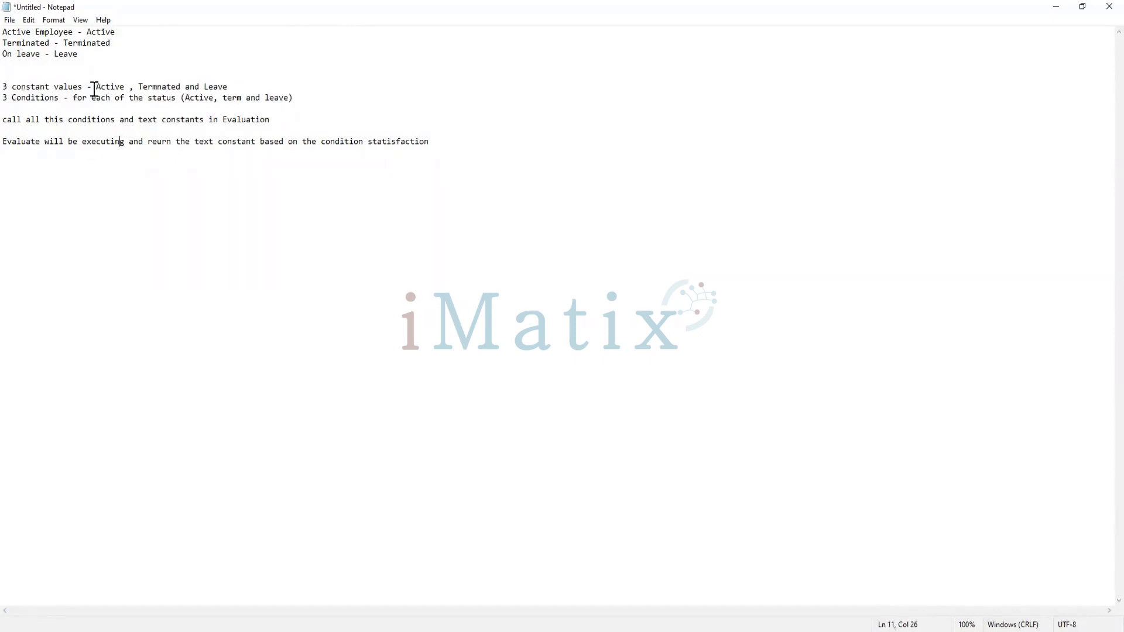
pyautogui.moveTo(92, 87); pyautogui.dragTo(100, 88)
pyautogui.moveTo(148, 87); pyautogui.dragTo(153, 87)
pyautogui.moveTo(26, 142); pyautogui.dragTo(49, 142)
pyautogui.click(133, 132)
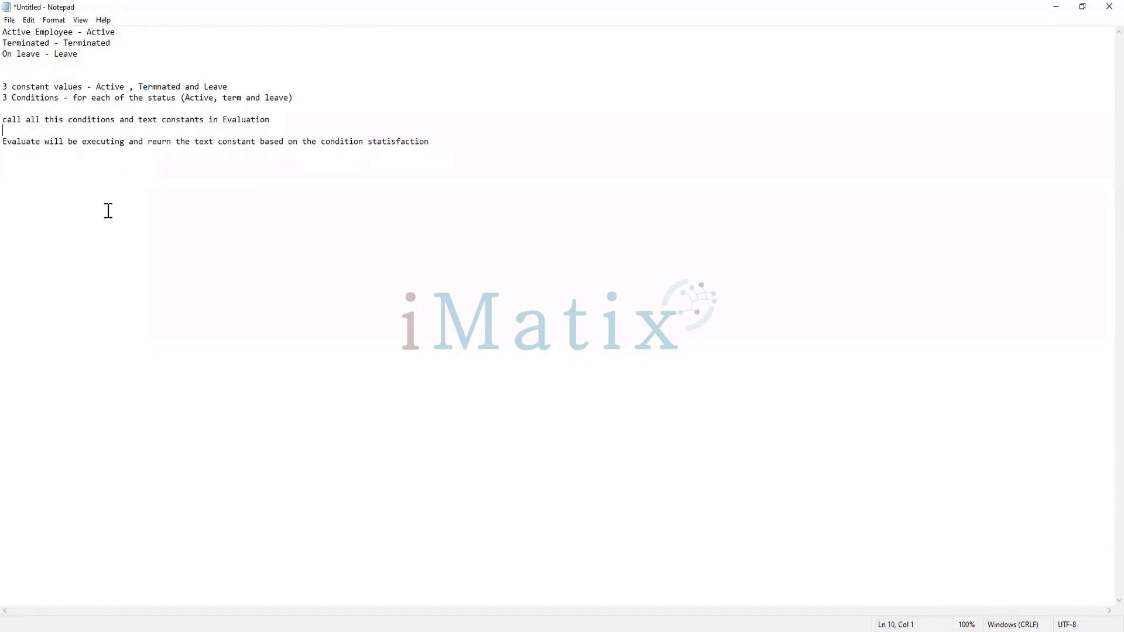
pyautogui.click(291, 119)
pyautogui.click(63, 61)
# Switch back to Workday, search for "create calc field" and open the Create Calculated Field task.
pyautogui.click(328, 631)
pyautogui.click(371, 578)
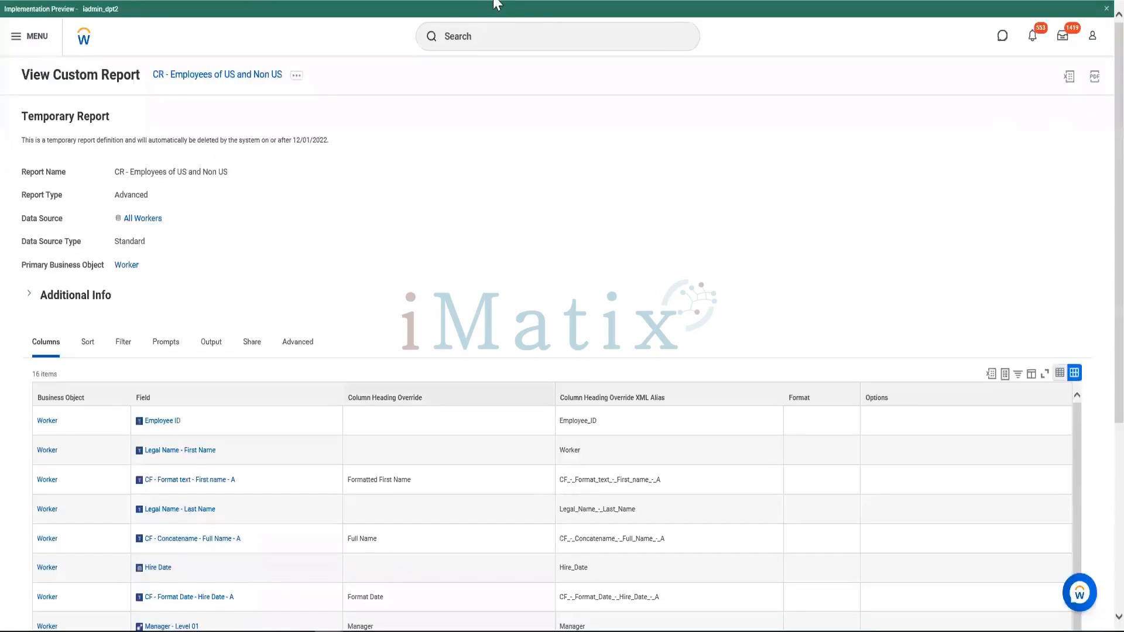
pyautogui.click(483, 36)
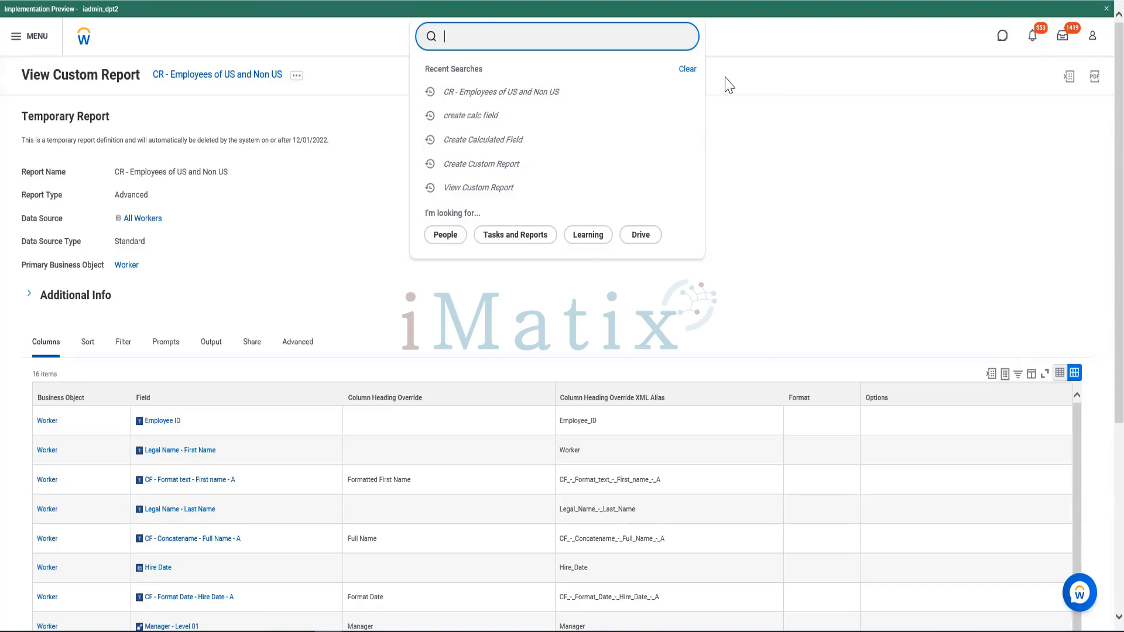
pyautogui.write('create calc field')
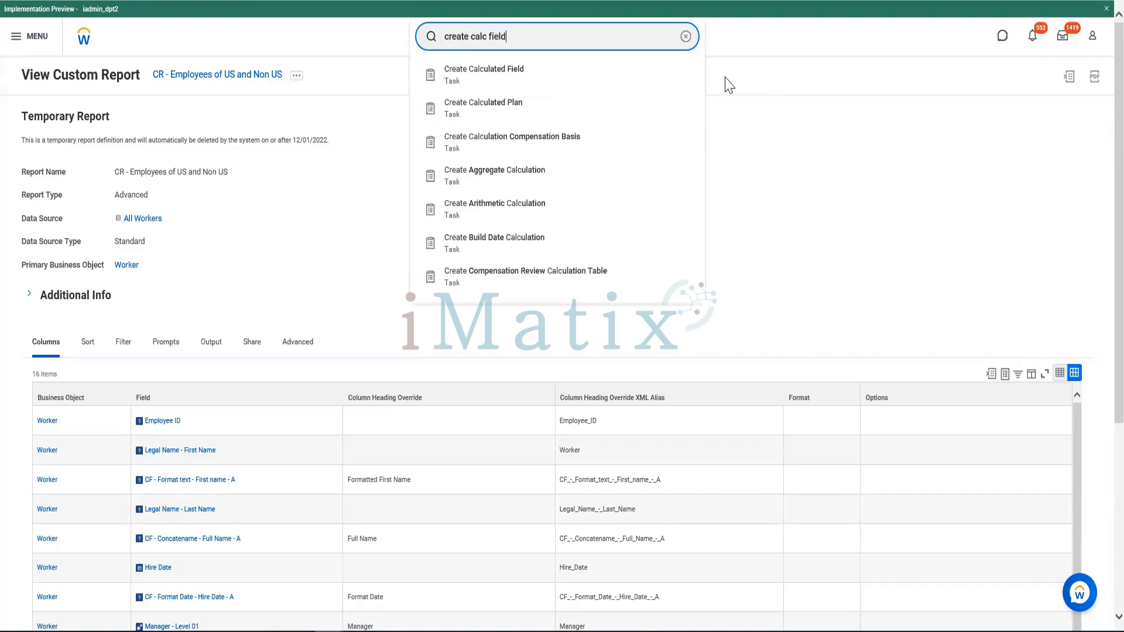
pyautogui.click(494, 185)
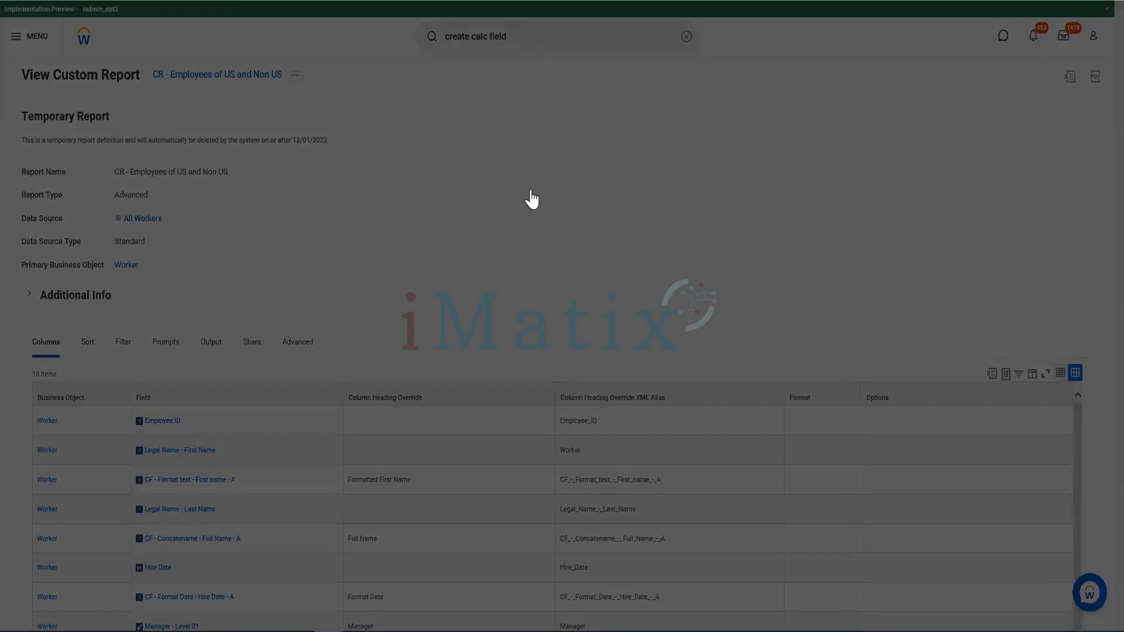
# Name the new calculated field "CF - TC - Active Status(A)".
pyautogui.write('C')
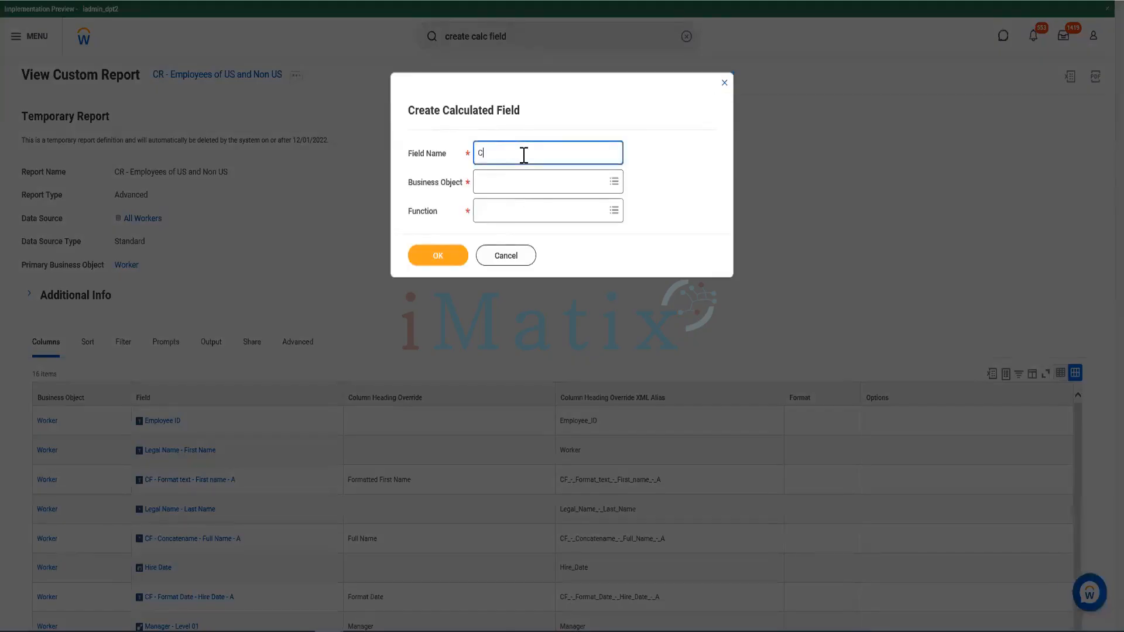
pyautogui.write('F - TC - Active Status')
pyautogui.write('A)')
# Set the calculated field's business object to Worker.
pyautogui.click(542, 185)
pyautogui.write('w')
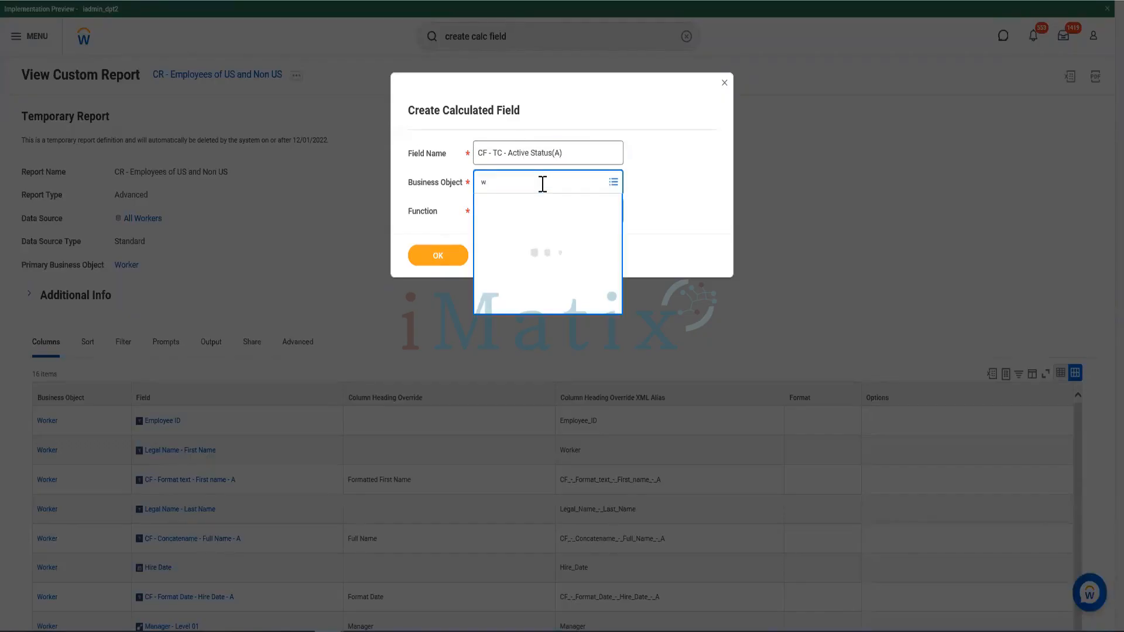
pyautogui.write('orkler')
pyautogui.press('Return')
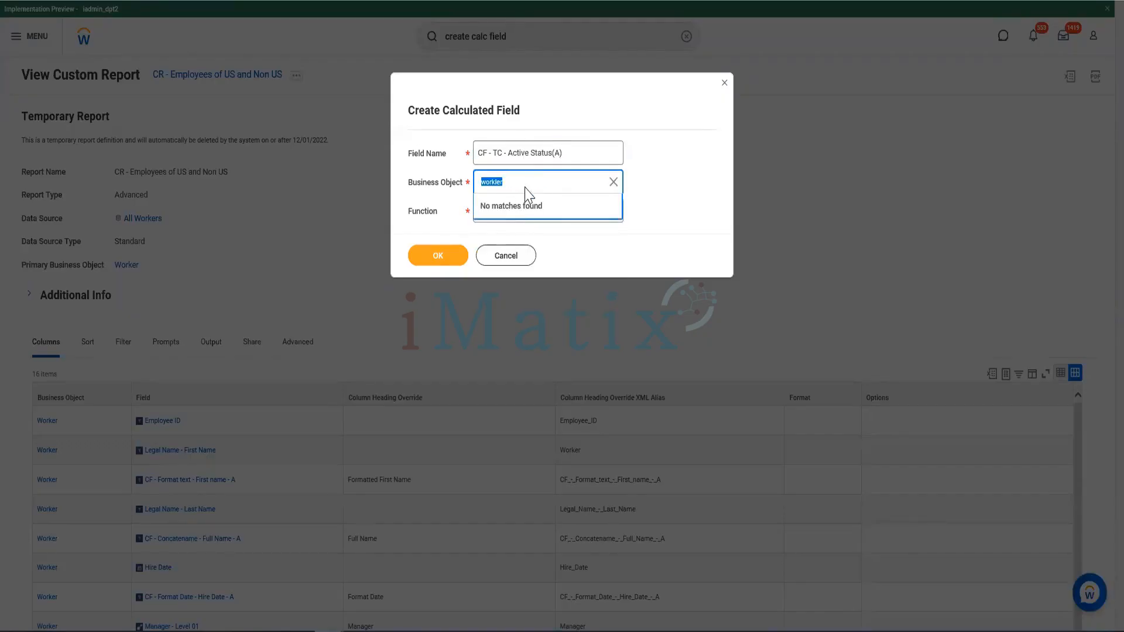
pyautogui.click(527, 181)
pyautogui.press('BackSpace')
pyautogui.press('BackSpace')
pyautogui.press('BackSpace')
pyautogui.write('er')
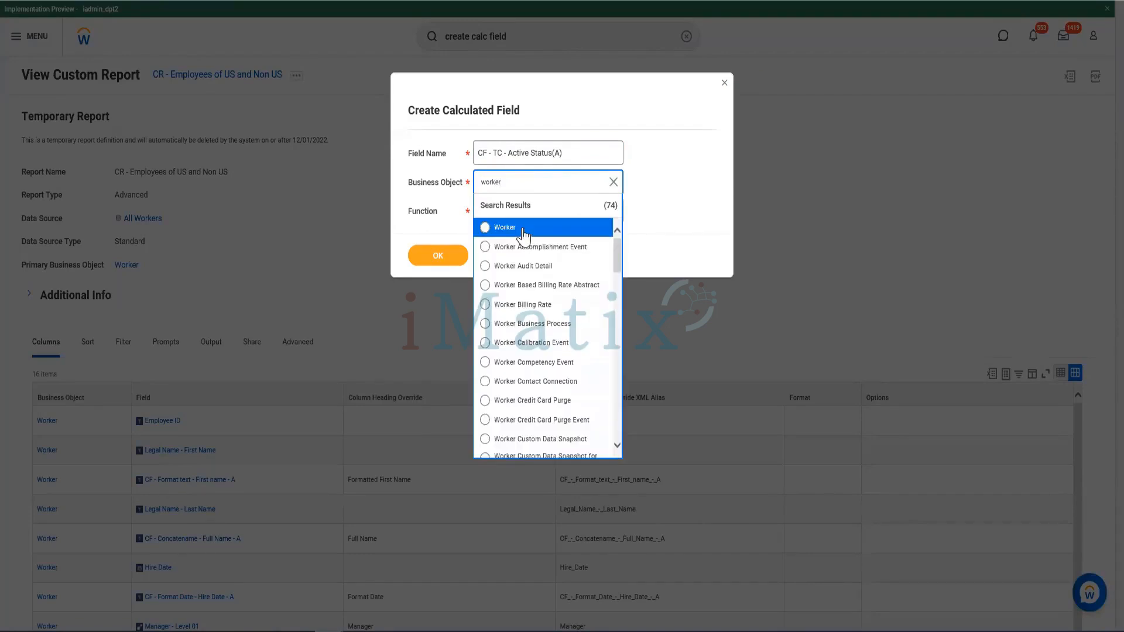
pyautogui.click(505, 227)
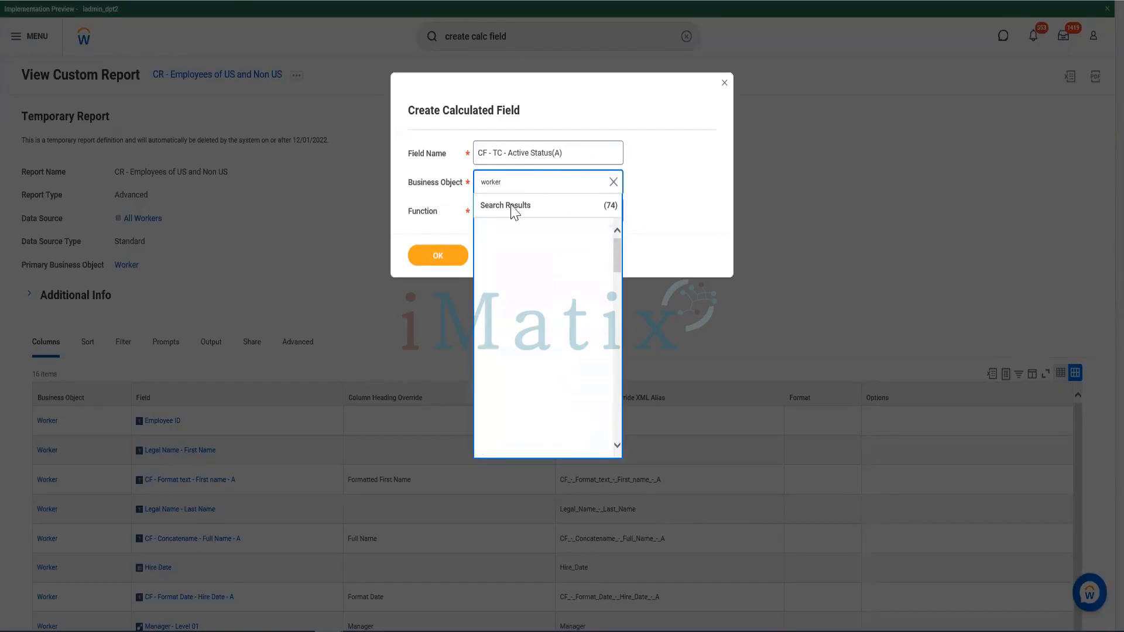
# Choose Text Constant as the calculated field's function and continue to its definition.
pyautogui.click(507, 216)
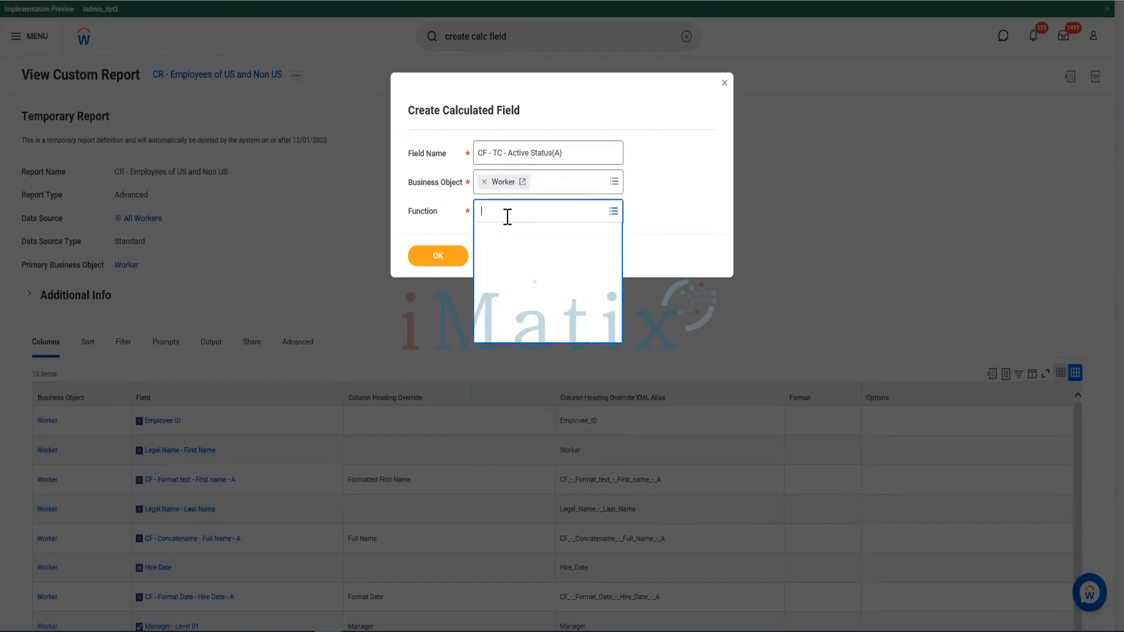
pyautogui.write('text')
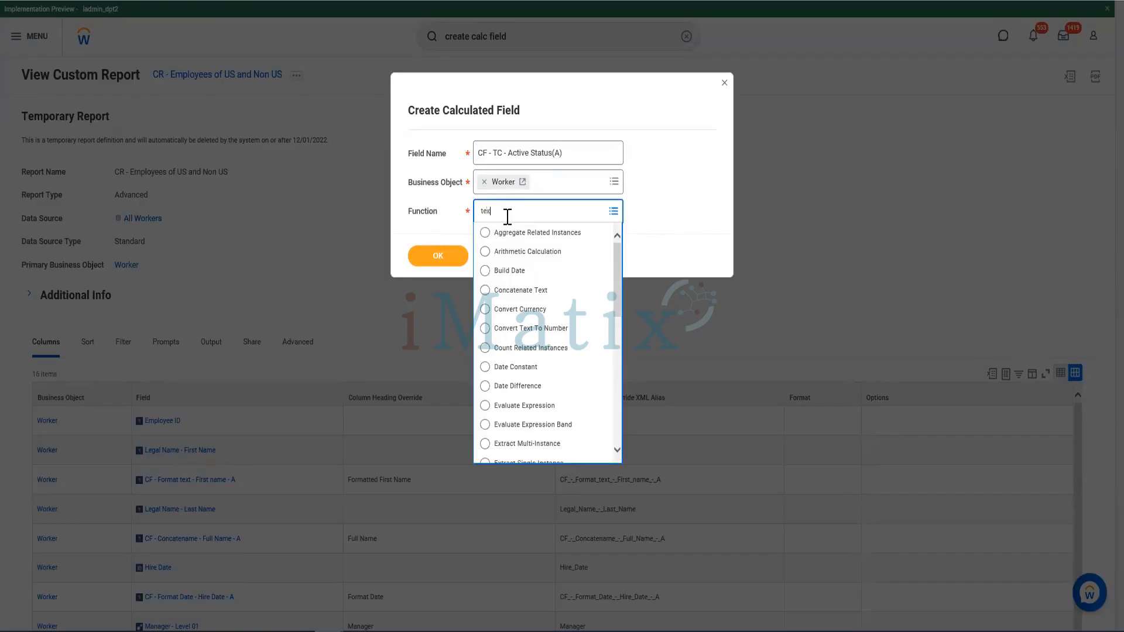
pyautogui.press('Return')
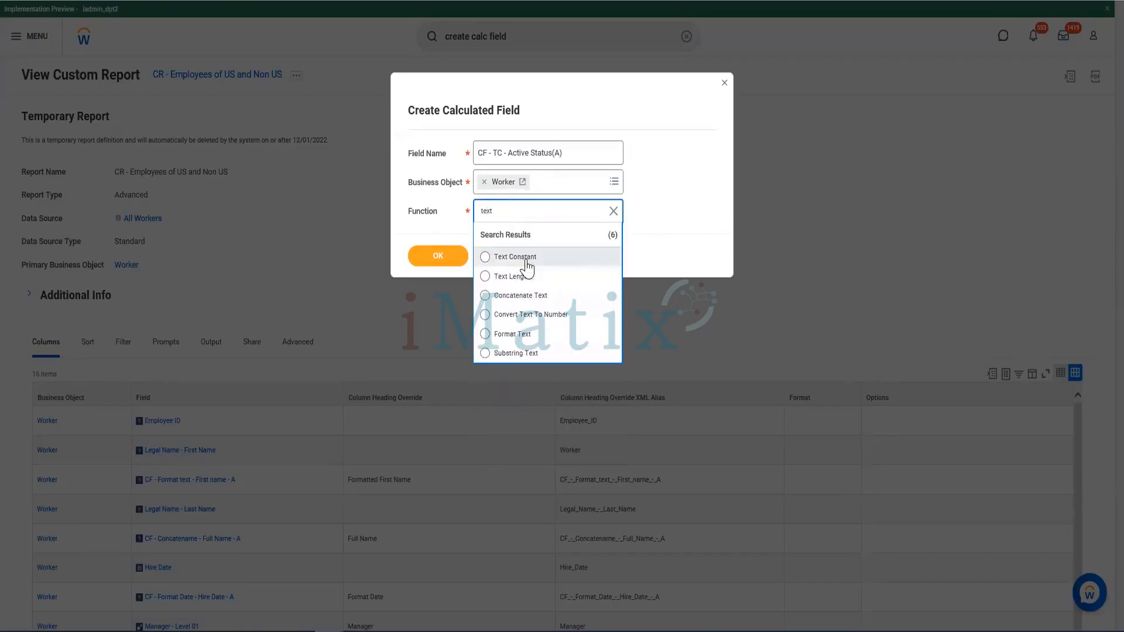
pyautogui.click(526, 260)
pyautogui.click(457, 264)
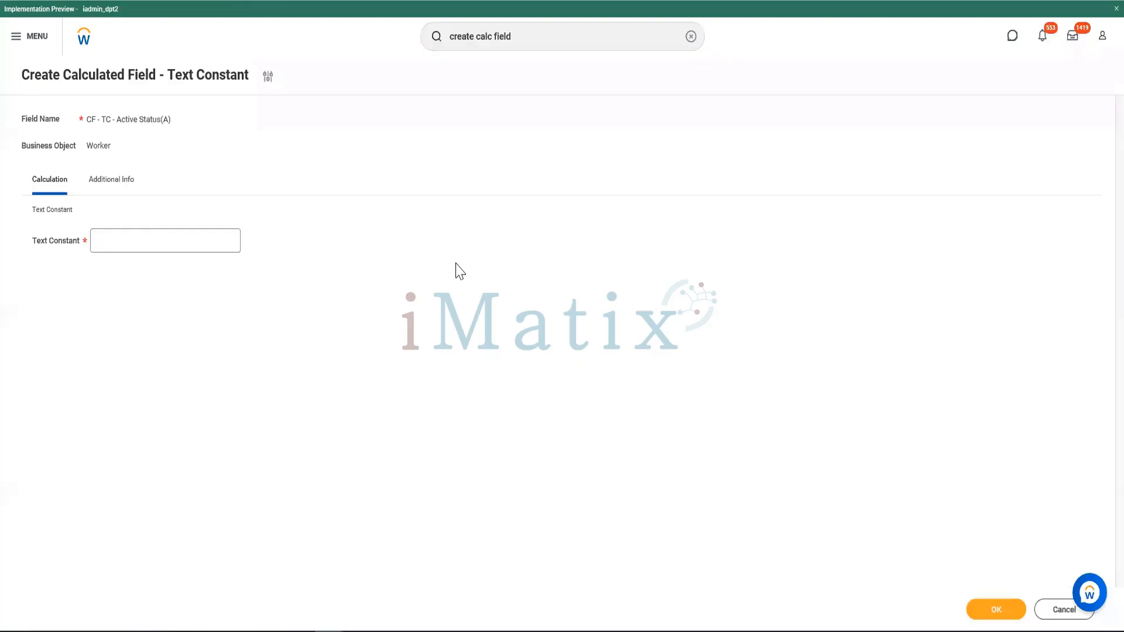
# Set the text constant's value to "Active" and save the calculated field.
pyautogui.click(155, 243)
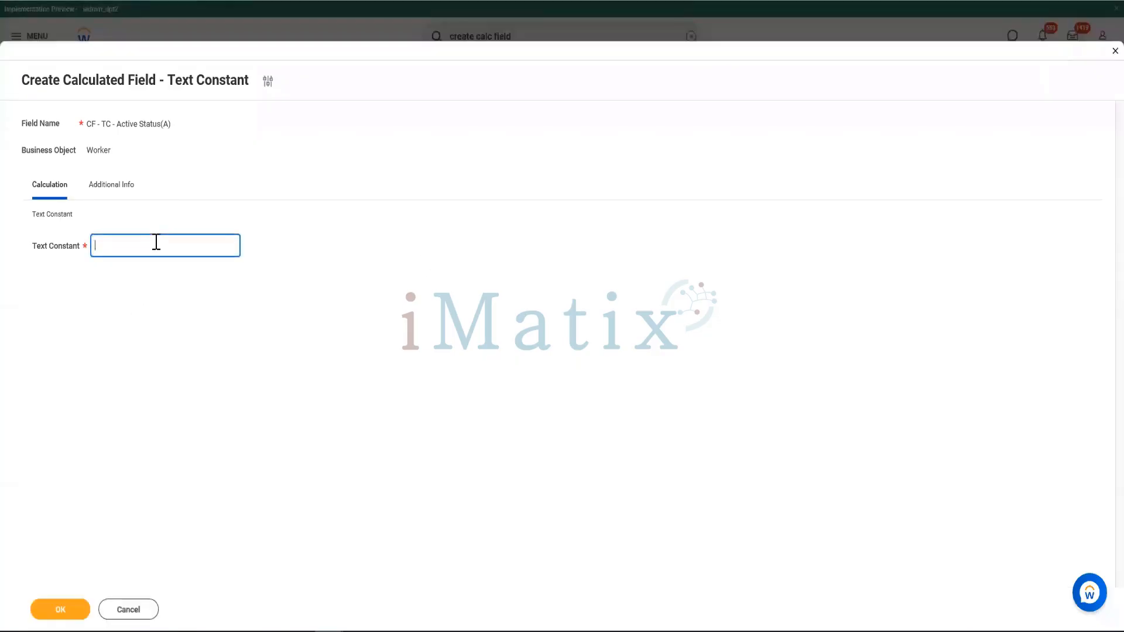
pyautogui.write('Active')
pyautogui.doubleClick(156, 246)
pyautogui.click(59, 611)
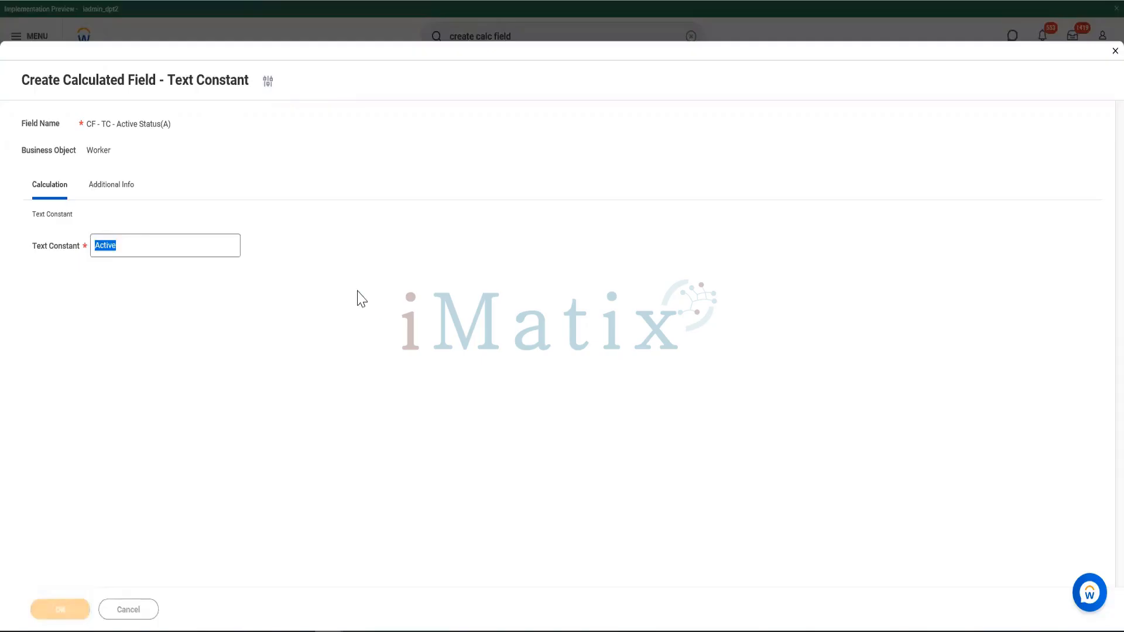
# Copy the saved field's name, "CF - TC - Active Status(A)", below the existing text in the untitled Notepad notes and return to Workday.
pyautogui.rightClick(385, 85)
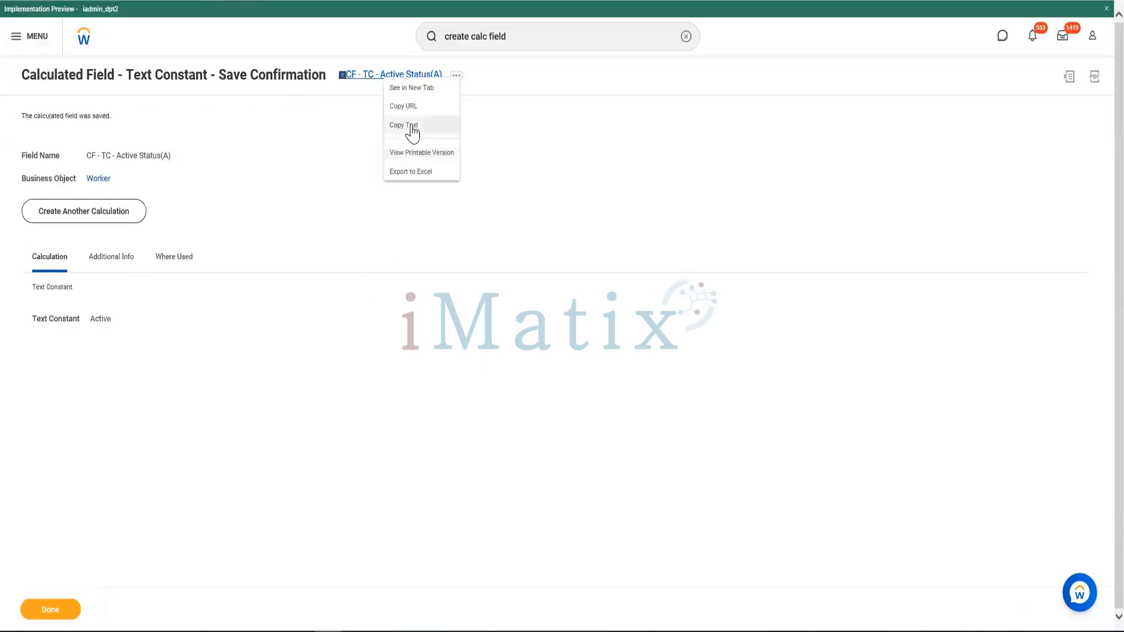
pyautogui.click(414, 150)
pyautogui.click(592, 328)
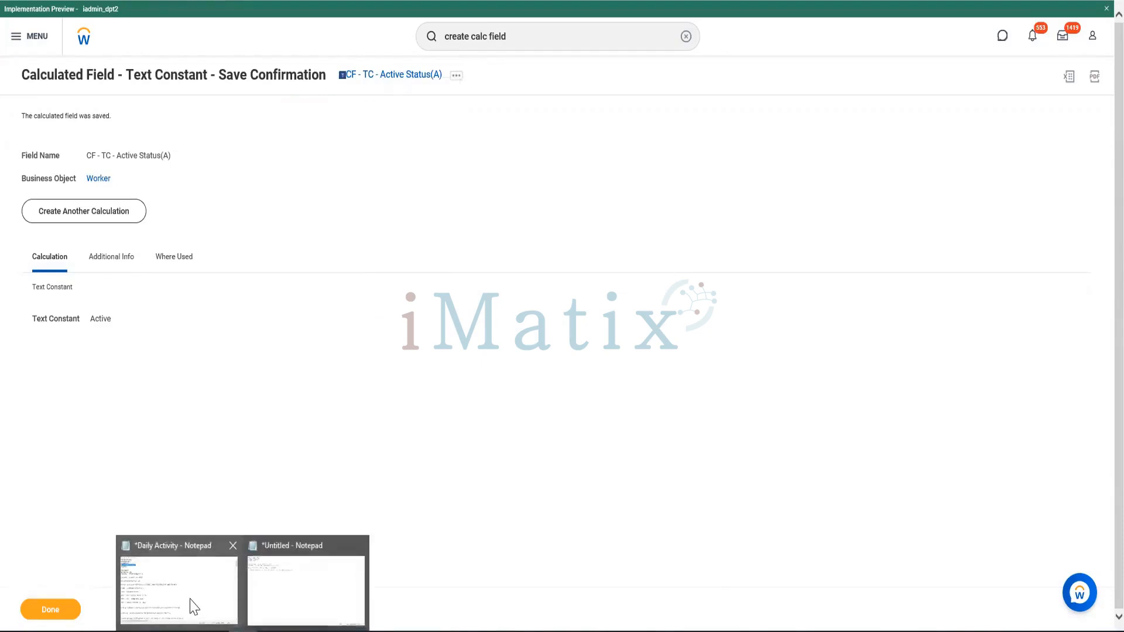
pyautogui.click(303, 555)
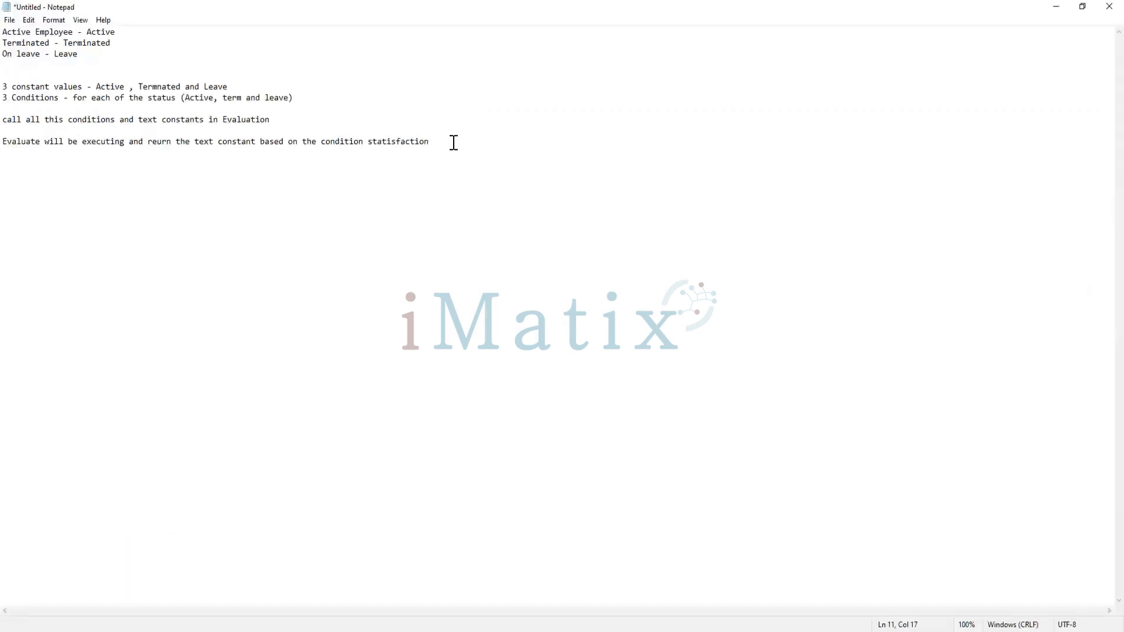
pyautogui.click(450, 143)
pyautogui.press('Return')
pyautogui.write('CF - TC - Active Status(A)')
pyautogui.hotkey('alt', 'Tab')
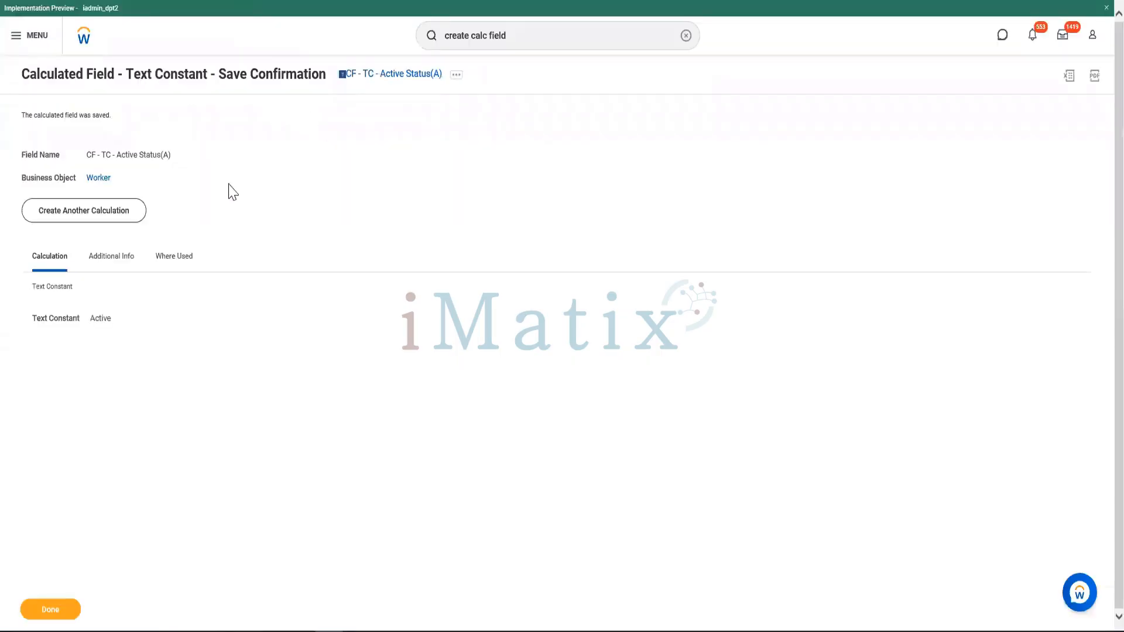
# Create another calculated field and name it "CF - TC - Terminated (A)".
pyautogui.click(119, 216)
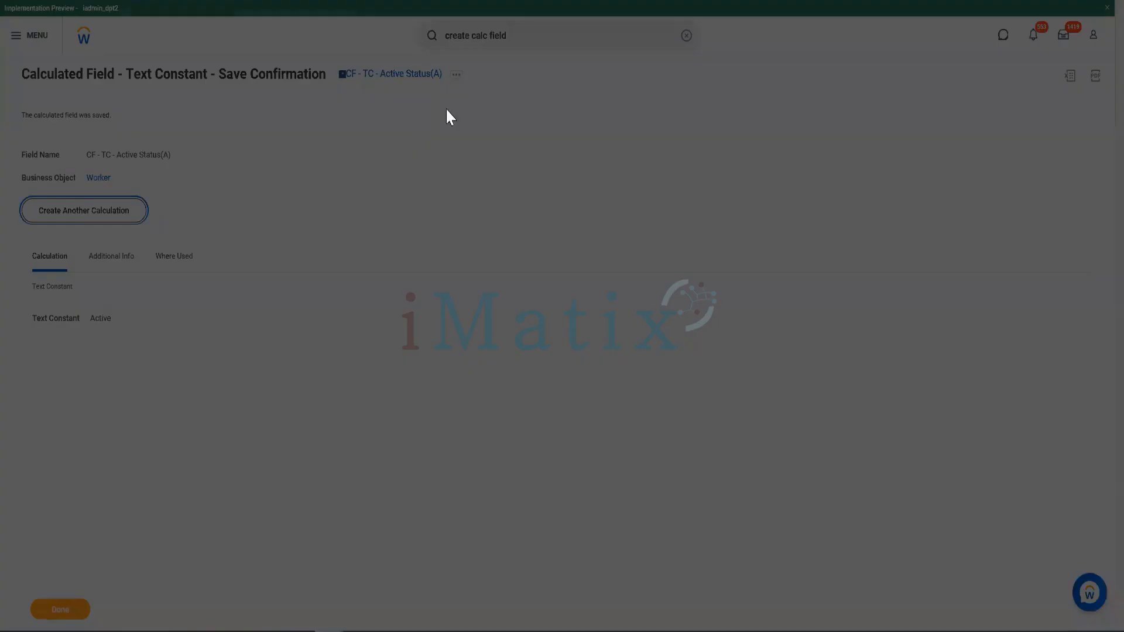
pyautogui.click(501, 151)
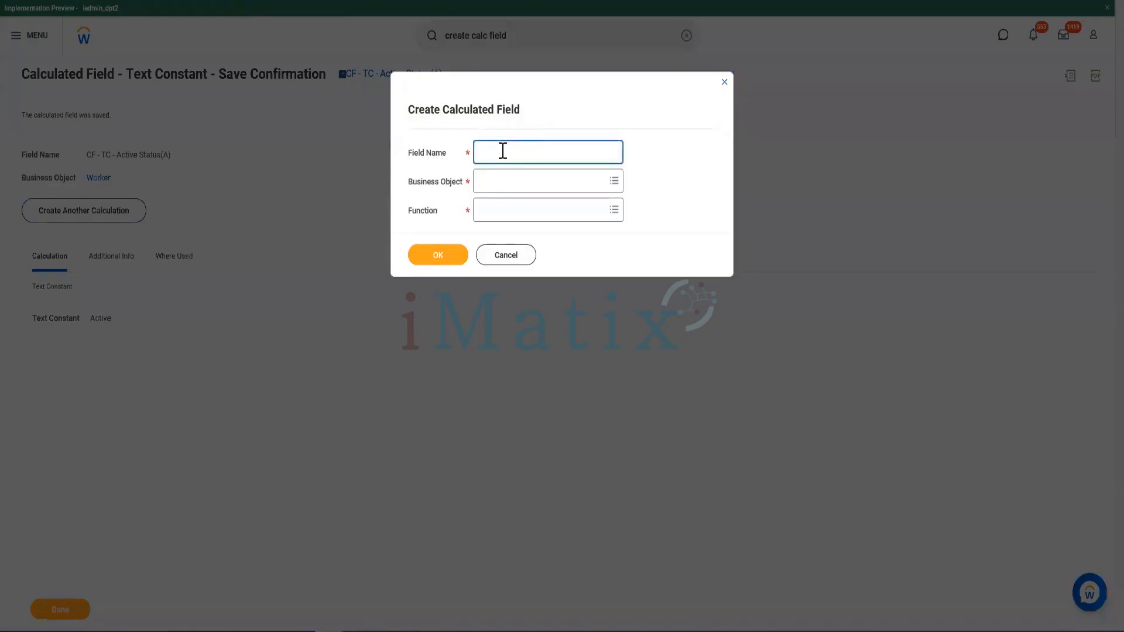
pyautogui.write('CF - TC - Terminated (A')
pyautogui.moveTo(563, 153); pyautogui.dragTo(549, 153)
pyautogui.moveTo(488, 152); pyautogui.dragTo(548, 153)
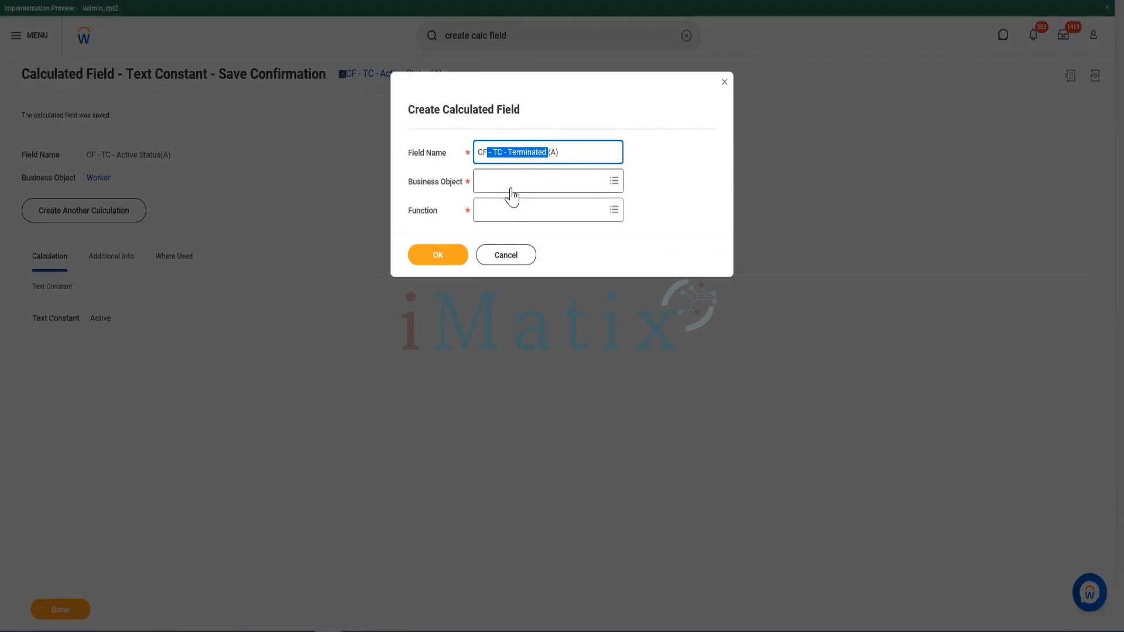
pyautogui.click(570, 153)
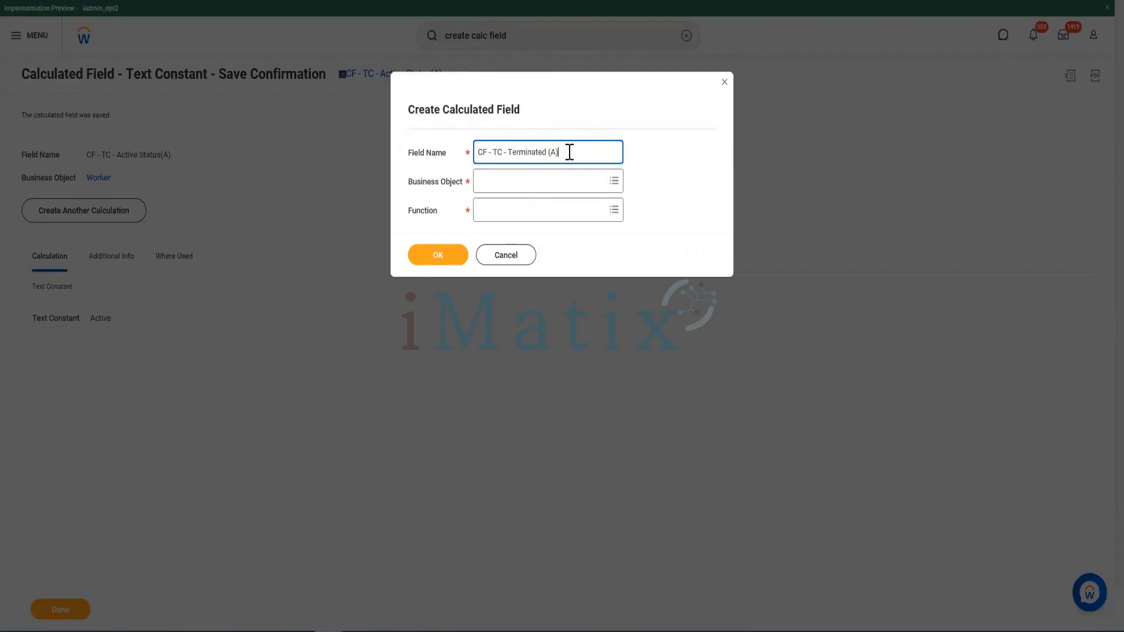
pyautogui.moveTo(569, 152); pyautogui.dragTo(548, 152)
# Set the new field's business object to Worker and its function to Text Constant, continuing to its definition.
pyautogui.click(520, 181)
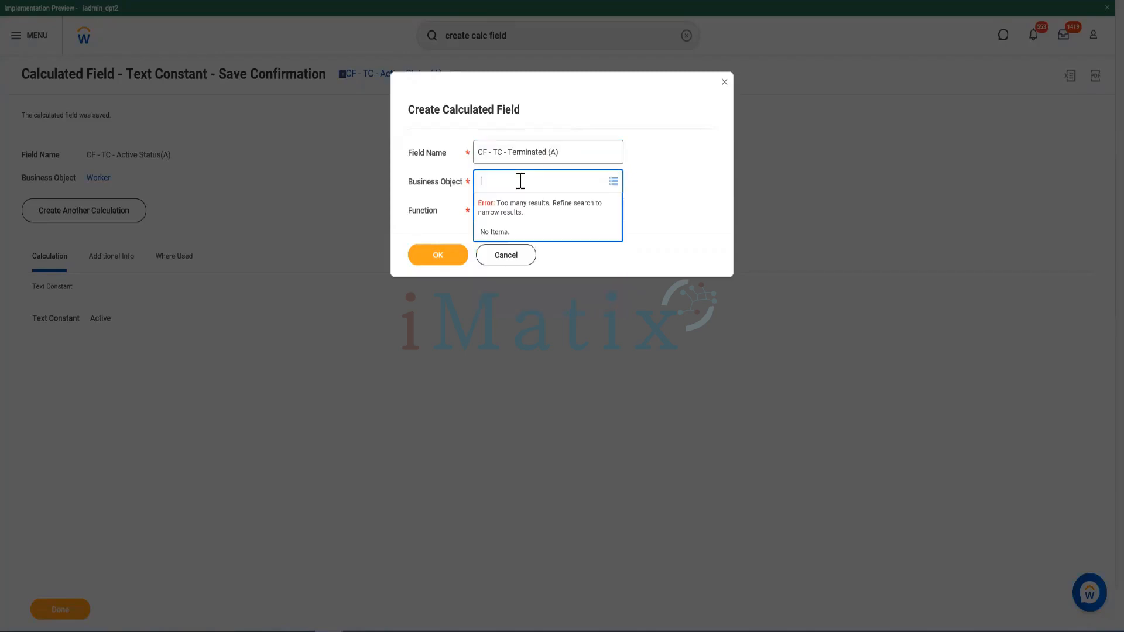
pyautogui.write('Worker')
pyautogui.press('Return')
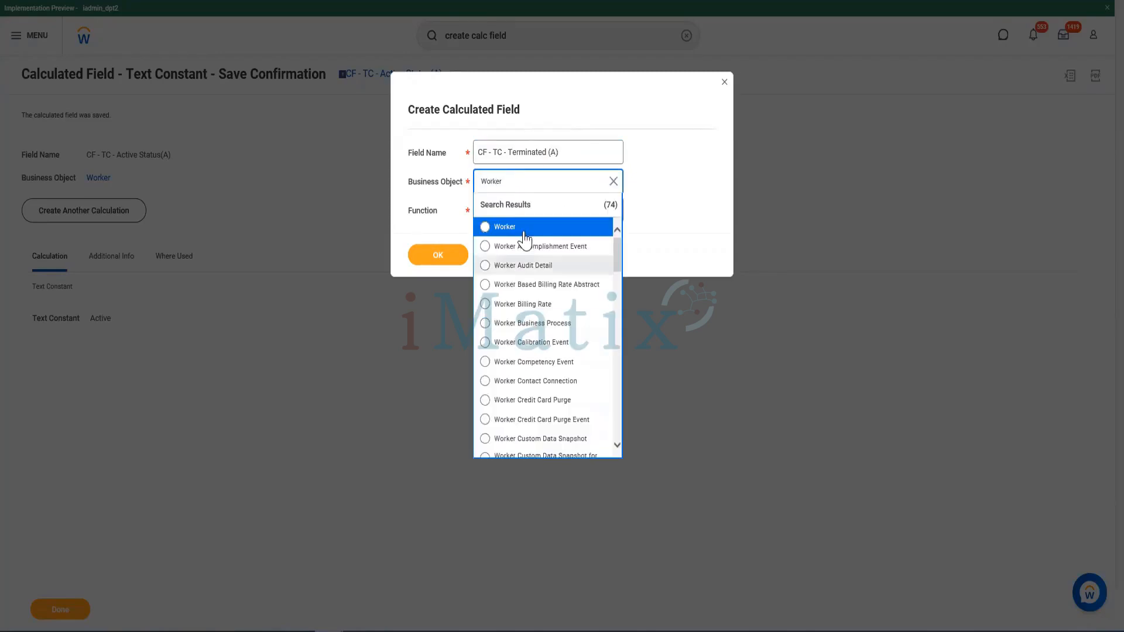
pyautogui.click(515, 227)
pyautogui.click(504, 215)
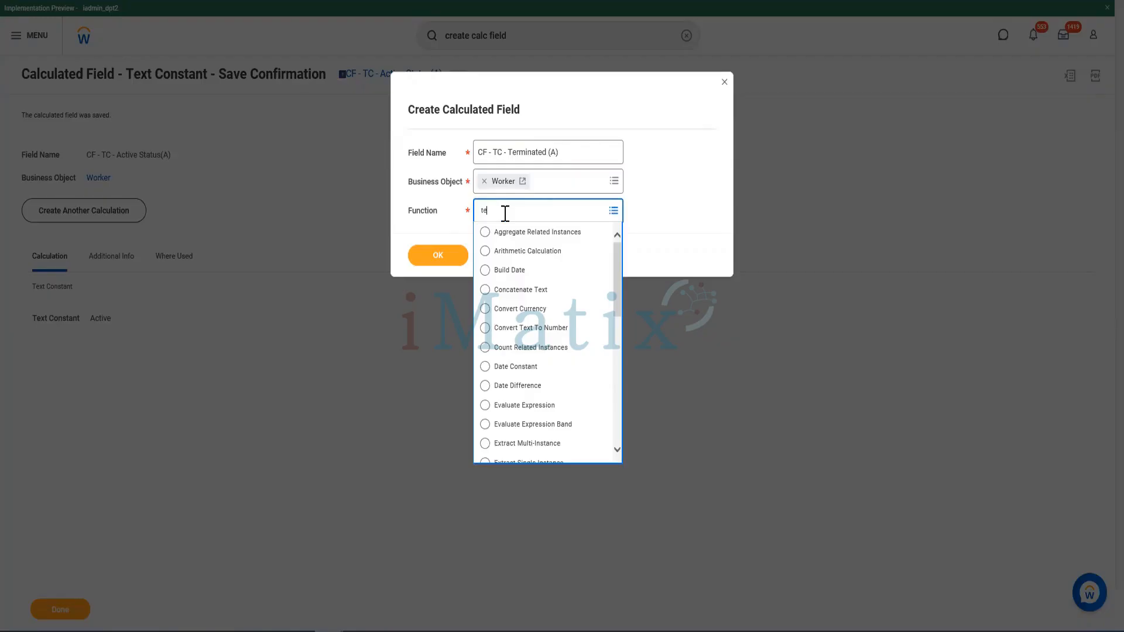
pyautogui.press('Return')
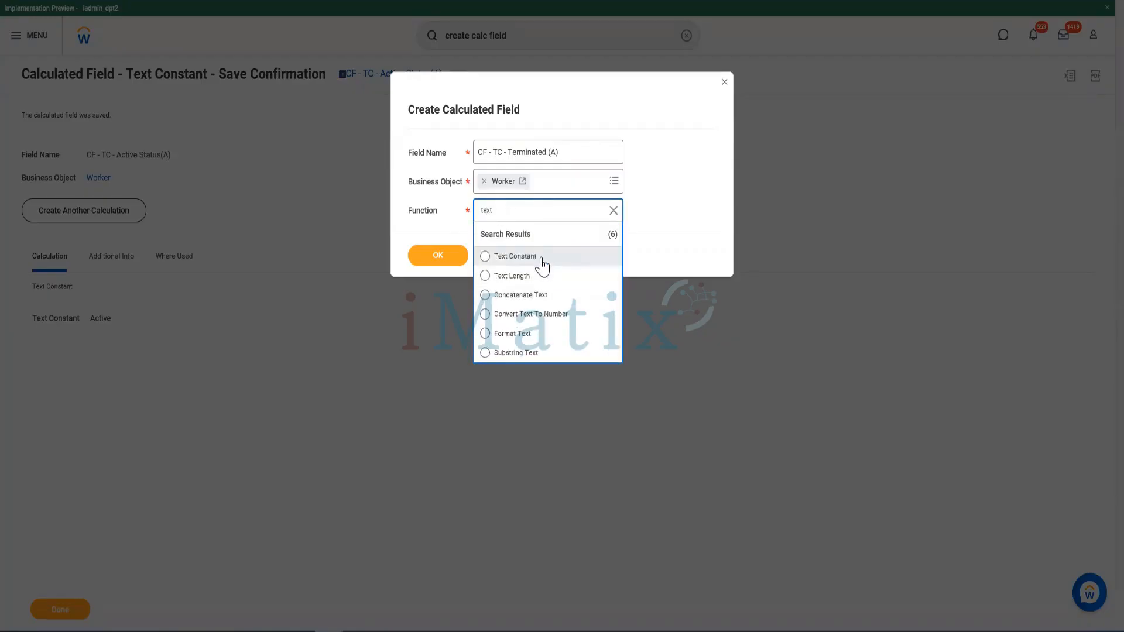
pyautogui.click(486, 265)
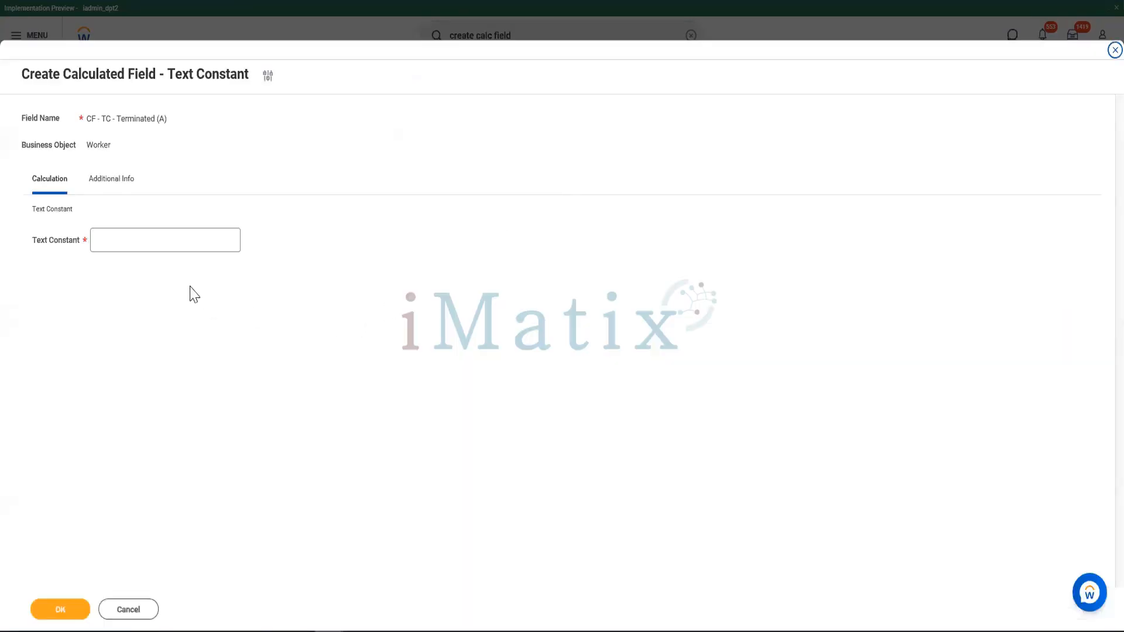
# Set the text constant's value to "Terminated" and save the calculated field.
pyautogui.click(179, 237)
pyautogui.write('Terminated')
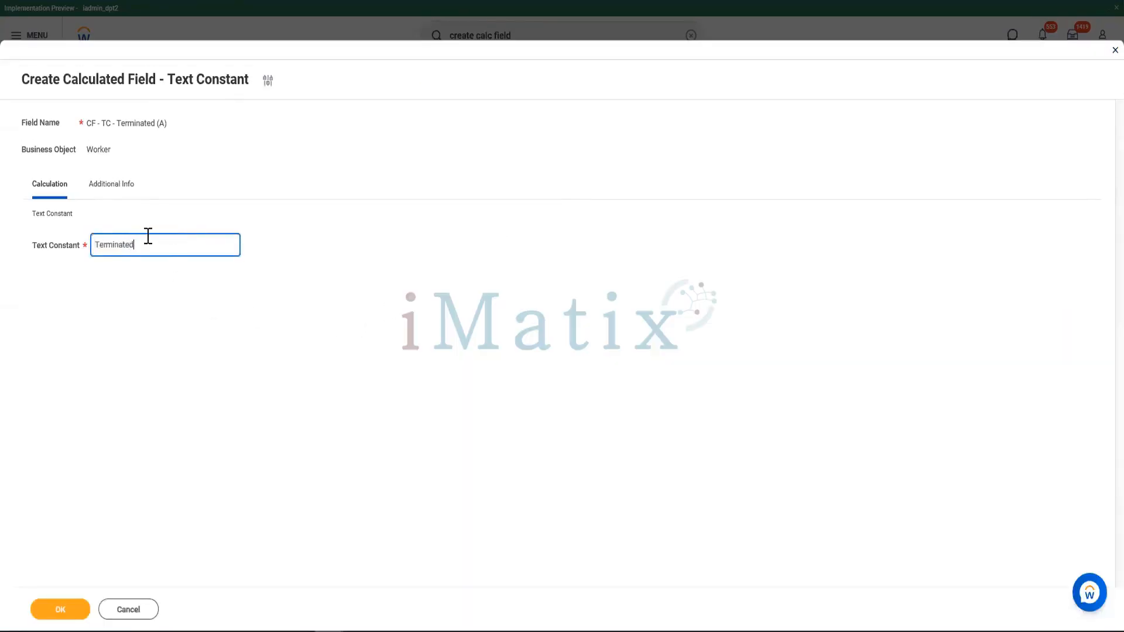
pyautogui.click(50, 610)
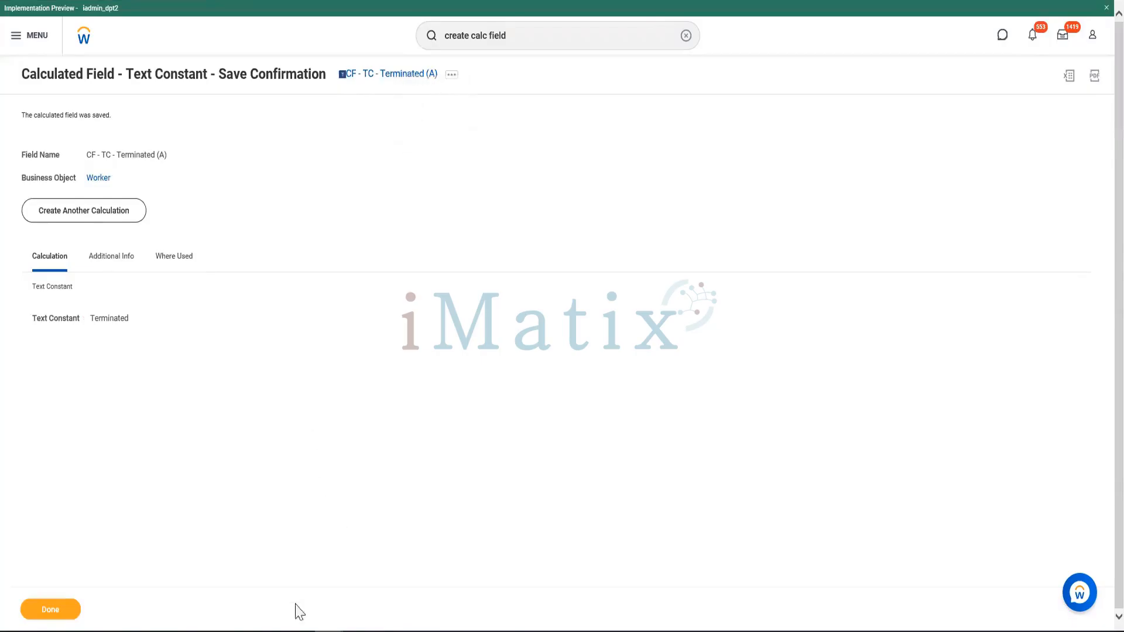
# Add "CF - TC - Terminated (A)" below the first field name in the untitled Notepad notes and return to Workday.
pyautogui.moveTo(244, 628)
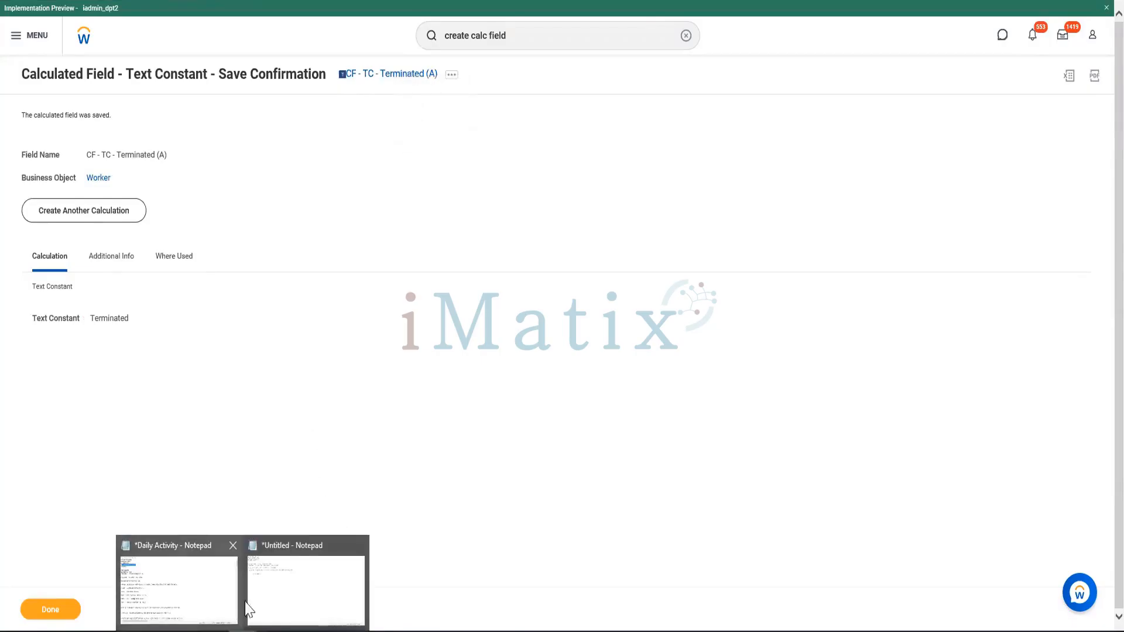
pyautogui.click(307, 589)
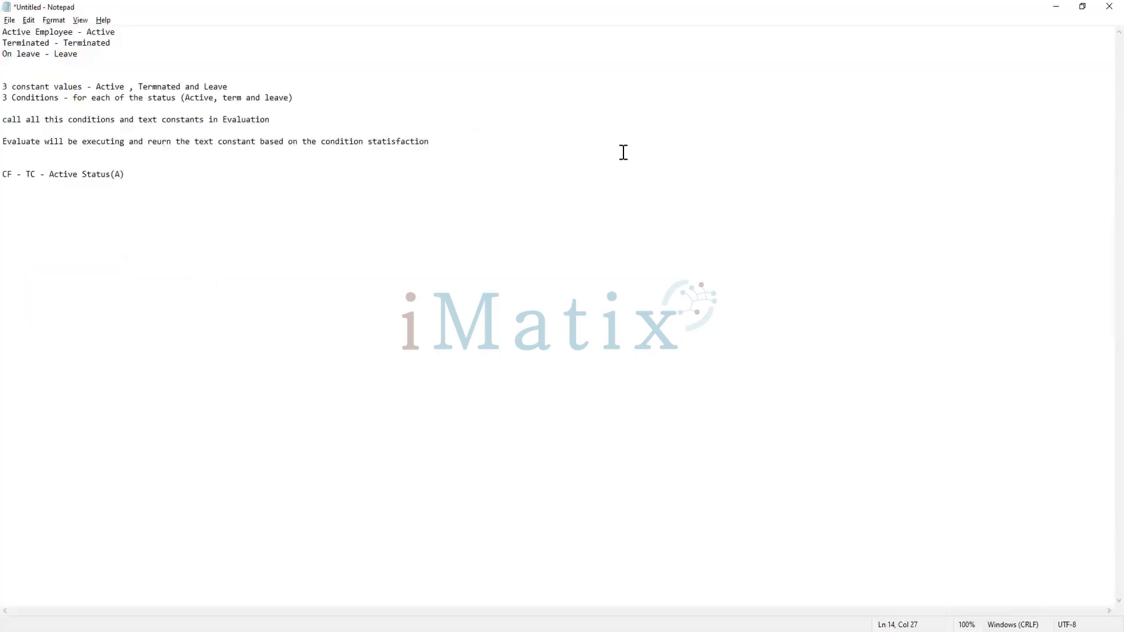
pyautogui.press('Return')
pyautogui.write('CF - TC - Terminated (A)')
pyautogui.click(398, 591)
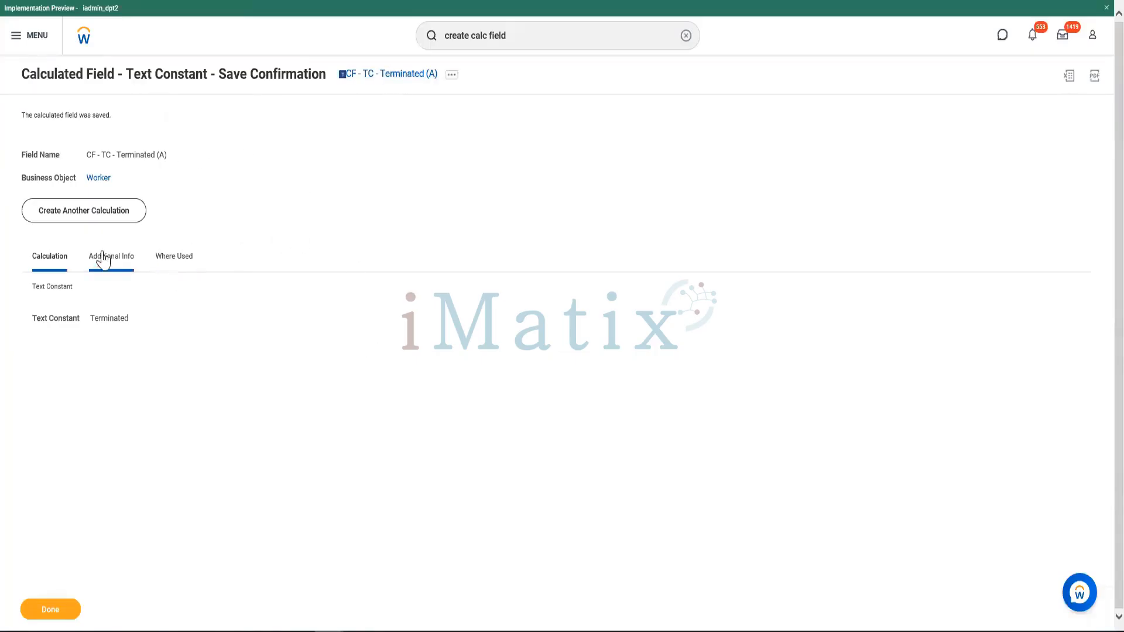
# Copy the Terminated field's name as text and start a copy of that calculated field.
pyautogui.rightClick(383, 78)
pyautogui.click(394, 117)
pyautogui.click(452, 75)
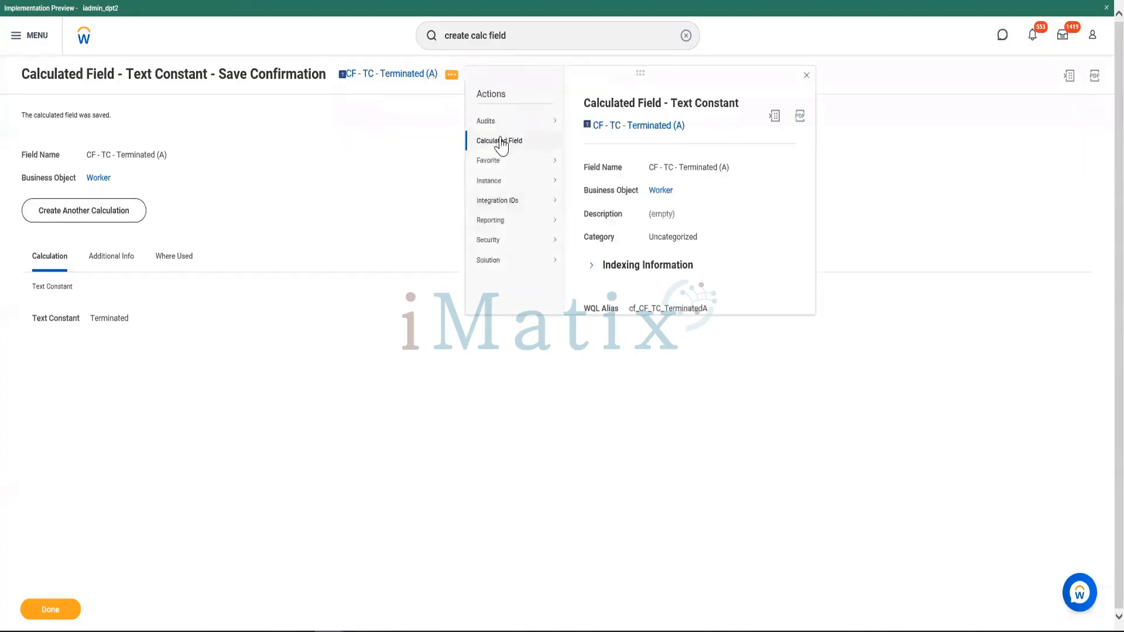
pyautogui.moveTo(499, 141)
pyautogui.click(586, 170)
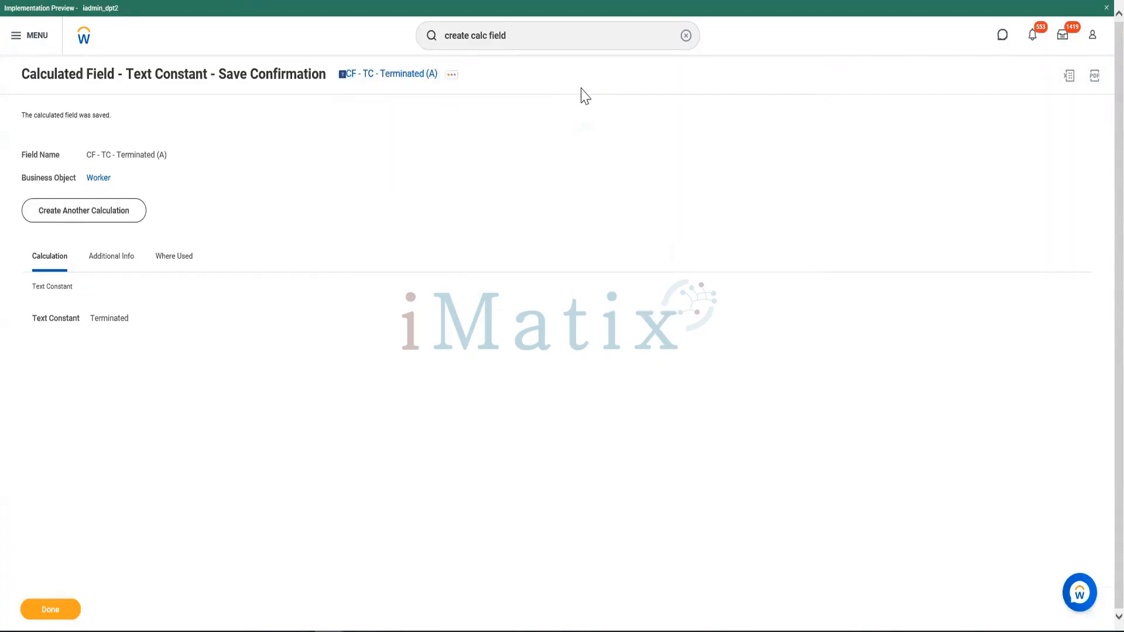
# Name the copied calculated field "CF - TC - Onleave (A)".
pyautogui.click(207, 122)
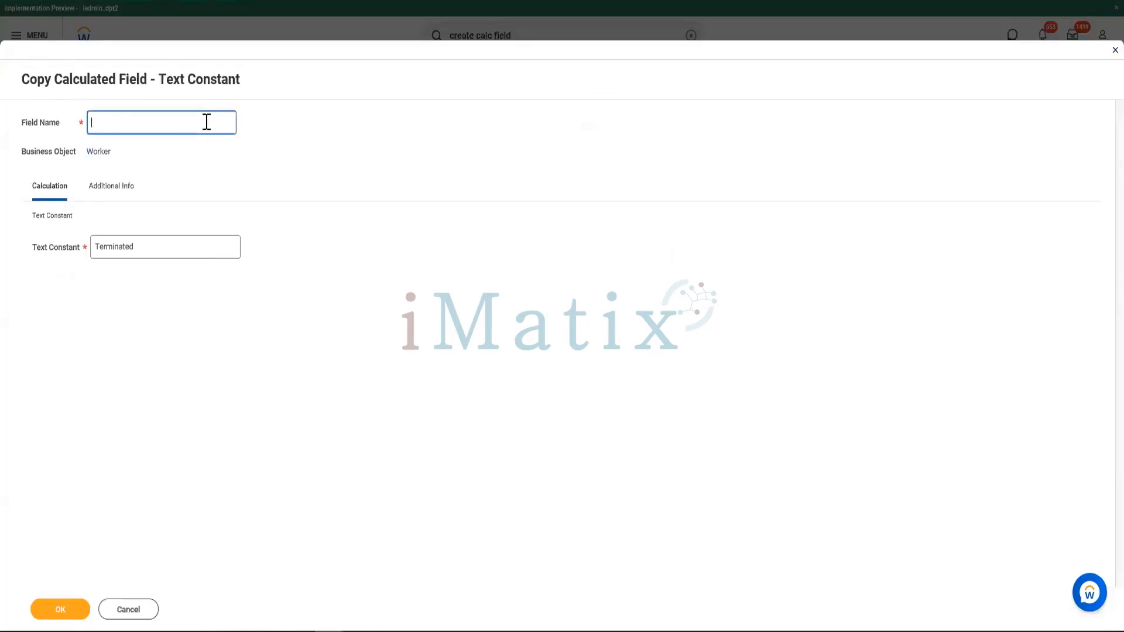
pyautogui.write('CF - TC - Terminated (A)')
pyautogui.doubleClick(139, 123)
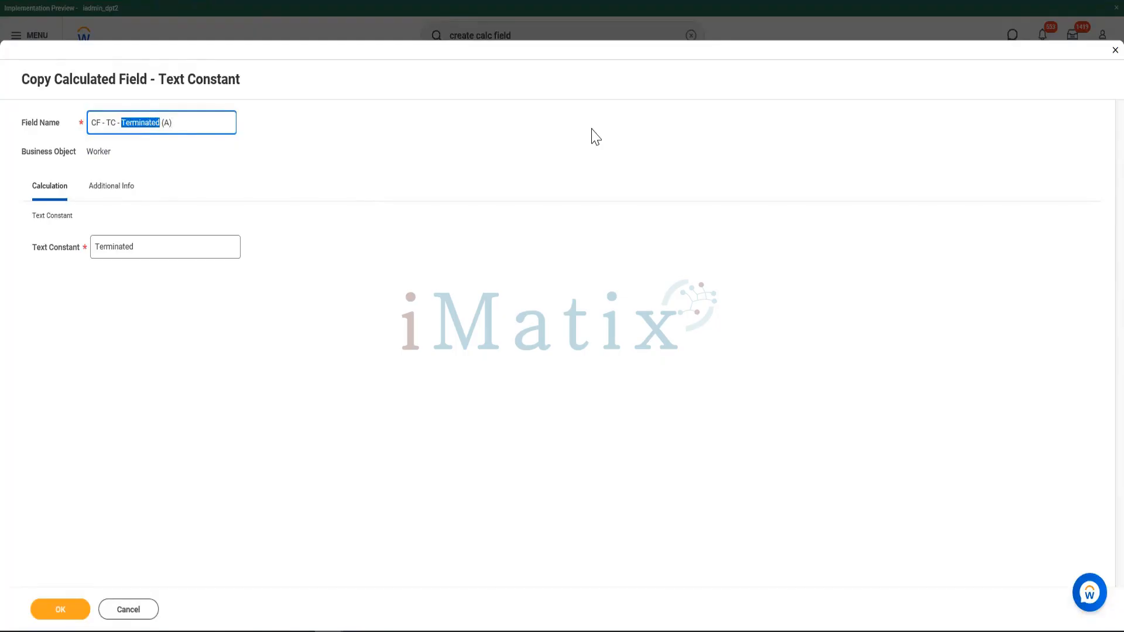
pyautogui.write('Onleave')
# Replace the copied field's text constant with "Leave" and save the calculated field.
pyautogui.click(153, 244)
pyautogui.hotkey('ctrl', 'a')
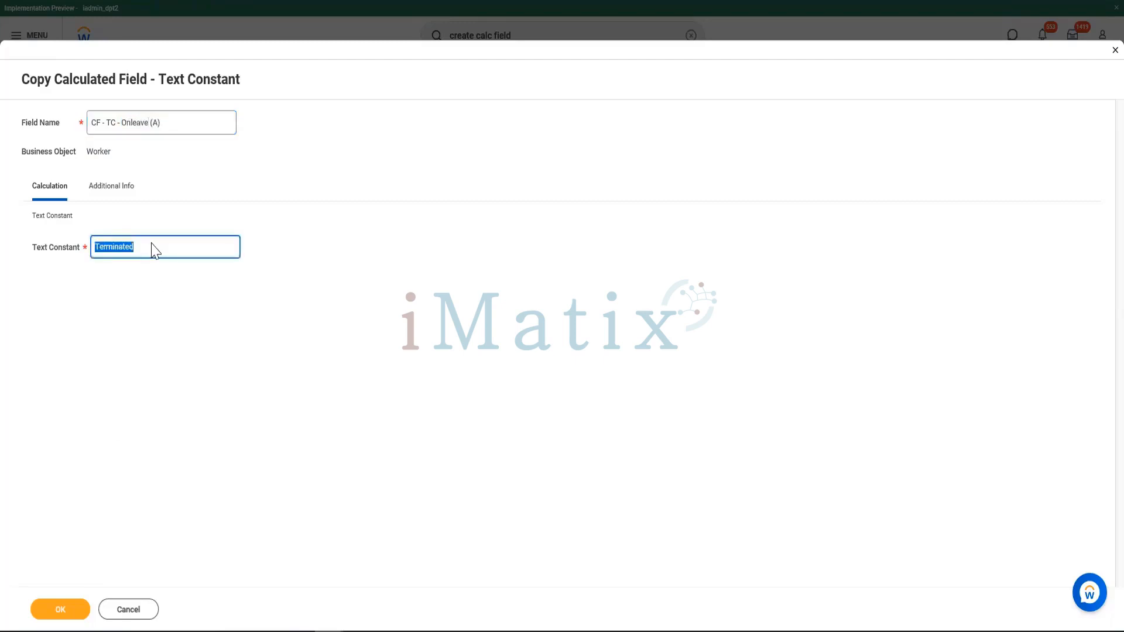
pyautogui.write('Leave')
pyautogui.click(60, 610)
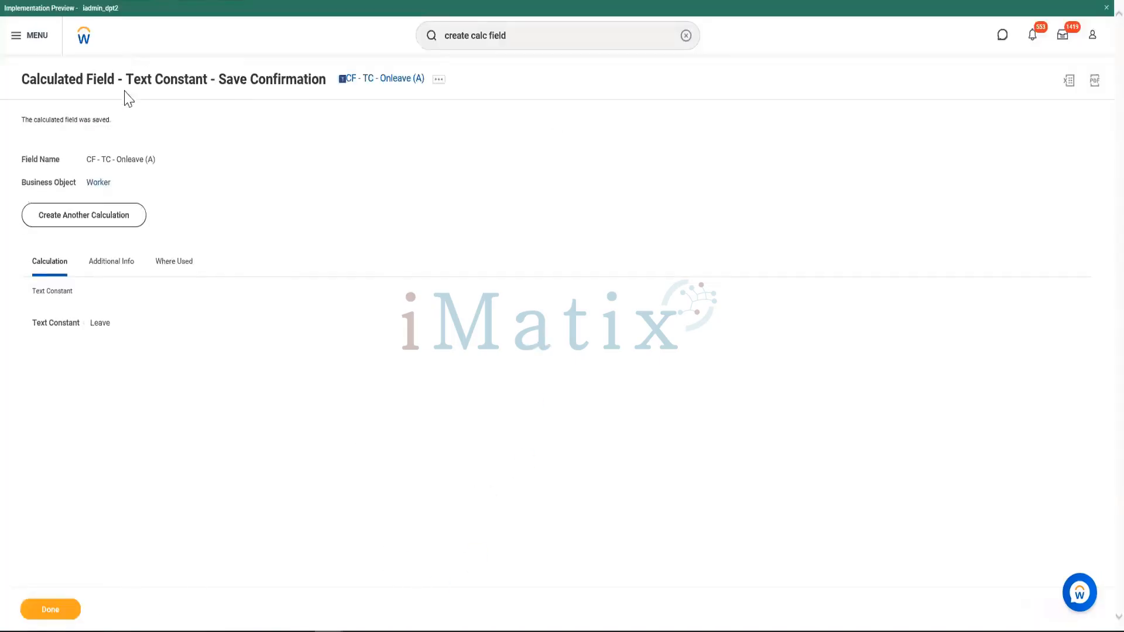
# Copy the saved field's name, "CF - TC - Onleave (A)", to the end of the untitled Notepad notes.
pyautogui.rightClick(367, 76)
pyautogui.click(388, 124)
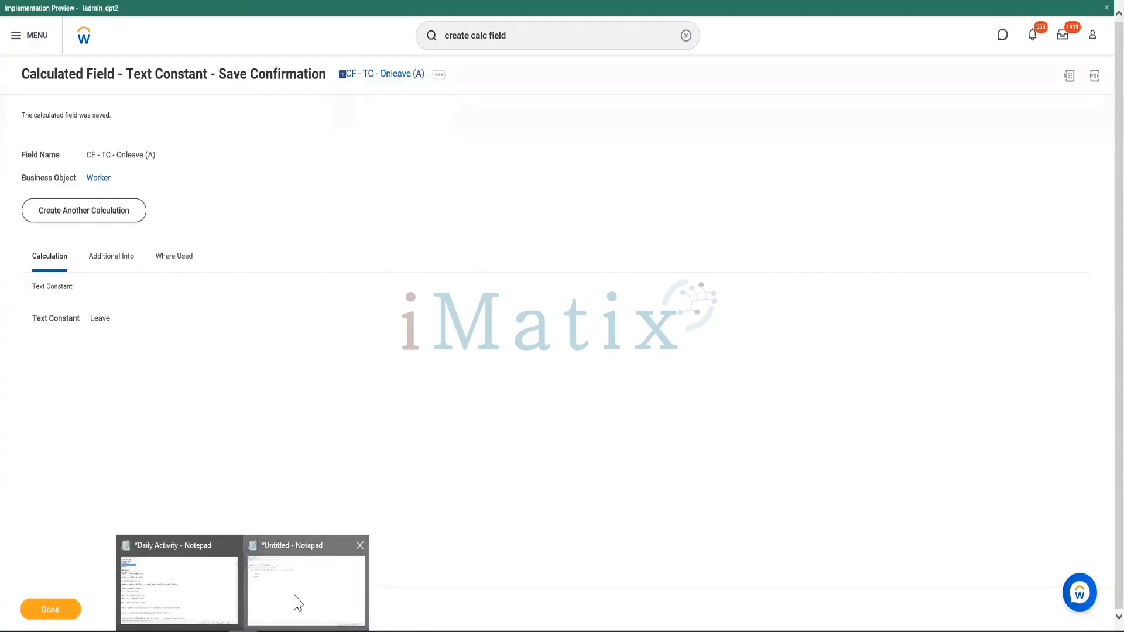
pyautogui.click(296, 599)
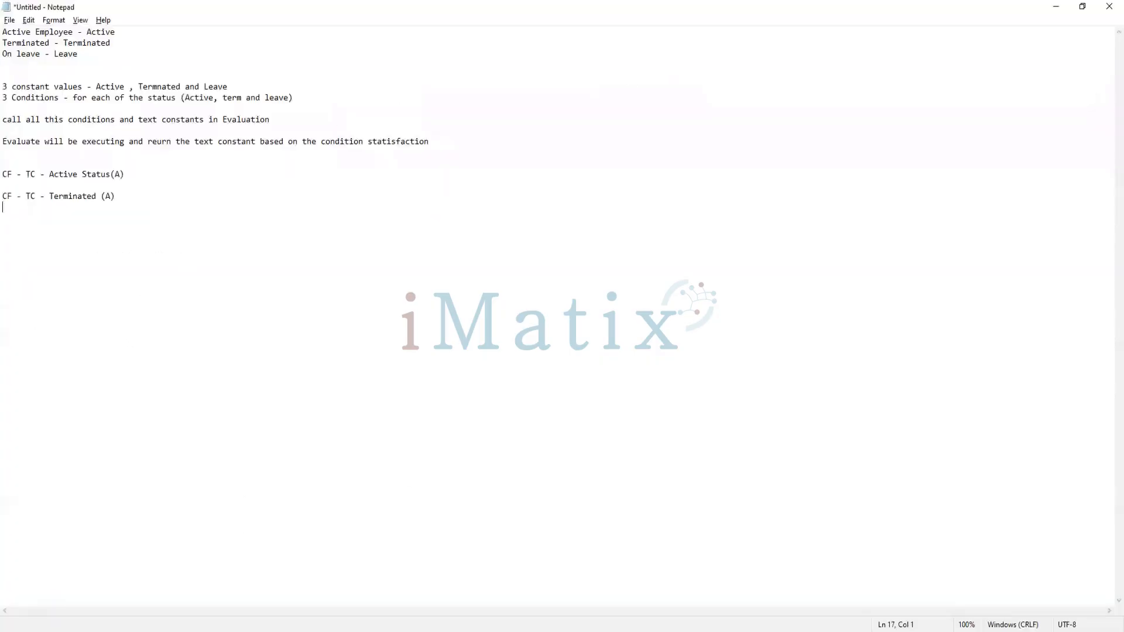
pyautogui.hotkey('ctrl', 'v')
pyautogui.moveTo(132, 247); pyautogui.dragTo(3, 163)
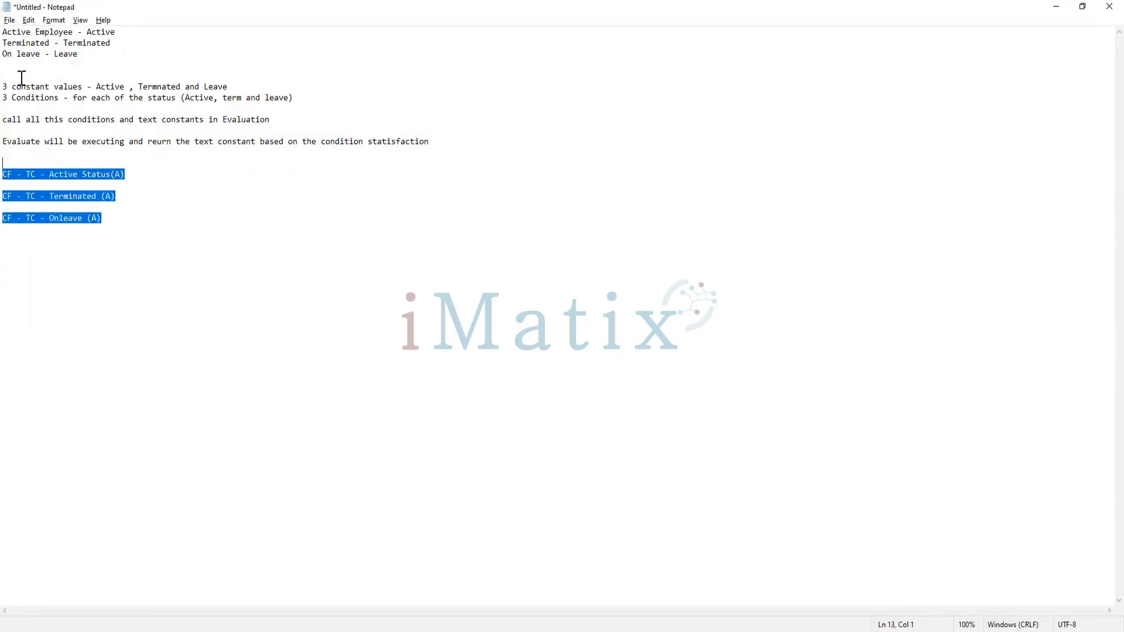
pyautogui.click(177, 201)
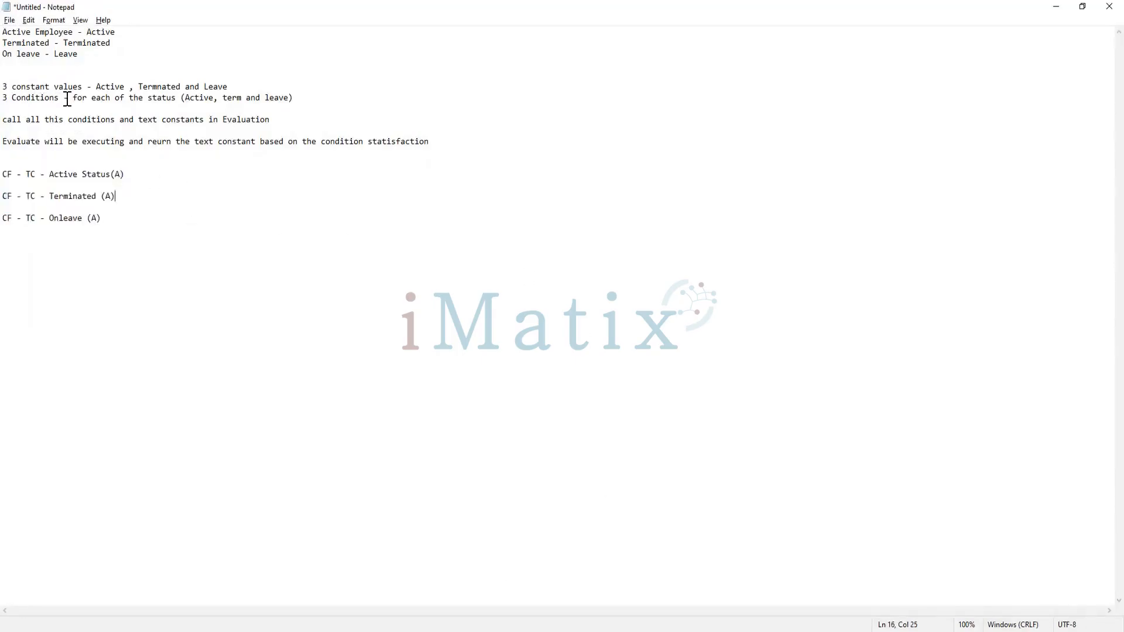
pyautogui.moveTo(67, 99); pyautogui.dragTo(2, 98)
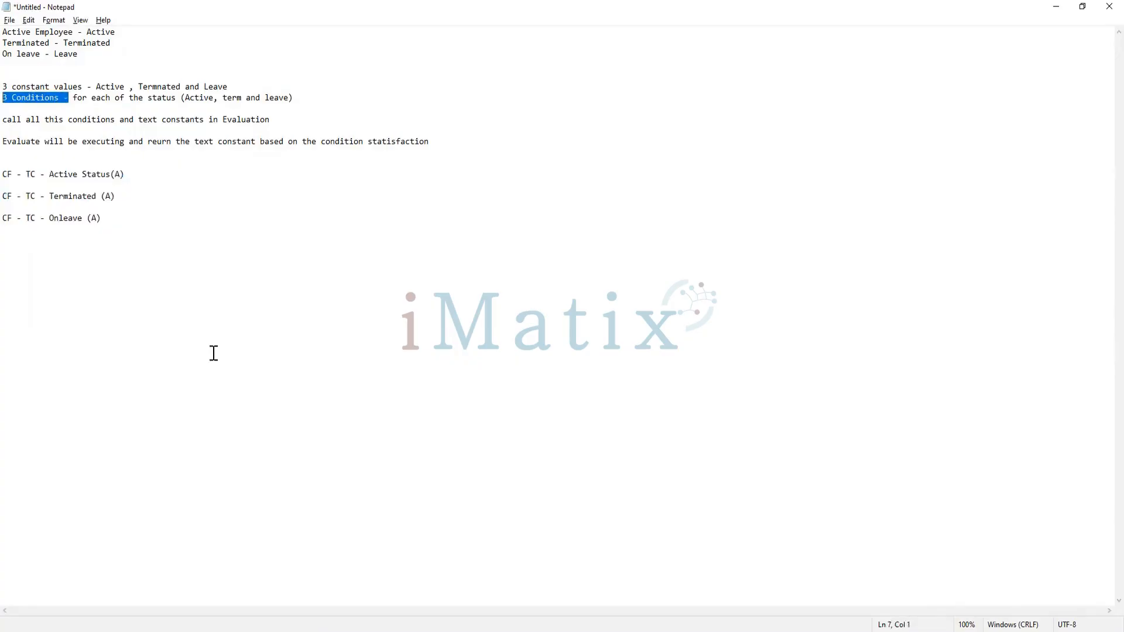
pyautogui.click(127, 218)
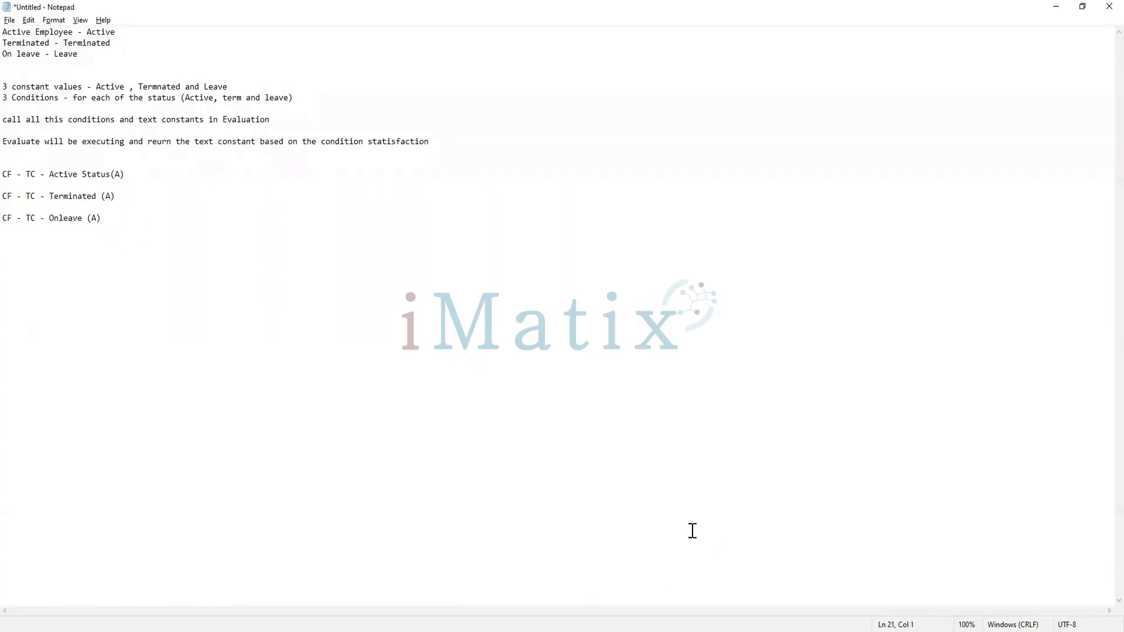
# Create another calculated field in Workday named "CF - TF - Active Status(A)" with Worker as its business object.
pyautogui.click(321, 630)
pyautogui.click(104, 218)
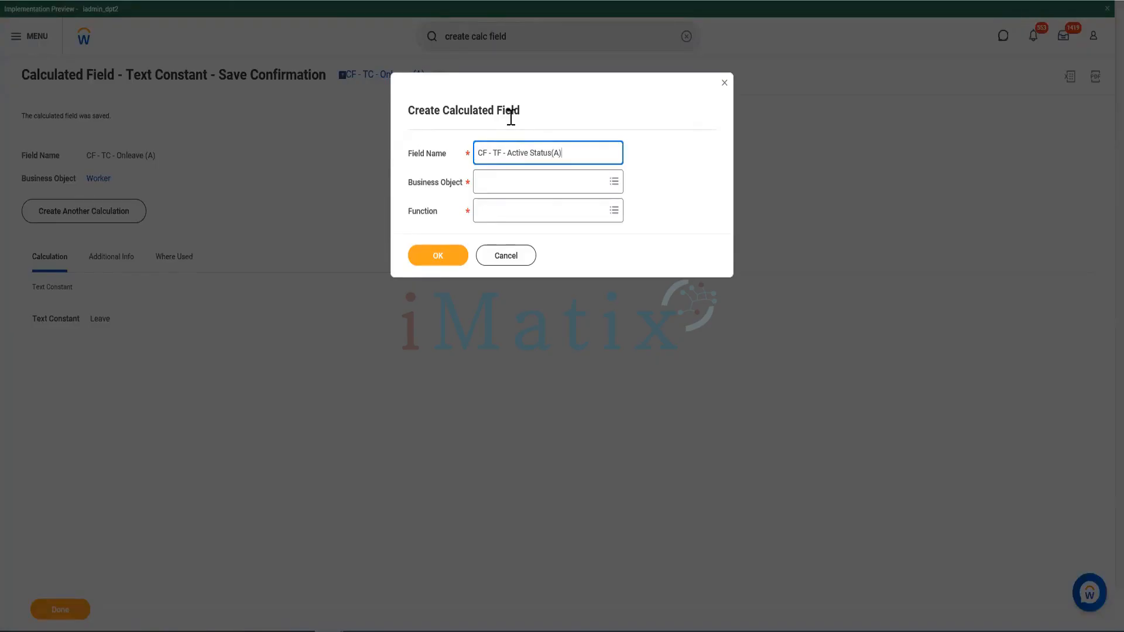
pyautogui.click(508, 176)
pyautogui.write('Wo')
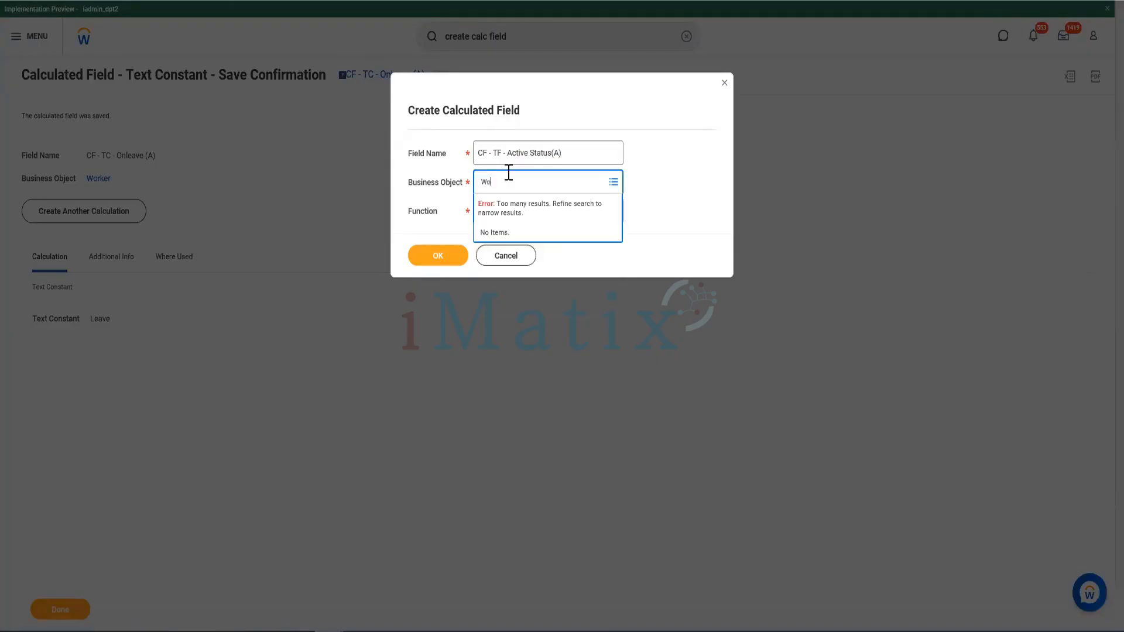
pyautogui.write('rker')
pyautogui.press('Return')
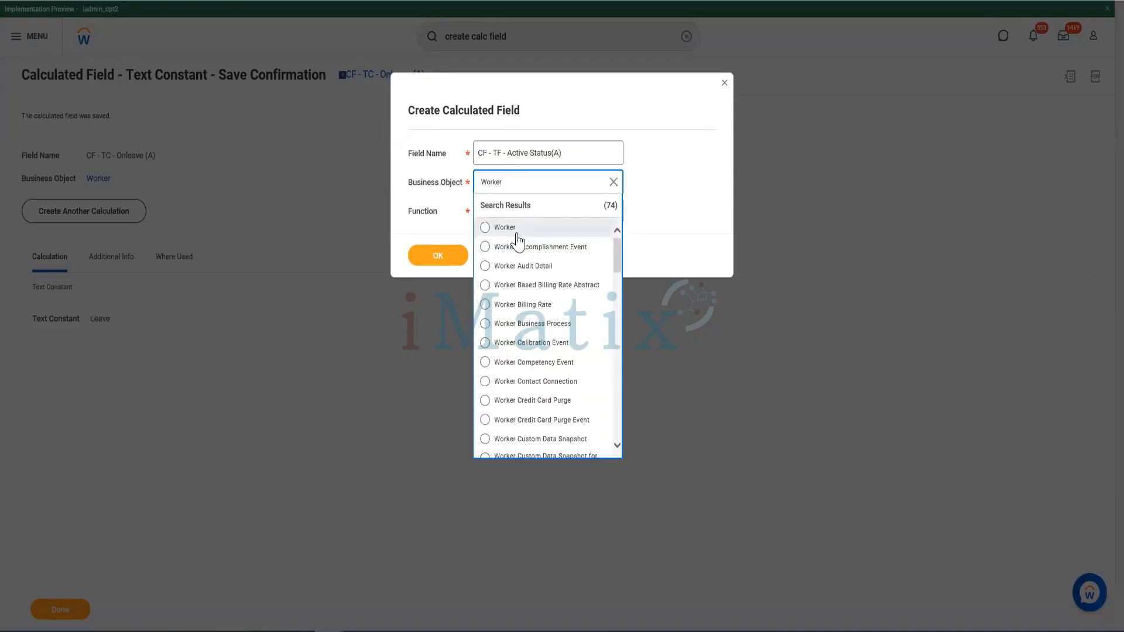
pyautogui.click(490, 227)
# Choose True/False Condition as the function of the Active Status calculated field.
pyautogui.click(485, 212)
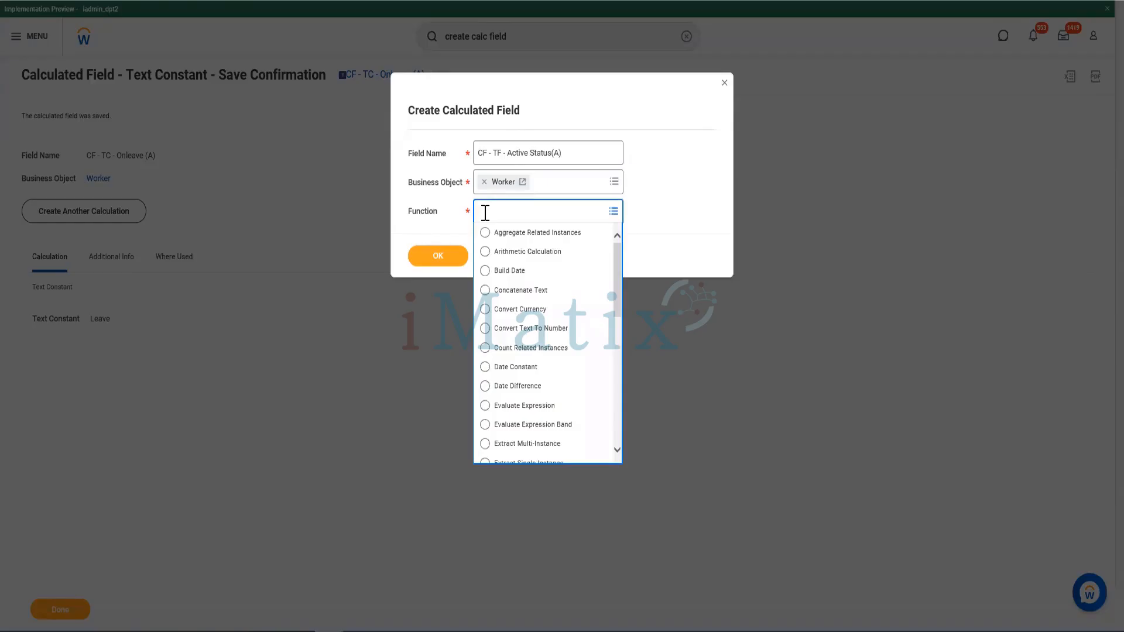
pyautogui.write('true')
pyautogui.click(530, 254)
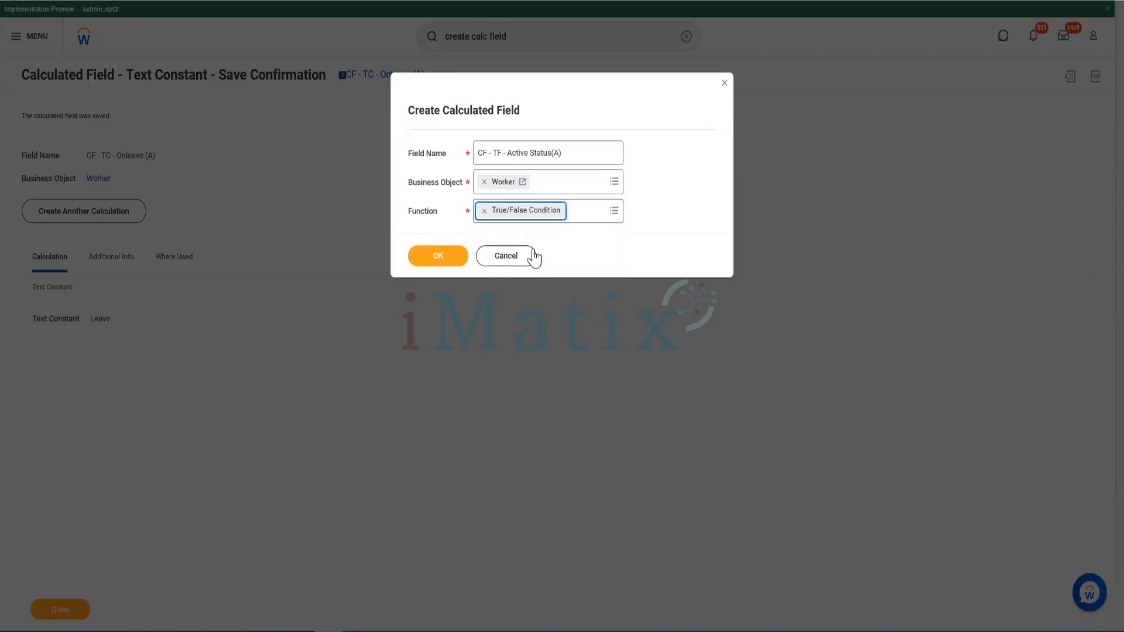
# Open the True/False condition's definition and look through the fields matching "is employee" for the first row.
pyautogui.click(439, 257)
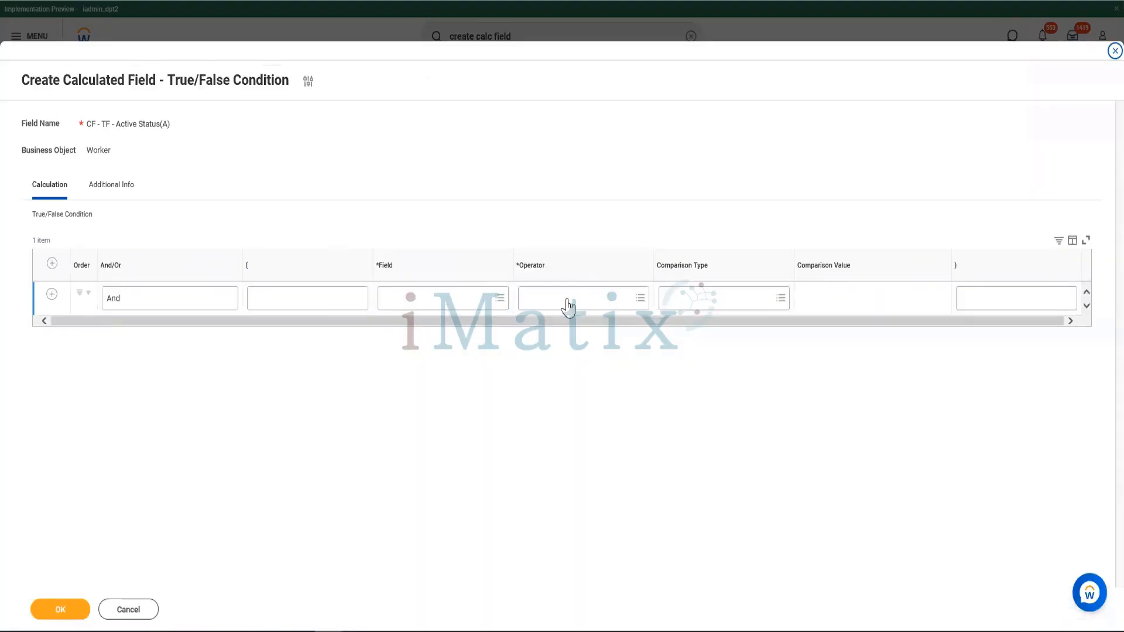
pyautogui.click(443, 303)
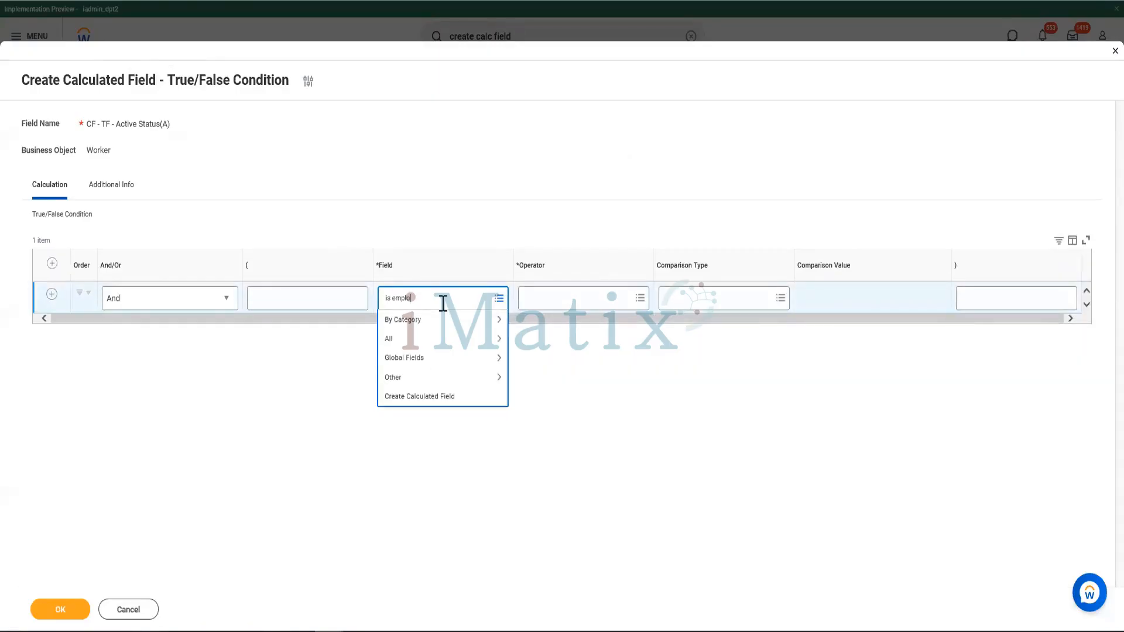
pyautogui.press('Return')
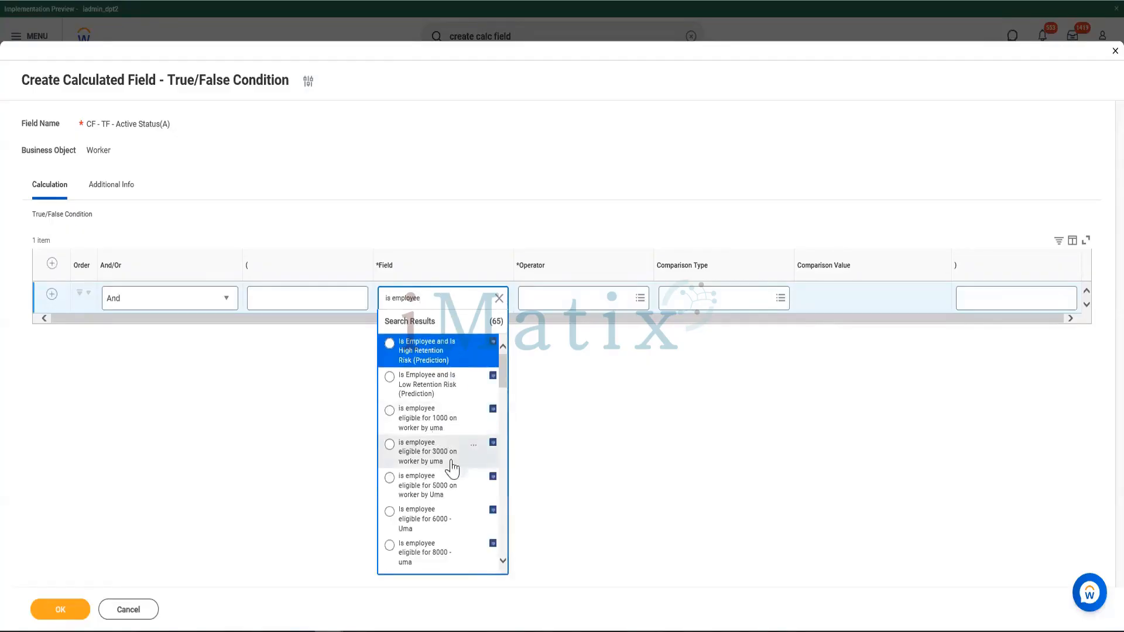
pyautogui.scroll(-1, 455, 483)
pyautogui.scroll(-10, 454, 486)
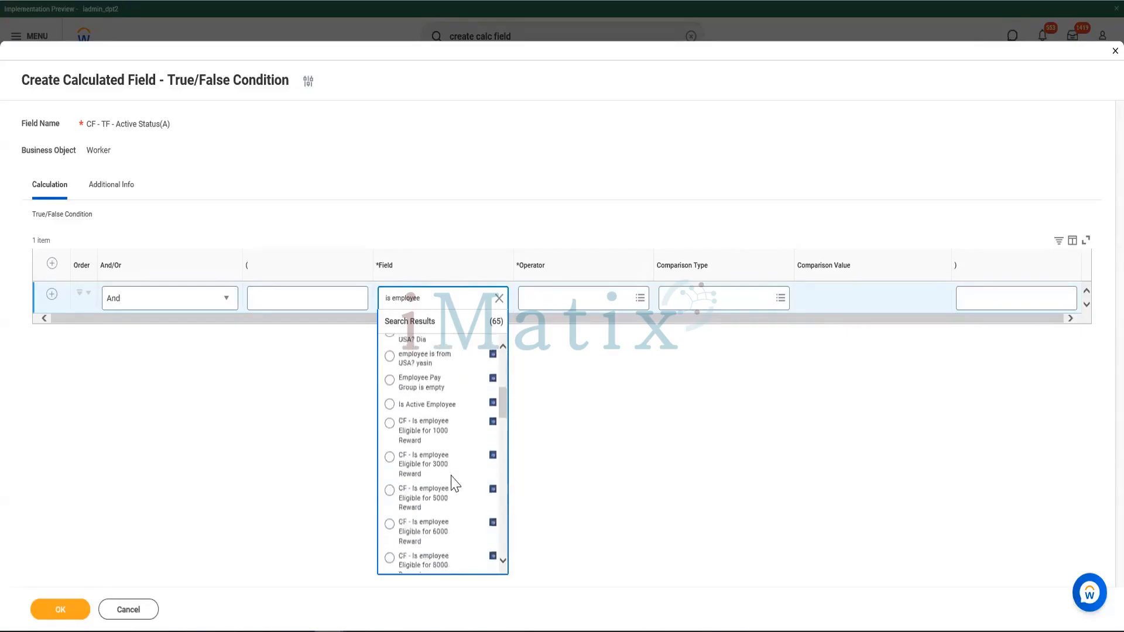
pyautogui.moveTo(499, 431); pyautogui.dragTo(507, 571)
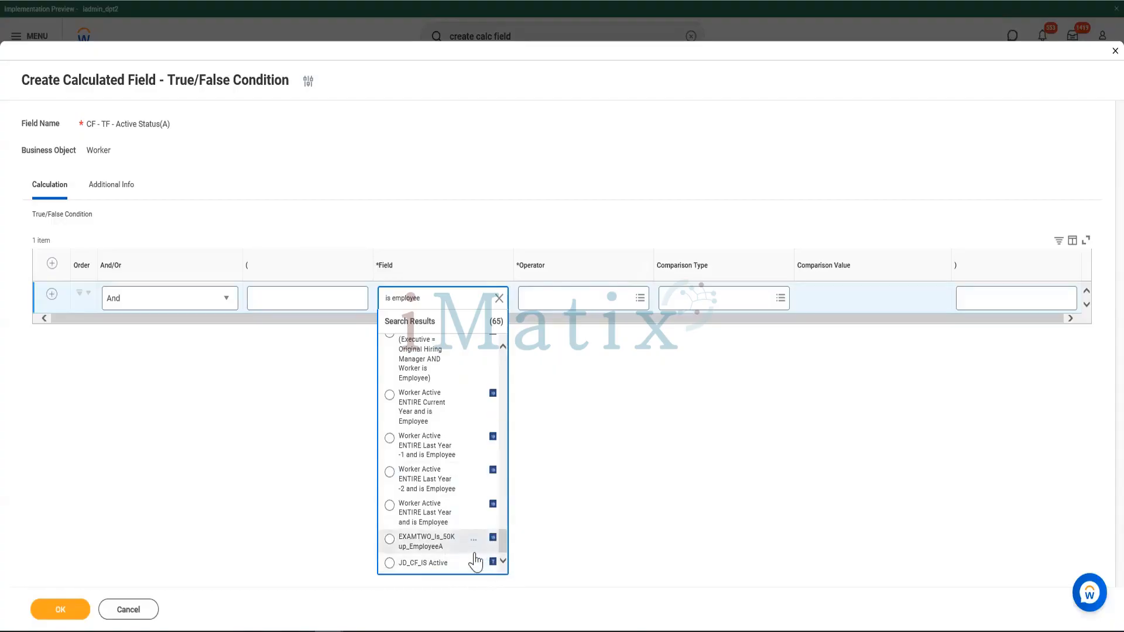
pyautogui.scroll(20, 435, 490)
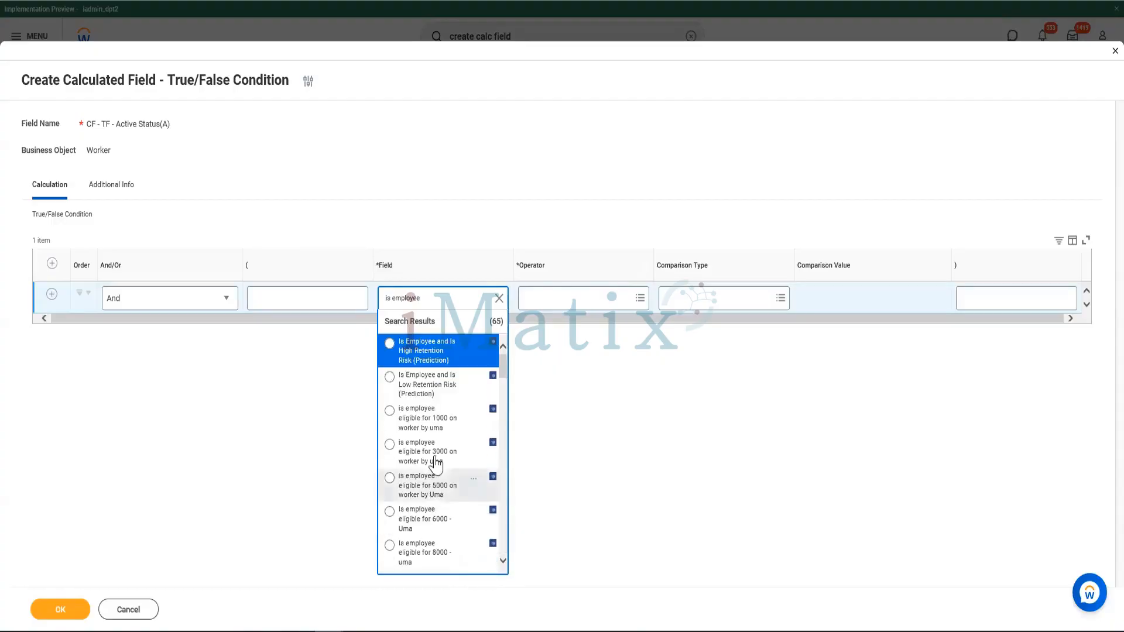
pyautogui.scroll(-20, 504, 527)
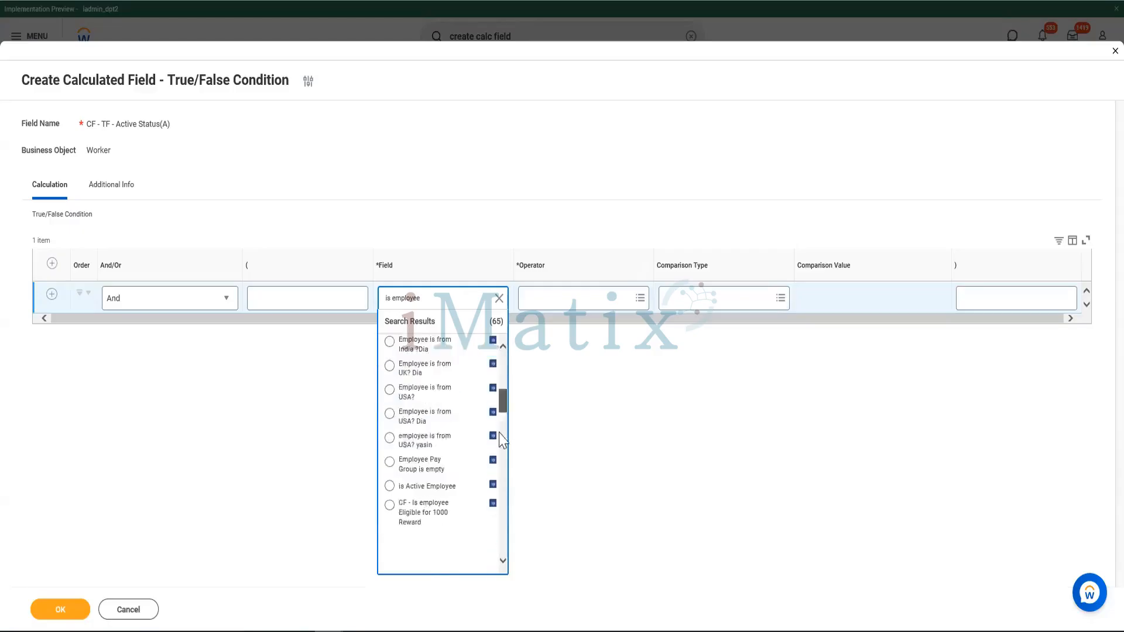
pyautogui.scroll(-5, 504, 535)
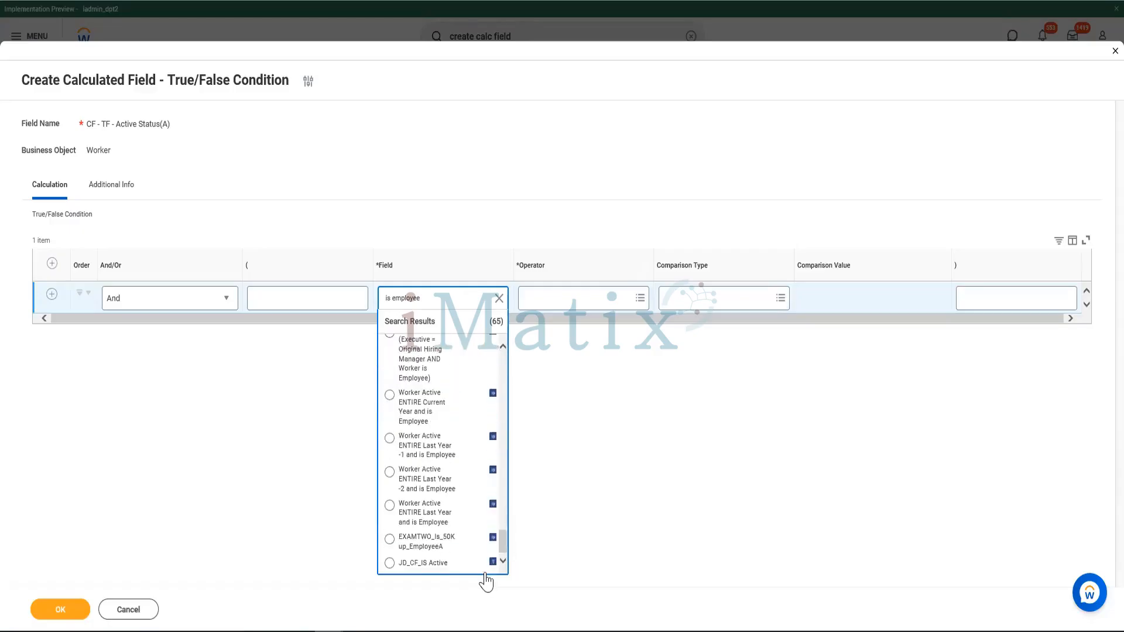
pyautogui.moveTo(474, 565)
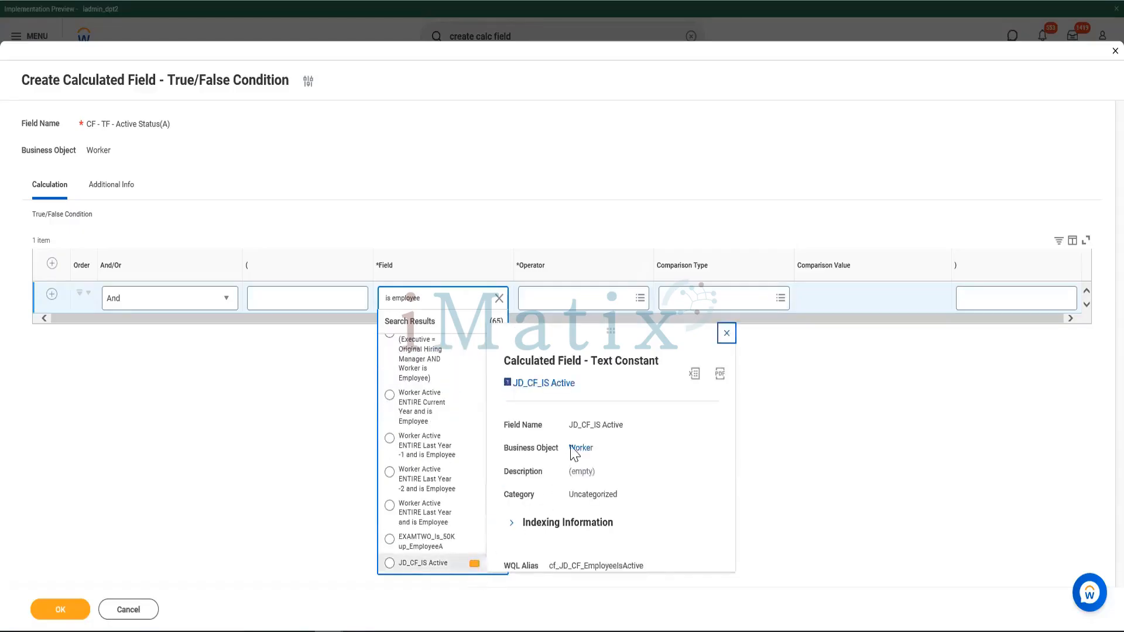
# Search for "worker type" instead and choose Worker Type as the first condition's field.
pyautogui.click(434, 298)
pyautogui.doubleClick(433, 297)
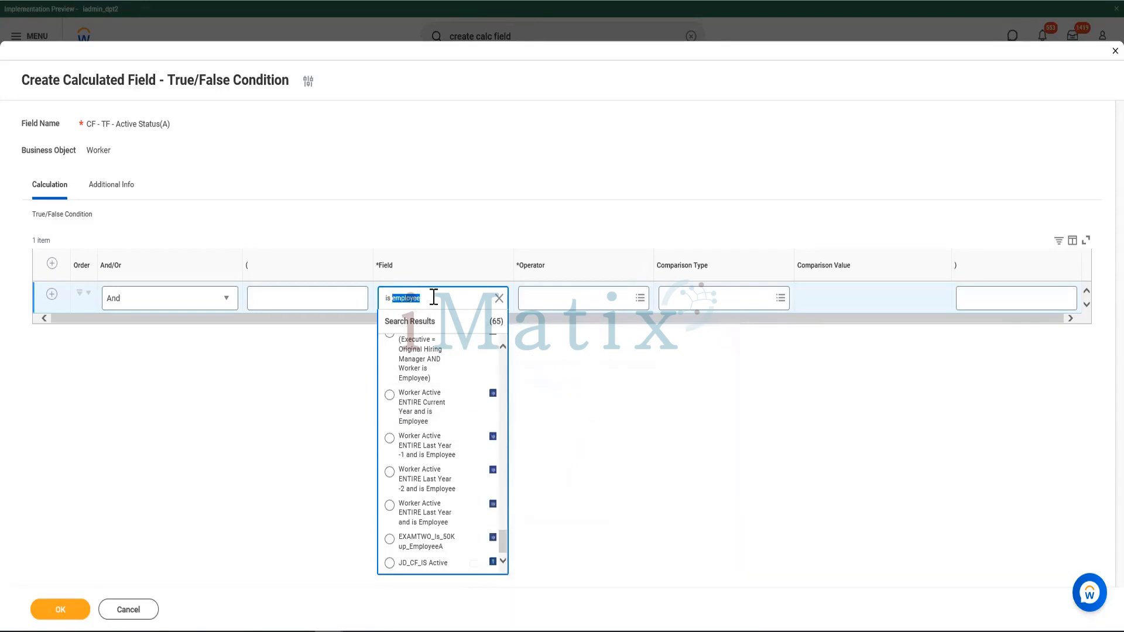
pyautogui.tripleClick(433, 297)
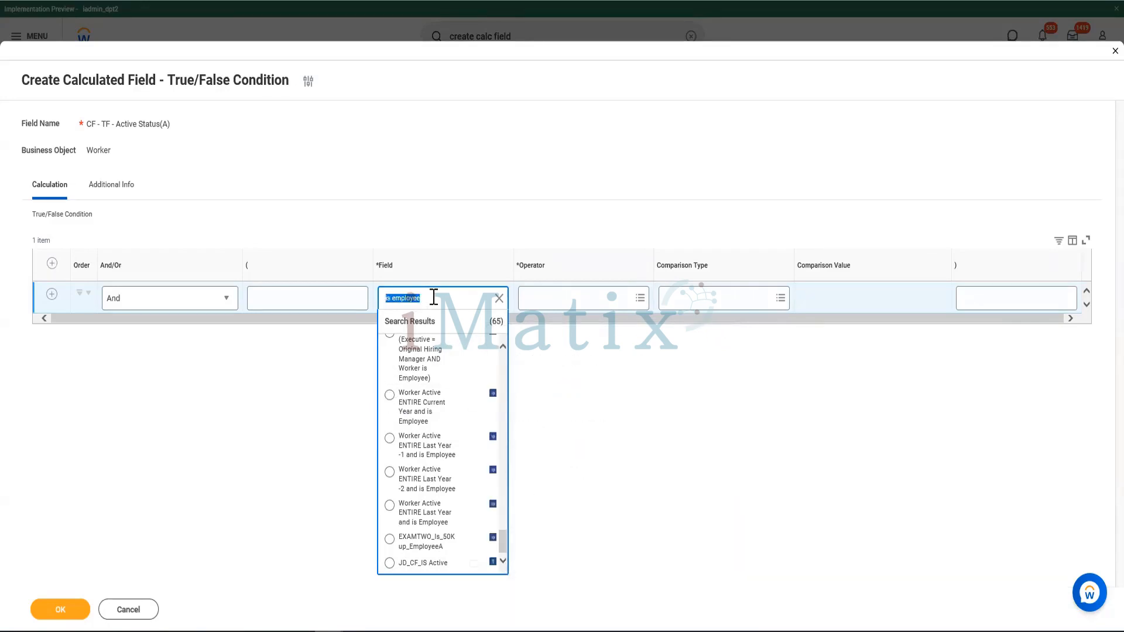
pyautogui.click(674, 377)
pyautogui.click(464, 306)
pyautogui.doubleClick(466, 306)
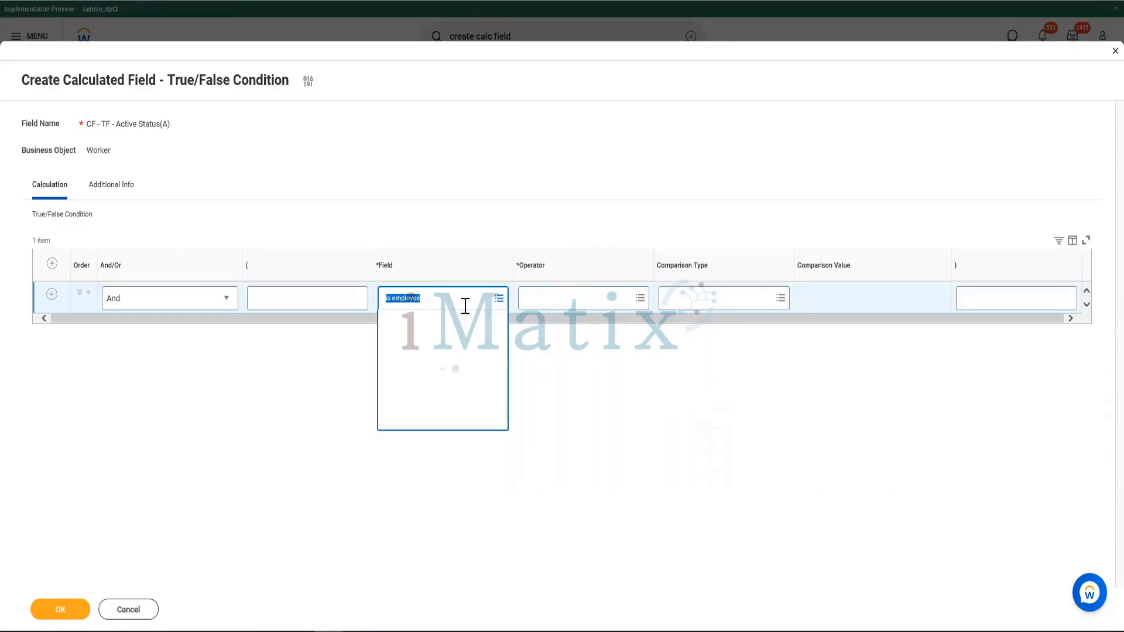
pyautogui.press('BackSpace')
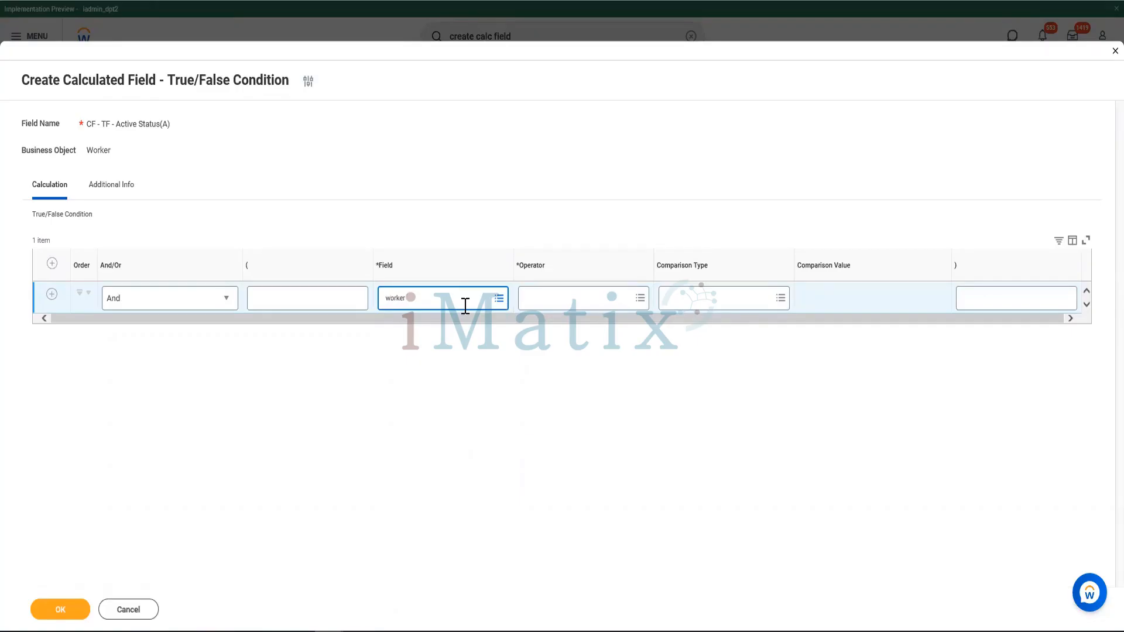
pyautogui.write('worker type')
pyautogui.press('Return')
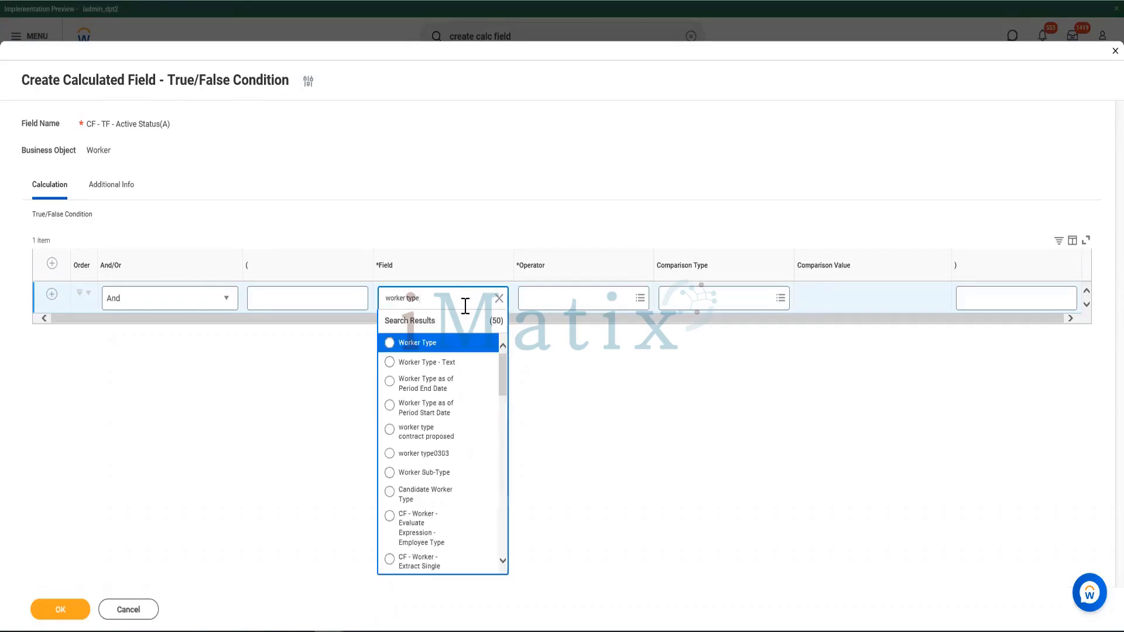
pyautogui.click(427, 345)
# Set the Worker Type condition's operator to "in the selection list" and its comparison value to Employee.
pyautogui.click(525, 300)
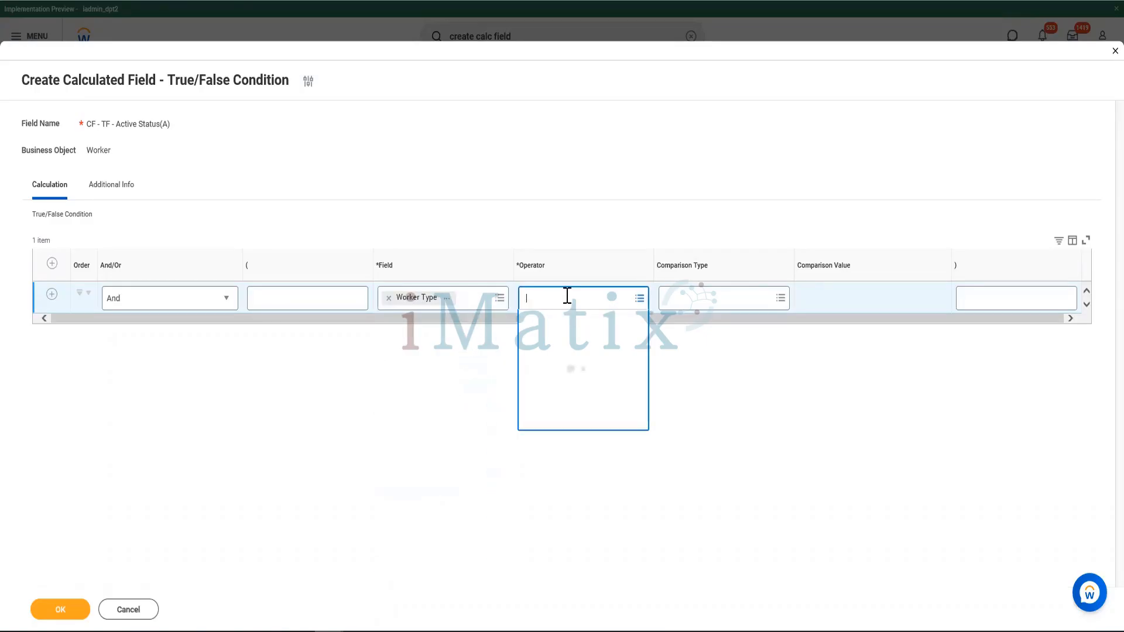
pyautogui.click(570, 331)
pyautogui.click(592, 344)
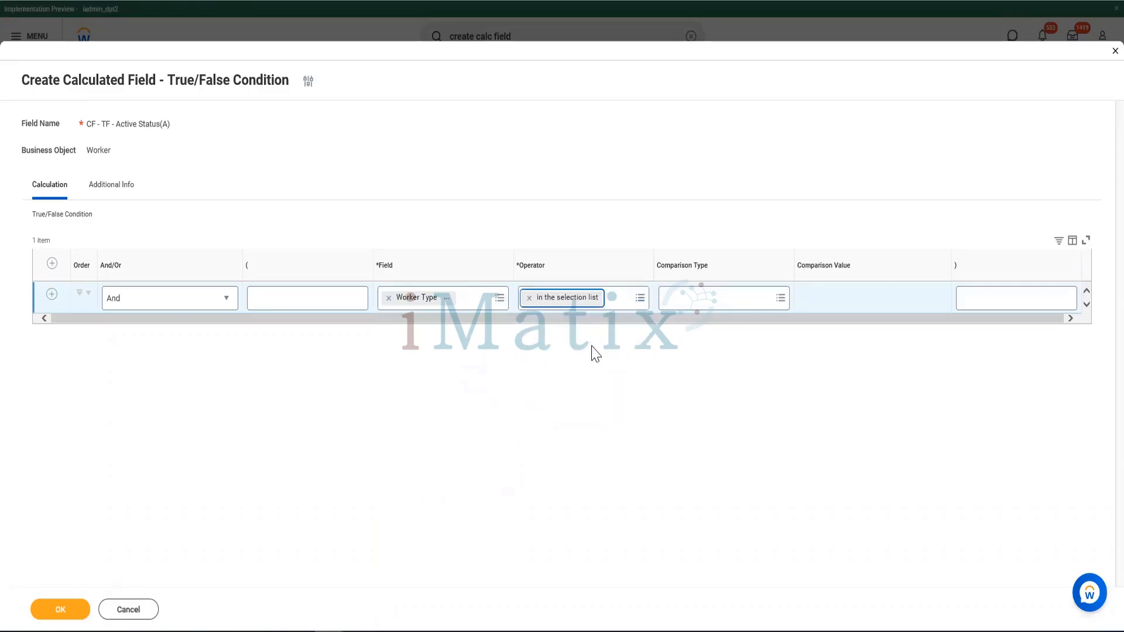
pyautogui.click(858, 293)
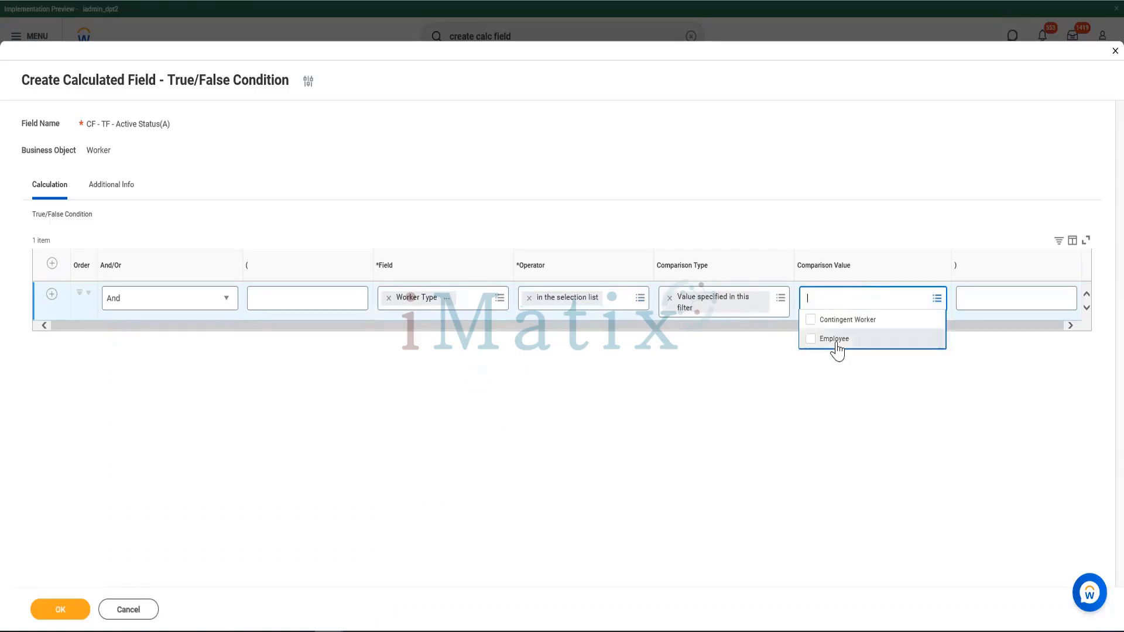
pyautogui.click(836, 339)
pyautogui.click(726, 423)
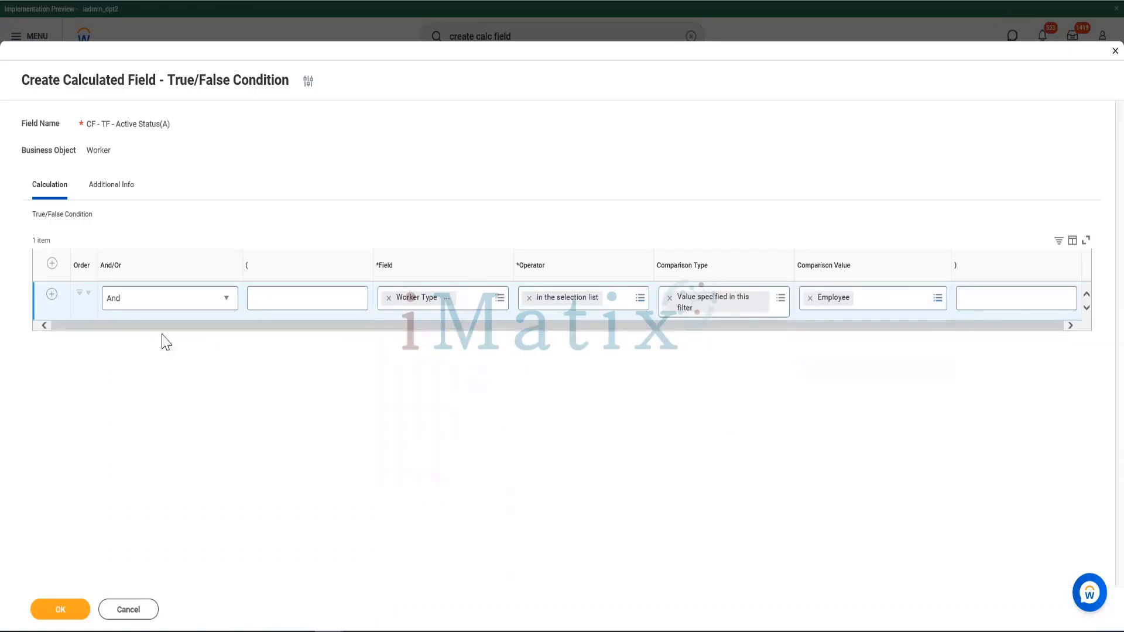
# Add a second And condition and choose the Workday-delivered Boolean field Active Status, checking the matching fields' details first.
pyautogui.click(51, 295)
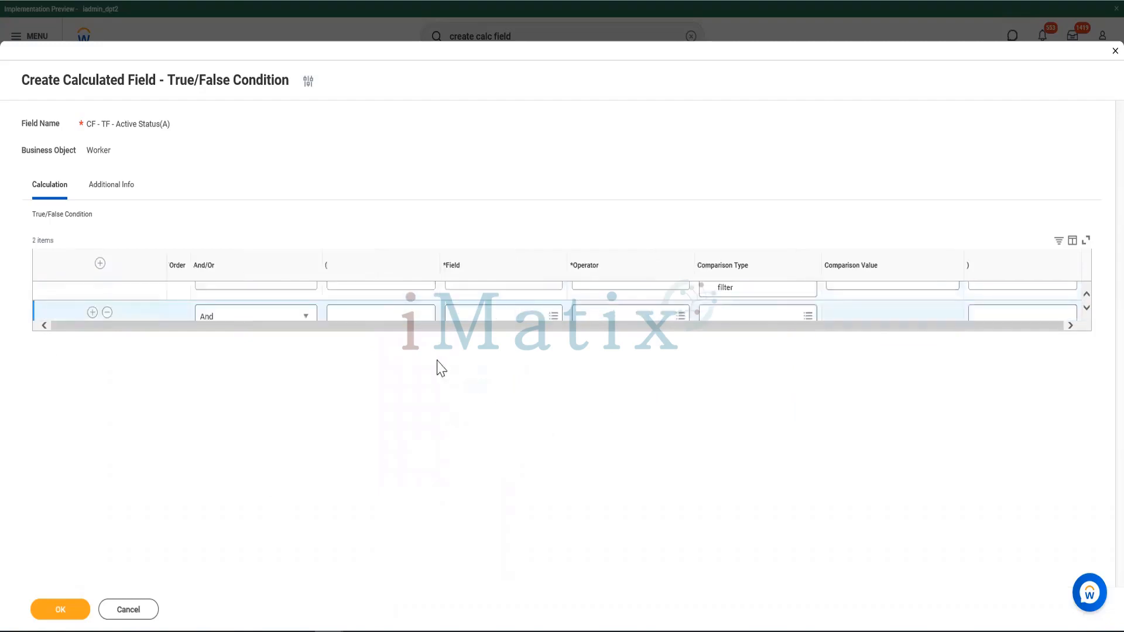
pyautogui.click(417, 338)
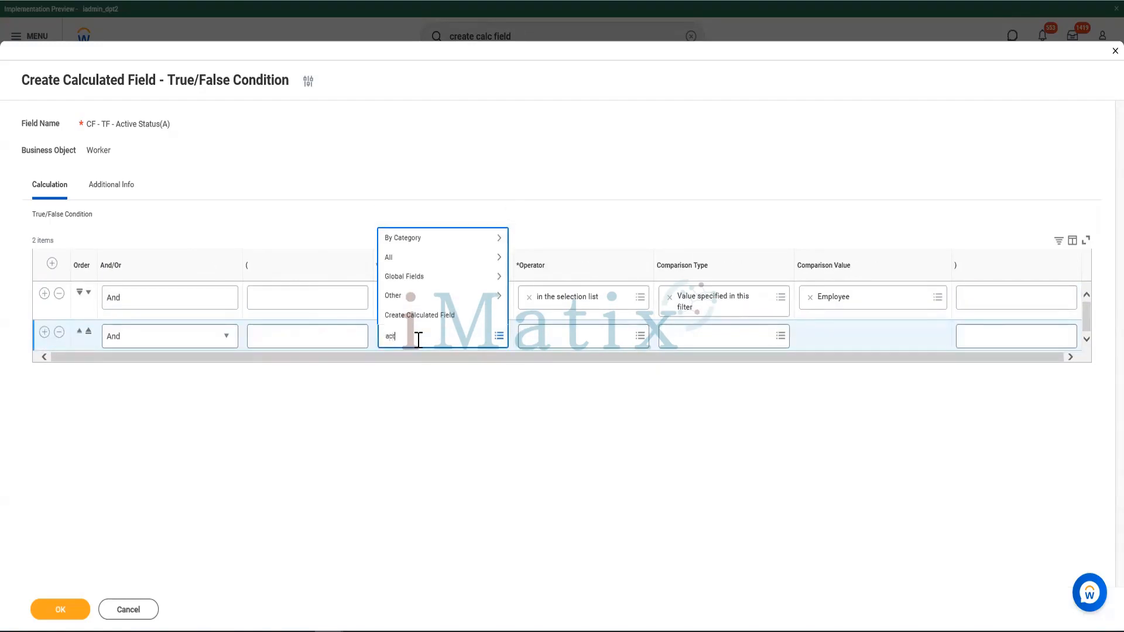
pyautogui.write('active status')
pyautogui.press('Return')
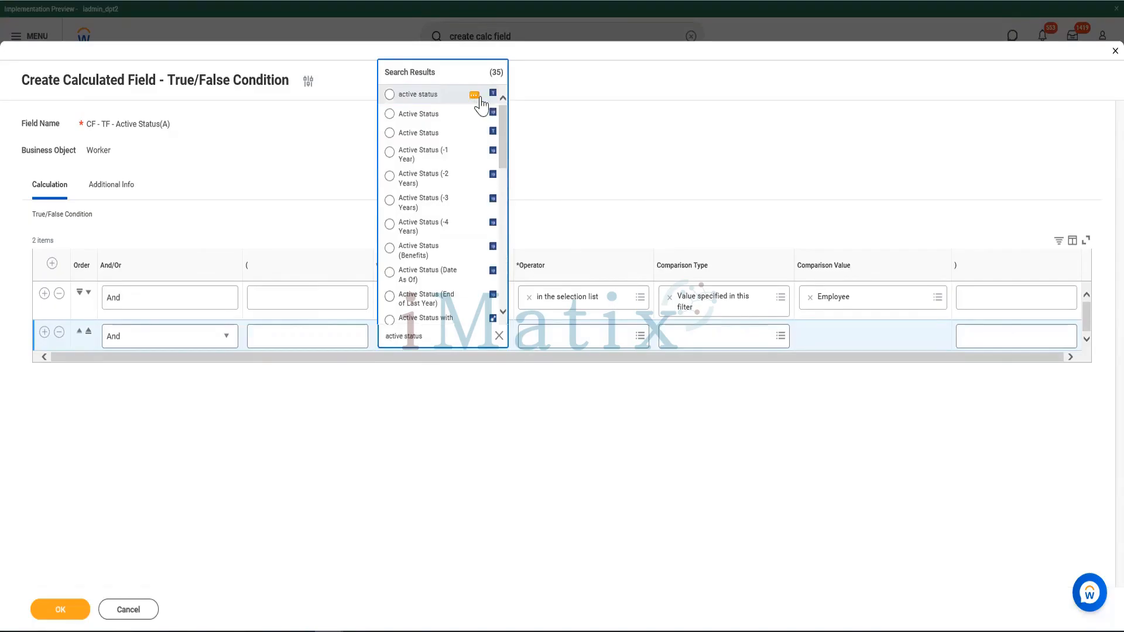
pyautogui.click(474, 96)
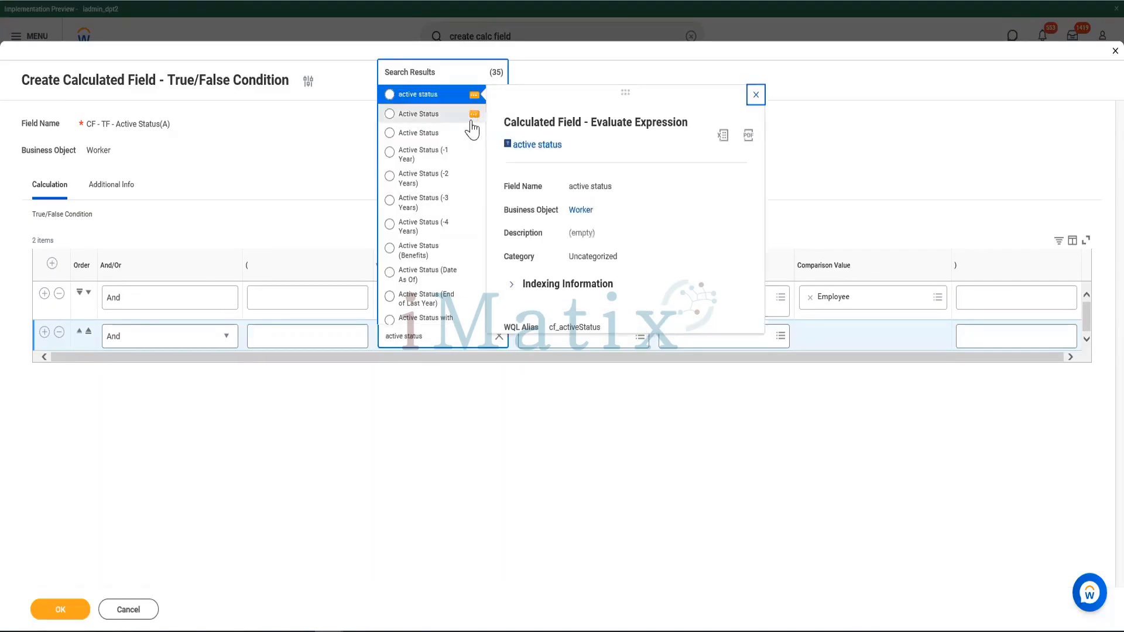
pyautogui.click(473, 115)
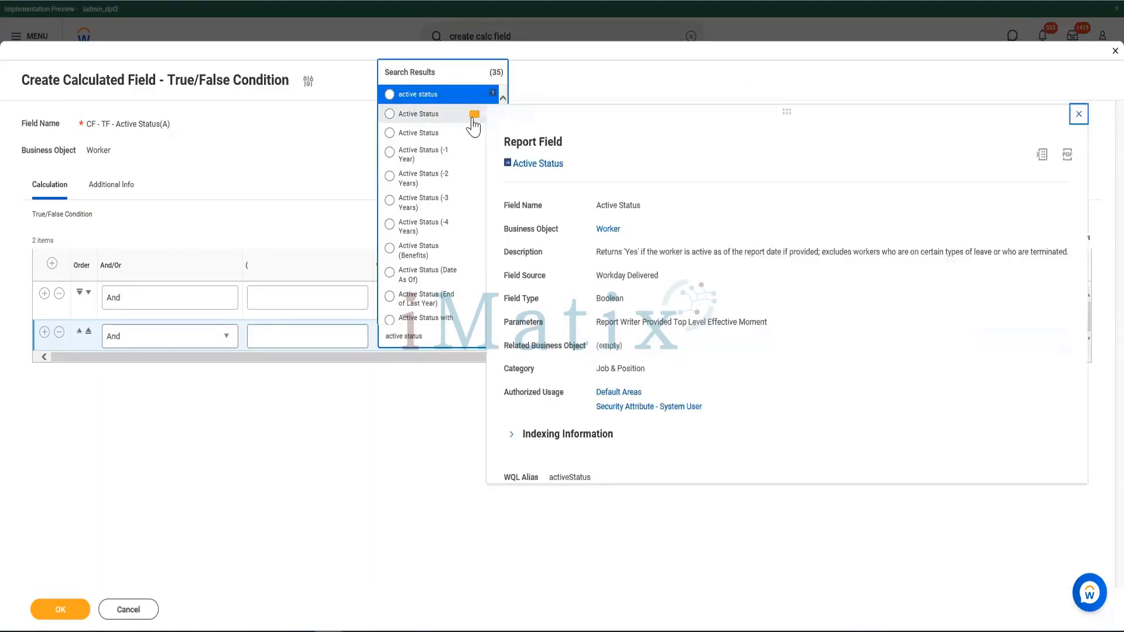
pyautogui.click(441, 119)
# Set the Active Status condition's operator to "equal to" and tick its comparison value.
pyautogui.click(573, 331)
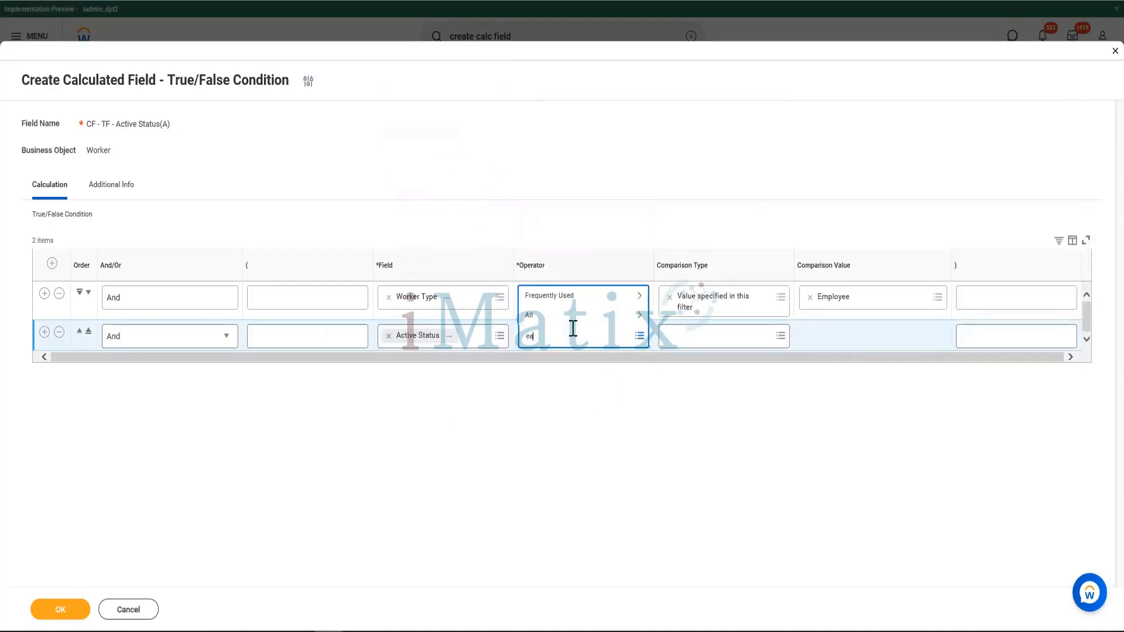
pyautogui.write('ea')
pyautogui.press('Return')
pyautogui.click(540, 295)
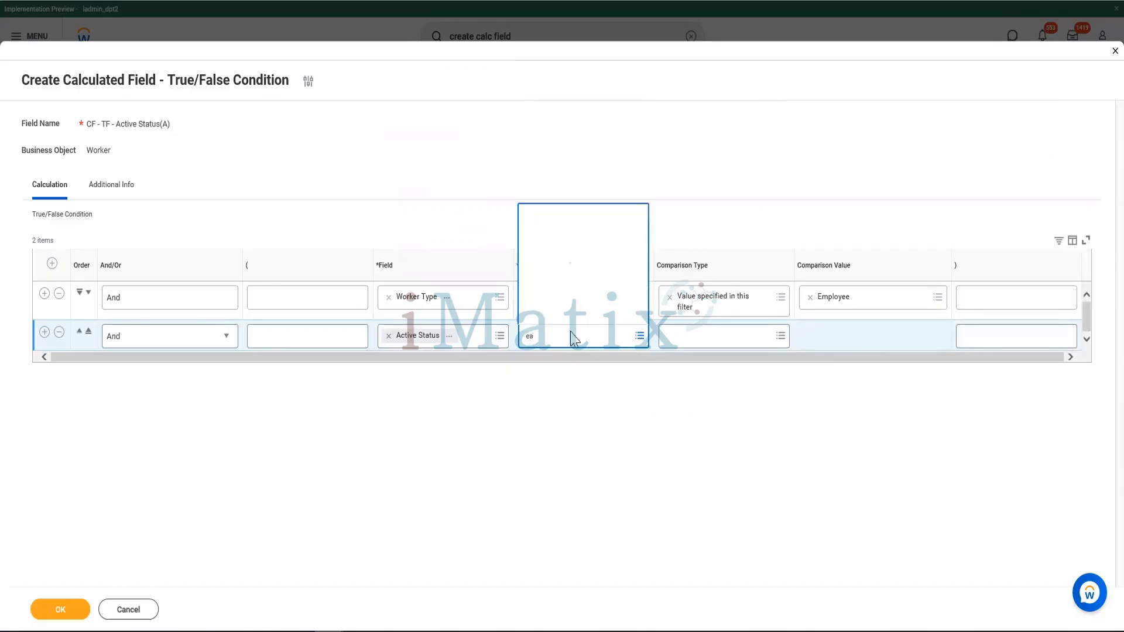
pyautogui.click(544, 297)
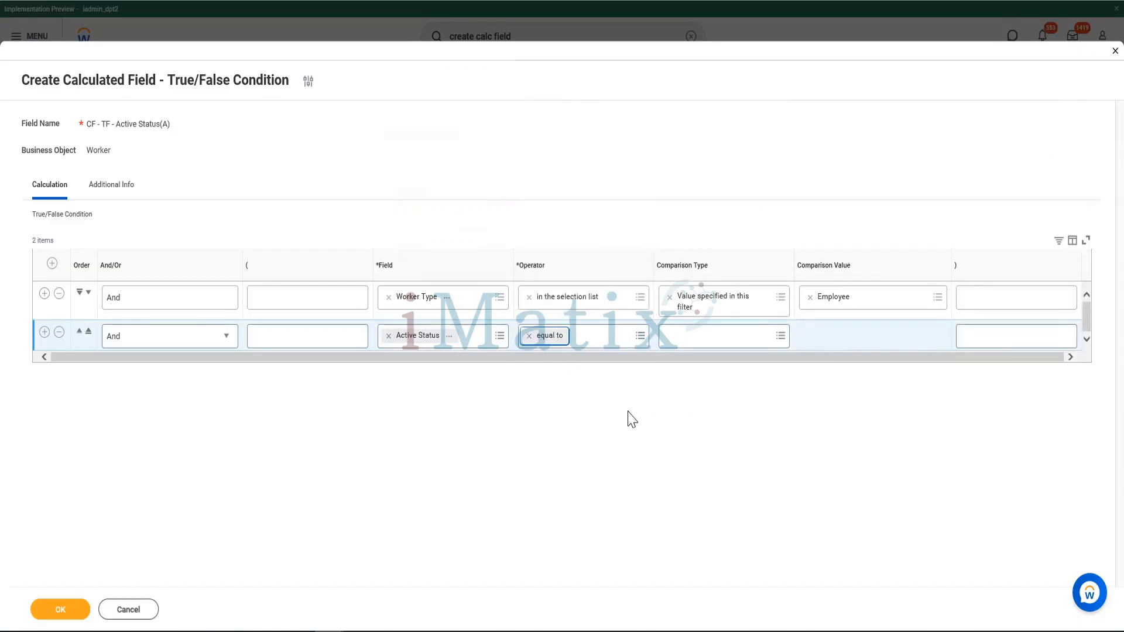
pyautogui.click(807, 336)
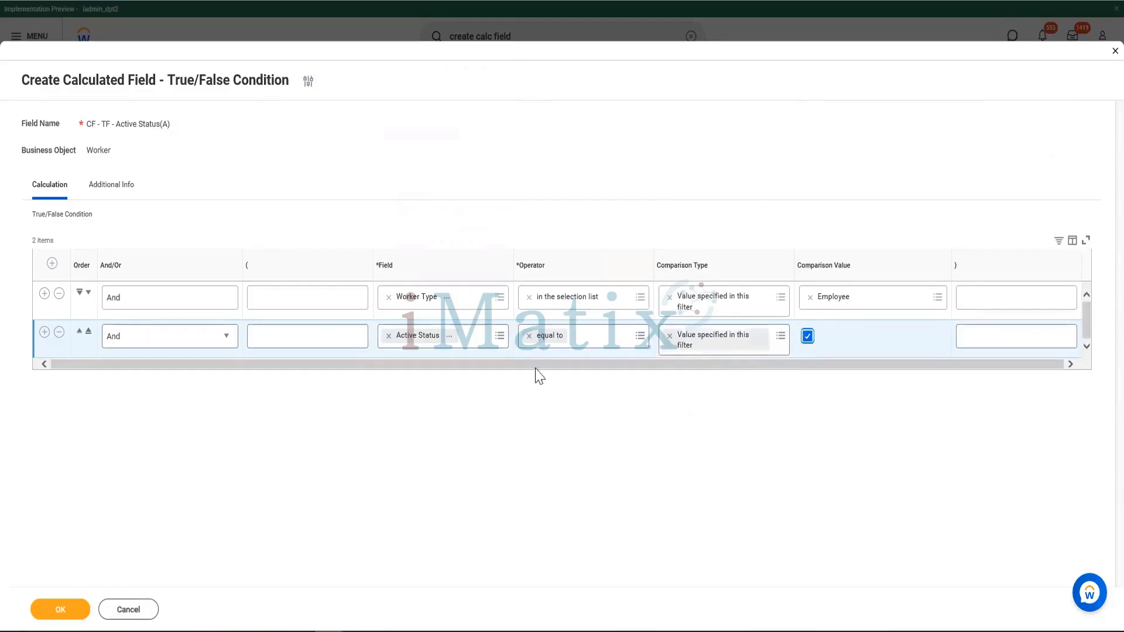
# Enclose both conditions in one pair of parentheses and save the calculated field.
pyautogui.click(306, 301)
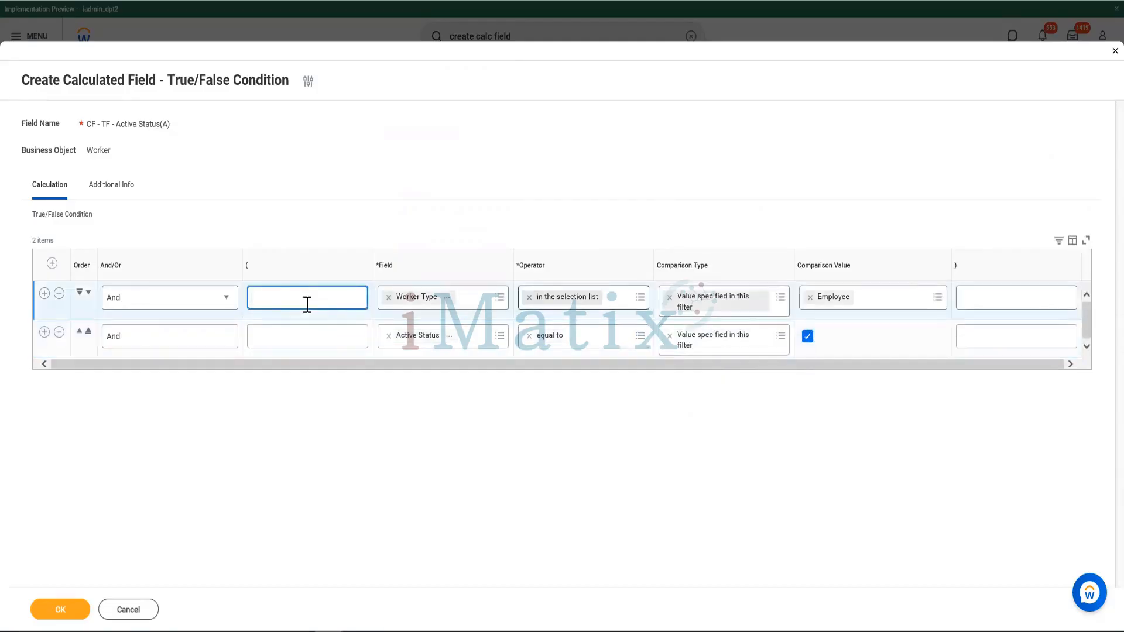
pyautogui.write('(')
pyautogui.click(978, 335)
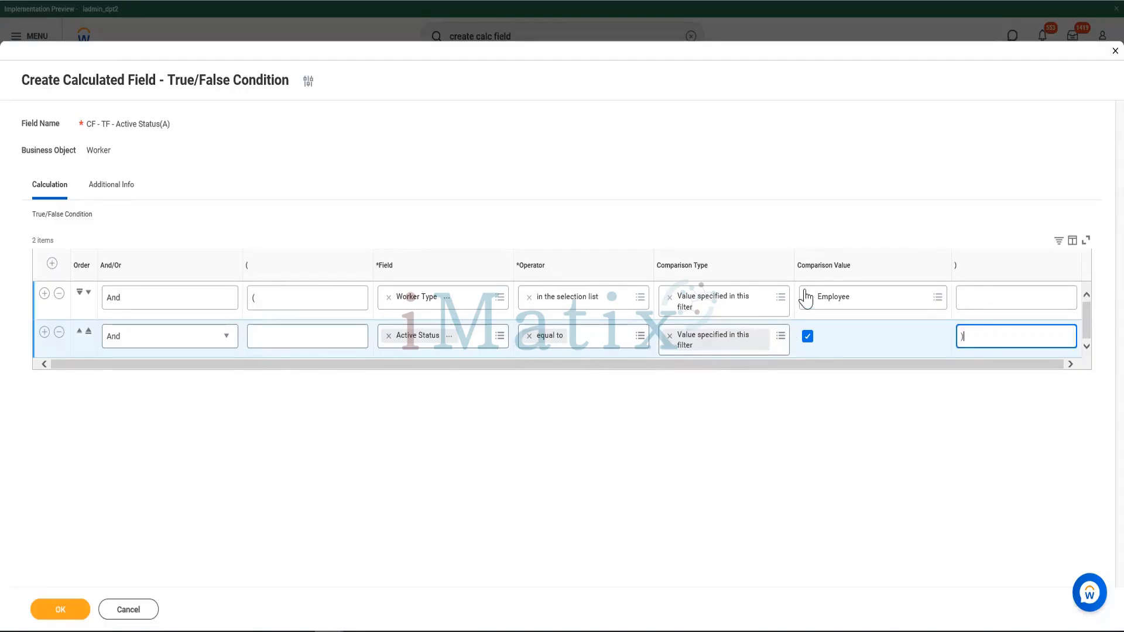
pyautogui.click(56, 607)
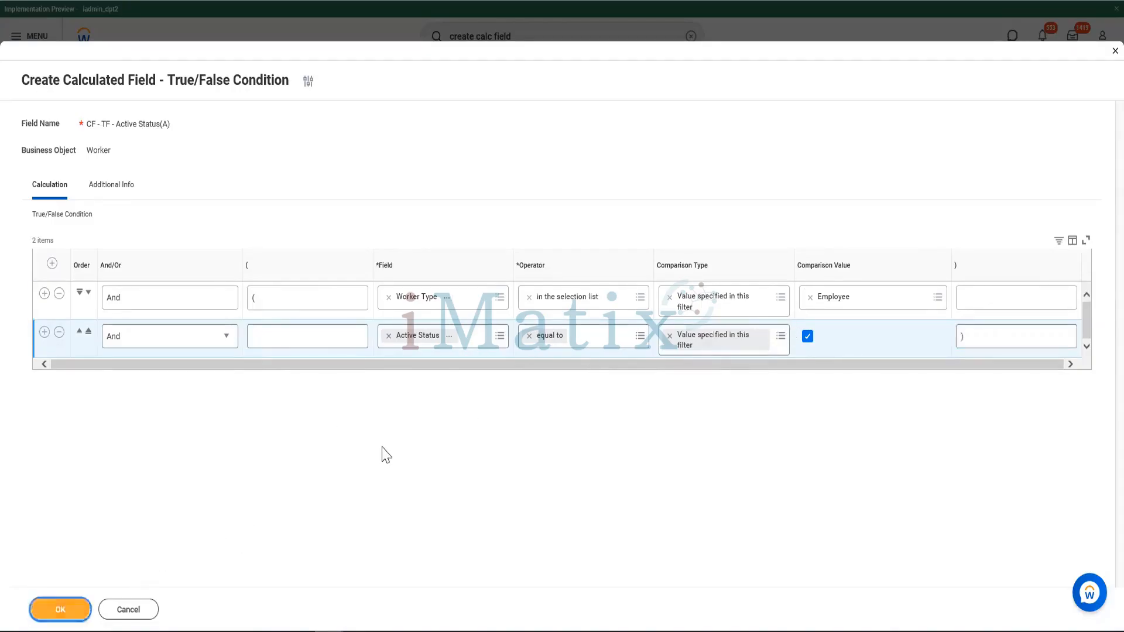
pyautogui.click(362, 346)
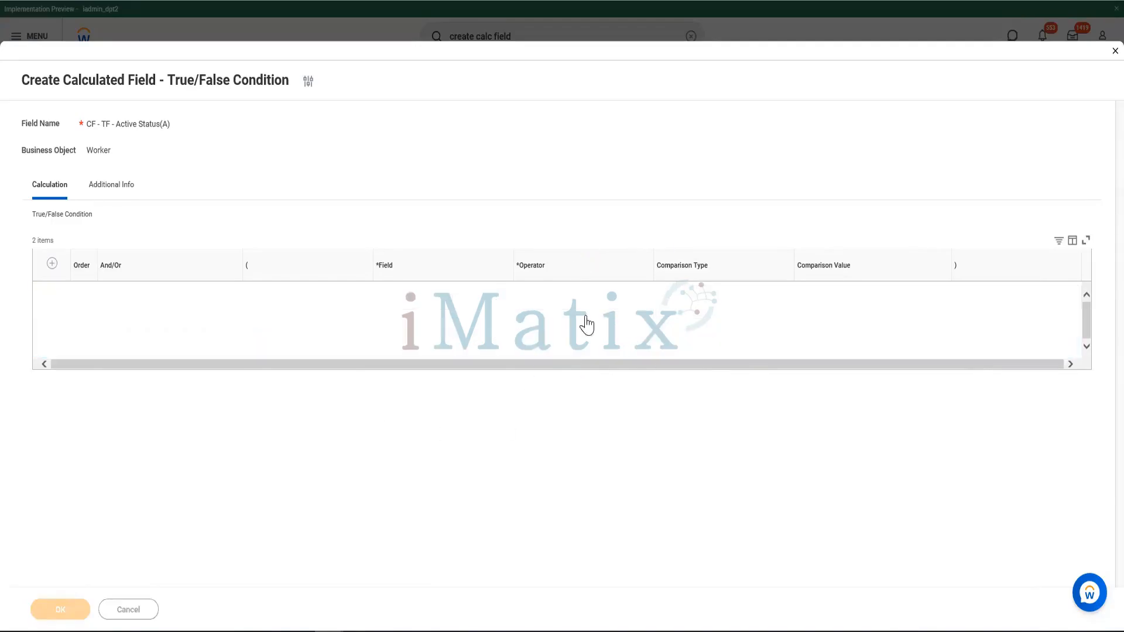
# Copy the saved field's name, CF - TF - Active Status(A), onto a new line of the untitled Notepad list and return to Workday.
pyautogui.rightClick(424, 78)
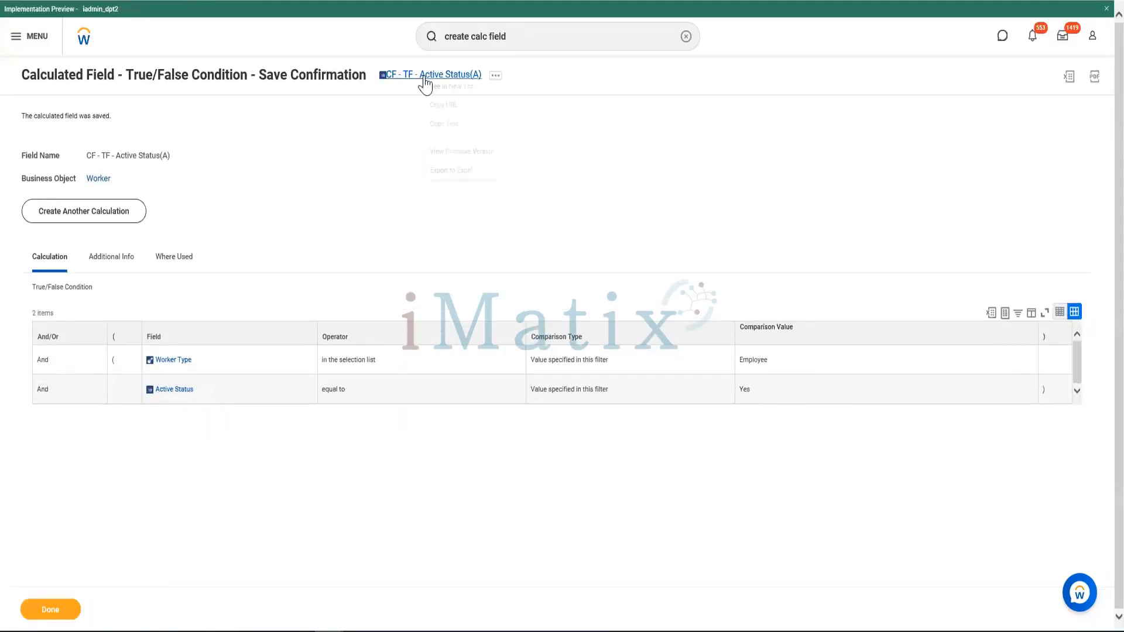
pyautogui.click(443, 124)
pyautogui.rightClick(433, 86)
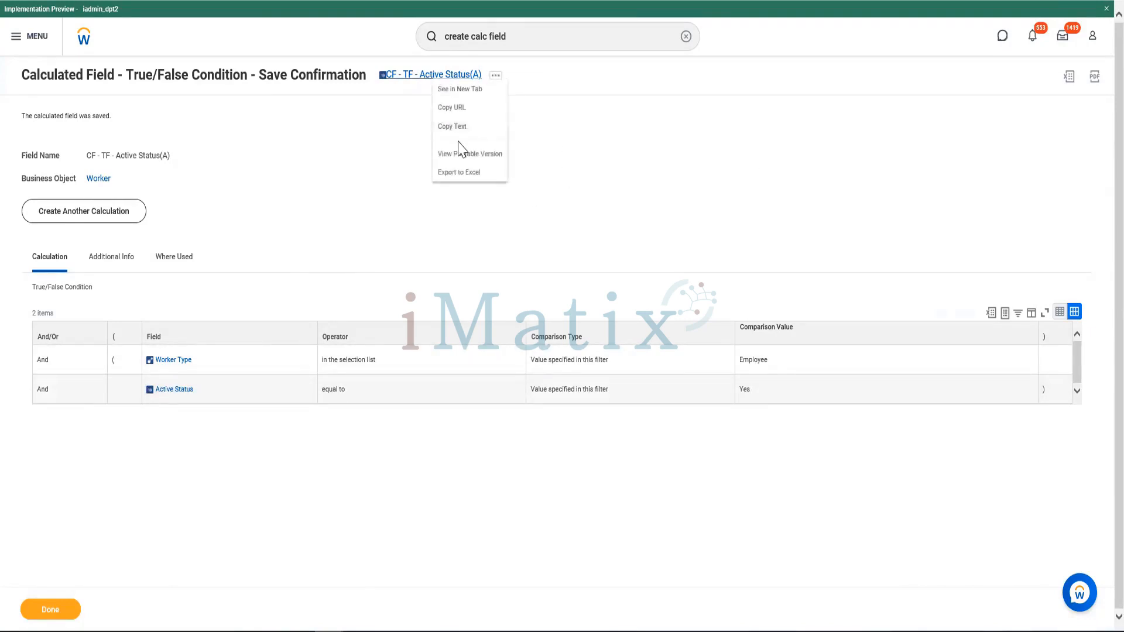
pyautogui.click(460, 126)
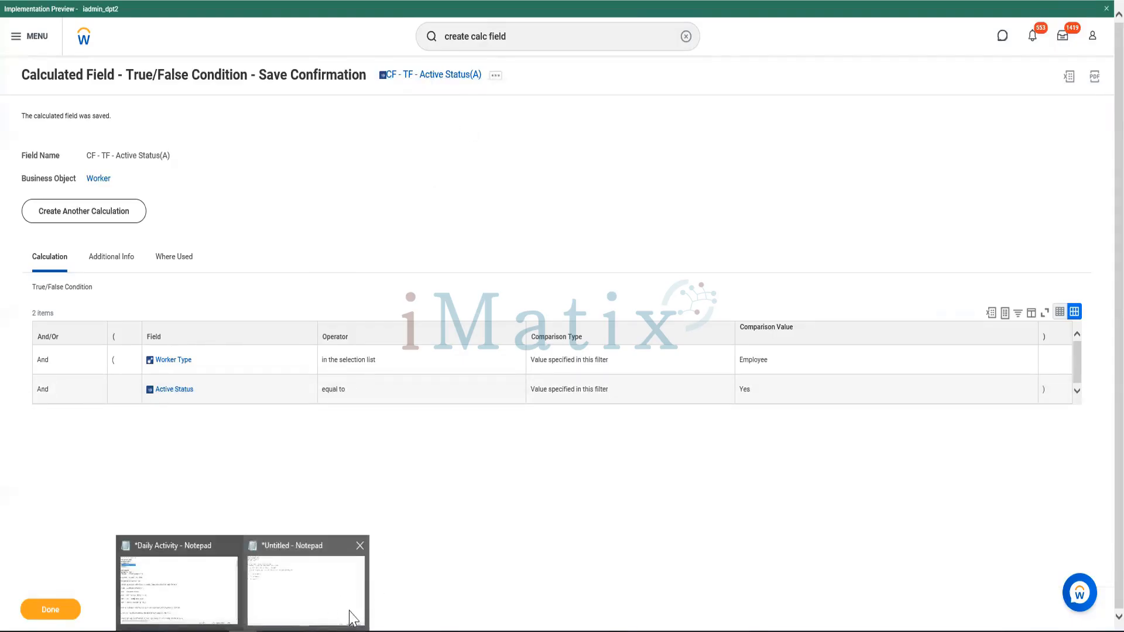
pyautogui.click(302, 599)
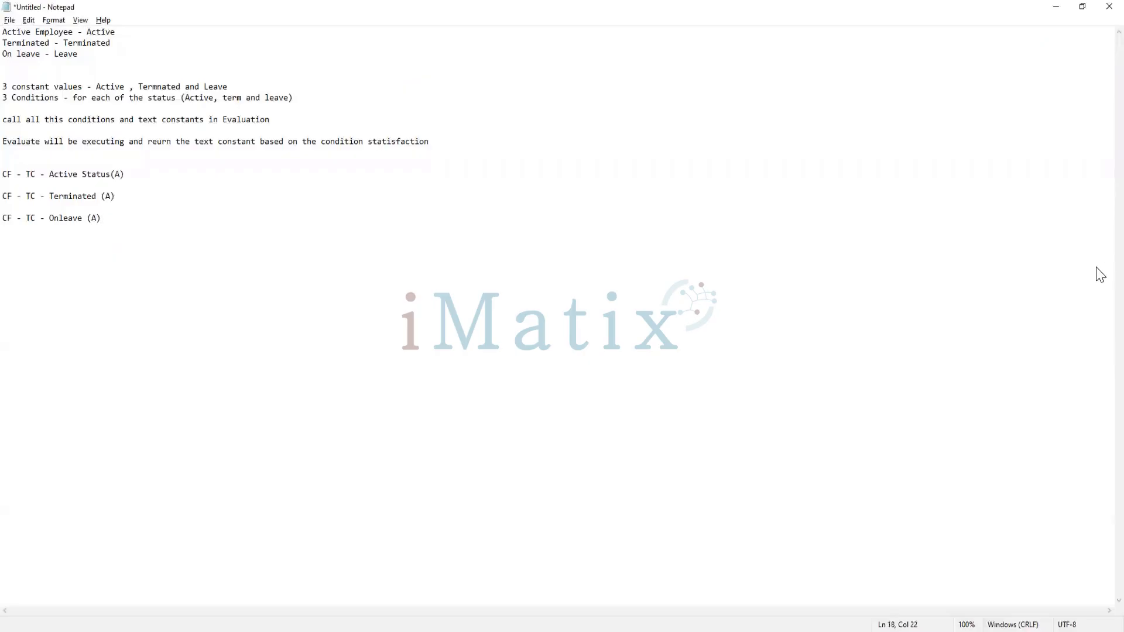
pyautogui.press('Return')
pyautogui.press('Return')
pyautogui.hotkey('ctrl', 'v')
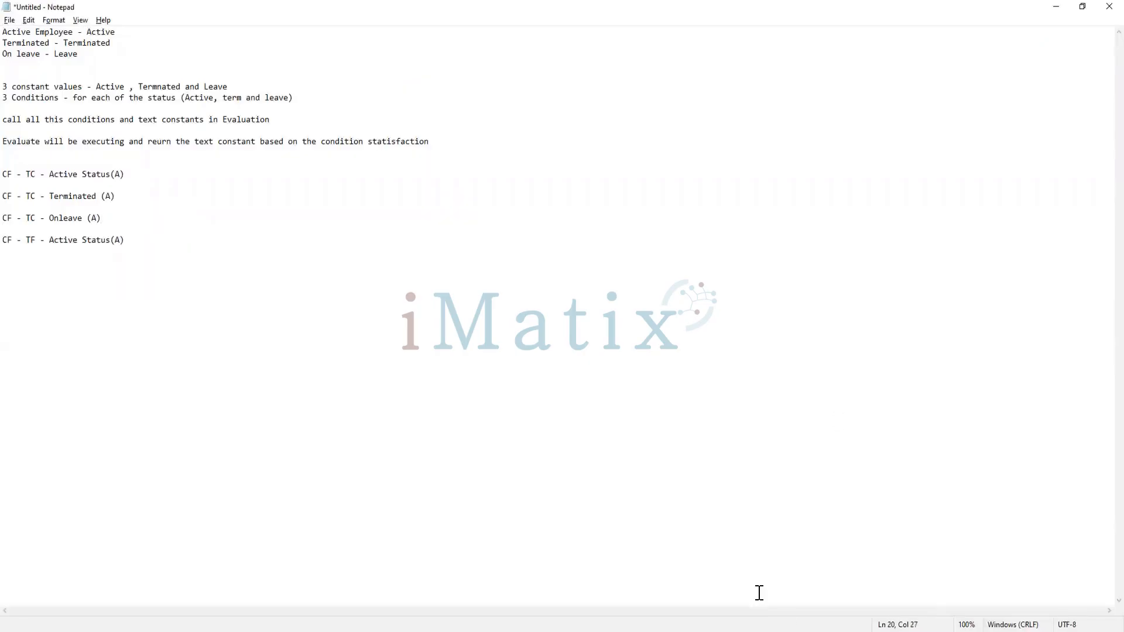
pyautogui.click(358, 622)
pyautogui.click(358, 622)
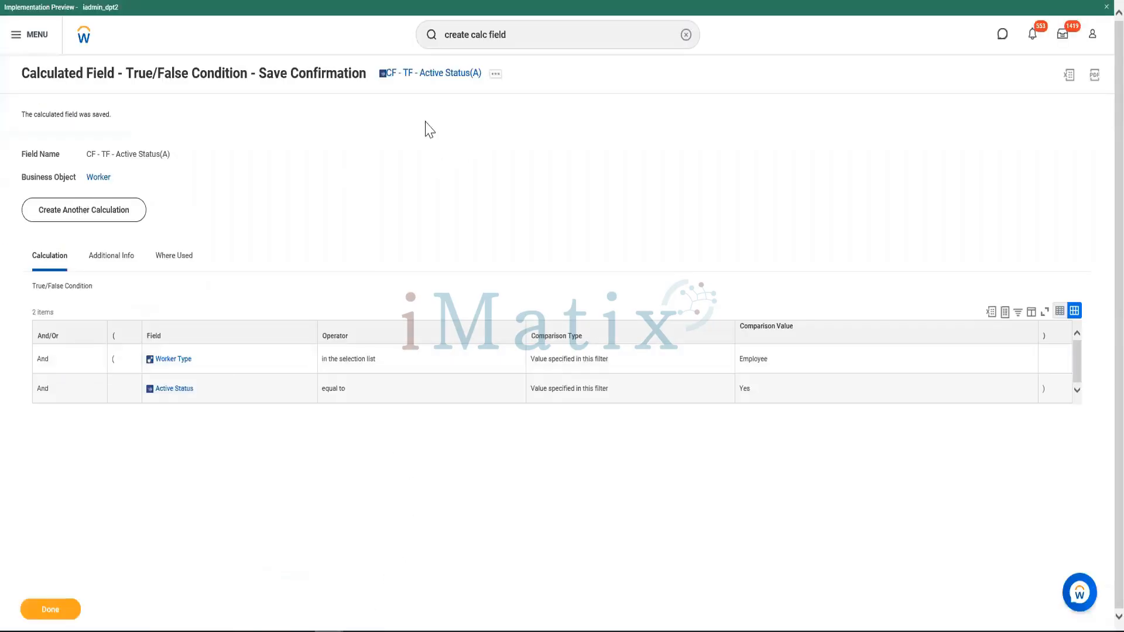
# Start another calculated field and name it CF - TF - Terminated (A).
pyautogui.rightClick(419, 77)
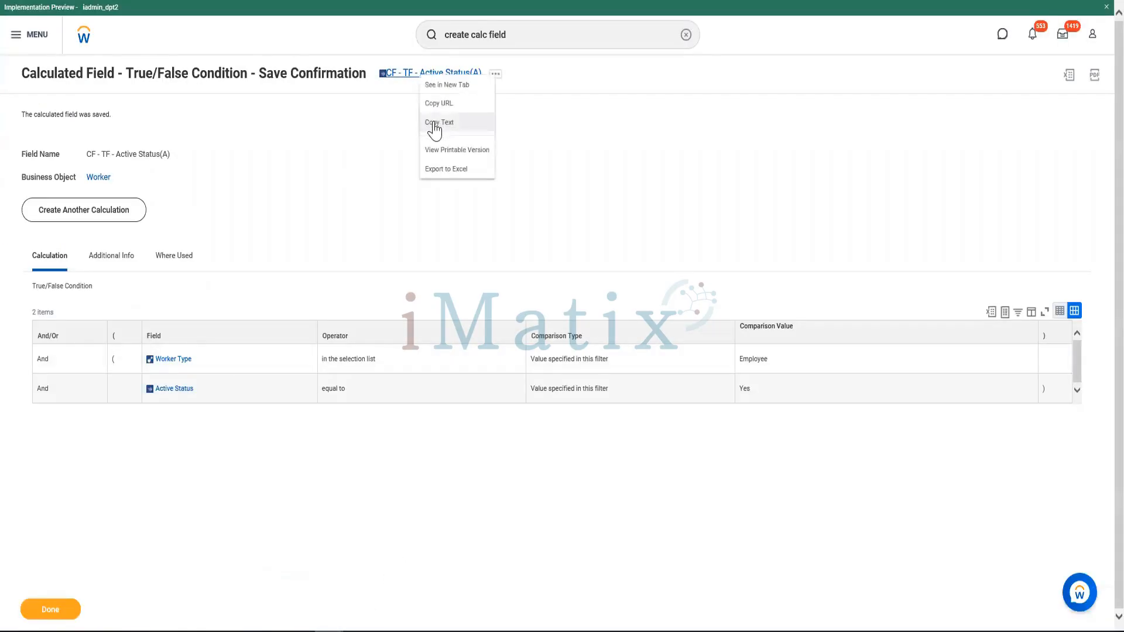
pyautogui.click(434, 123)
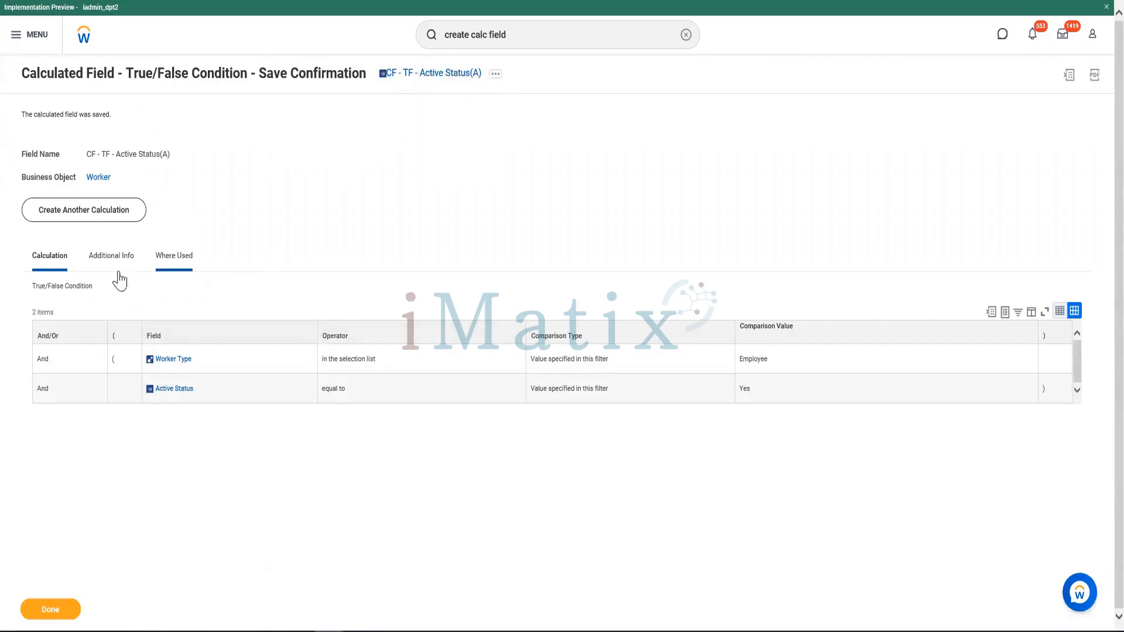
pyautogui.click(100, 226)
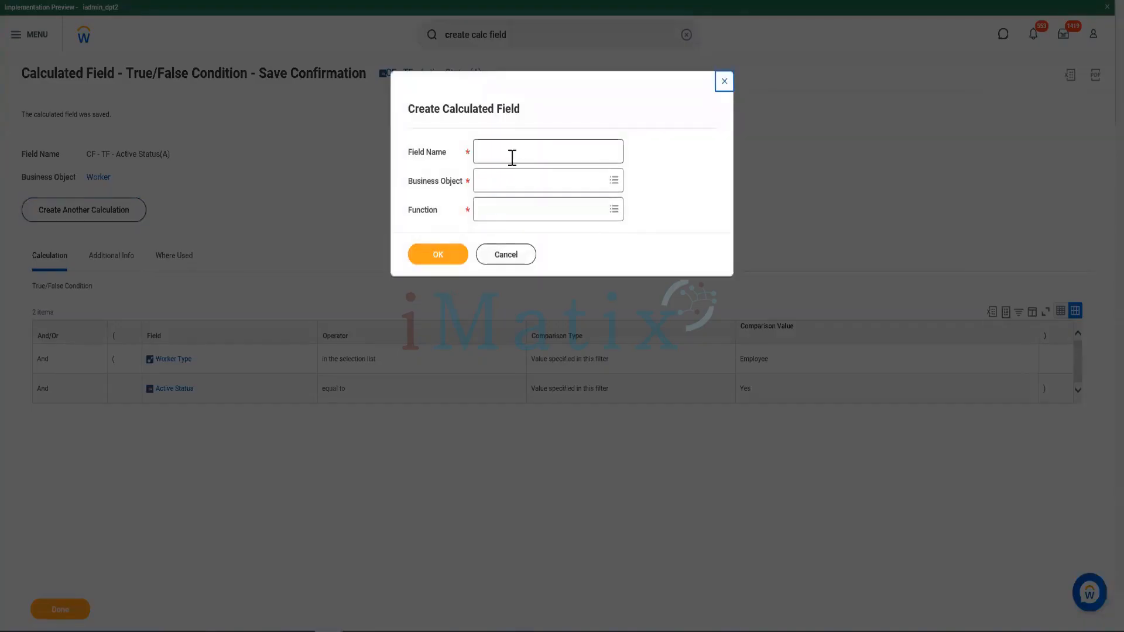
pyautogui.write('CF -')
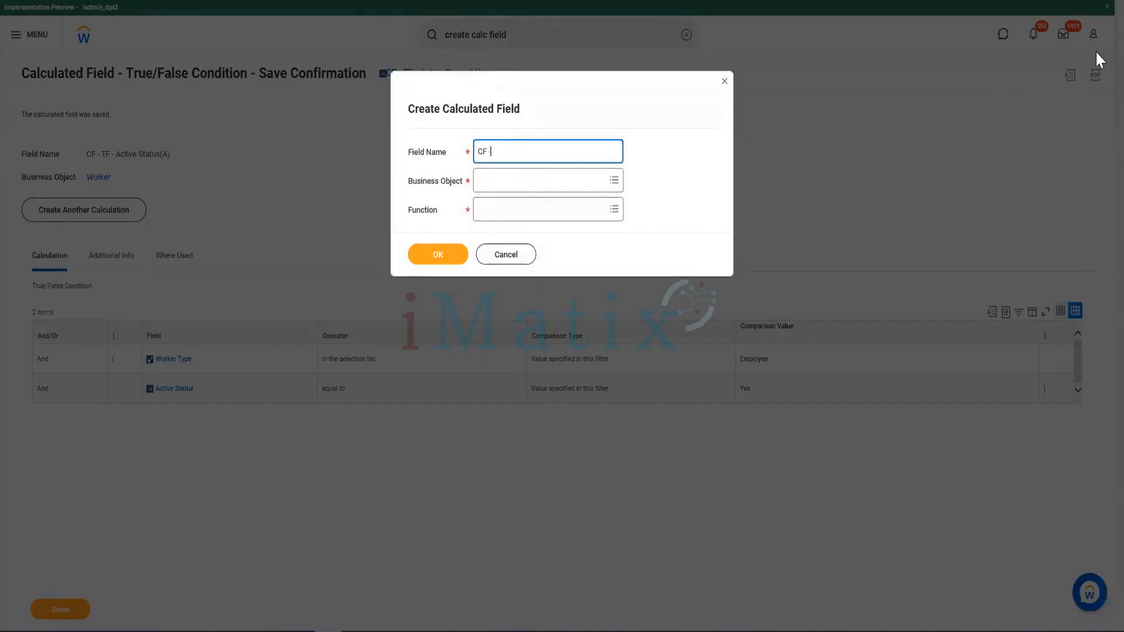
pyautogui.write(' TF - Terminated (A')
# Set the new field's business object to Worker and its function to True/False Condition, and continue to its definition.
pyautogui.click(540, 182)
pyautogui.write('w')
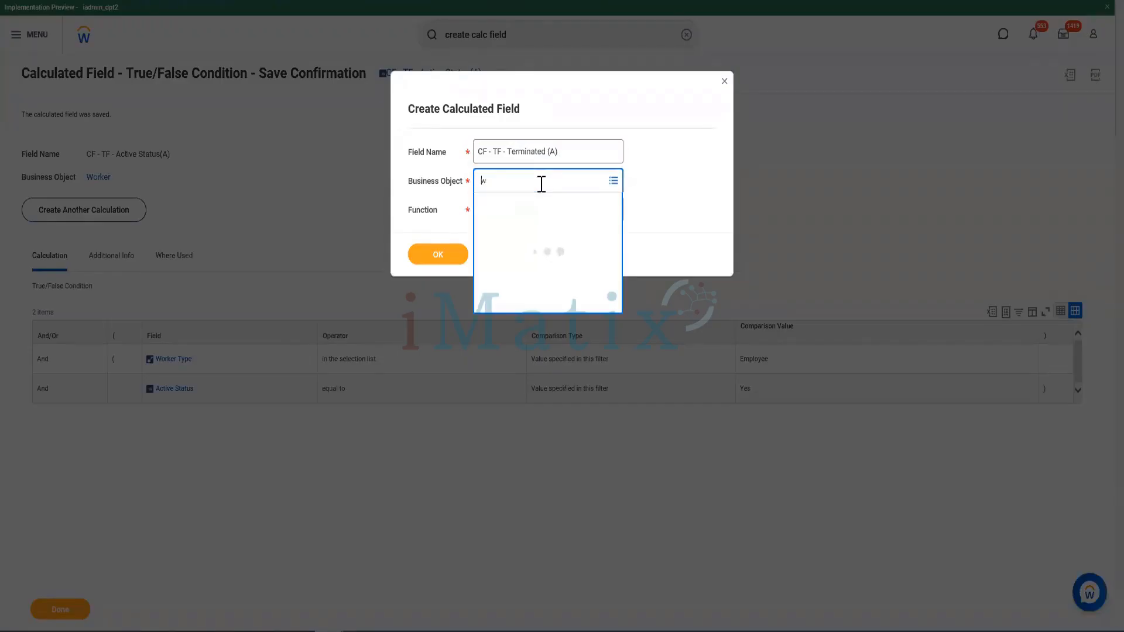
pyautogui.write('orker')
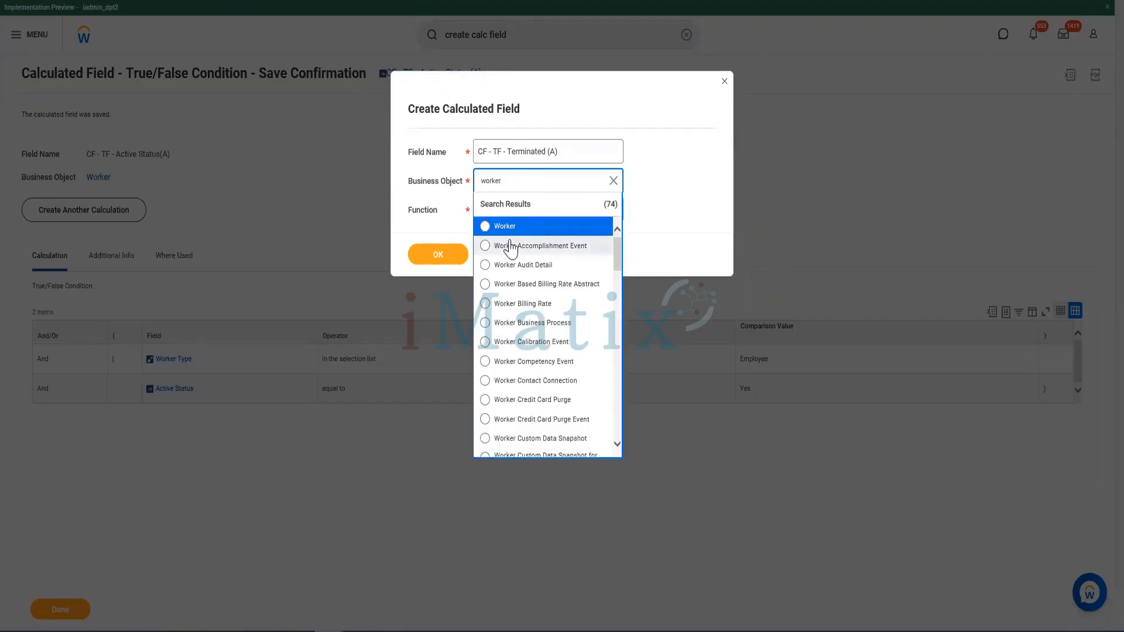
pyautogui.click(524, 228)
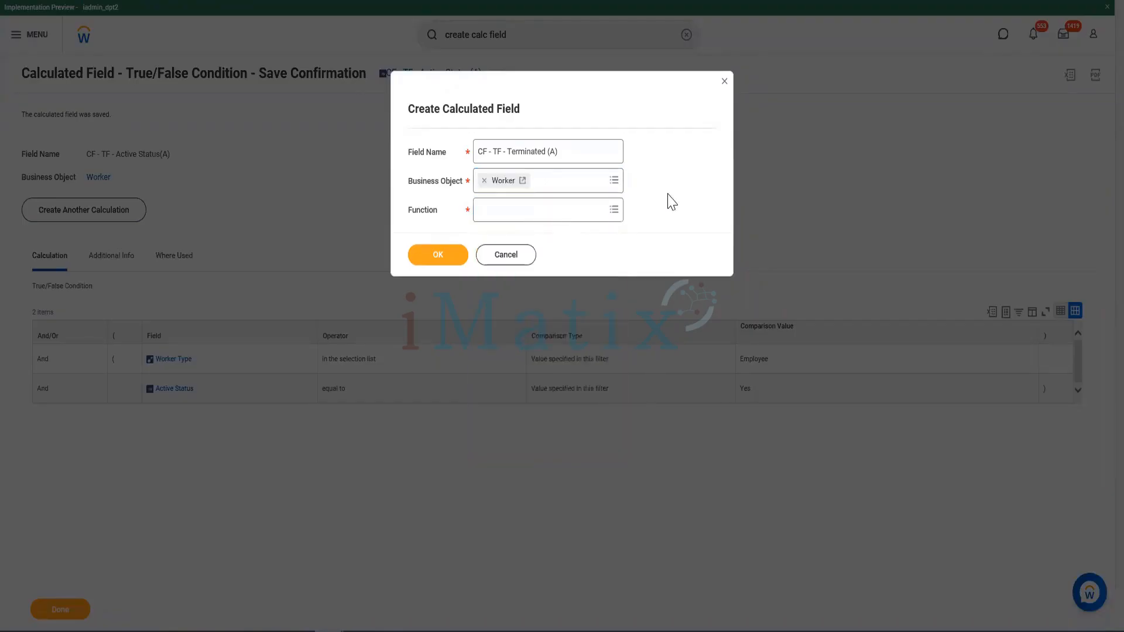
pyautogui.click(556, 211)
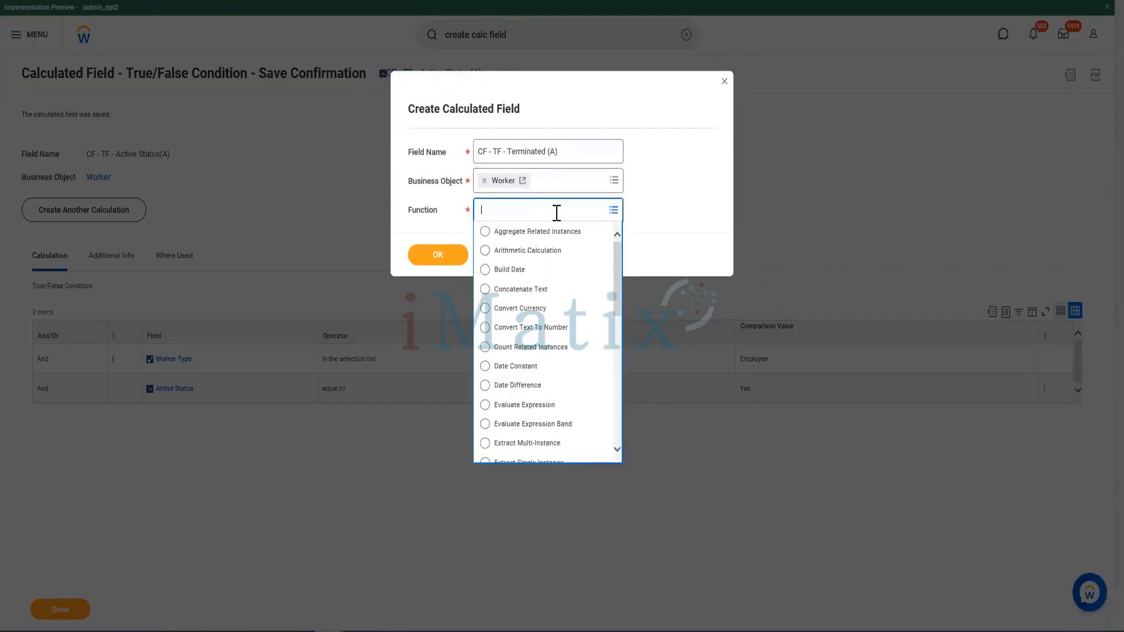
pyautogui.write('true')
pyautogui.press('Return')
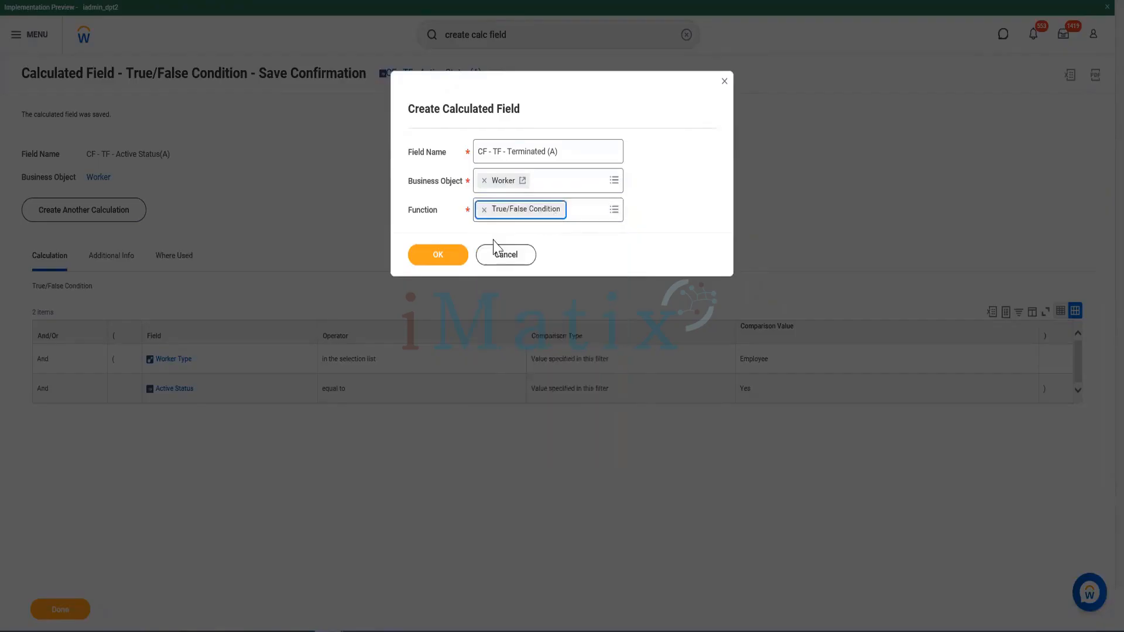
pyautogui.click(447, 261)
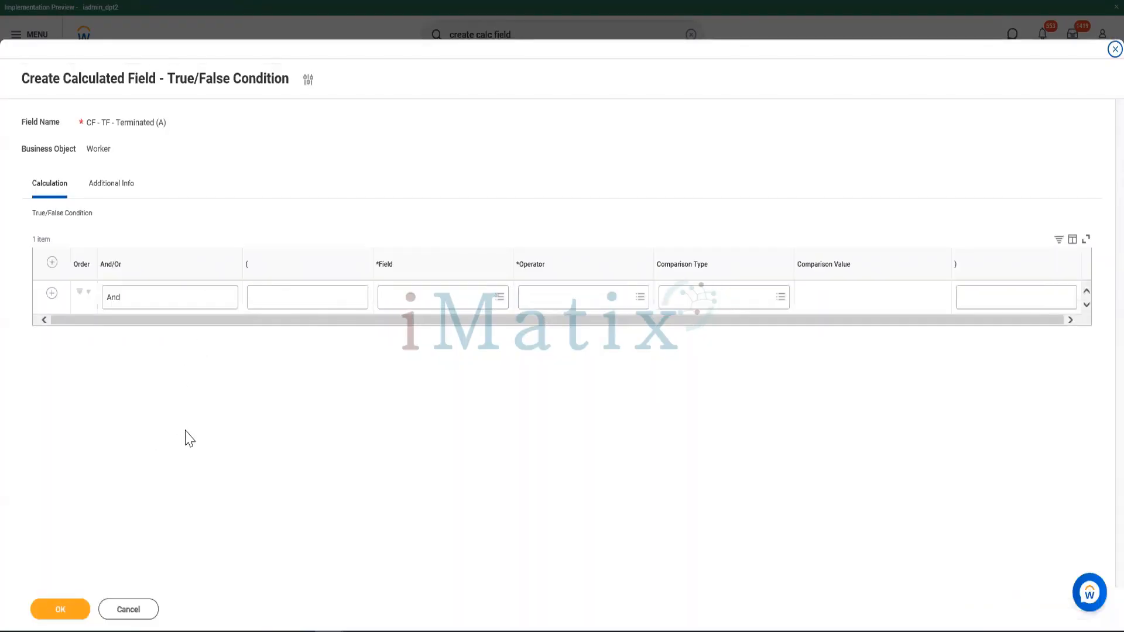
# Try the Workday-delivered Terminated field for the condition, checking its details, and clear it again.
pyautogui.click(430, 297)
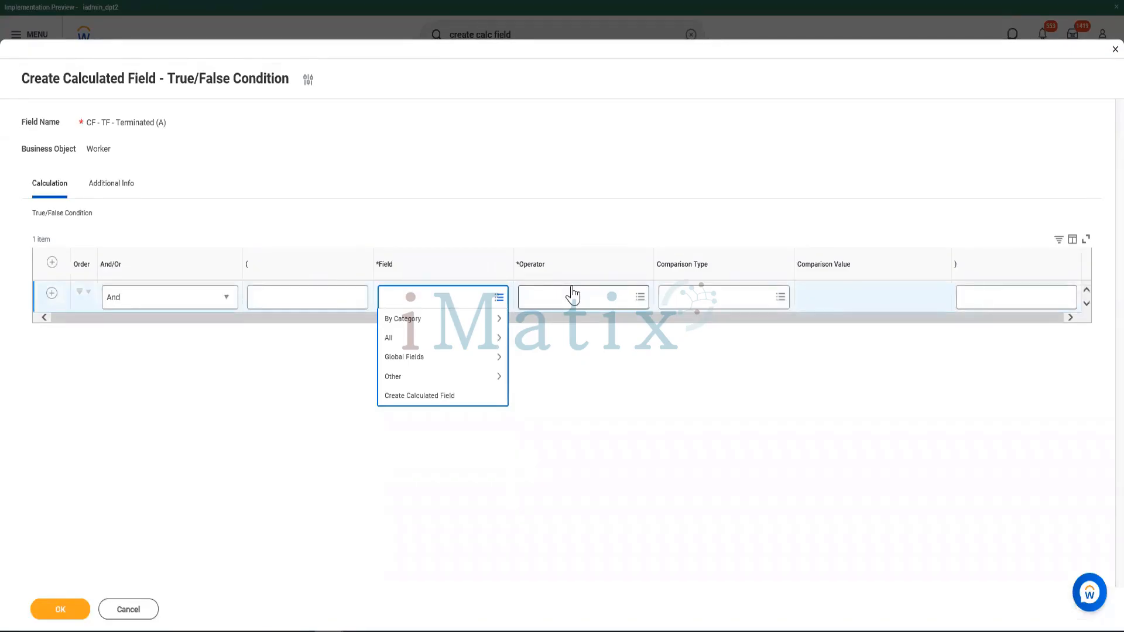
pyautogui.write('termina')
pyautogui.press('BackSpace')
pyautogui.write('ted')
pyautogui.press('Return')
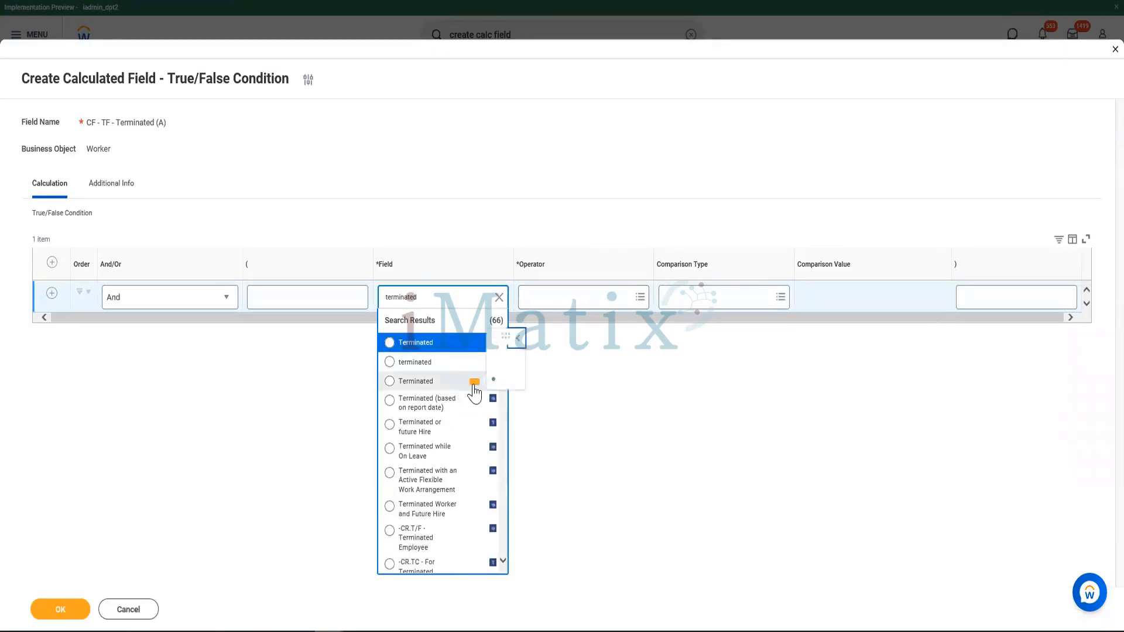
pyautogui.click(475, 384)
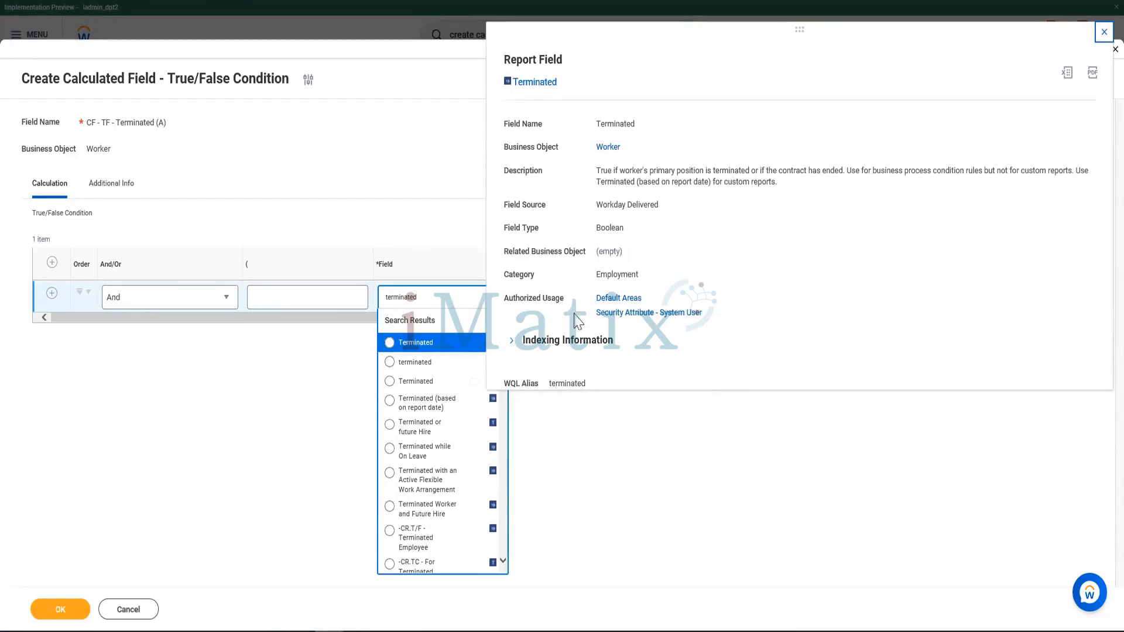
pyautogui.click(430, 384)
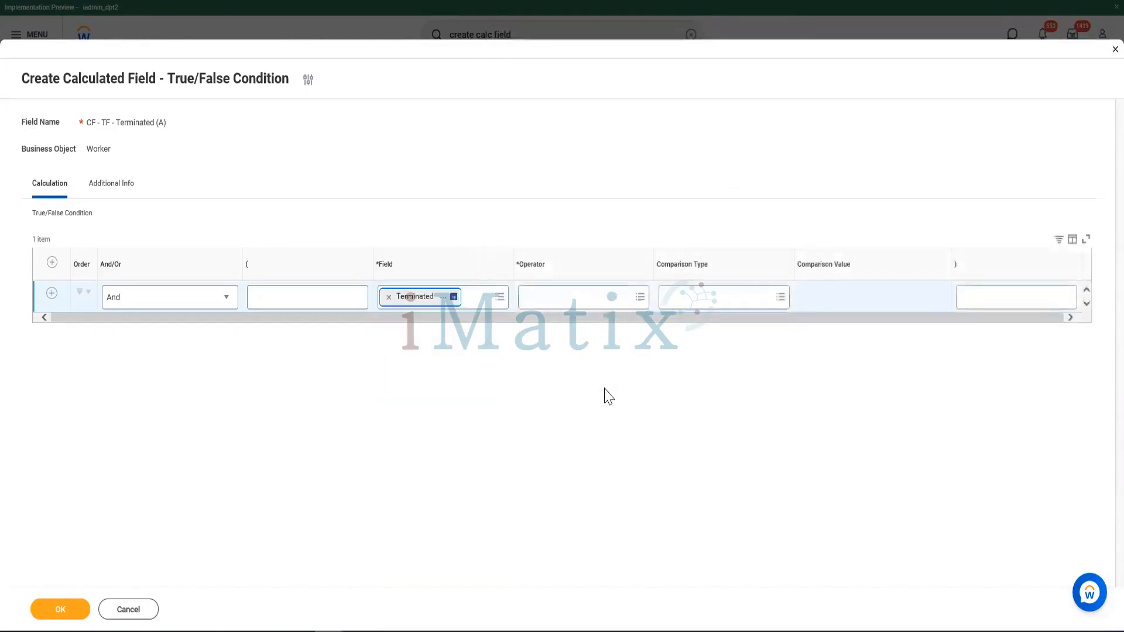
pyautogui.click(585, 300)
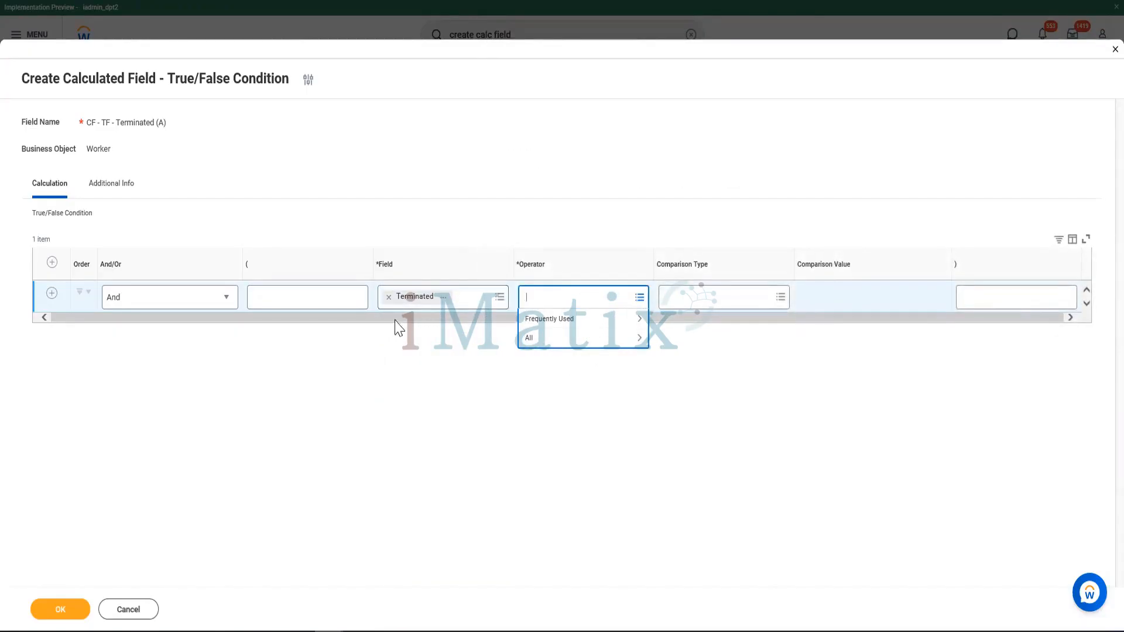
pyautogui.click(389, 297)
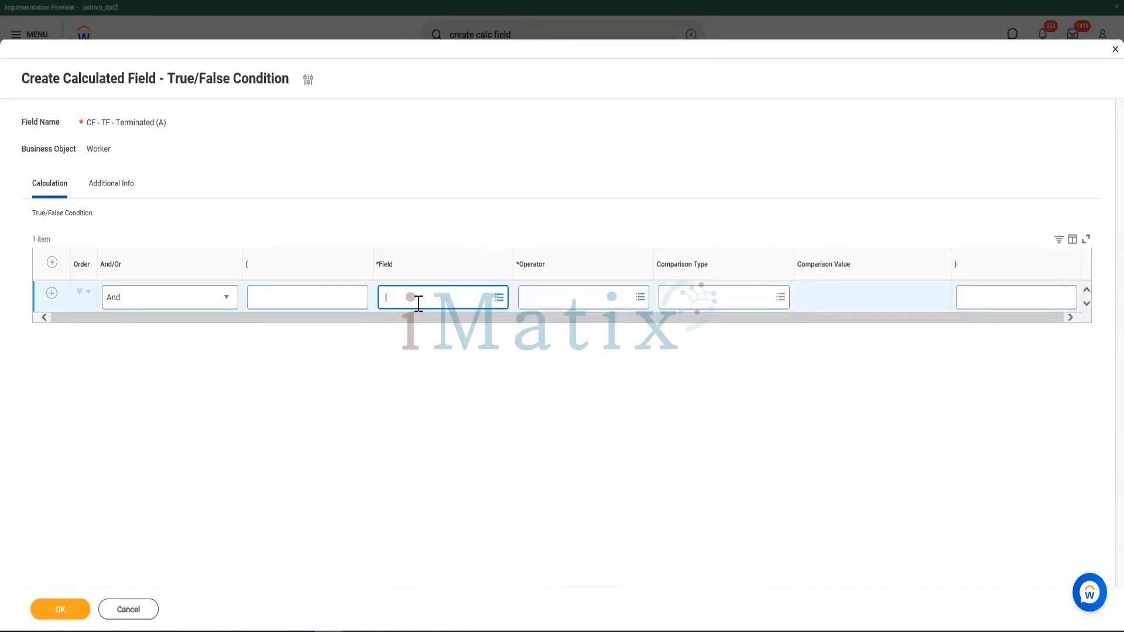
# Choose Terminated (based on report date) as the condition's field and review its report field details.
pyautogui.write('terminated report')
pyautogui.press('Return')
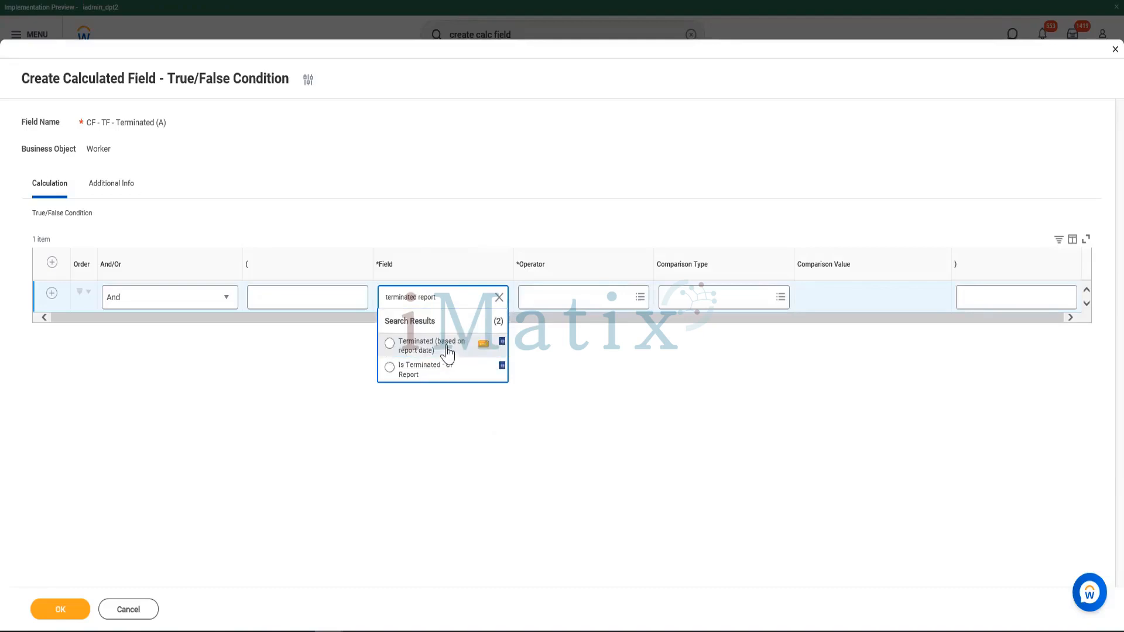
pyautogui.click(448, 352)
pyautogui.click(474, 302)
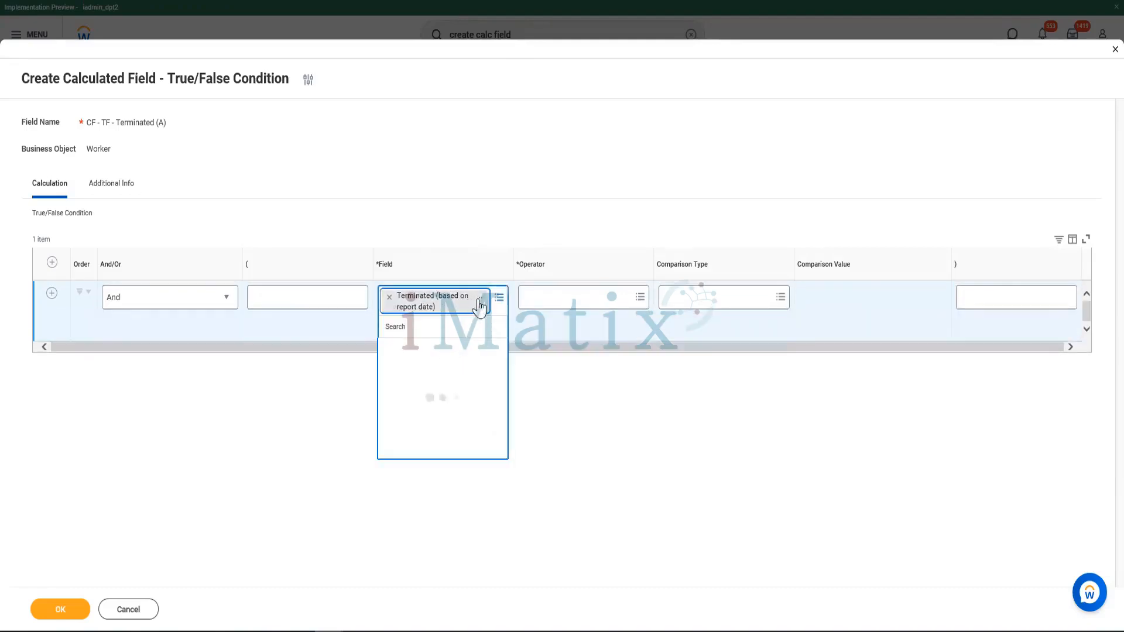
pyautogui.click(479, 303)
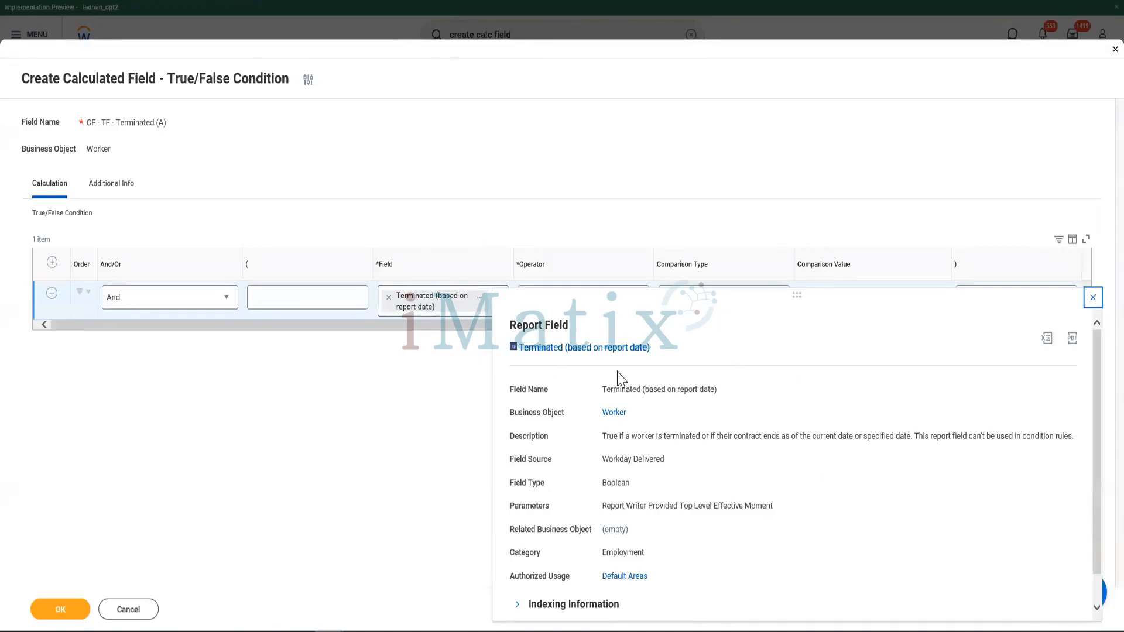
pyautogui.moveTo(567, 349); pyautogui.dragTo(642, 351)
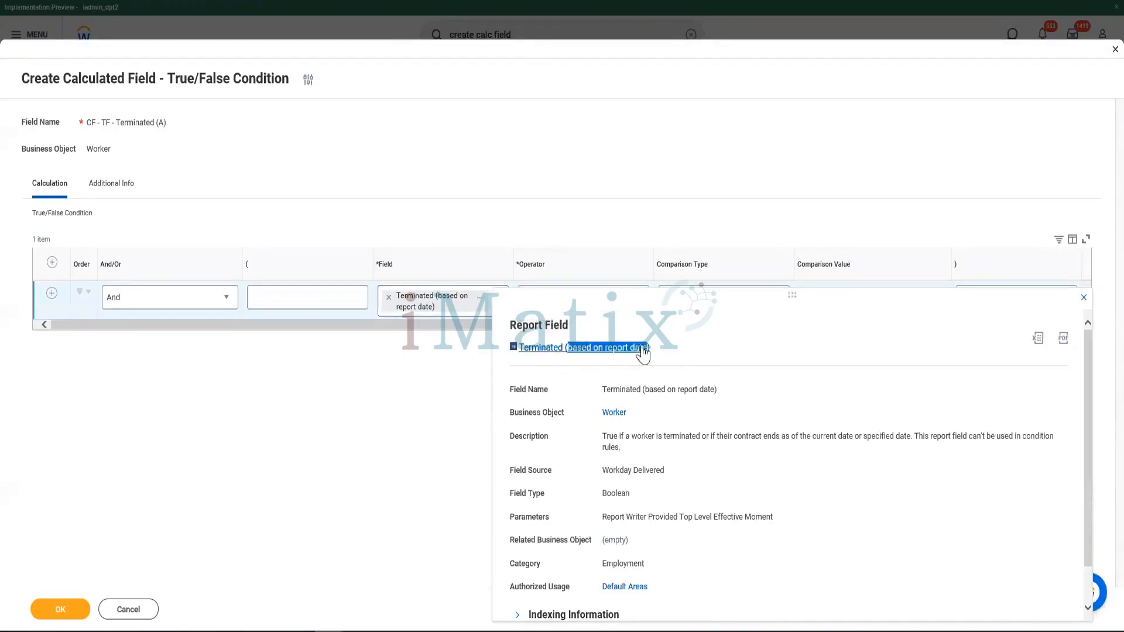
pyautogui.click(129, 610)
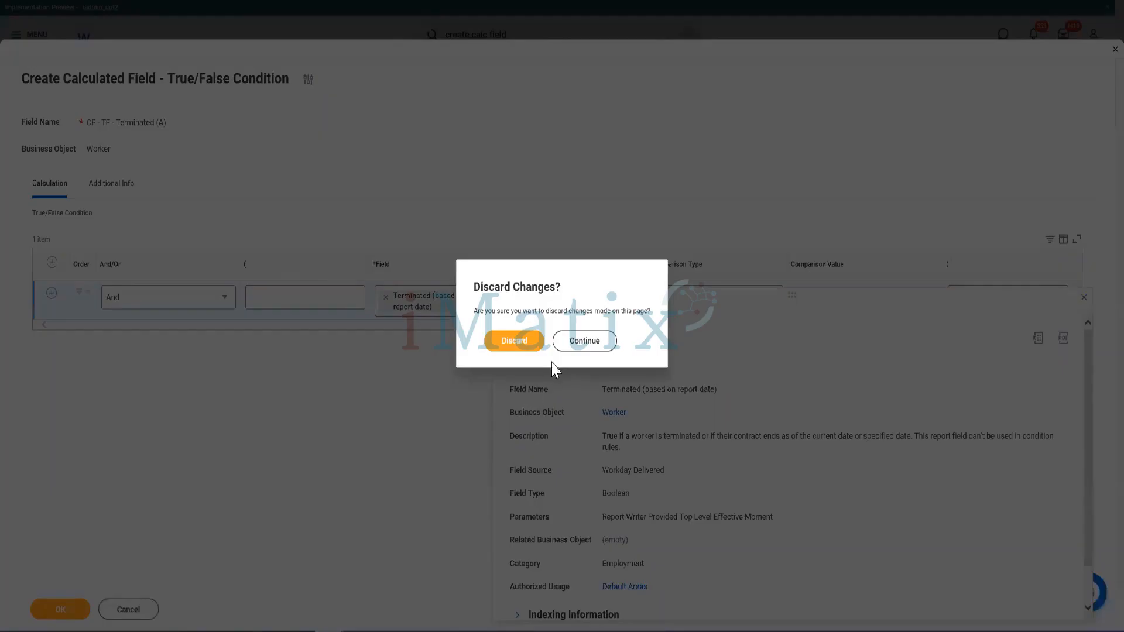
pyautogui.click(566, 345)
pyautogui.click(408, 391)
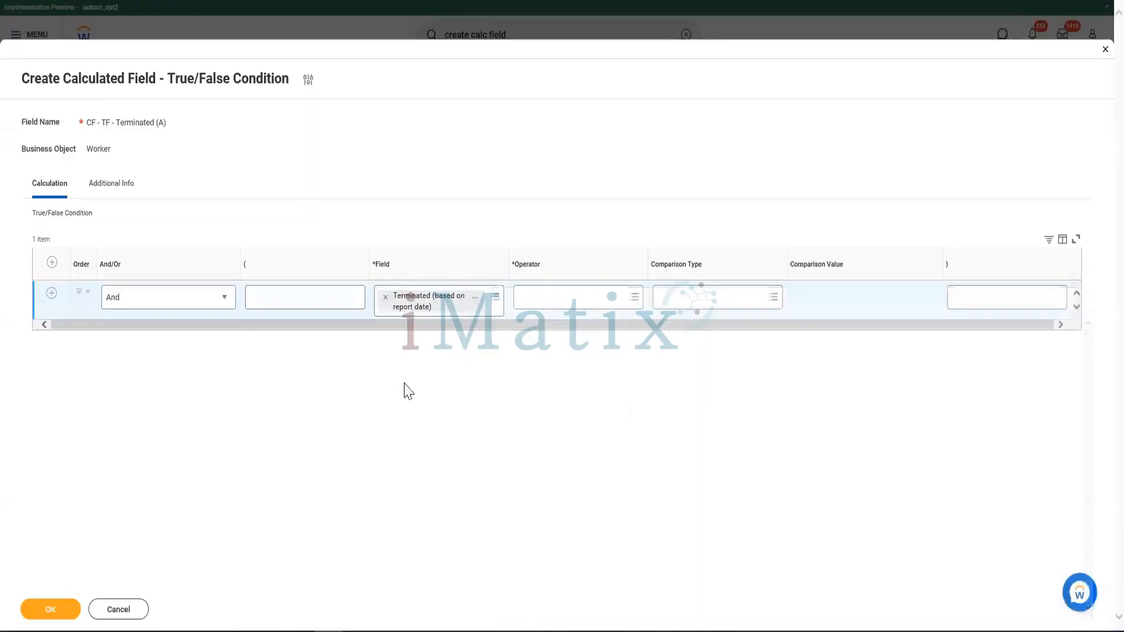
# Set the condition's operator to "equal to", tick its comparison value and save the calculated field.
pyautogui.click(544, 302)
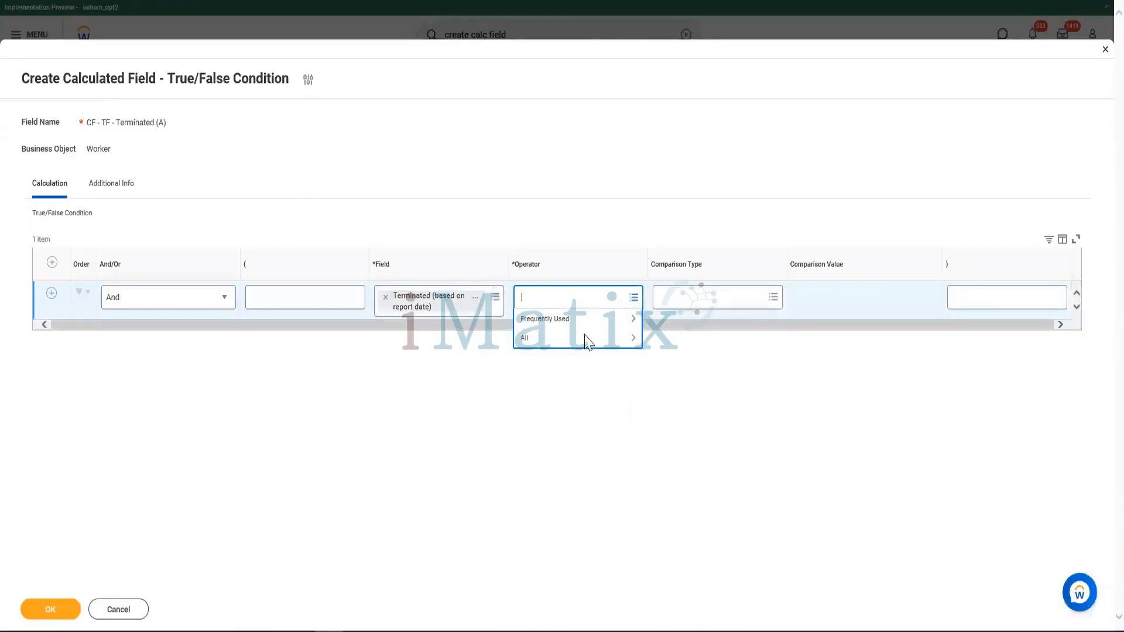
pyautogui.click(562, 318)
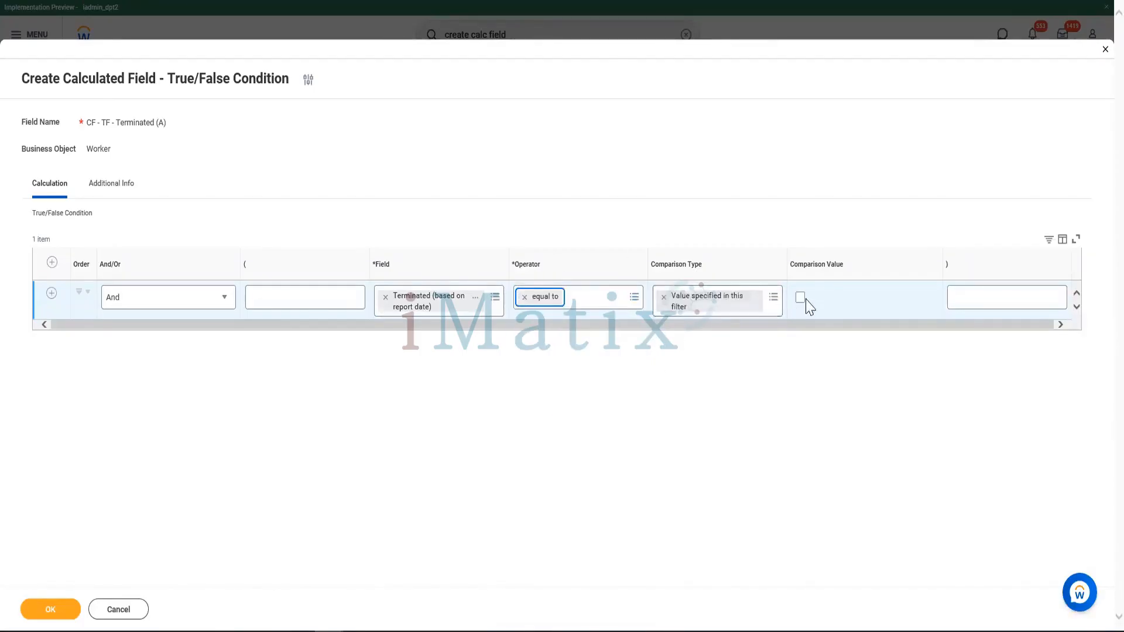
pyautogui.click(799, 299)
pyautogui.click(61, 611)
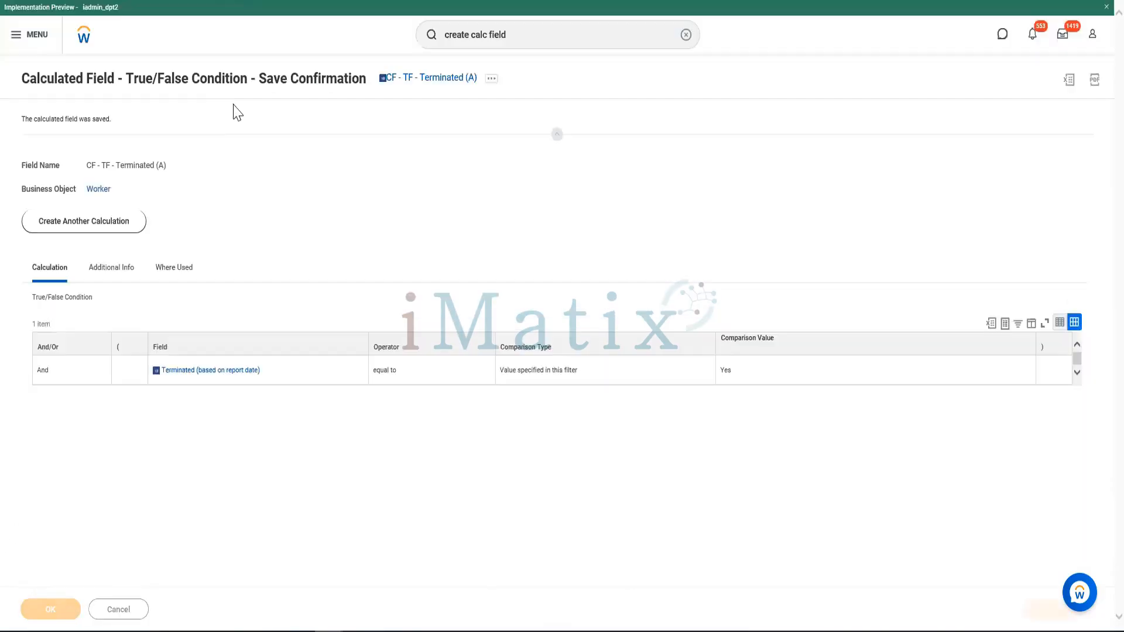
# Copy the saved field's name, add CF - TF - Terminated (A) to the Notepad list and return to Workday.
pyautogui.rightClick(426, 74)
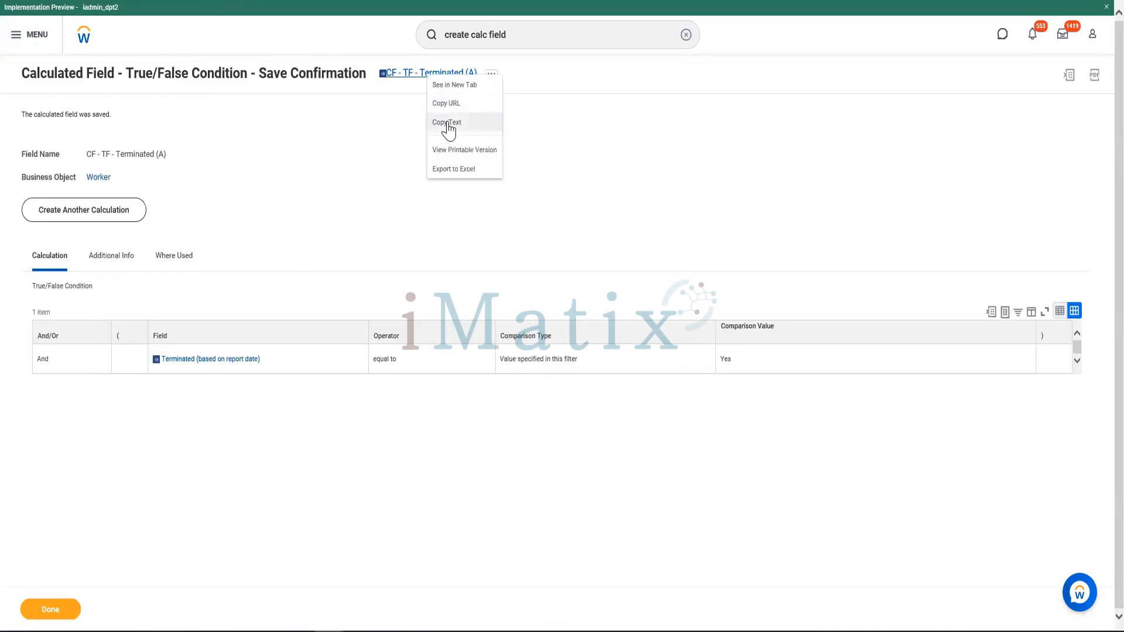
pyautogui.click(448, 125)
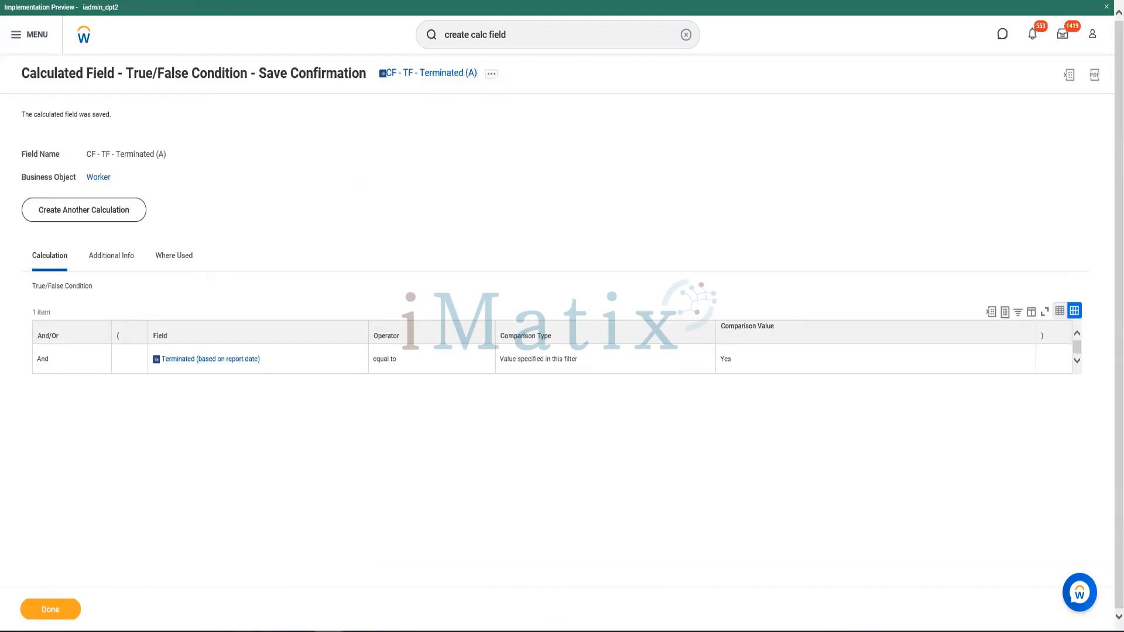
pyautogui.click(338, 578)
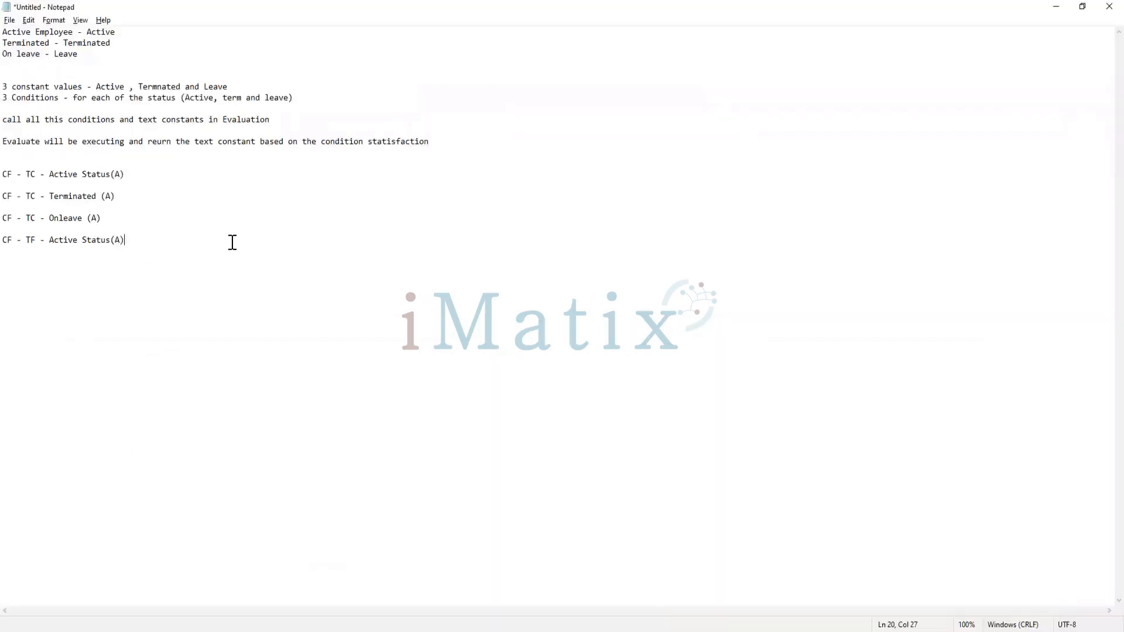
pyautogui.write('CF - TF -')
pyautogui.write('Terminated (A)')
pyautogui.hotkey('alt', 'Tab')
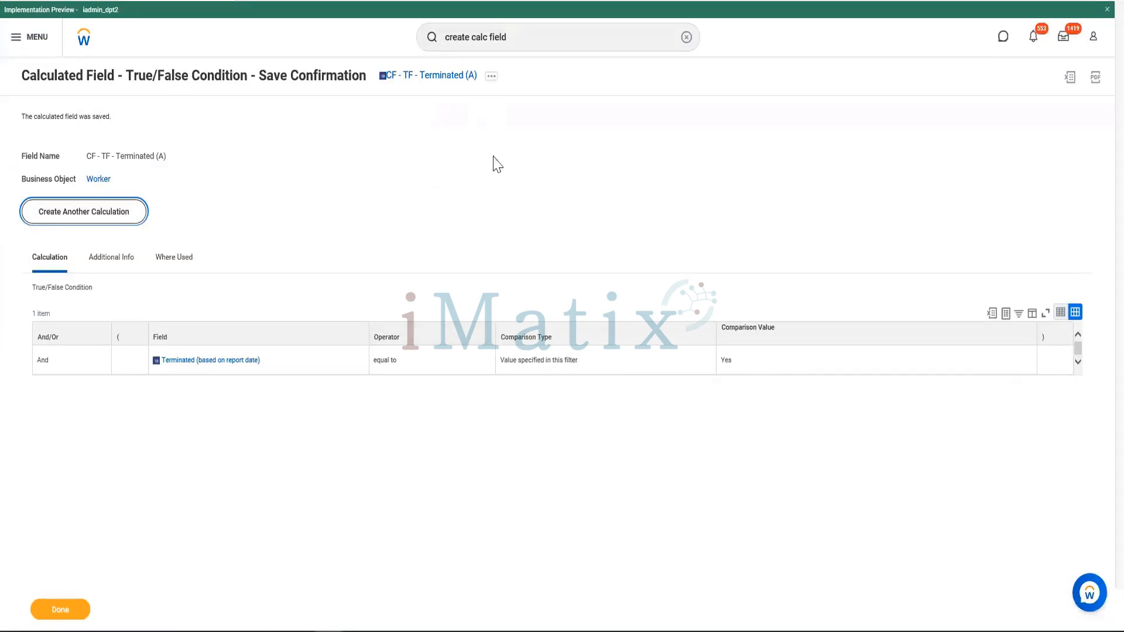
# Create another calculated field named CF - TF - Onleave (A) on the Worker business object with the True/False Condition function.
pyautogui.press('Return')
pyautogui.click(534, 159)
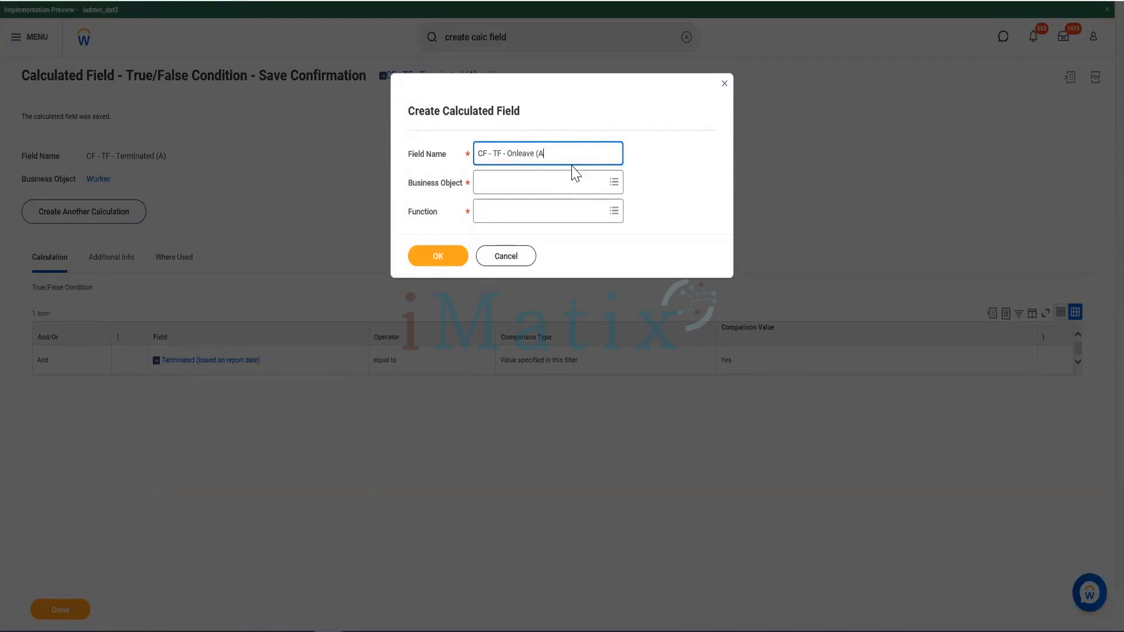
pyautogui.click(535, 187)
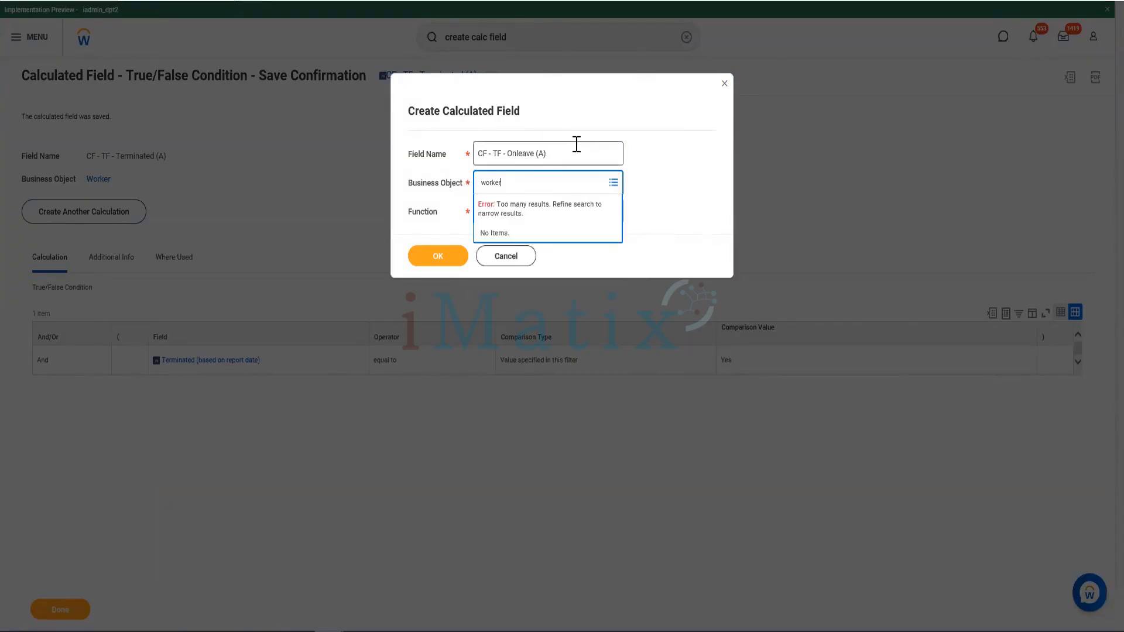
pyautogui.press('Return')
pyautogui.click(499, 232)
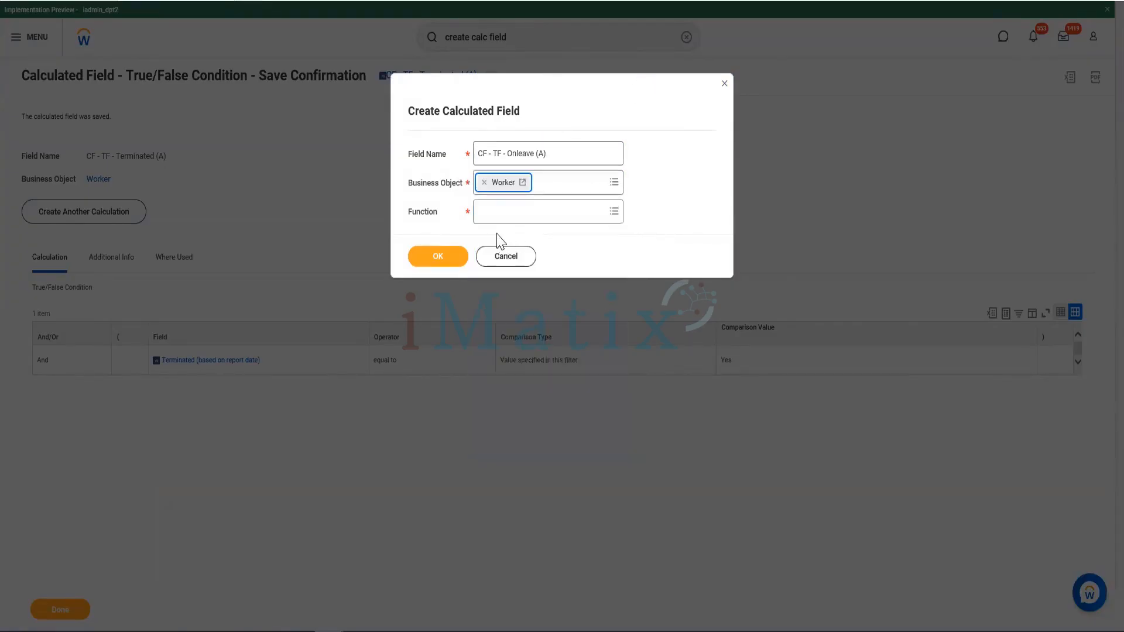
pyautogui.click(512, 220)
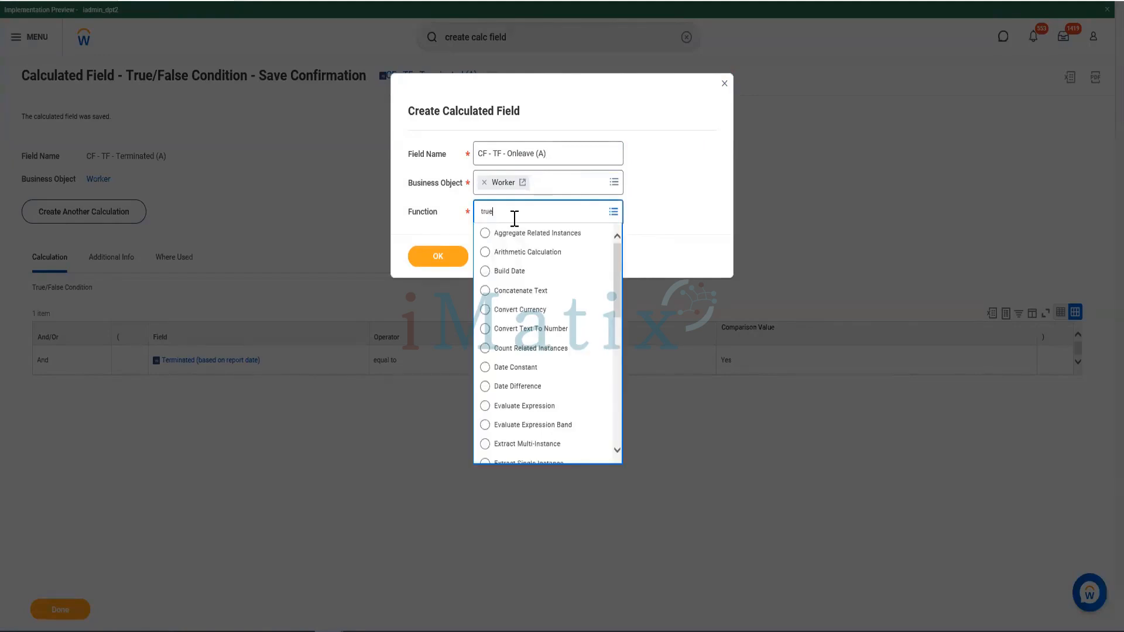
pyautogui.write('true')
pyautogui.press('Return')
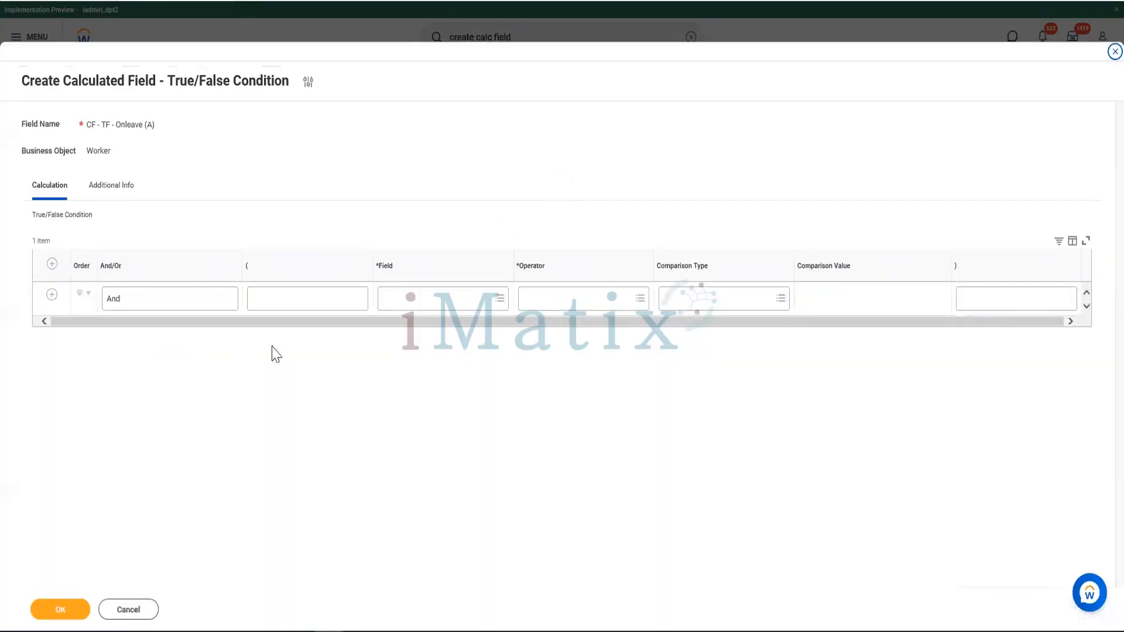
# Search the condition's fields for "on leave", check the Workday-delivered Boolean On Leave field's details and choose it.
pyautogui.click(461, 303)
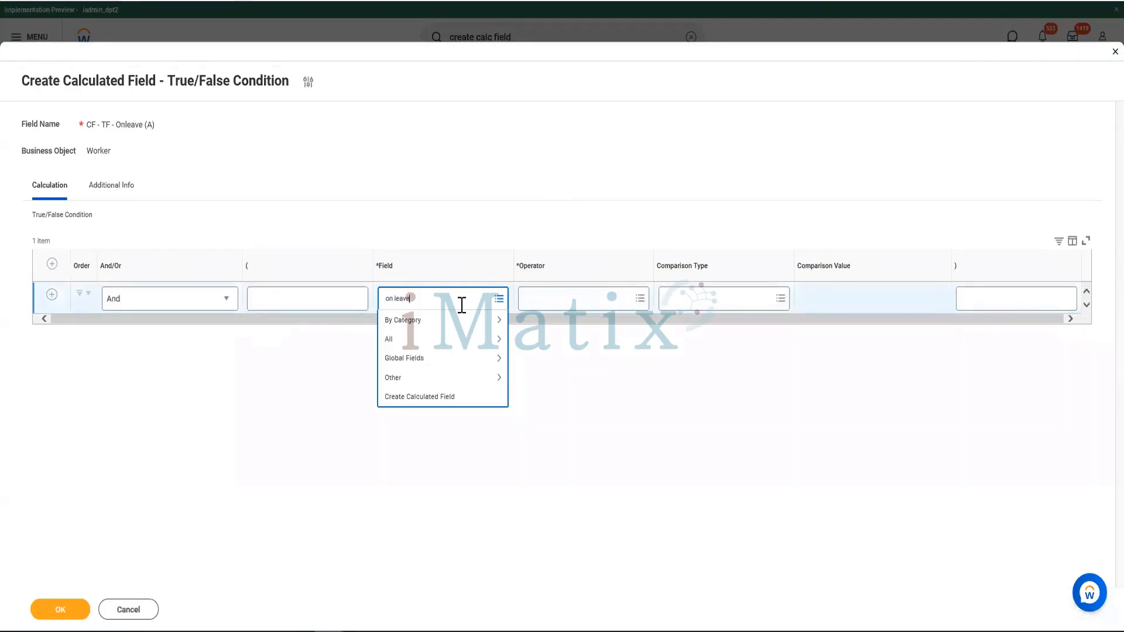
pyautogui.press('Return')
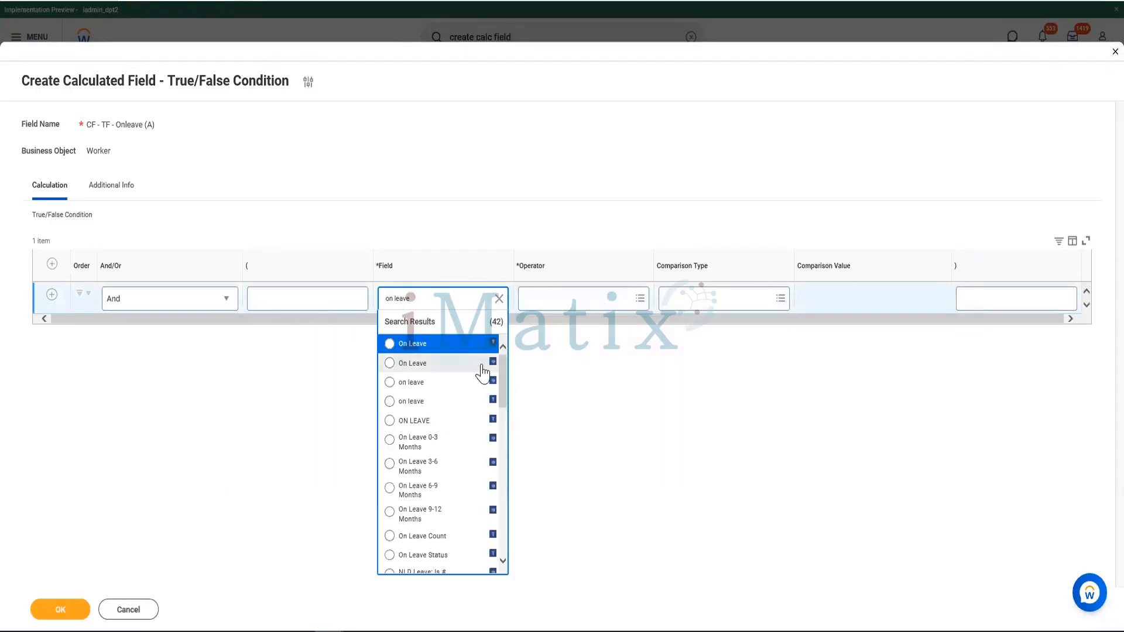
pyautogui.moveTo(480, 369)
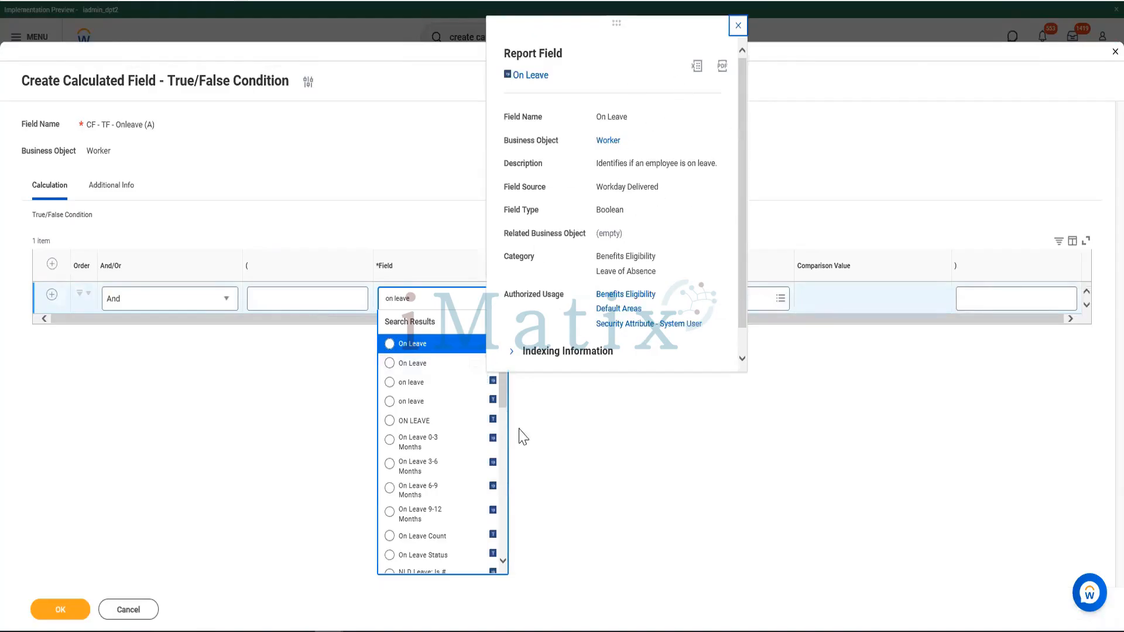
pyautogui.click(408, 365)
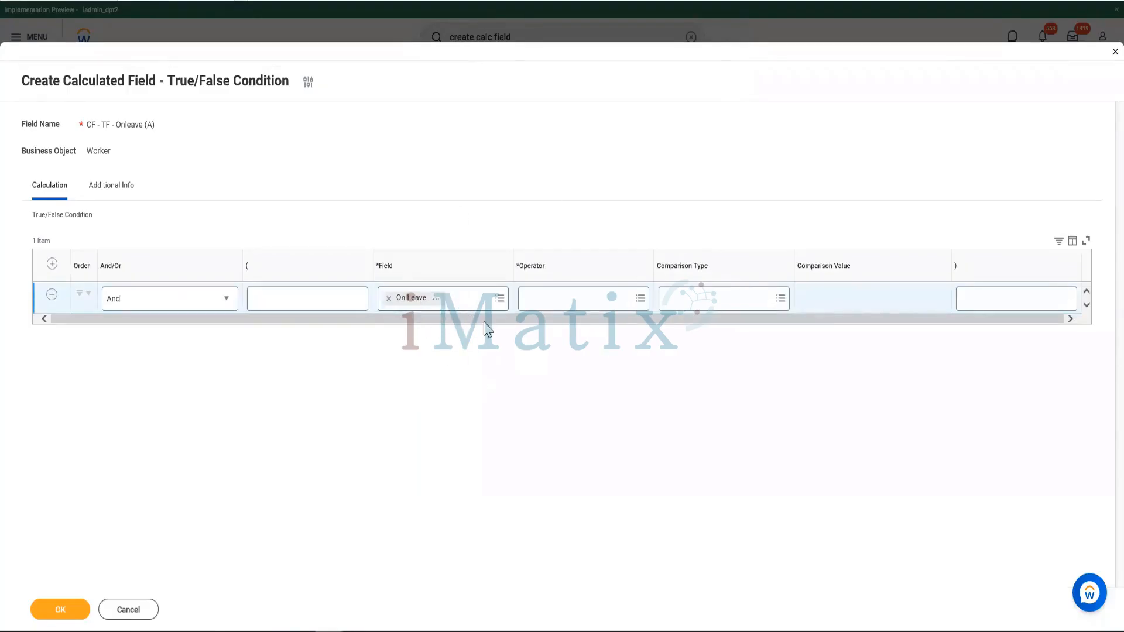
# Review the description in the chosen On Leave field's report field details and close them.
pyautogui.click(433, 310)
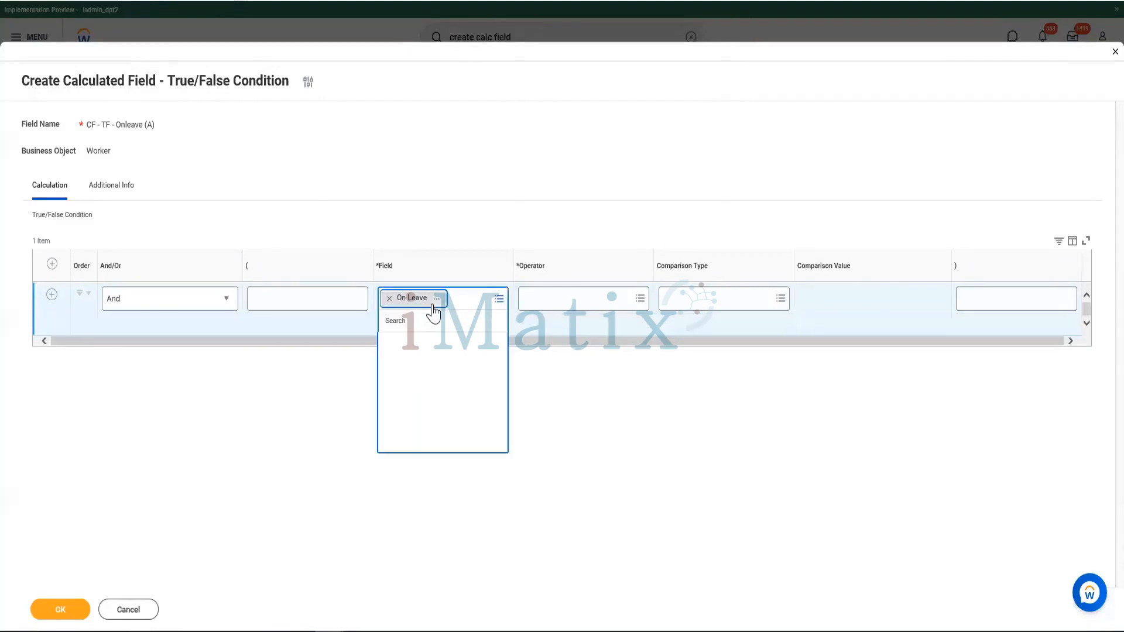
pyautogui.click(630, 398)
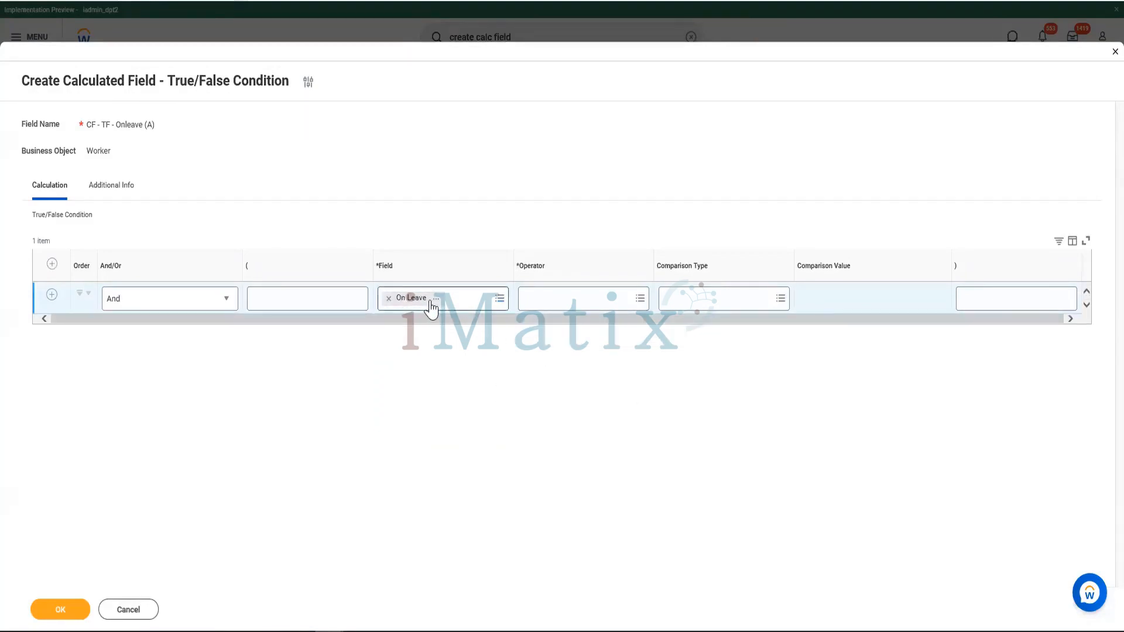
pyautogui.click(431, 300)
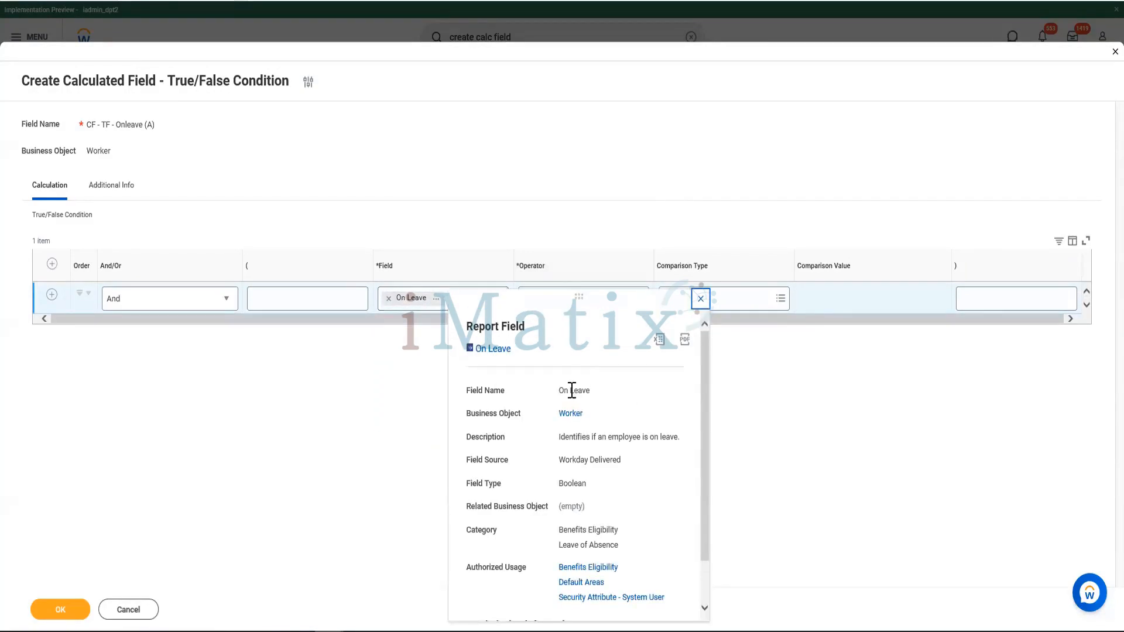
pyautogui.moveTo(564, 437); pyautogui.dragTo(630, 451)
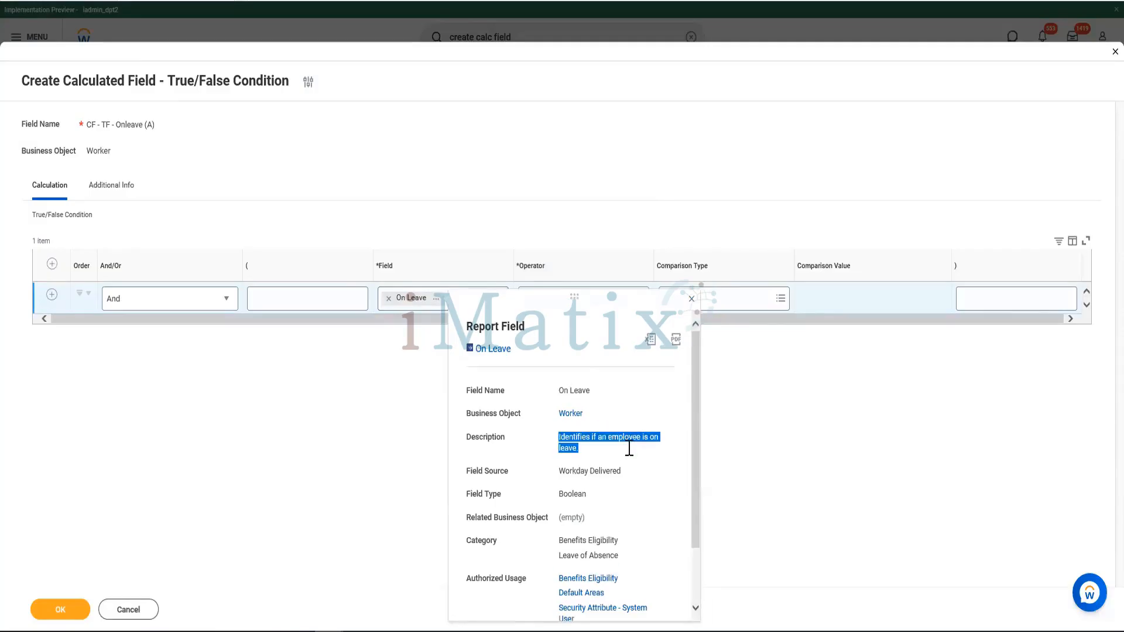
pyautogui.click(835, 469)
# Set the On Leave condition's operator to "equal to", tick its comparison value and save the calculated field.
pyautogui.click(627, 311)
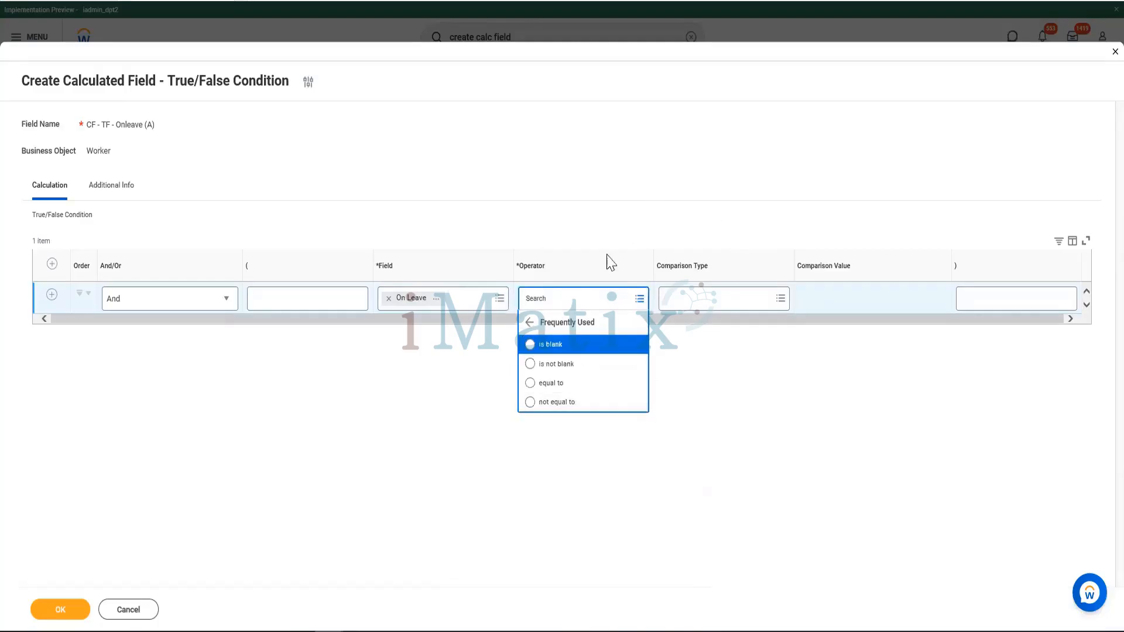
pyautogui.click(551, 385)
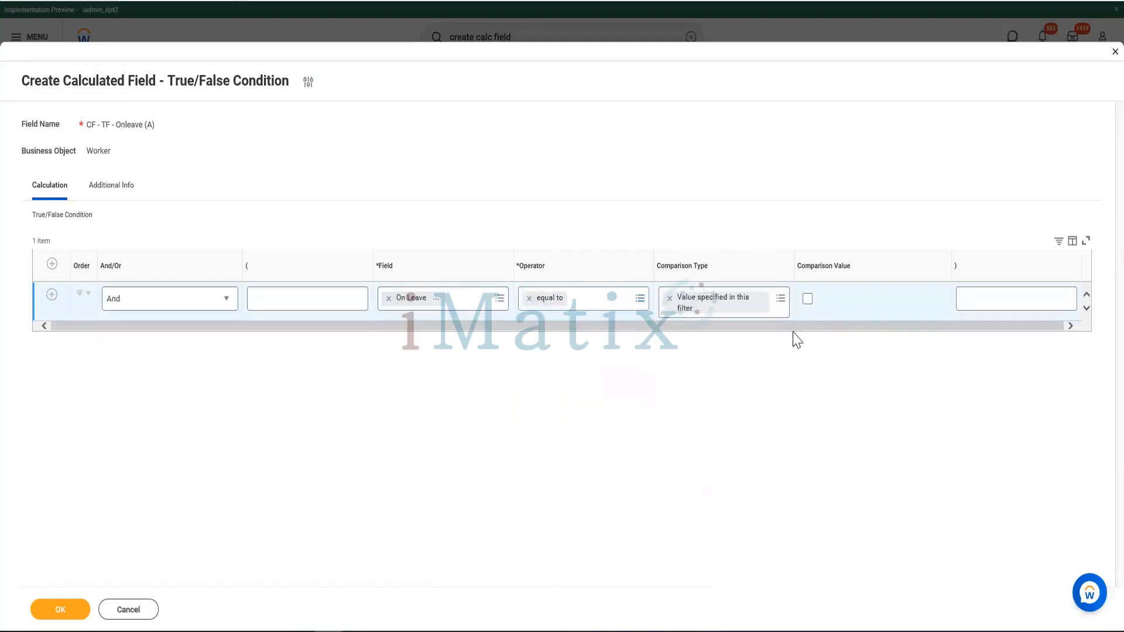
pyautogui.click(807, 299)
pyautogui.click(70, 609)
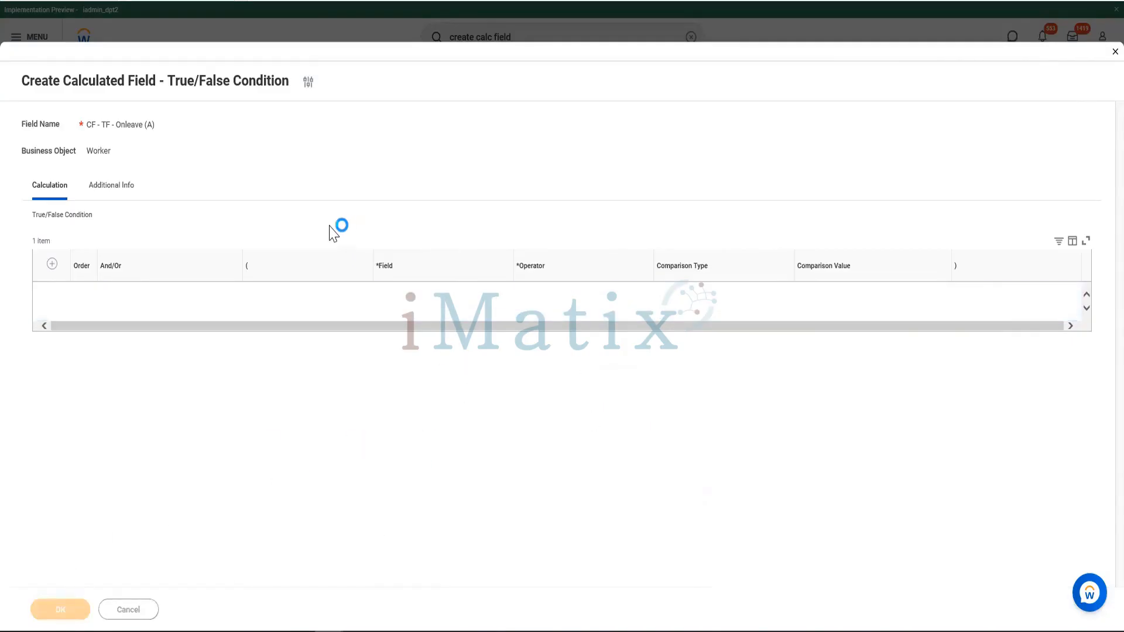
# Copy the saved field's name, add CF - TF - Onleave (A) to the Notepad list and return to Workday.
pyautogui.rightClick(418, 79)
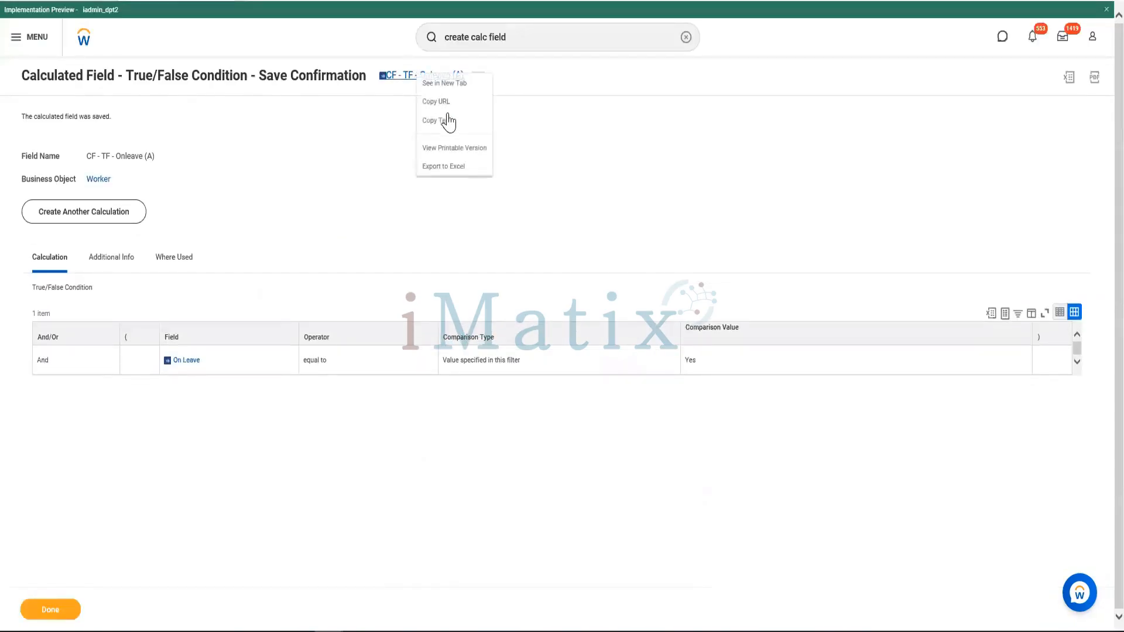
pyautogui.click(442, 124)
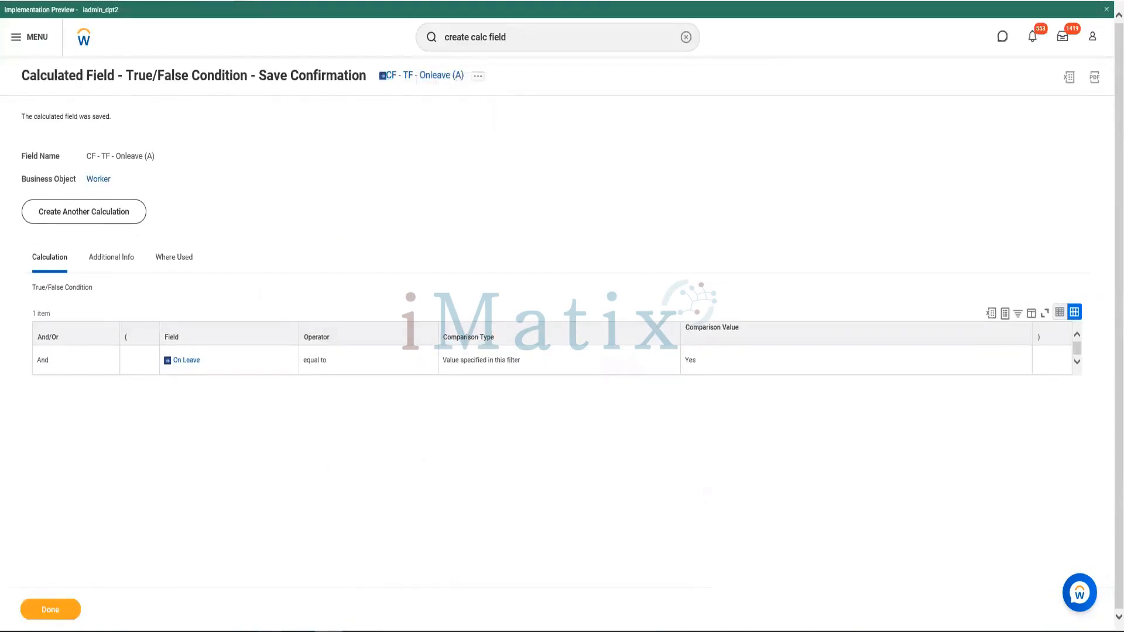
pyautogui.click(316, 578)
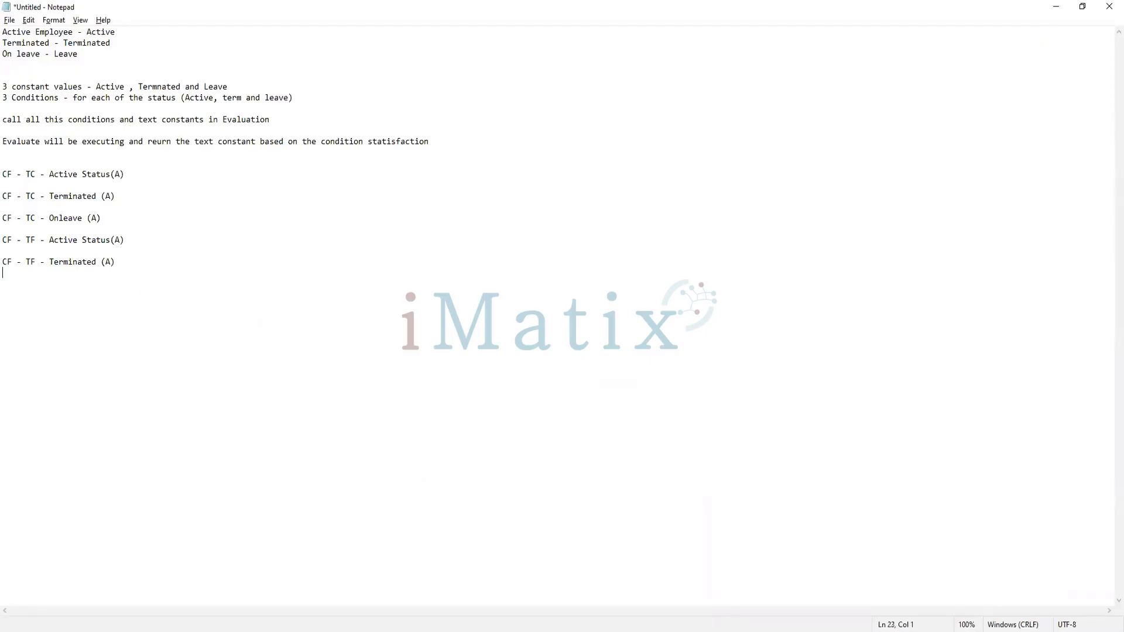
pyautogui.write('CF - TF - Onleave (A)')
pyautogui.moveTo(123, 295); pyautogui.dragTo(3, 174)
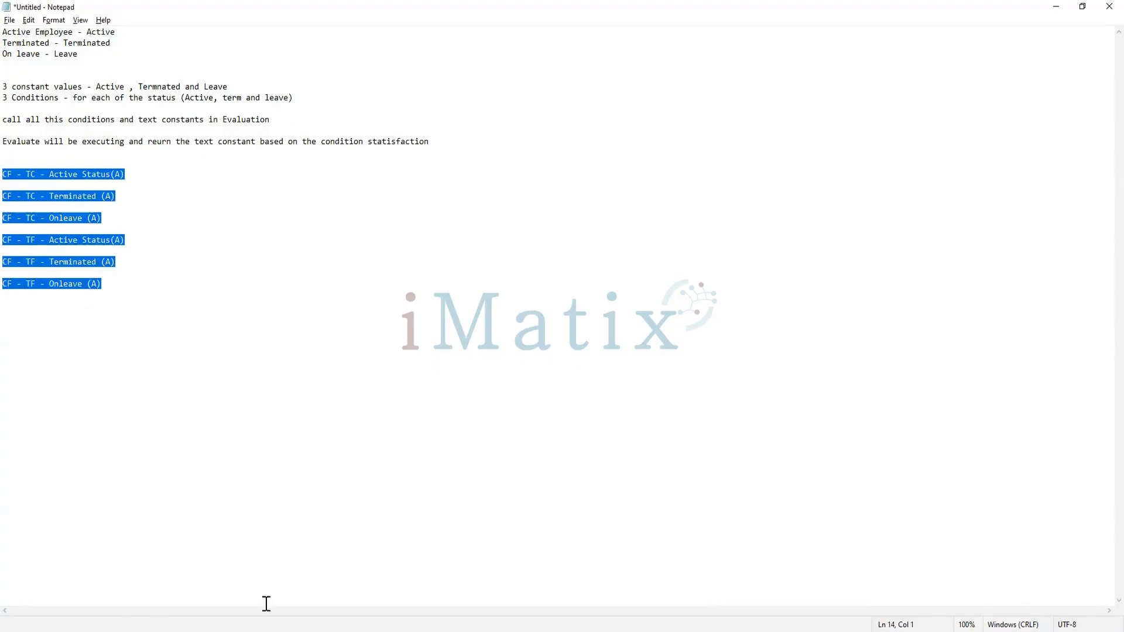
pyautogui.click(381, 598)
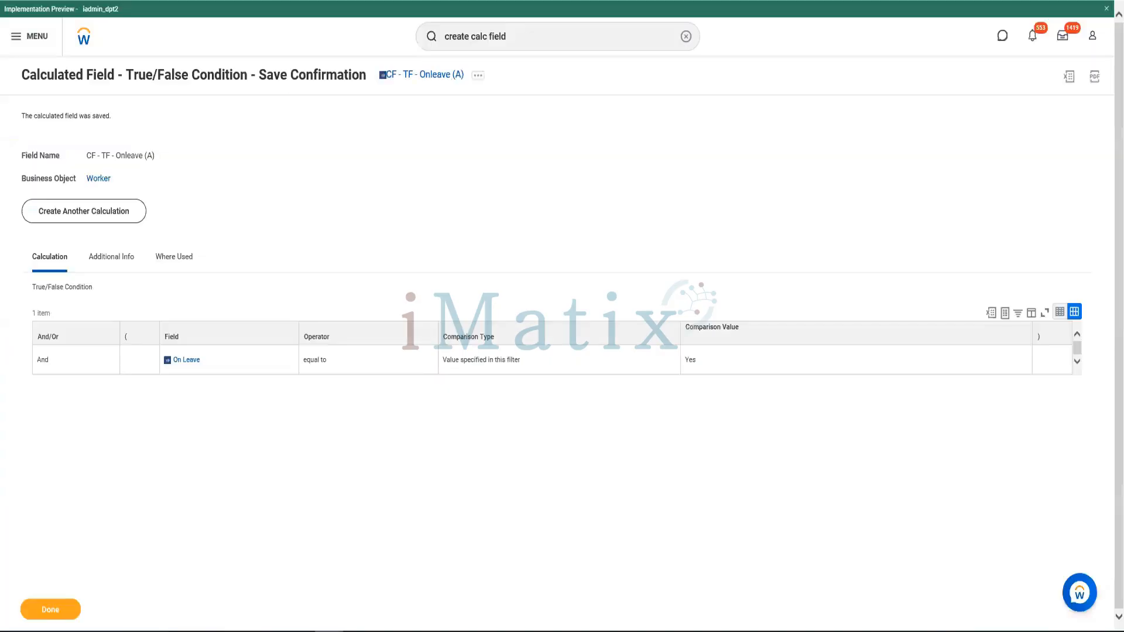
# Create another calculated field named CF - Eval - Employee Status on the Worker business object with the Evaluate Expression function.
pyautogui.click(124, 222)
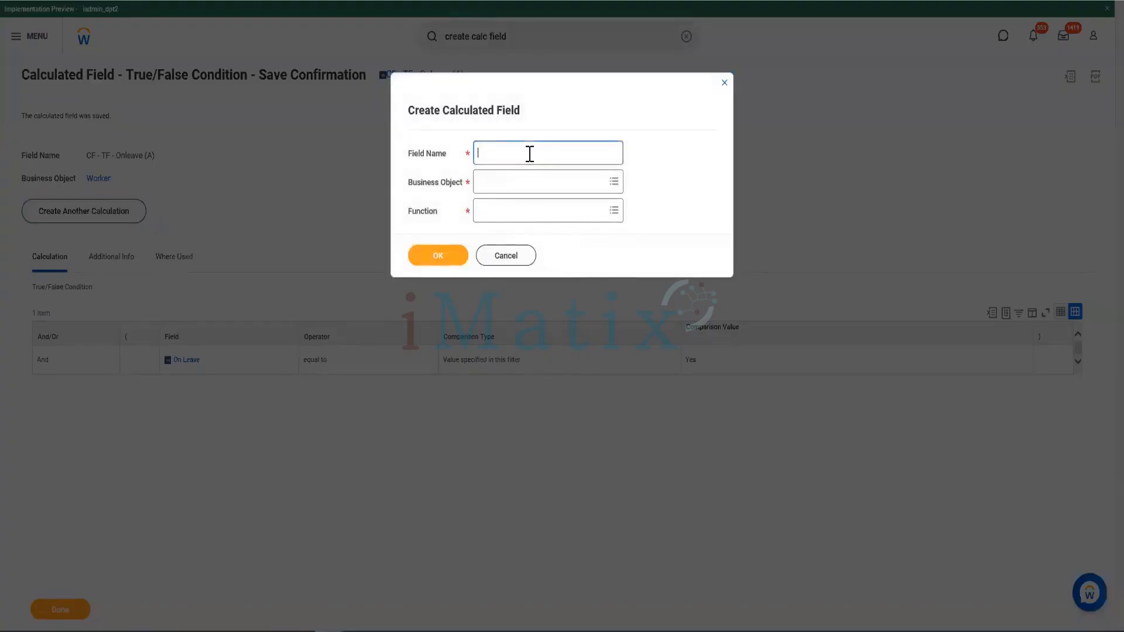
pyautogui.click(529, 154)
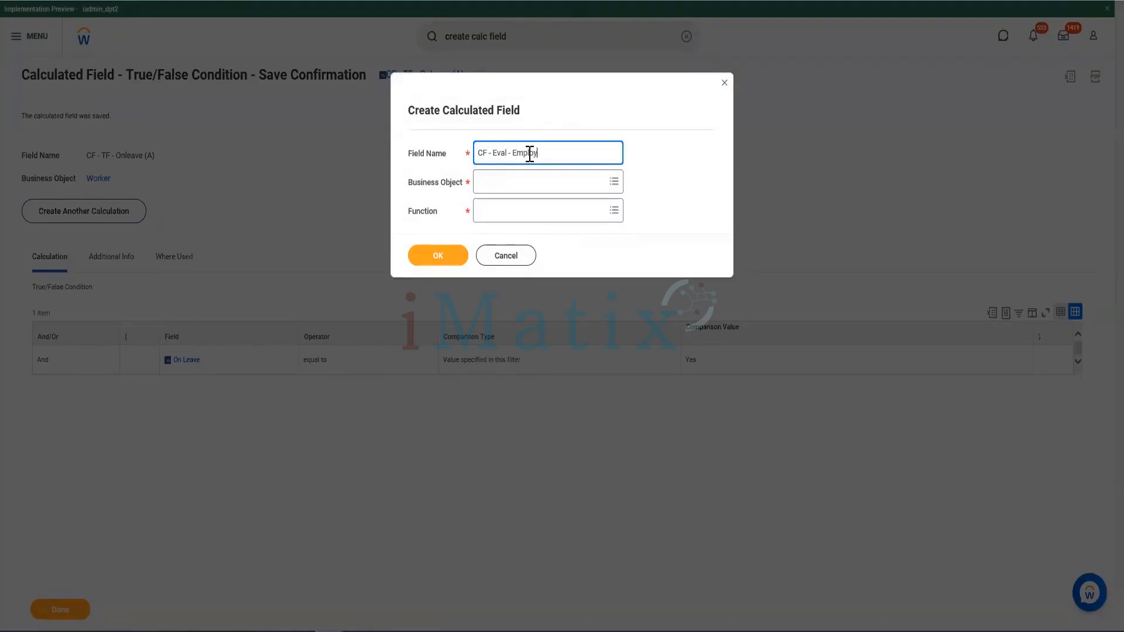
pyautogui.press('BackSpace')
pyautogui.click(526, 182)
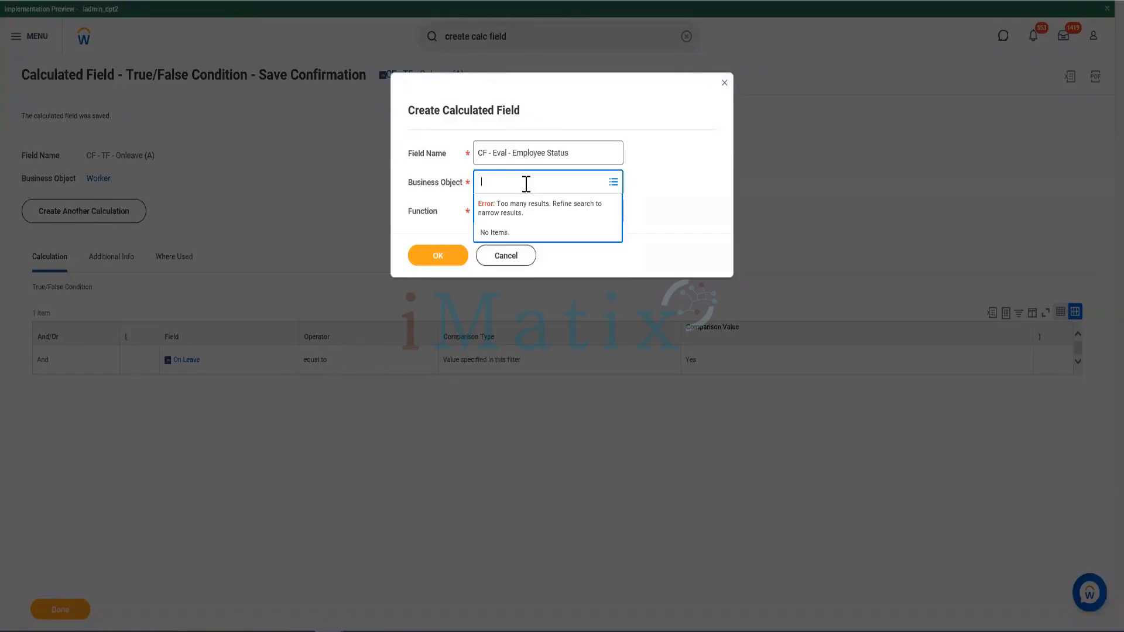
pyautogui.press('Return')
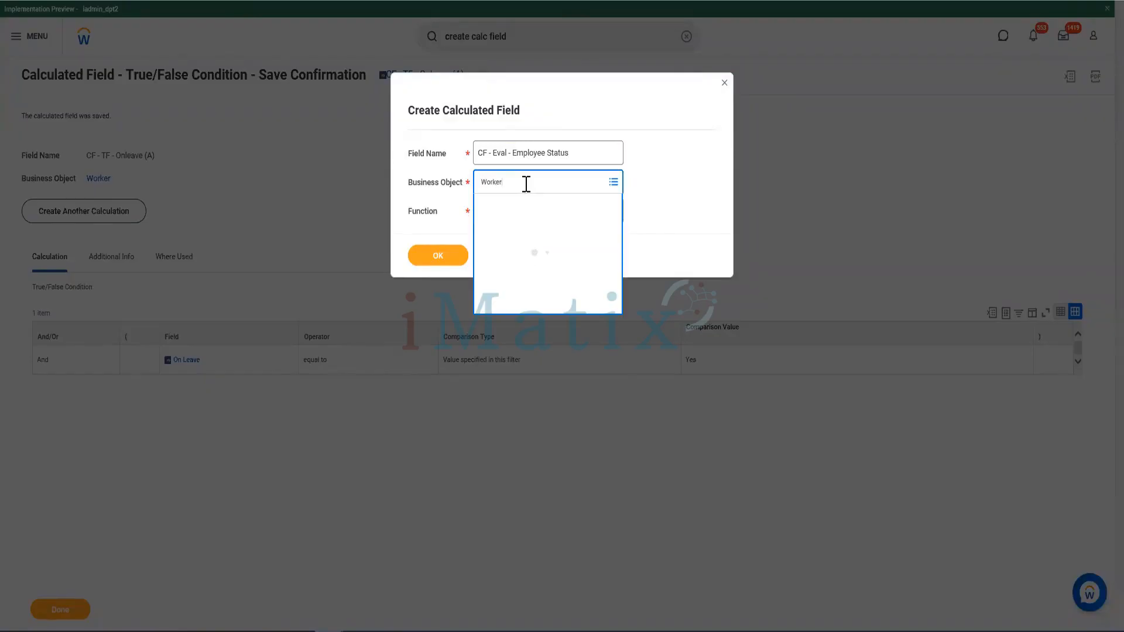
pyautogui.click(559, 233)
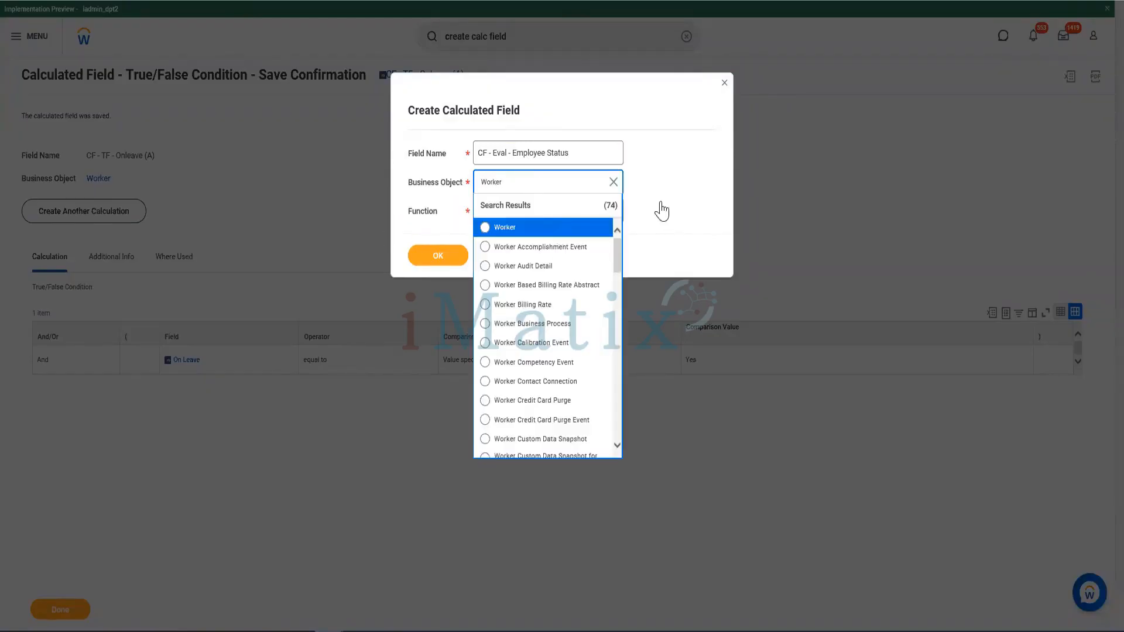
pyautogui.click(542, 211)
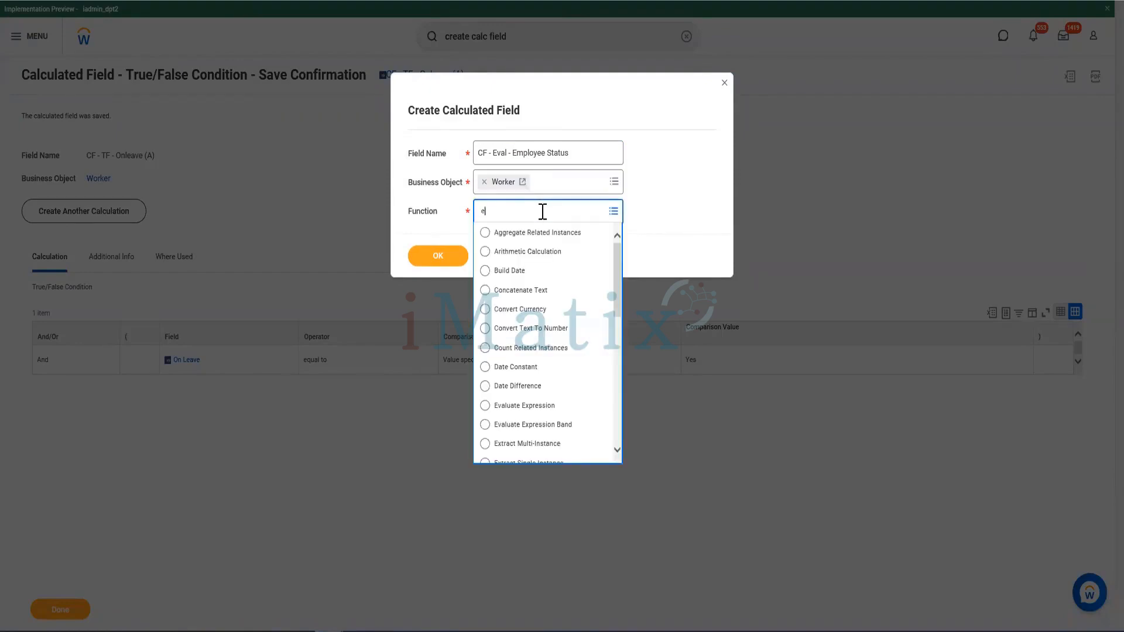
pyautogui.press('Return')
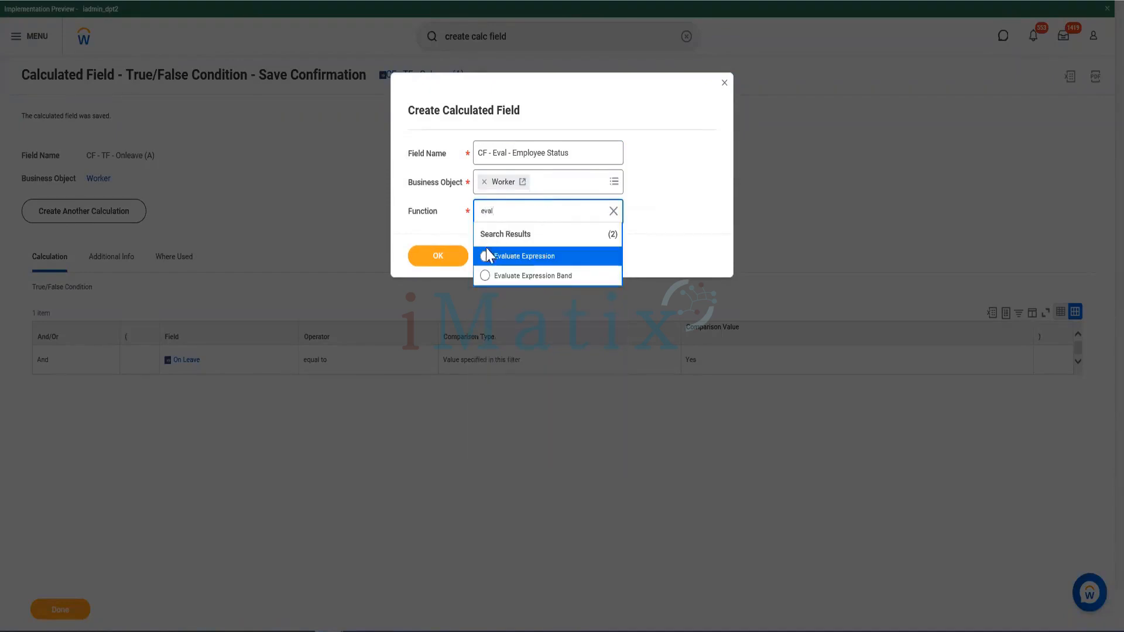
pyautogui.press('Return')
pyautogui.click(439, 256)
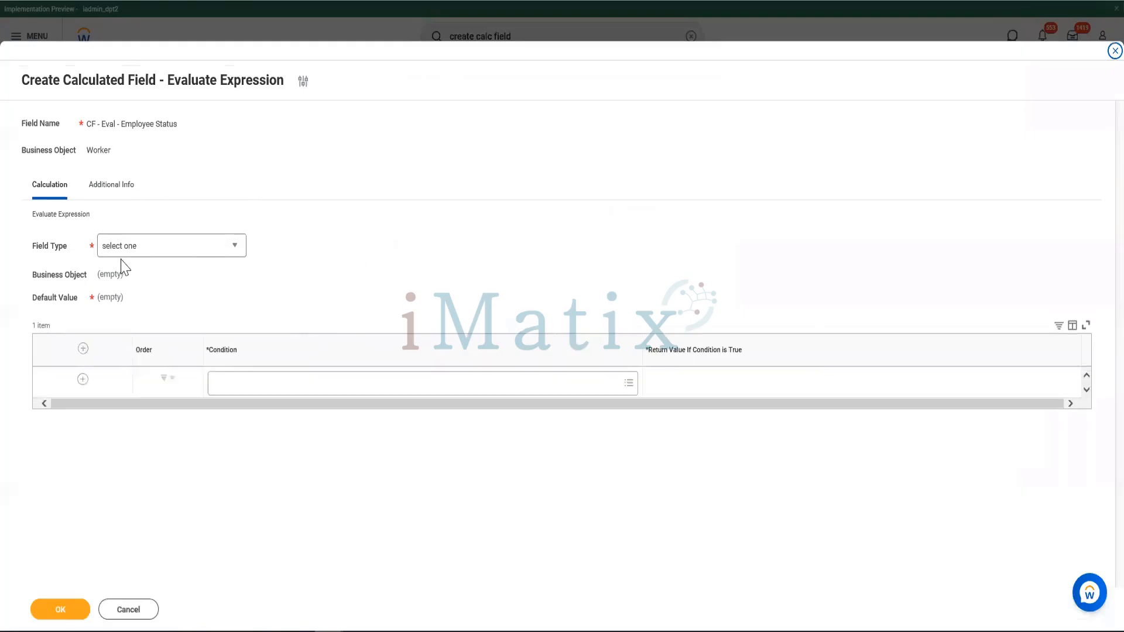
# Set the evaluate expression's field type to Text and its default value to Empty String.
pyautogui.click(134, 254)
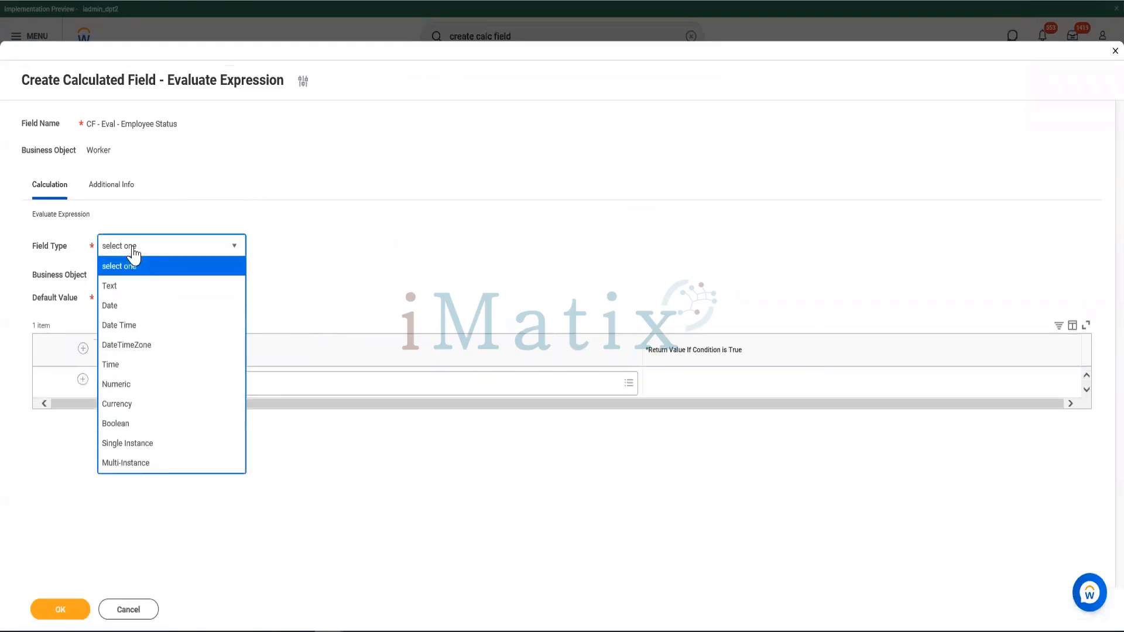
pyautogui.click(111, 286)
pyautogui.click(134, 297)
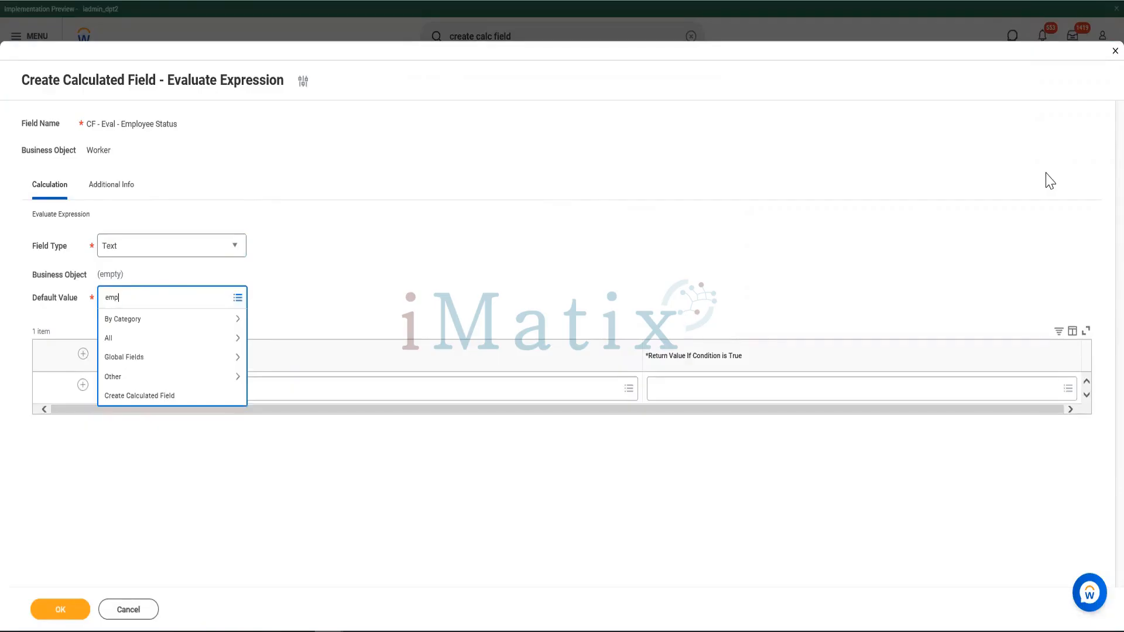
pyautogui.write('empty')
pyautogui.press('Return')
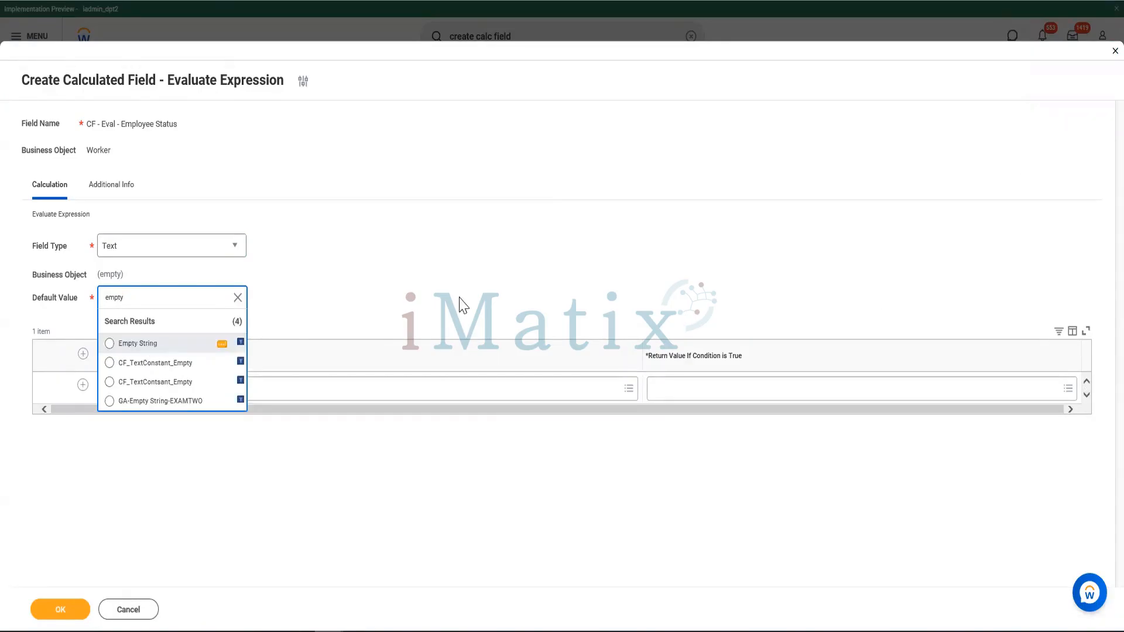
pyautogui.press('Return')
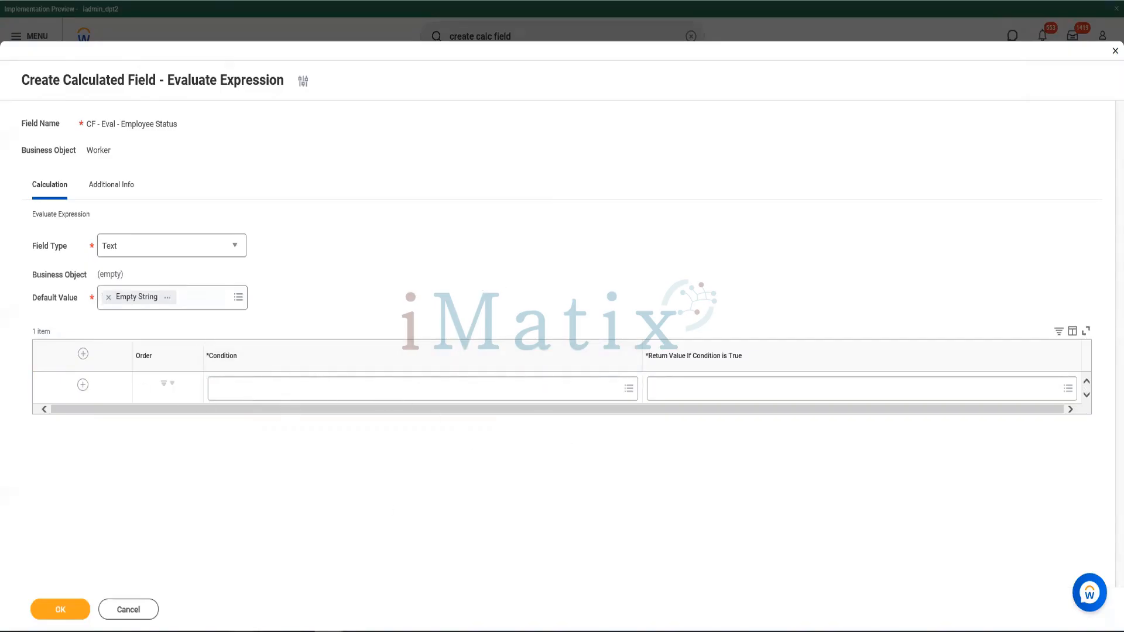
# Switch to Notepad and copy the field name CF - TC - Active Status(A) from the list.
pyautogui.click(293, 598)
pyautogui.click(139, 269)
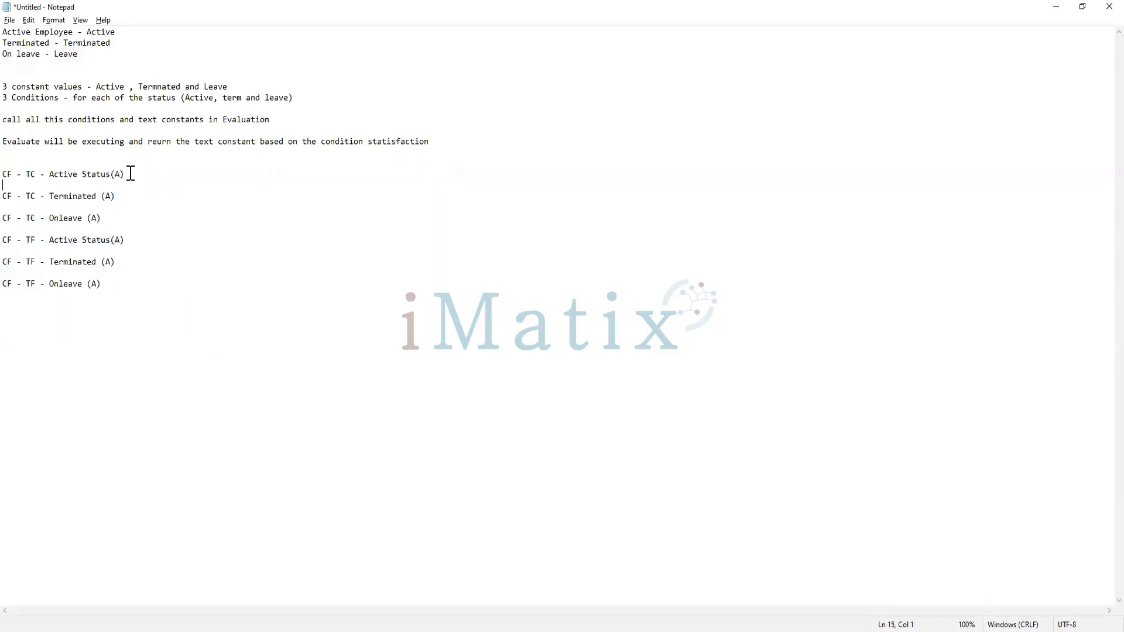
pyautogui.press('Down')
pyautogui.hotkey('shift', 'Up')
pyautogui.hotkey('ctrl', 'c')
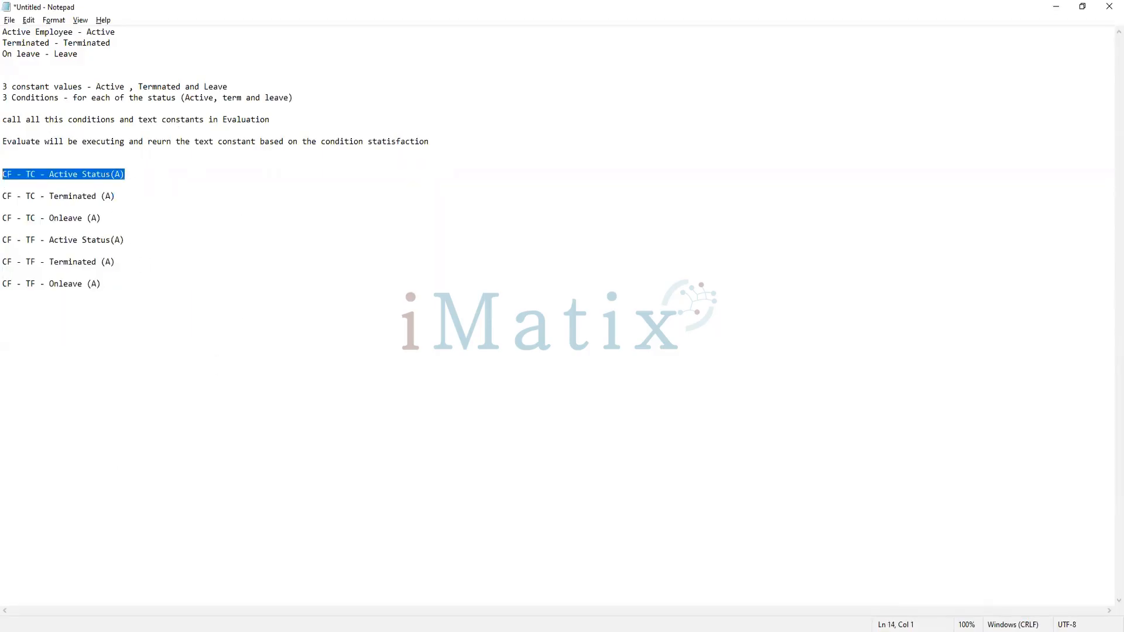
pyautogui.hotkey('alt', 'Tab')
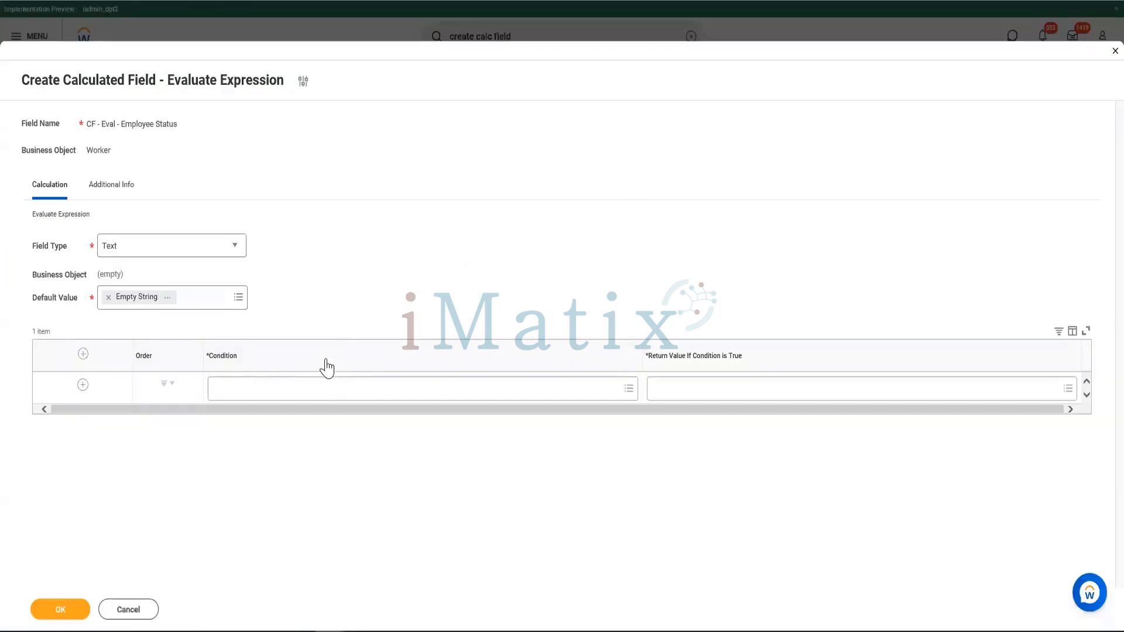
pyautogui.click(332, 389)
pyautogui.hotkey('ctrl', 'v')
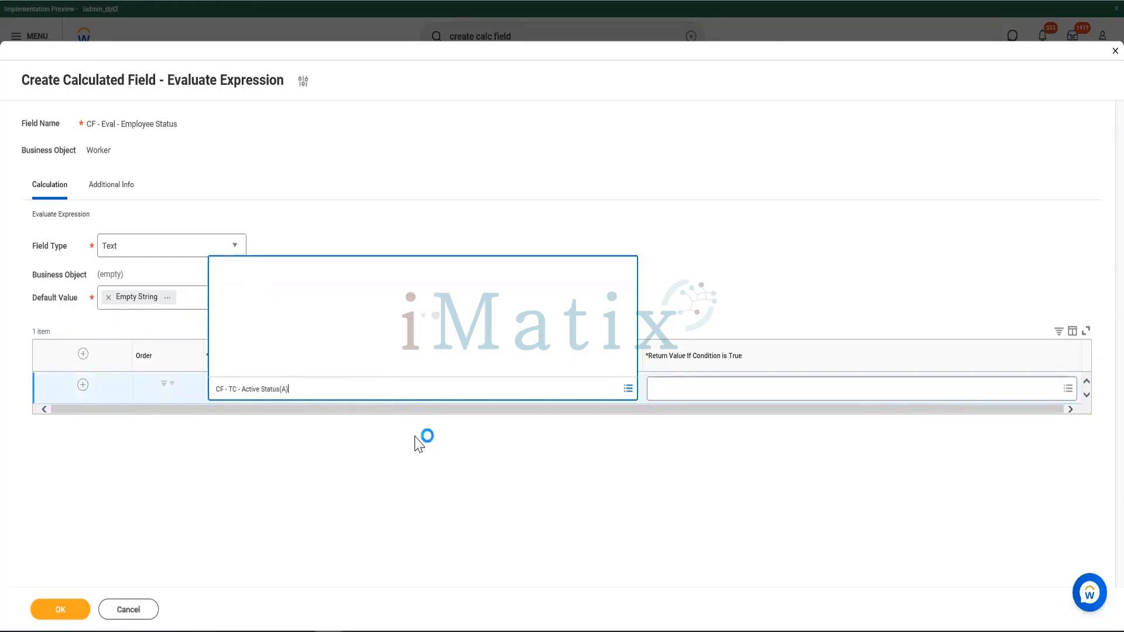
pyautogui.click(337, 390)
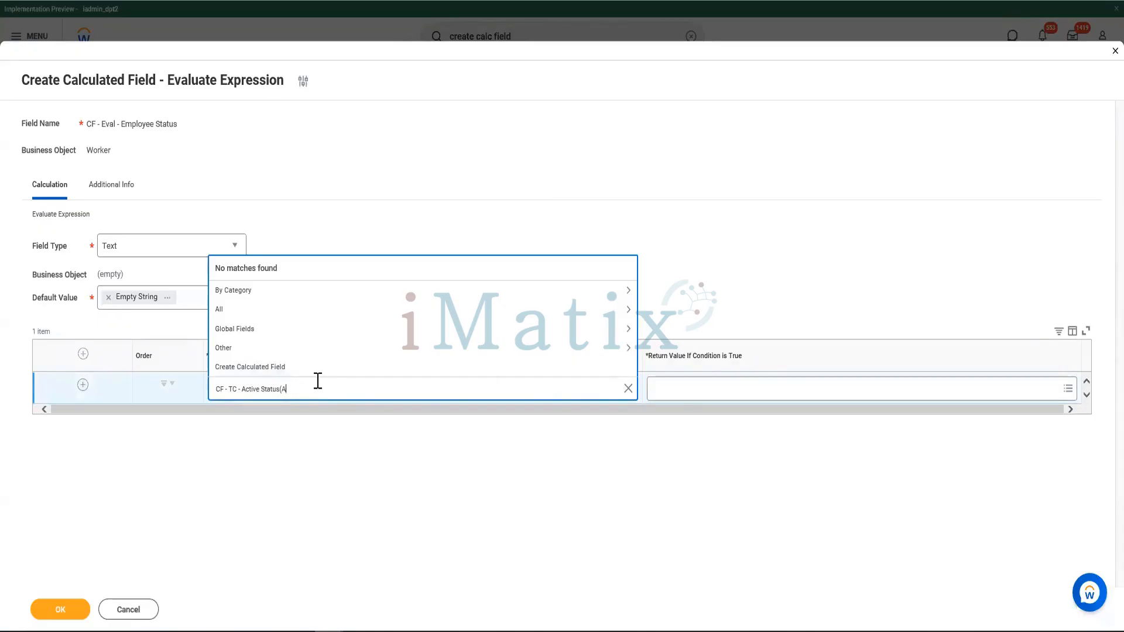
pyautogui.press('BackSpace')
pyautogui.press('BackSpace')
pyautogui.press('Return')
pyautogui.press('BackSpace')
# Copy CF - TF - Active Status(A) from the Notepad list and set it as the first row's condition in Workday.
pyautogui.hotkey('alt', 'Tab')
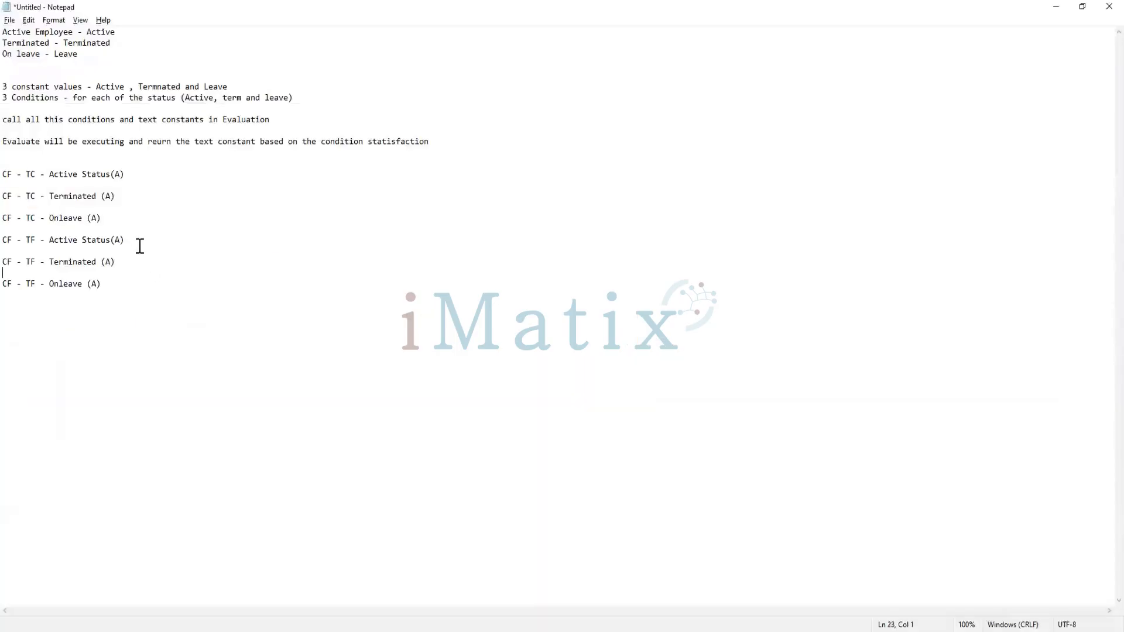
pyautogui.moveTo(125, 240); pyautogui.dragTo(3, 240)
pyautogui.hotkey('ctrl', 'c')
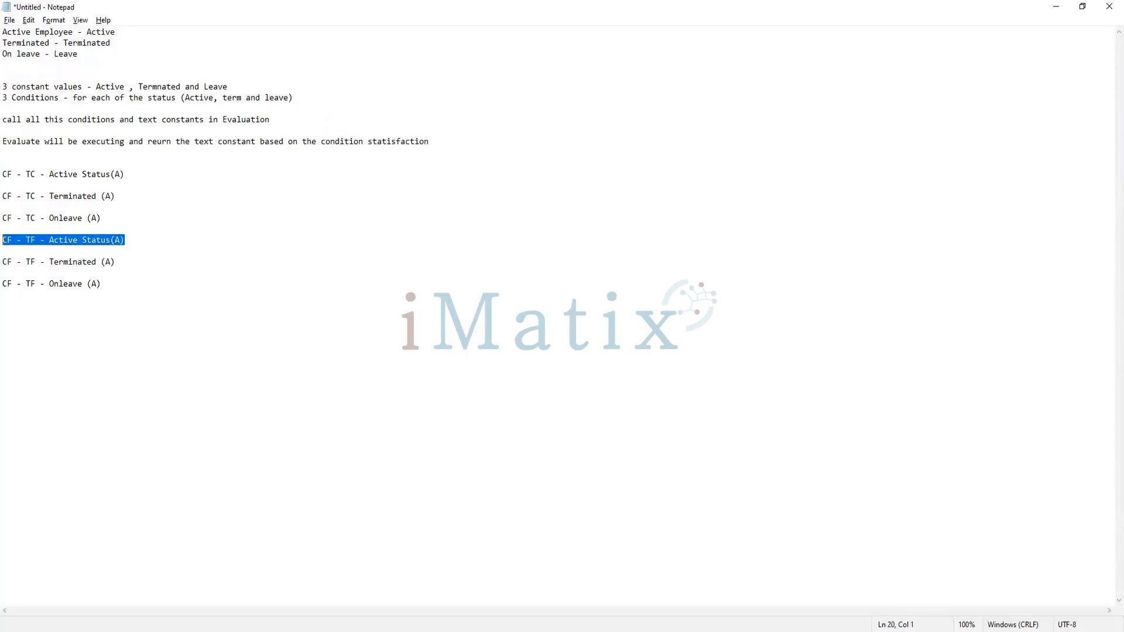
pyautogui.hotkey('alt', 'Tab')
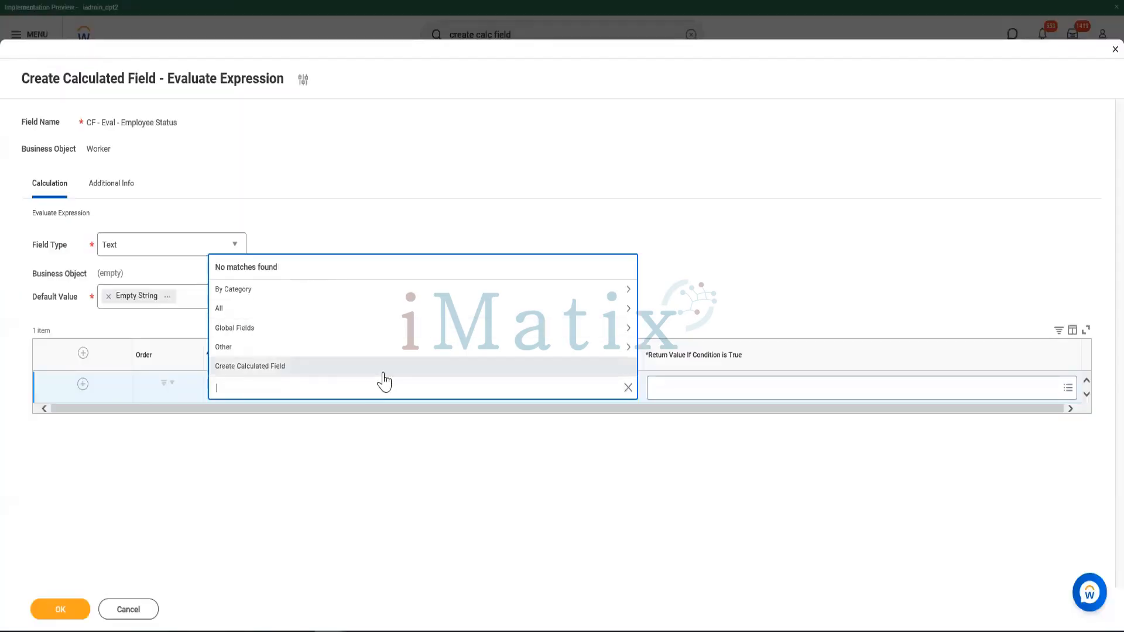
pyautogui.hotkey('ctrl', 'v')
pyautogui.press('Return')
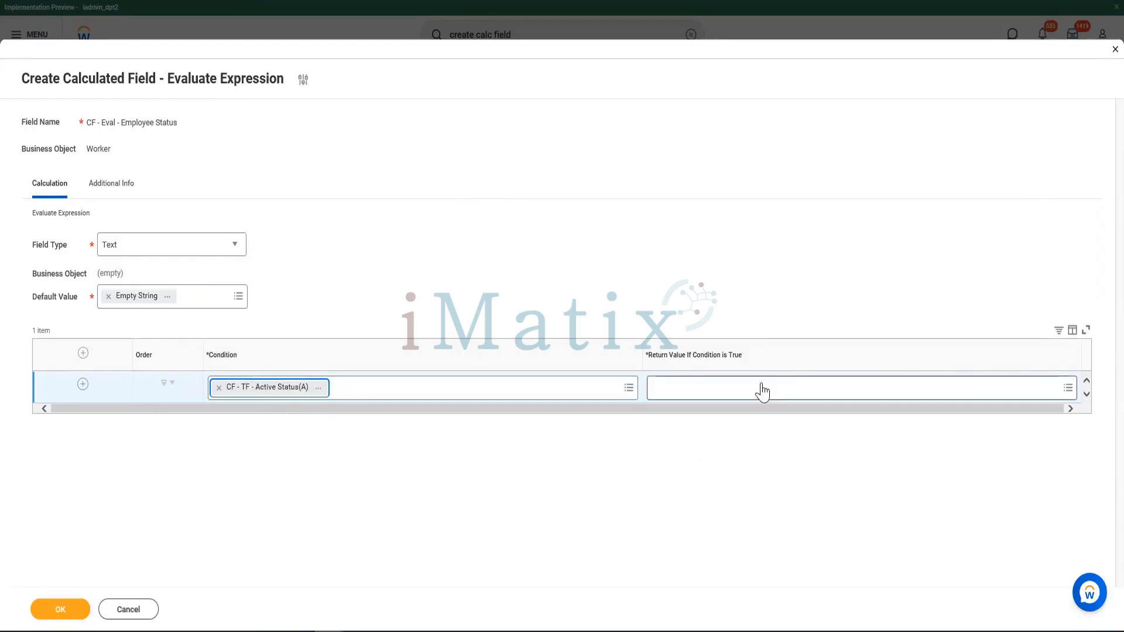
# Copy CF - TC - Active Status(A) from Notepad and set it as the first row's return value in Workday.
pyautogui.hotkey('alt', 'Tab')
pyautogui.moveTo(125, 174); pyautogui.dragTo(10, 176)
pyautogui.hotkey('ctrl', 'c')
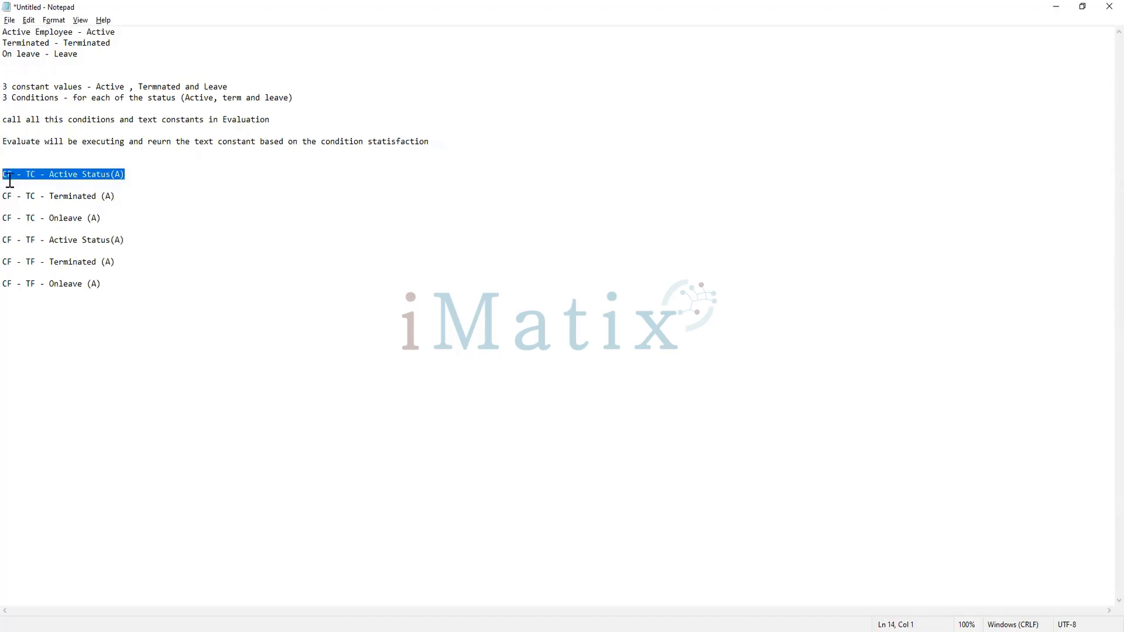
pyautogui.hotkey('alt', 'Tab')
pyautogui.click(779, 387)
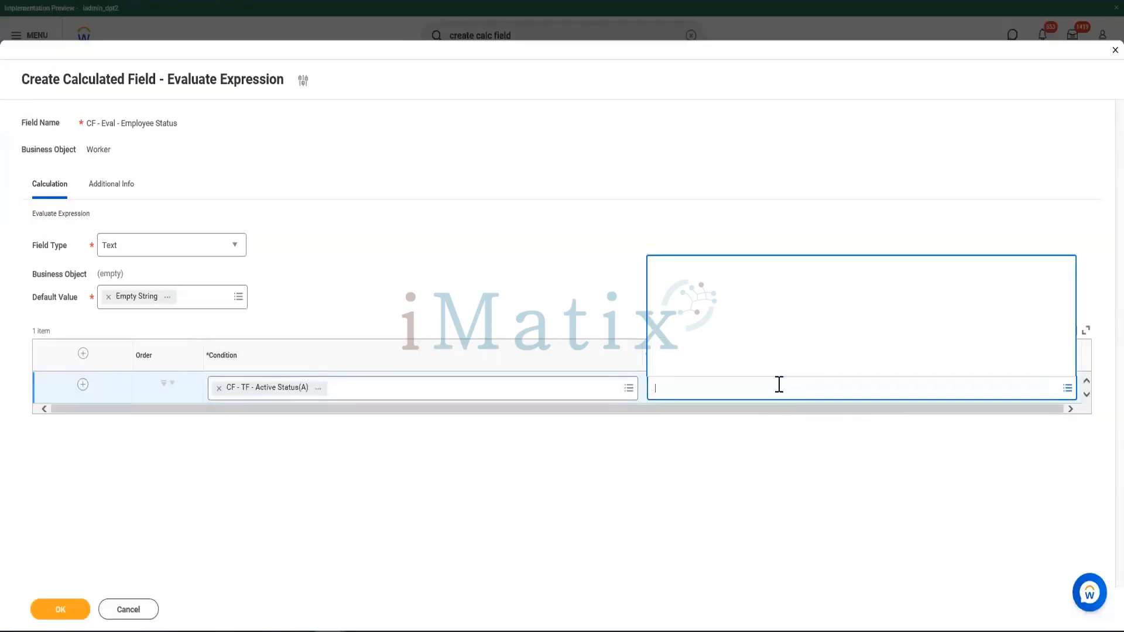
pyautogui.hotkey('ctrl', 'v')
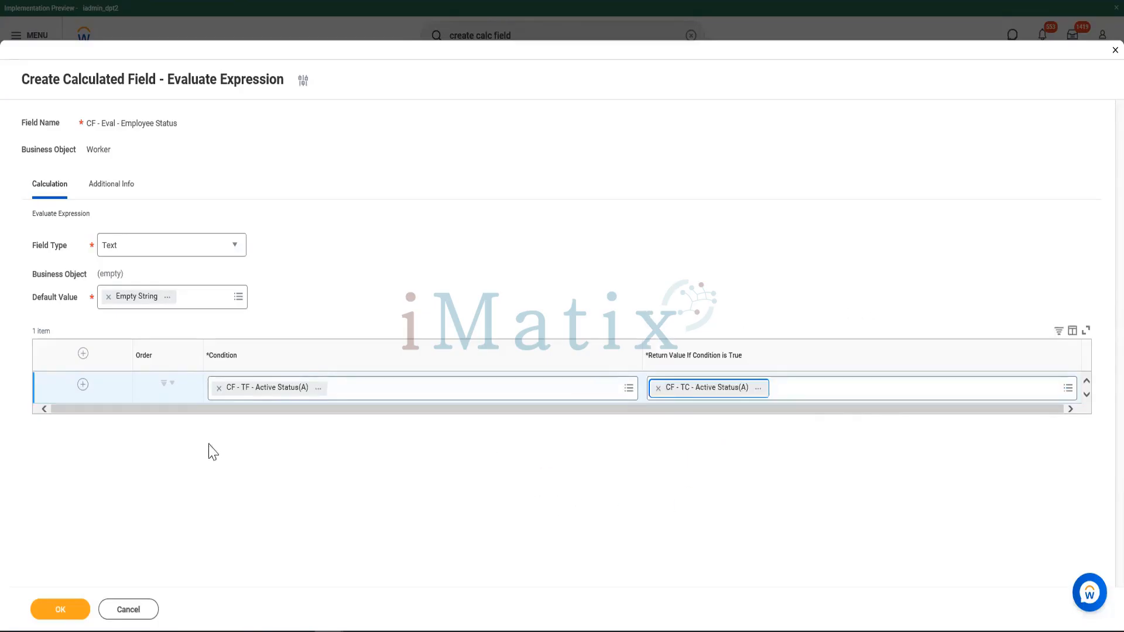
# Add two more condition rows and set the second row's condition to CF - TF - Terminated (A), copied from Notepad.
pyautogui.click(79, 385)
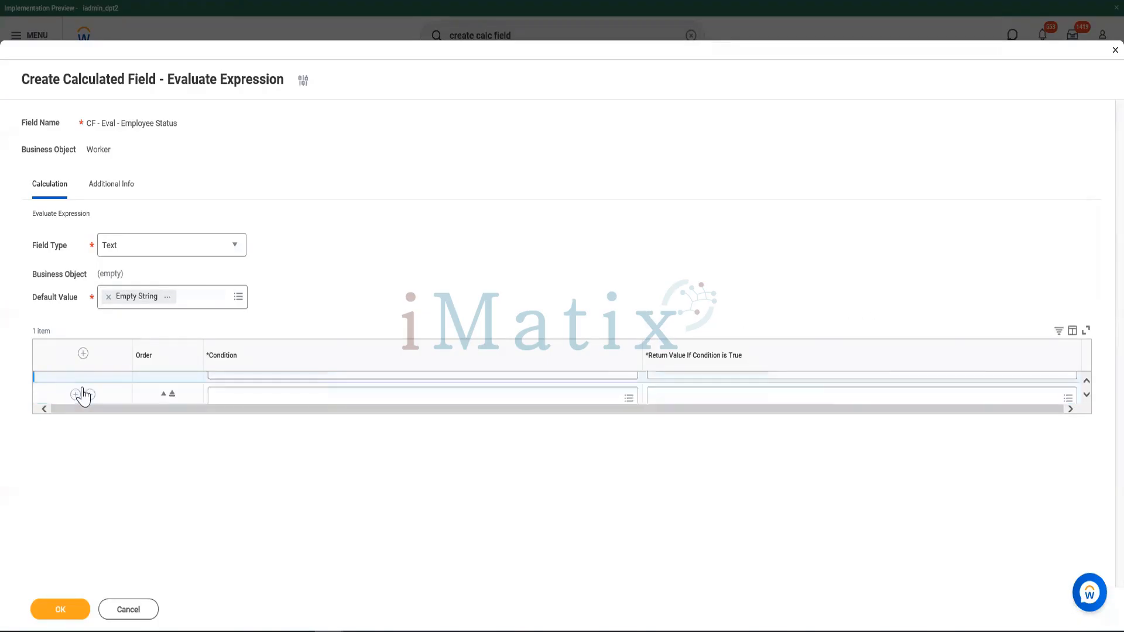
pyautogui.click(75, 416)
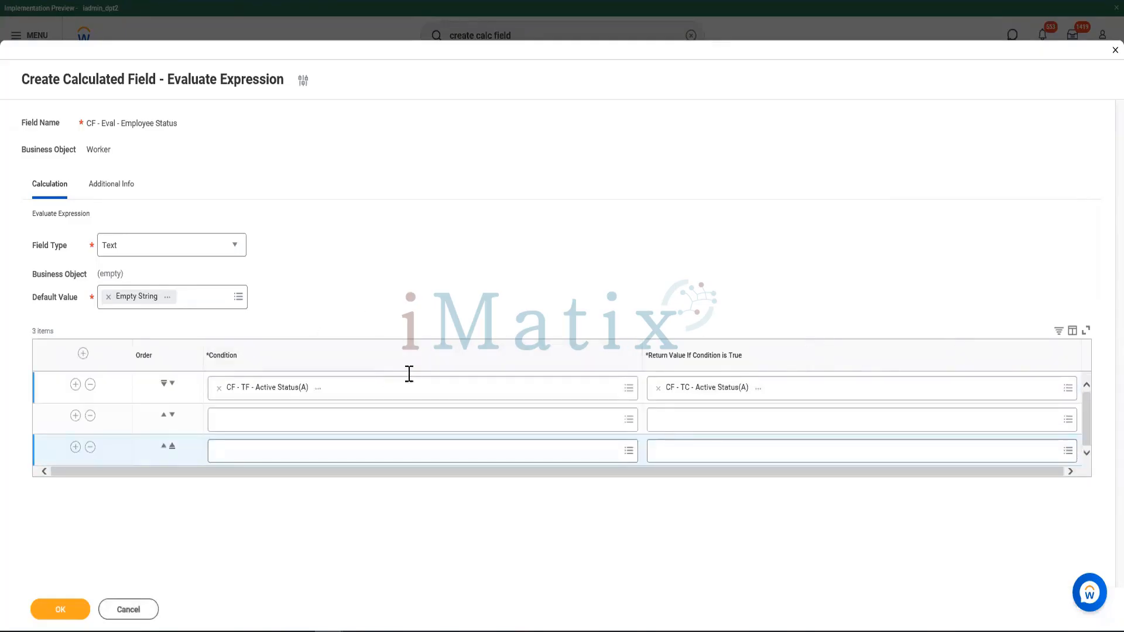
pyautogui.hotkey('alt', 'Tab')
pyautogui.click(133, 228)
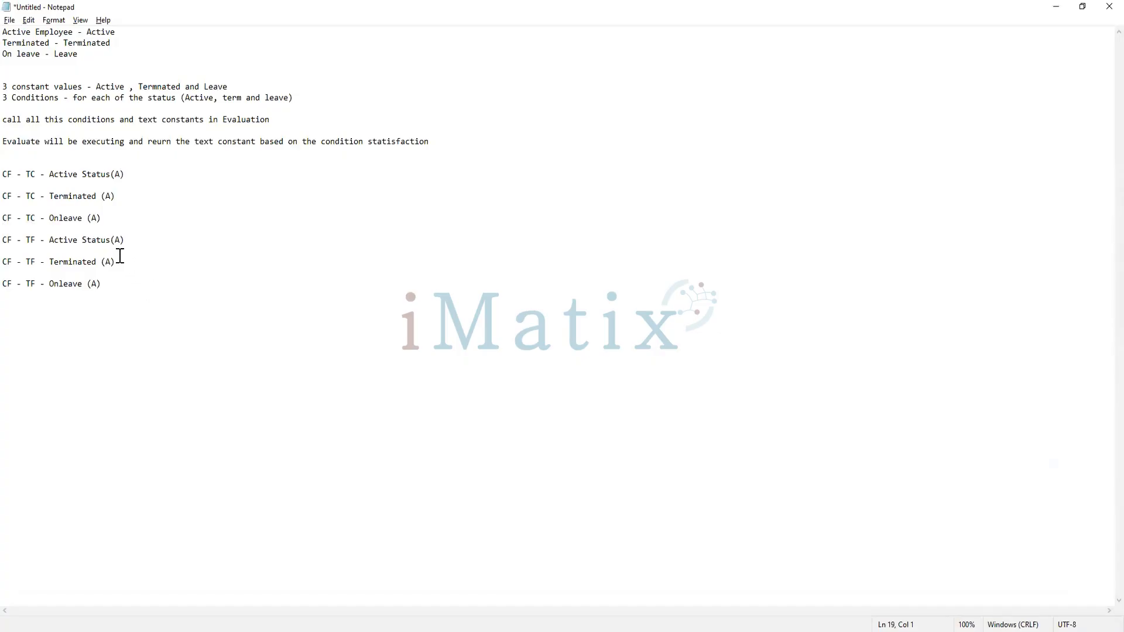
pyautogui.moveTo(118, 261); pyautogui.dragTo(2, 262)
pyautogui.hotkey('ctrl', 'c')
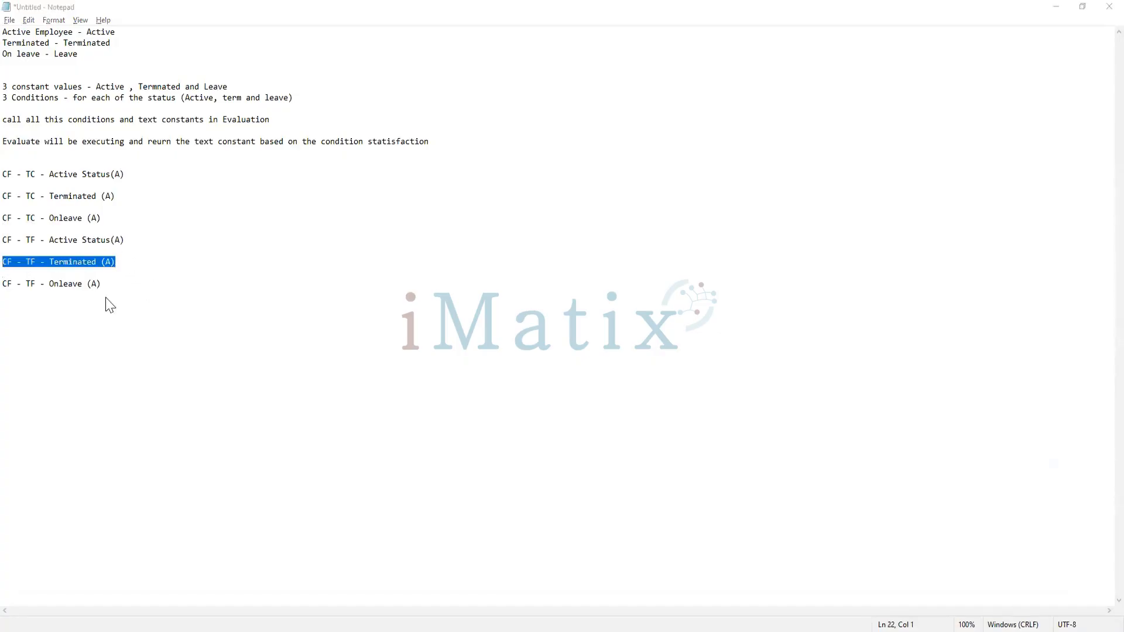
pyautogui.hotkey('alt', 'Tab')
pyautogui.click(293, 417)
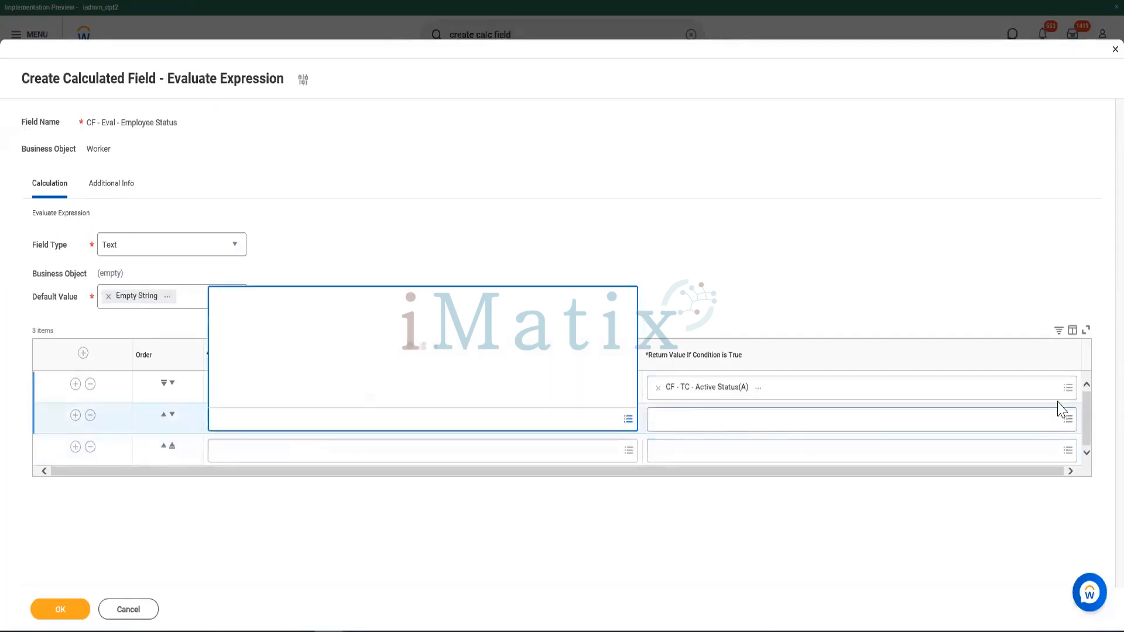
pyautogui.hotkey('ctrl', 'v')
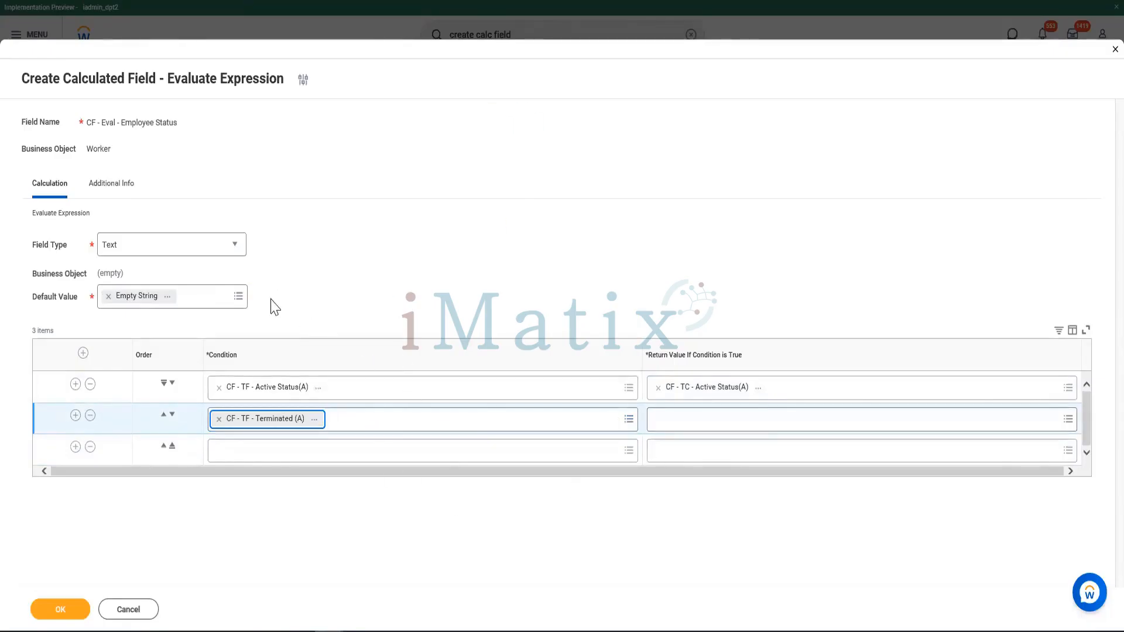
# Copy CF - TC - Terminated (A) from Notepad and set it as the second row's return value in Workday.
pyautogui.hotkey('alt', 'Tab')
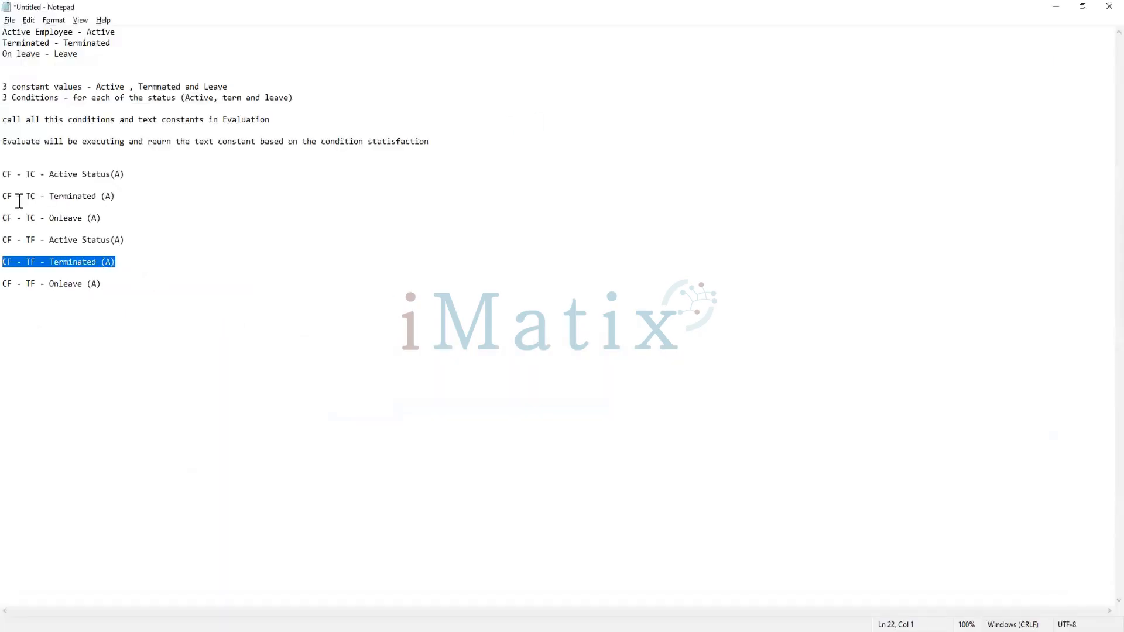
pyautogui.click(137, 185)
pyautogui.moveTo(142, 188); pyautogui.dragTo(142, 192)
pyautogui.hotkey('ctrl', 'c')
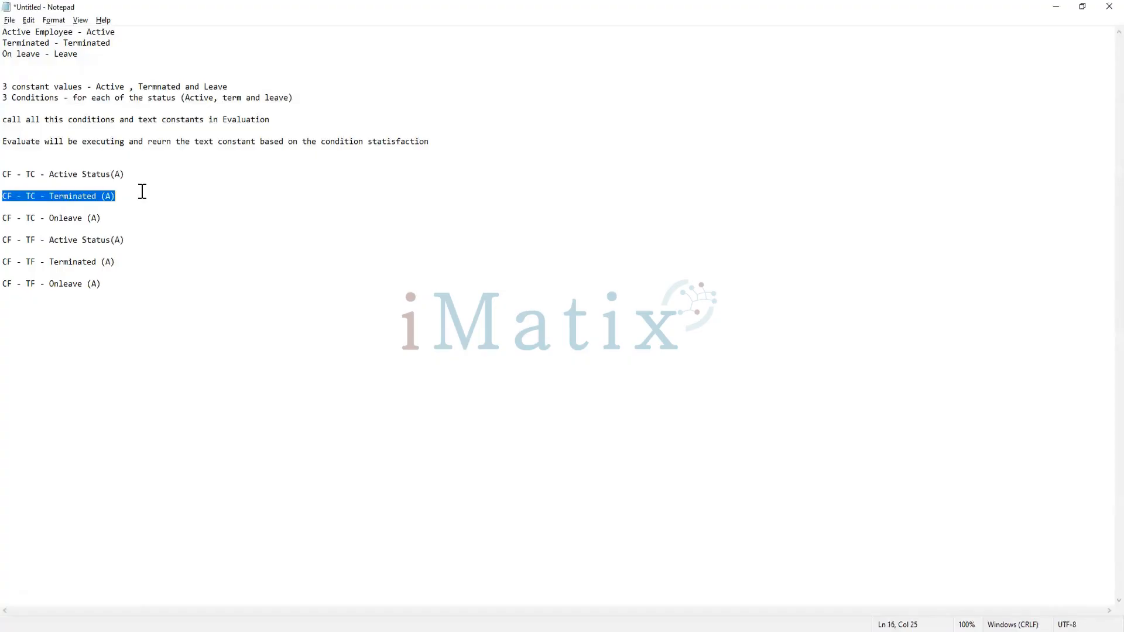
pyautogui.hotkey('alt', 'Tab')
pyautogui.click(710, 422)
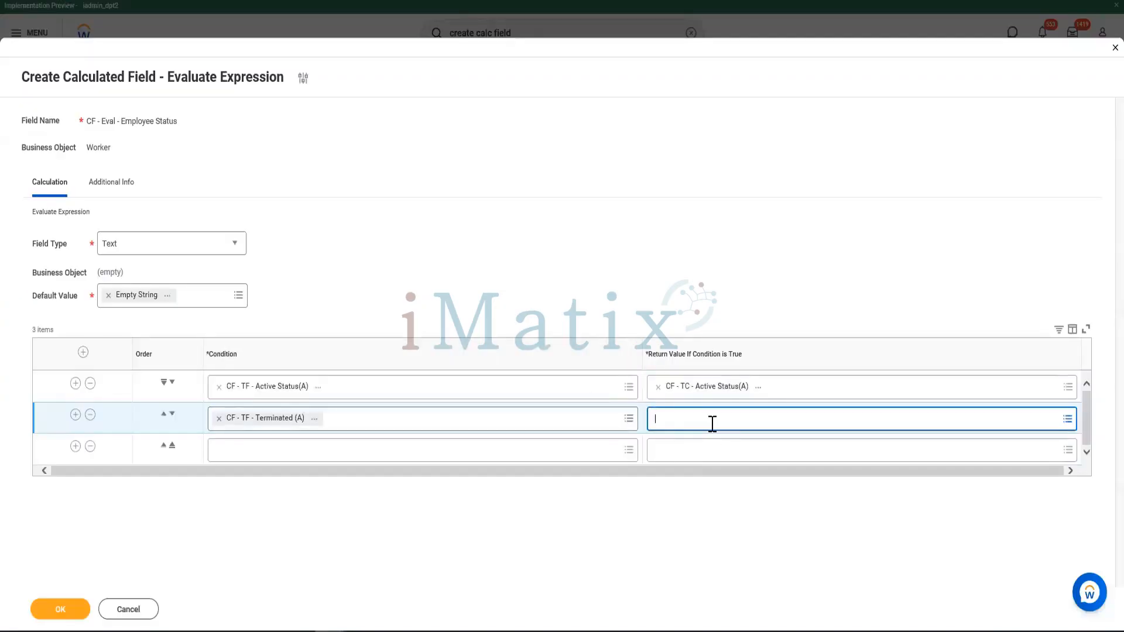
pyautogui.hotkey('ctrl', 'v')
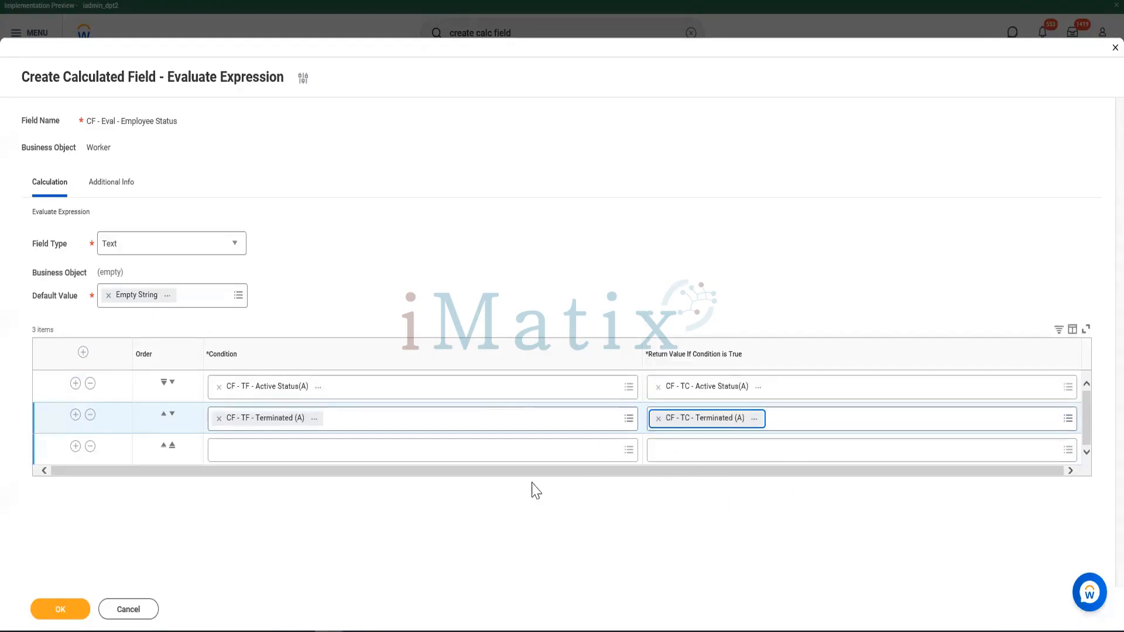
# Copy CF - TF - Onleave (A) from Notepad and set it as the third row's condition in Workday.
pyautogui.hotkey('alt', 'Tab')
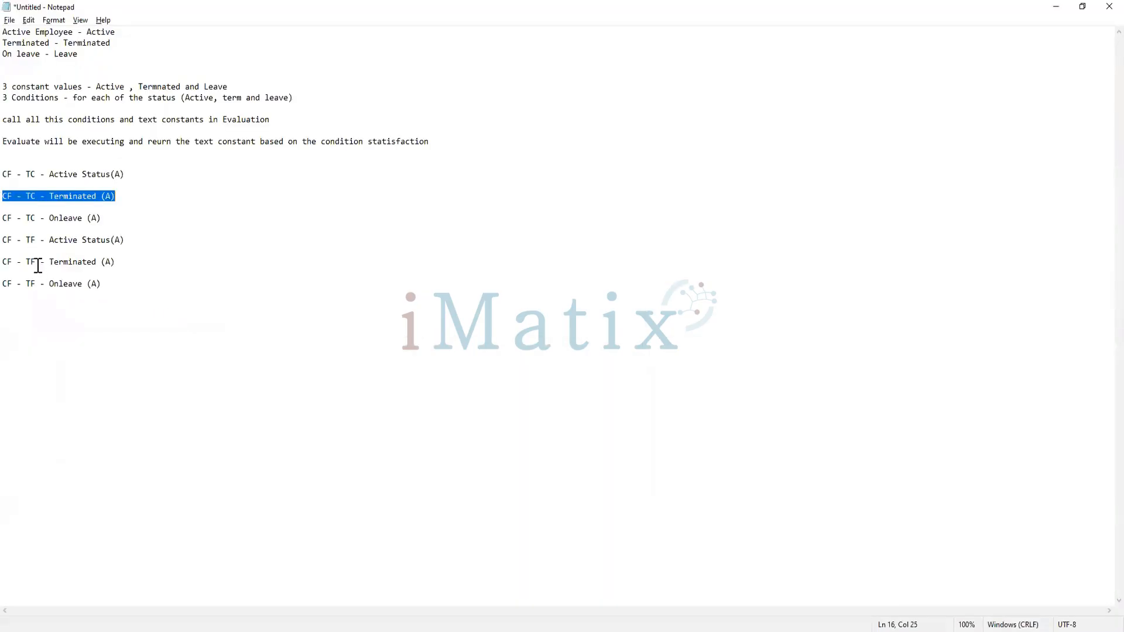
pyautogui.click(99, 286)
pyautogui.moveTo(82, 286); pyautogui.dragTo(10, 288)
pyautogui.hotkey('ctrl', 'c')
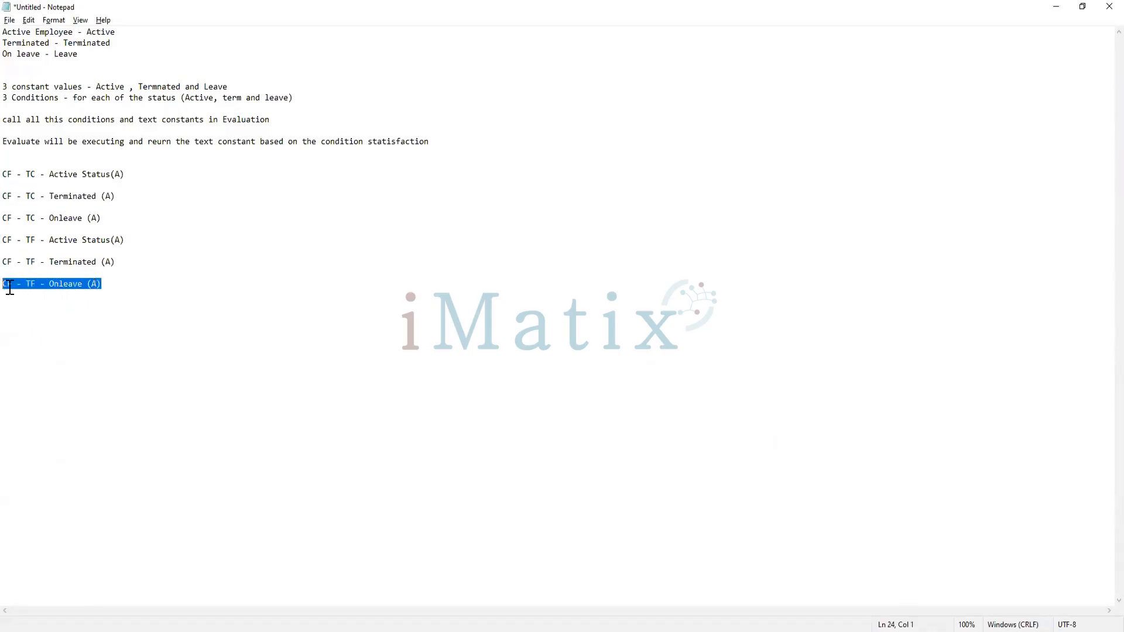
pyautogui.hotkey('alt', 'Tab')
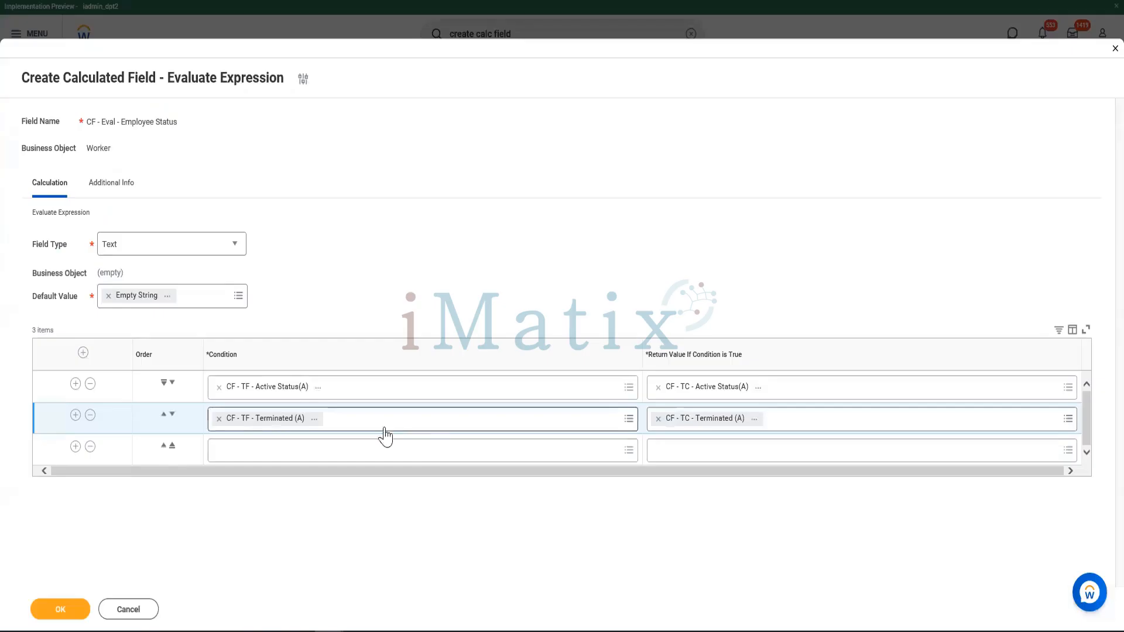
pyautogui.click(445, 445)
pyautogui.hotkey('ctrl', 'v')
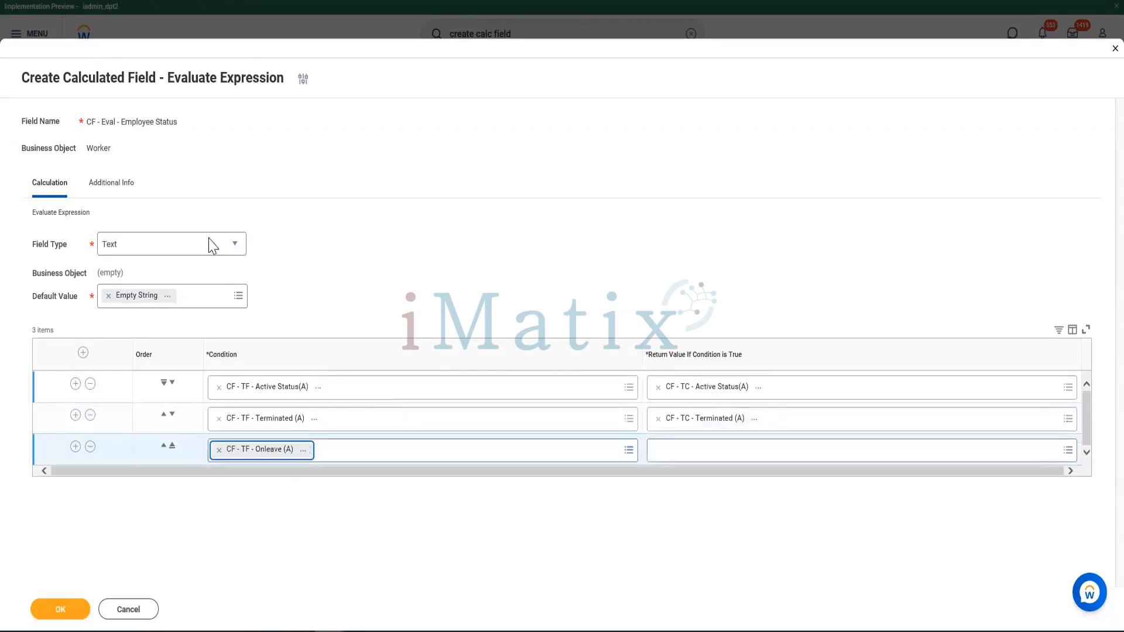
# Set the third row's return value to CF - TC - Onleave (A), copied from Notepad, and save the calculated field.
pyautogui.hotkey('alt', 'Tab')
pyautogui.moveTo(115, 218); pyautogui.dragTo(2, 217)
pyautogui.hotkey('ctrl', 'c')
pyautogui.hotkey('alt', 'Tab')
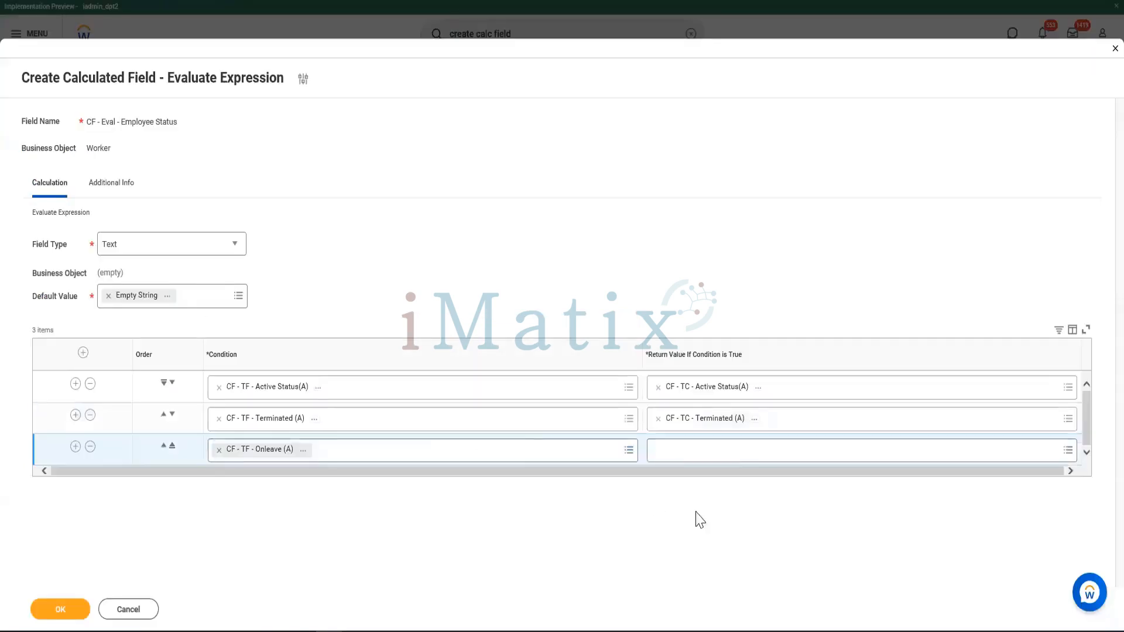
pyautogui.click(711, 451)
pyautogui.hotkey('ctrl', 'v')
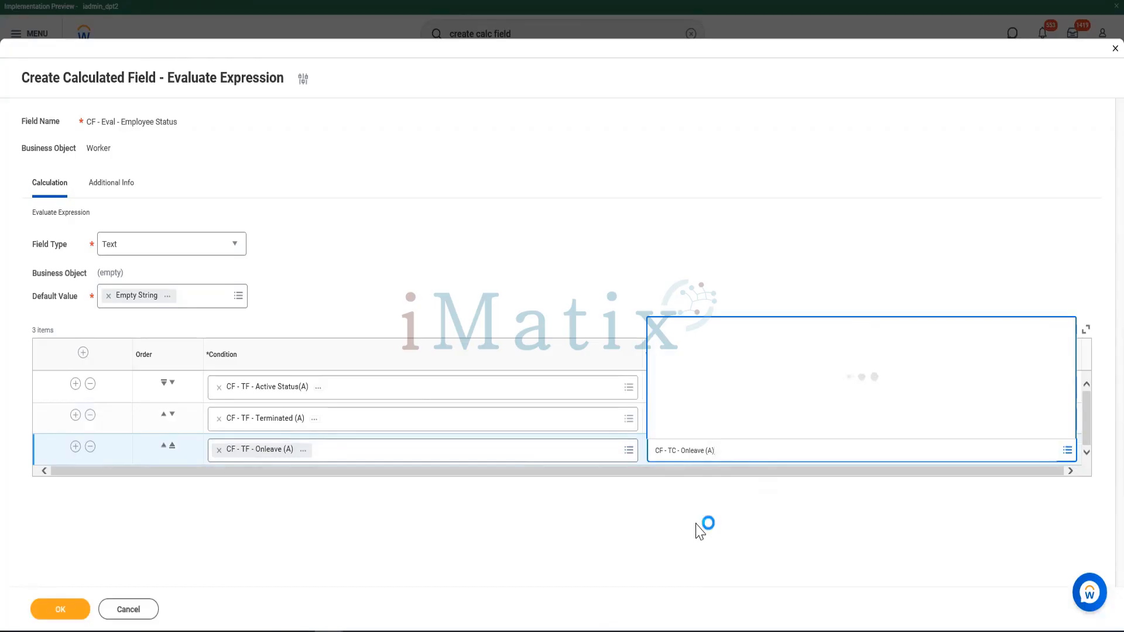
pyautogui.click(87, 603)
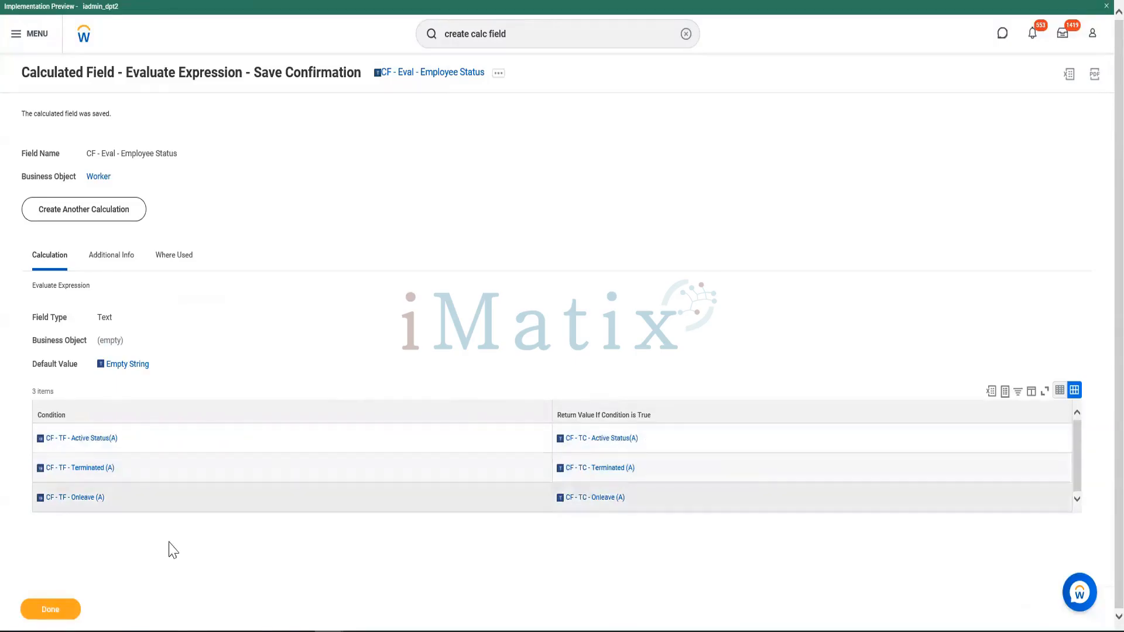
# Copy the name of the saved calculated field CF - Eval - Employee Status.
pyautogui.rightClick(451, 82)
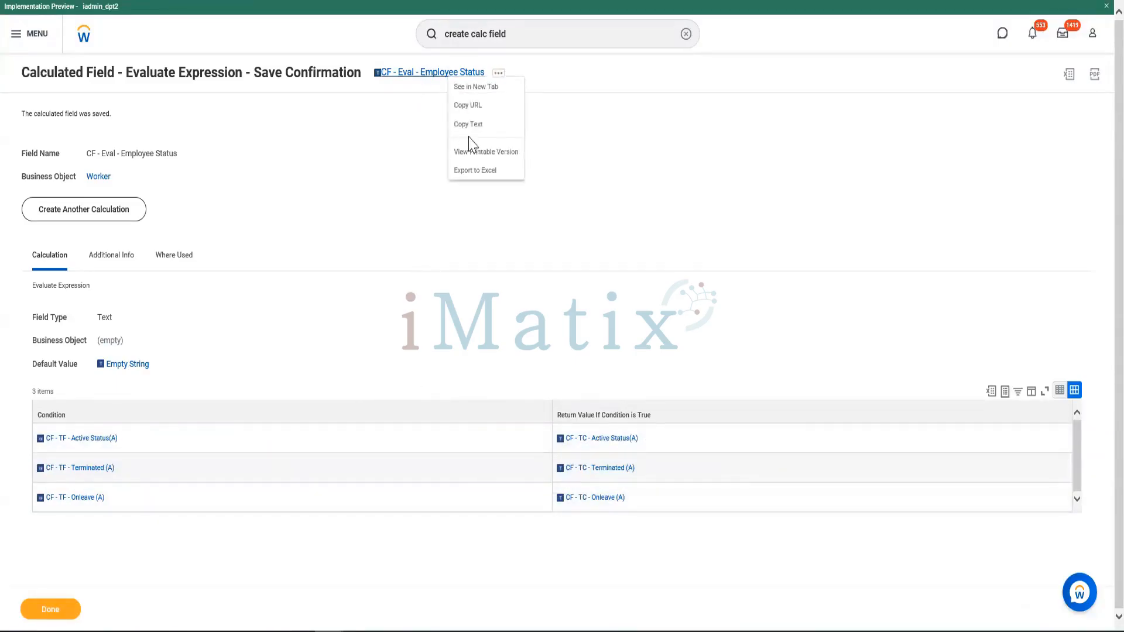
pyautogui.click(472, 123)
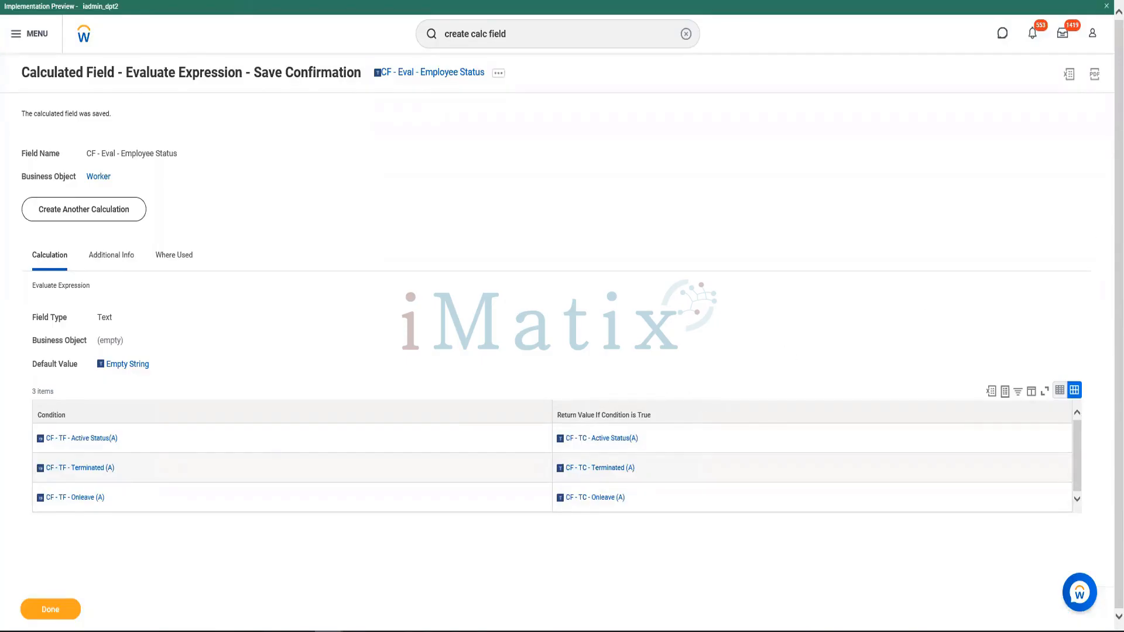
pyautogui.rightClick(455, 76)
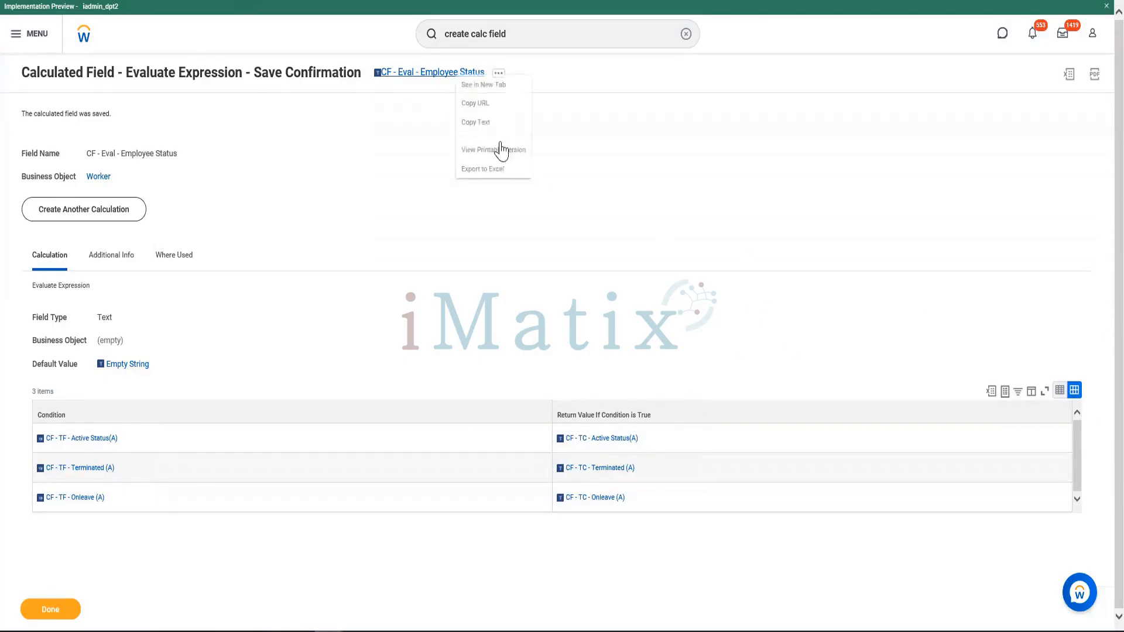
pyautogui.click(489, 123)
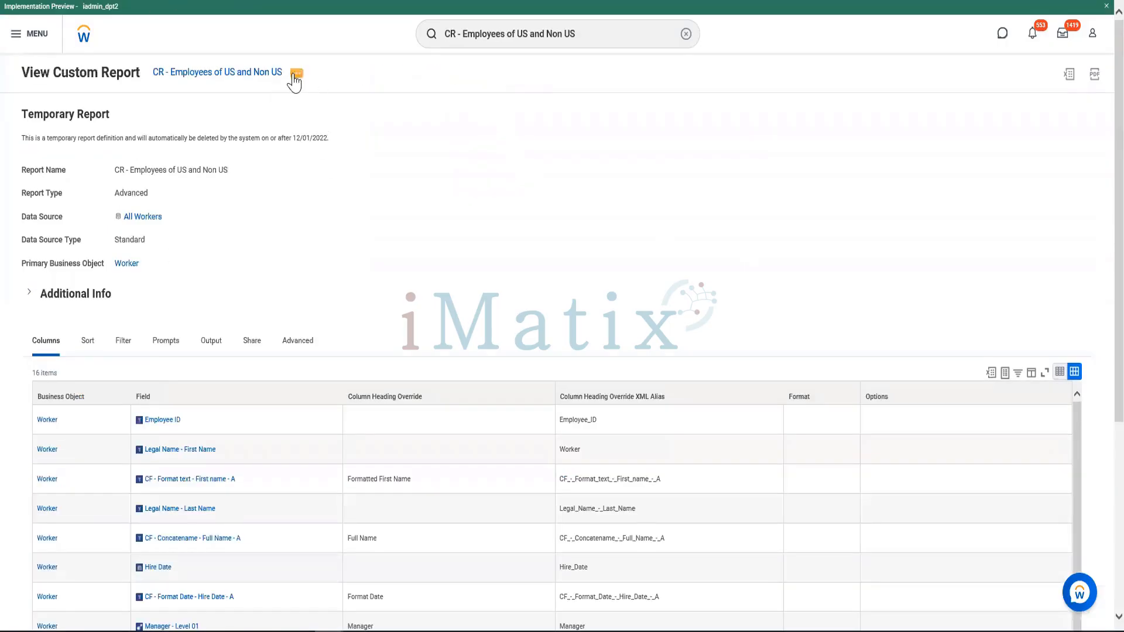
# Edit the custom report CR - Employees of US and Non US and try to add CF - Eval - Employee Status as a new last column.
pyautogui.click(294, 76)
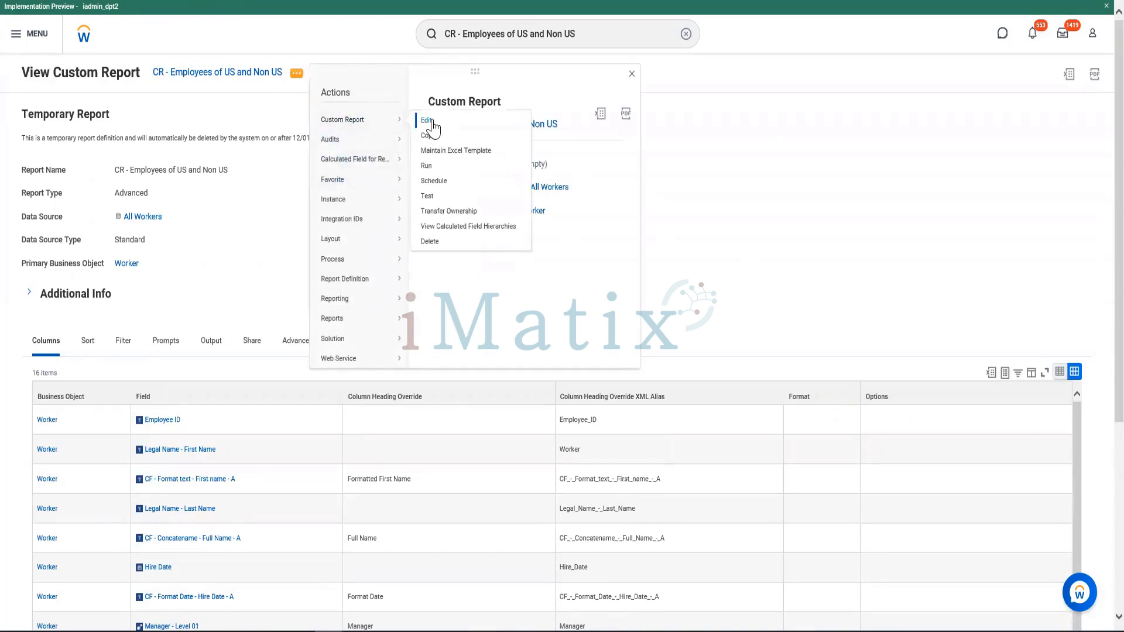
pyautogui.click(429, 121)
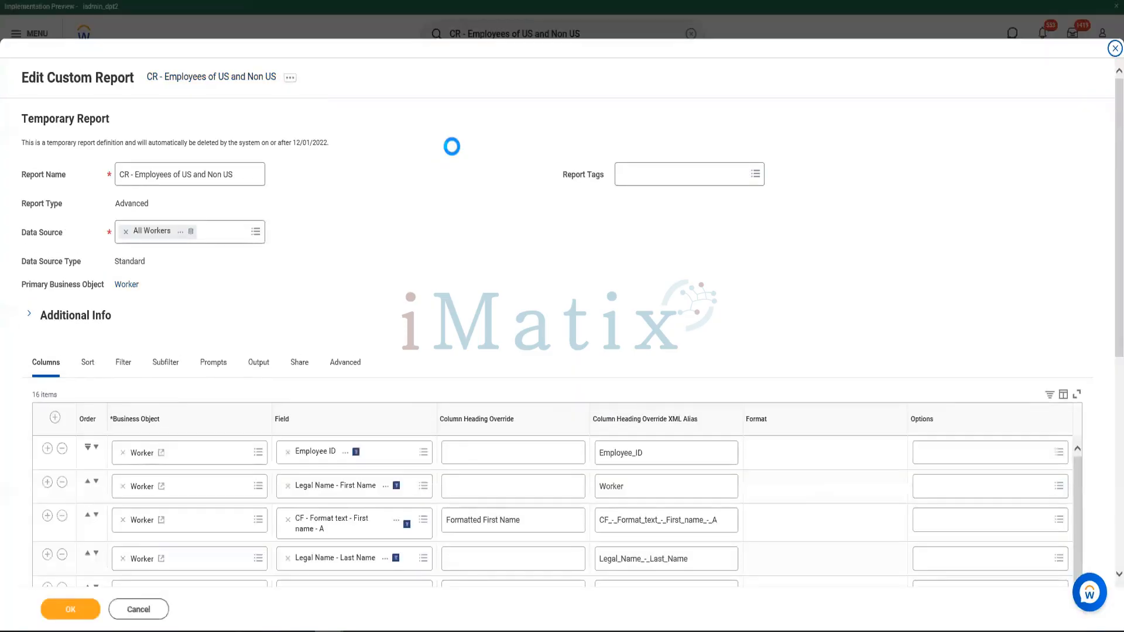
pyautogui.scroll(-10, 456, 156)
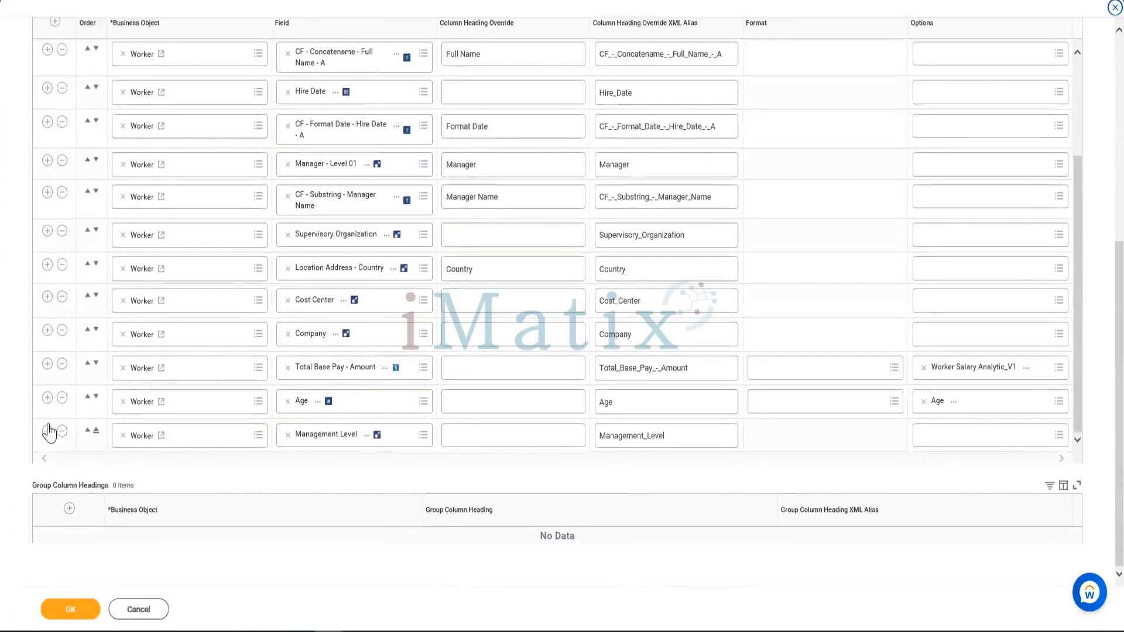
pyautogui.click(47, 431)
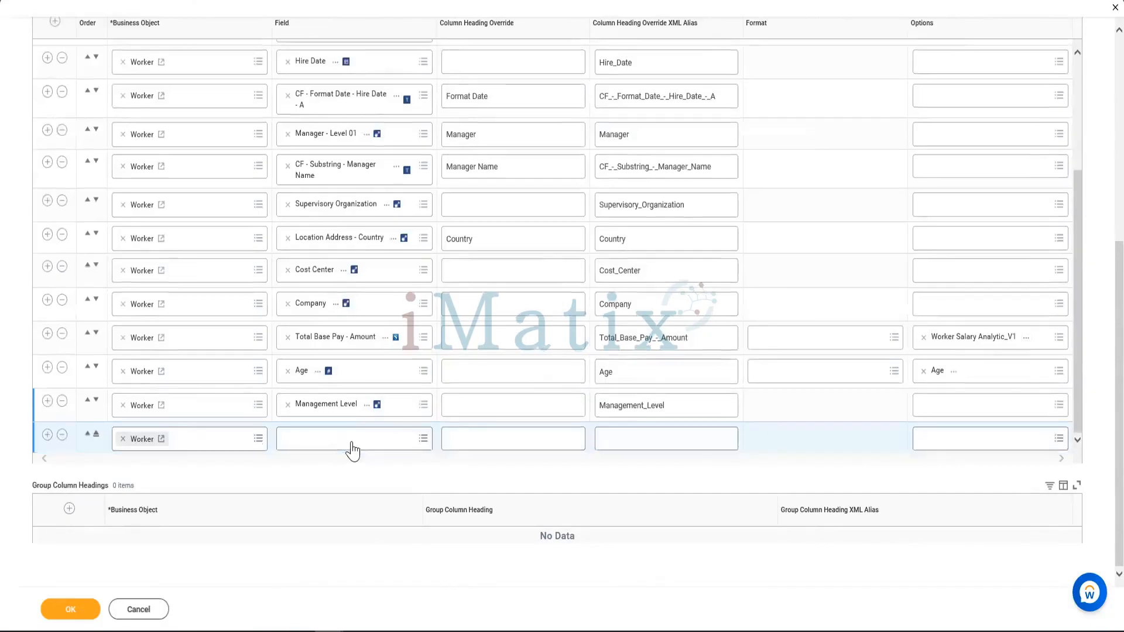
pyautogui.click(358, 438)
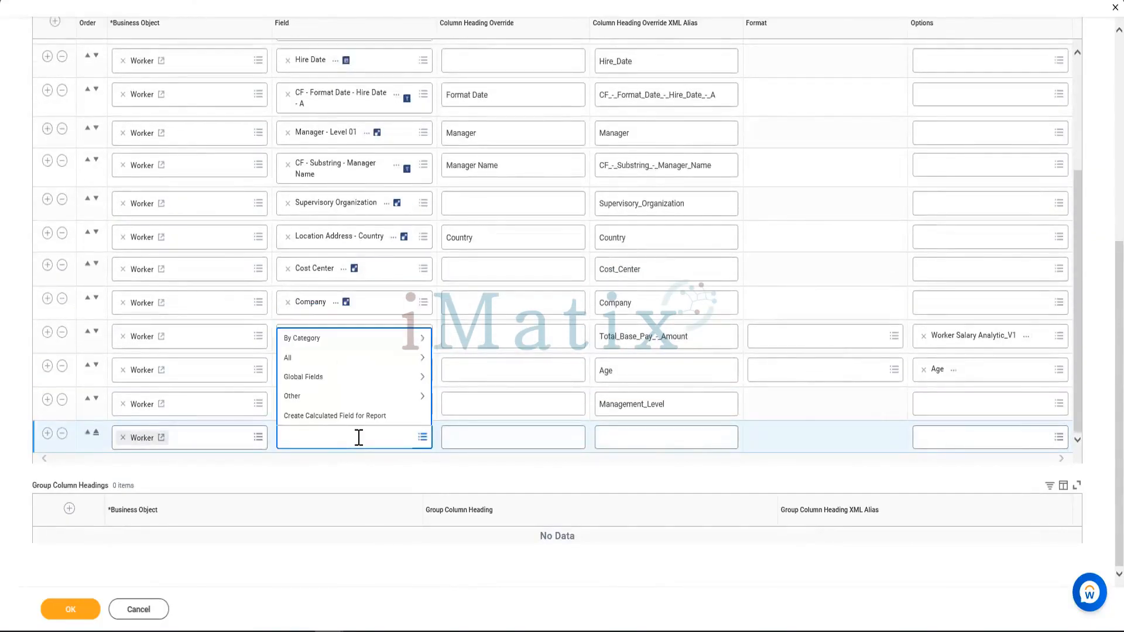
pyautogui.write('CF - Eval - Employee Status')
pyautogui.press('Return')
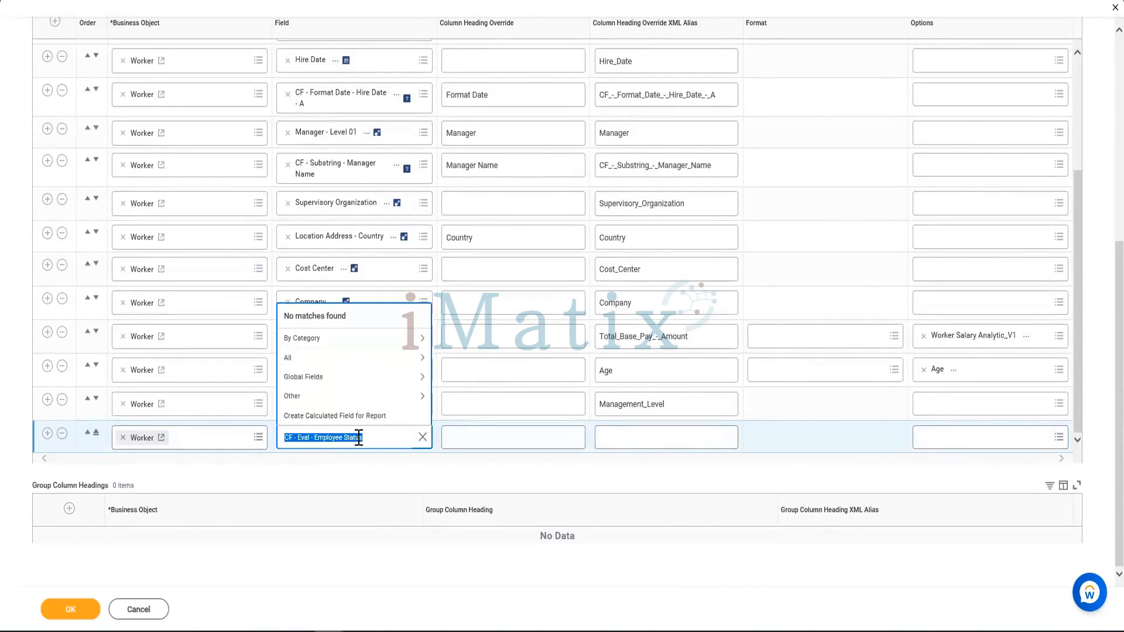
# Clear the new row's field search, recopy the name from the saved calculated field's page, and search for CF - Eval - Employee Status again.
pyautogui.click(375, 437)
pyautogui.scroll(1, 376, 435)
pyautogui.scroll(-1, 377, 436)
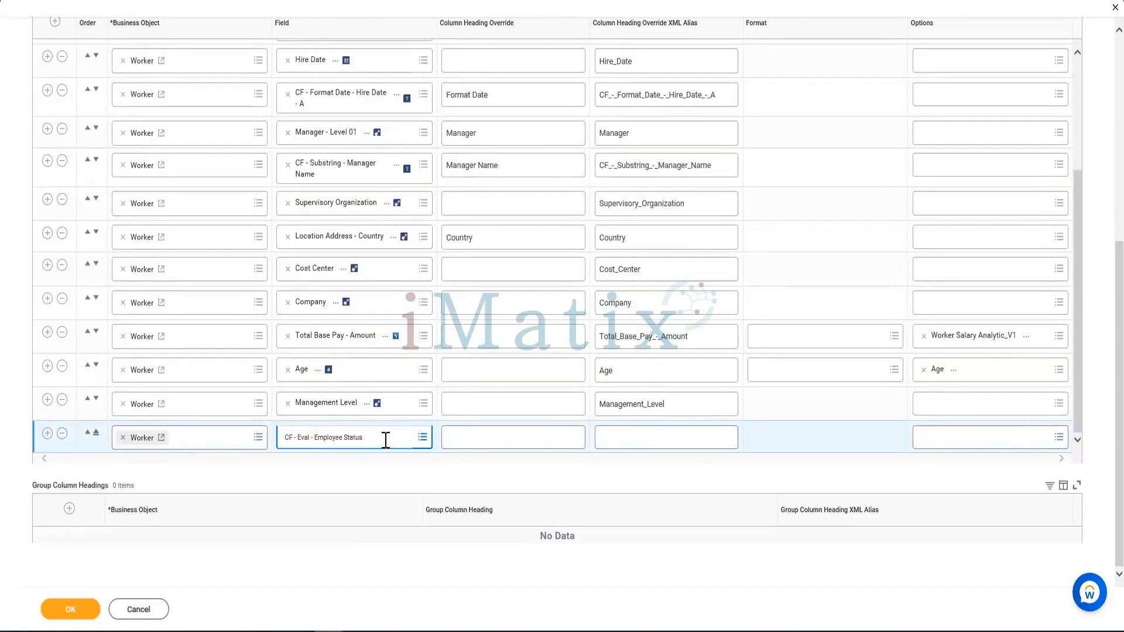
pyautogui.hotkey('ctrl', 'a')
pyautogui.press('BackSpace')
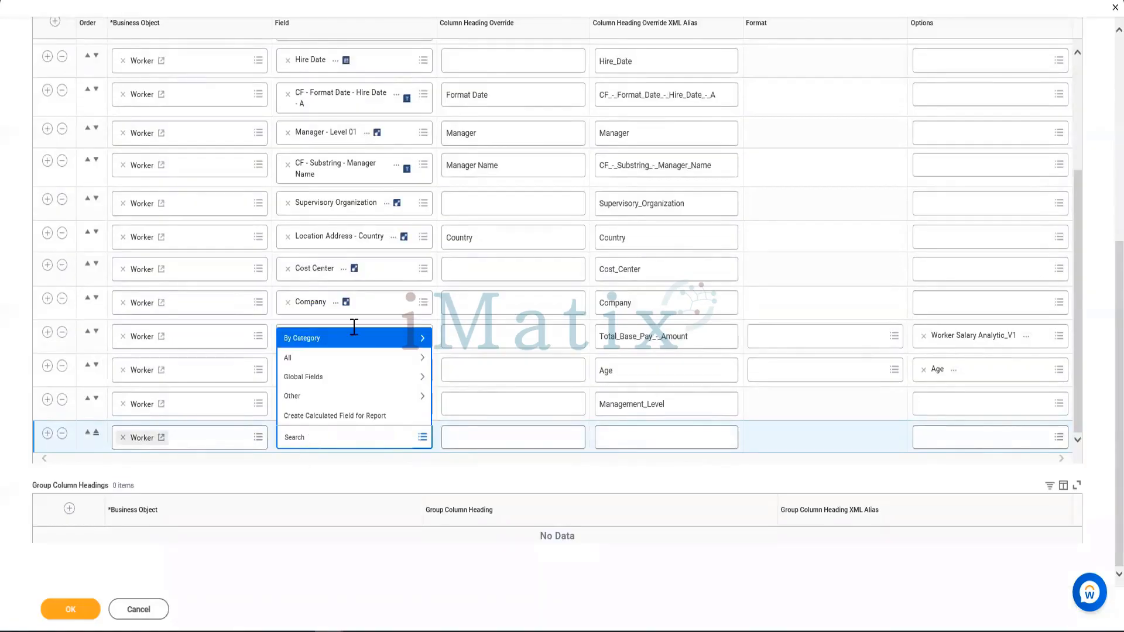
pyautogui.hotkey('alt', 'Tab')
pyautogui.click(212, 252)
pyautogui.hotkey('alt', 'Tab')
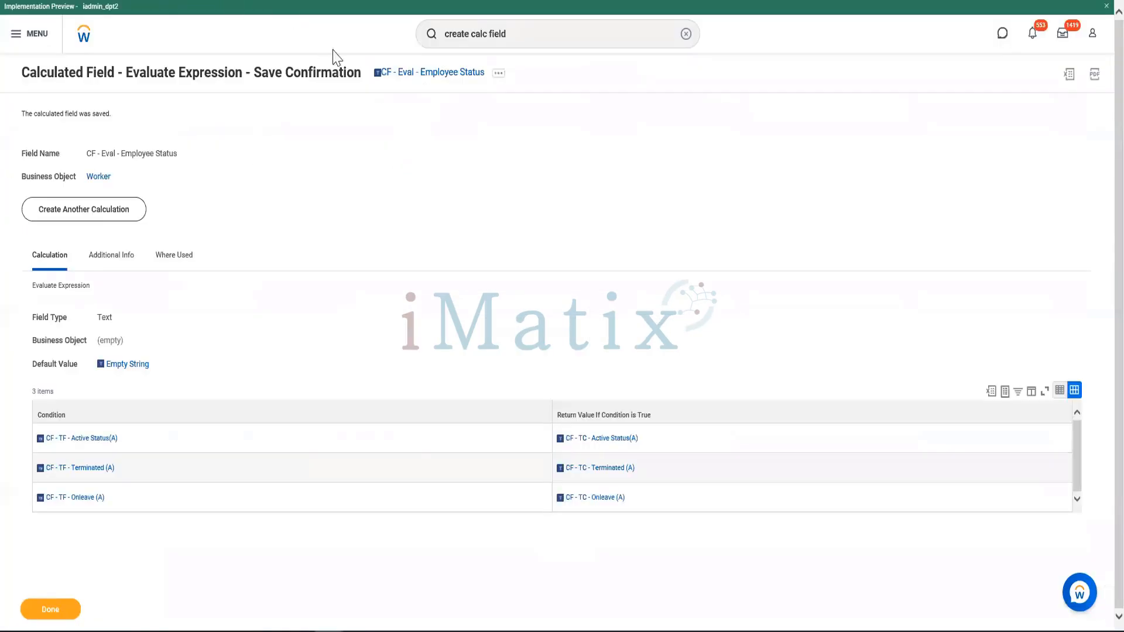
pyautogui.rightClick(428, 81)
pyautogui.click(451, 121)
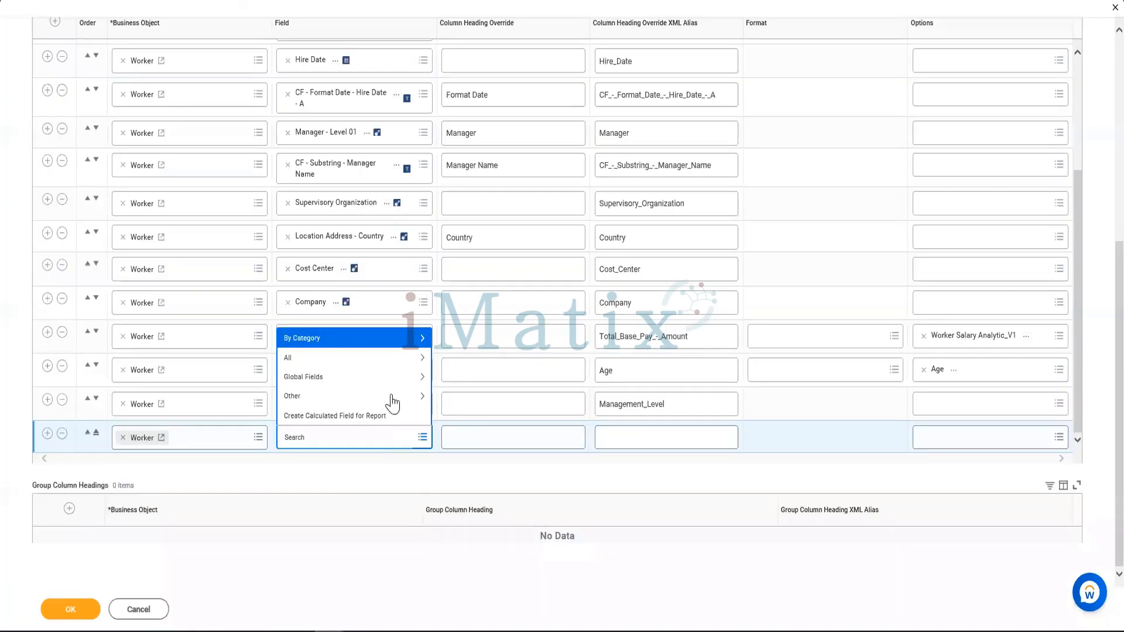
pyautogui.click(326, 436)
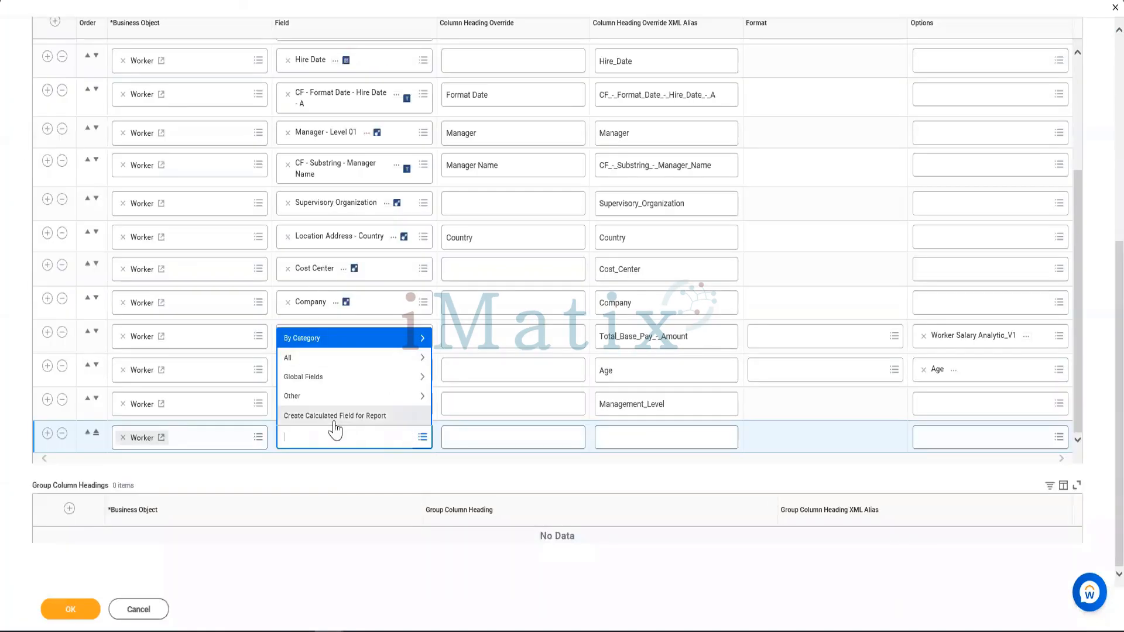
pyautogui.write('CF - Eval - Employee Status')
pyautogui.press('Return')
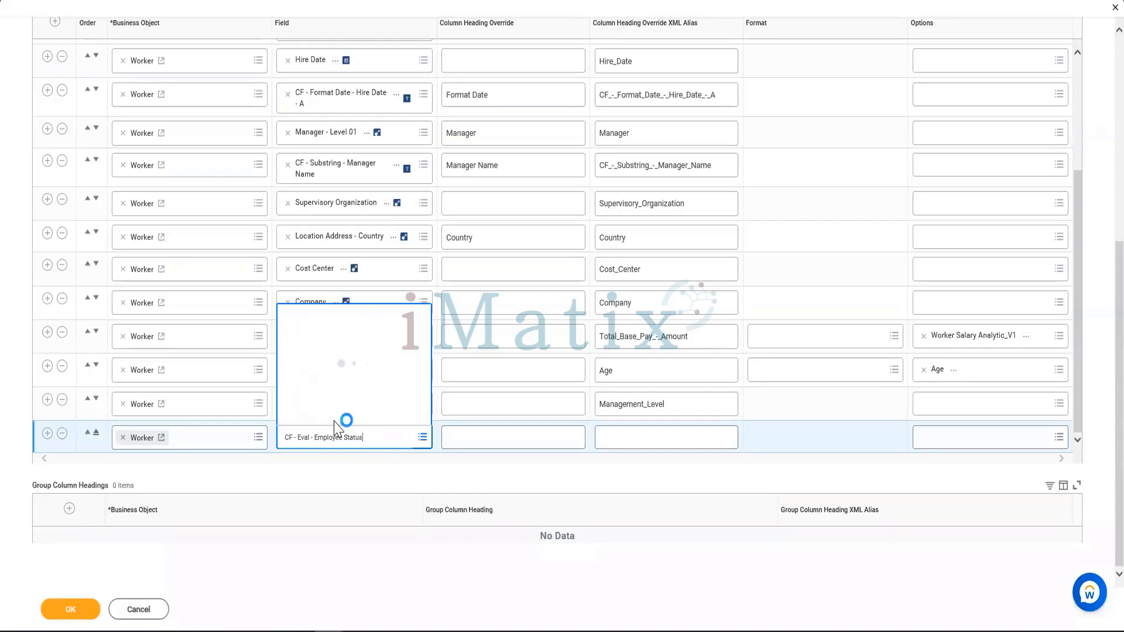
# Remove the unfilled last row from the report columns and save the custom report.
pyautogui.click(291, 469)
pyautogui.click(61, 433)
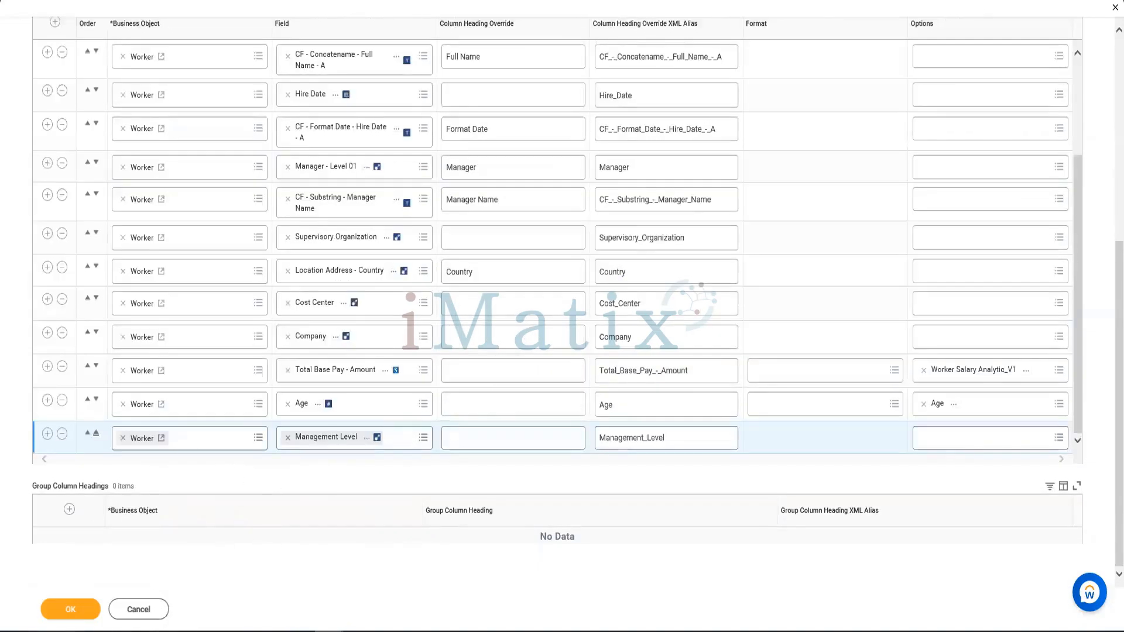
pyautogui.click(73, 609)
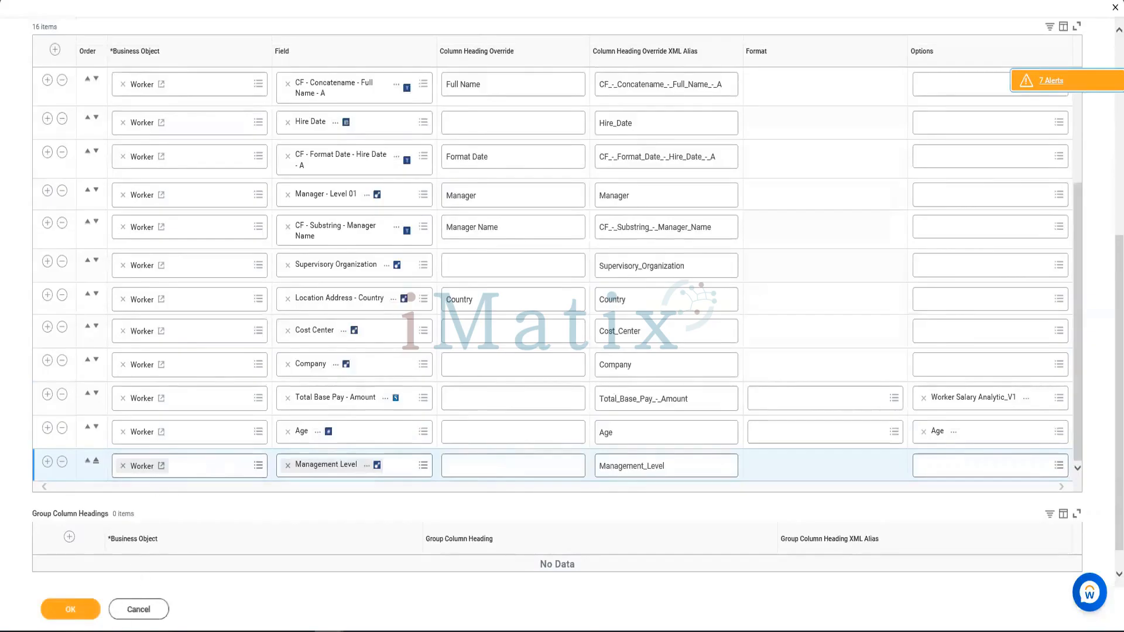
pyautogui.click(73, 609)
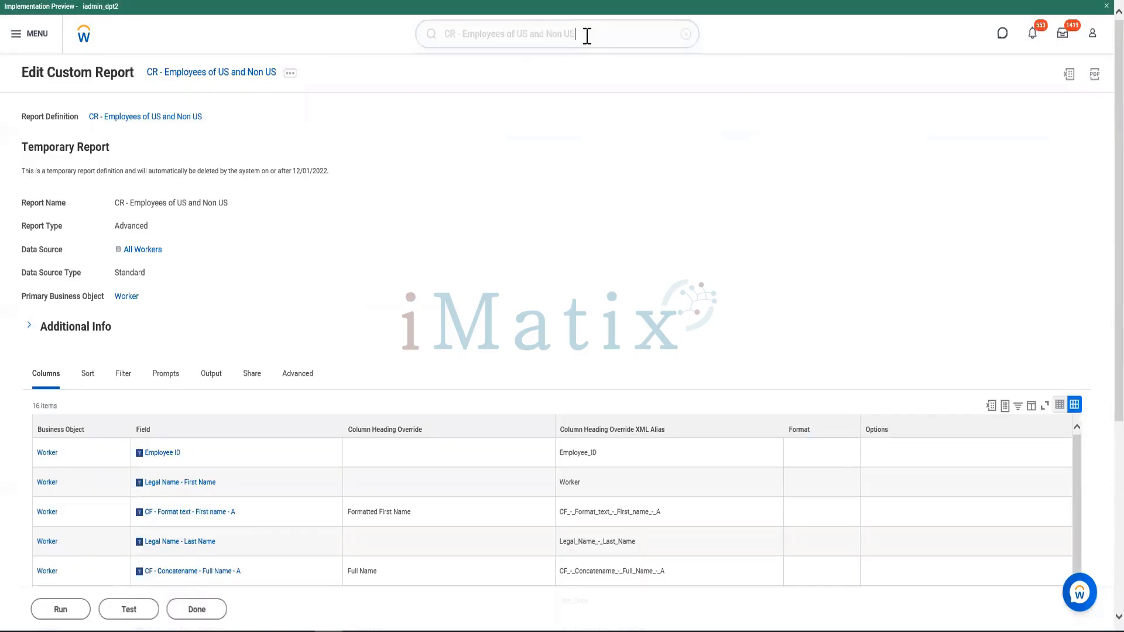
# Search for the HR Officer by first name, open that worker's profile and start a proxy session on their behalf.
pyautogui.click(588, 41)
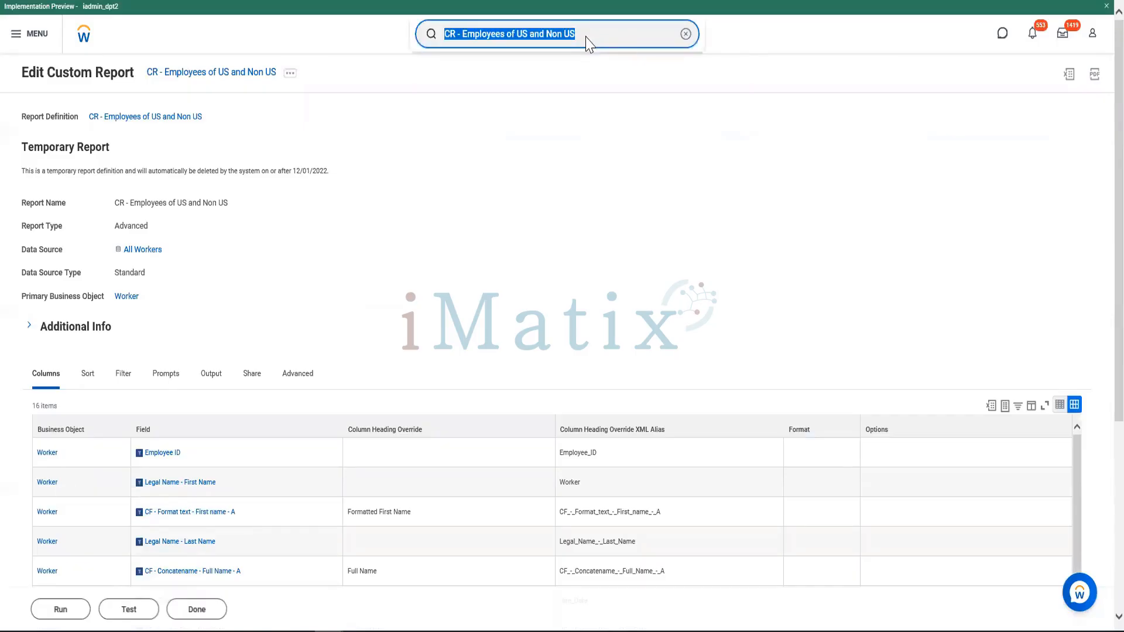
pyautogui.write('logan')
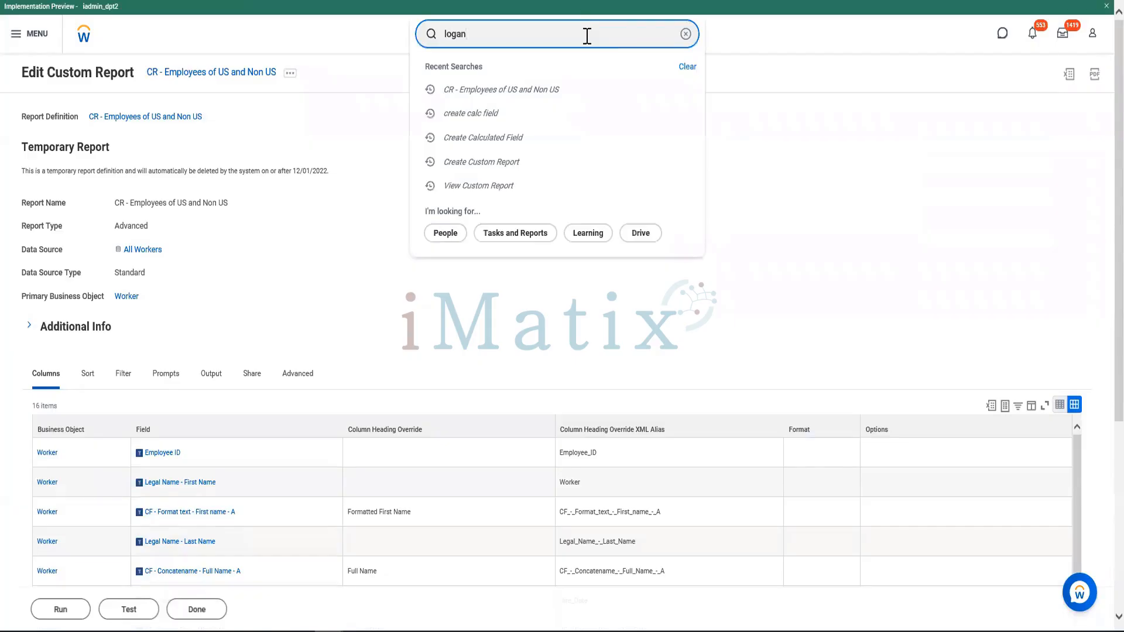
pyautogui.click(478, 147)
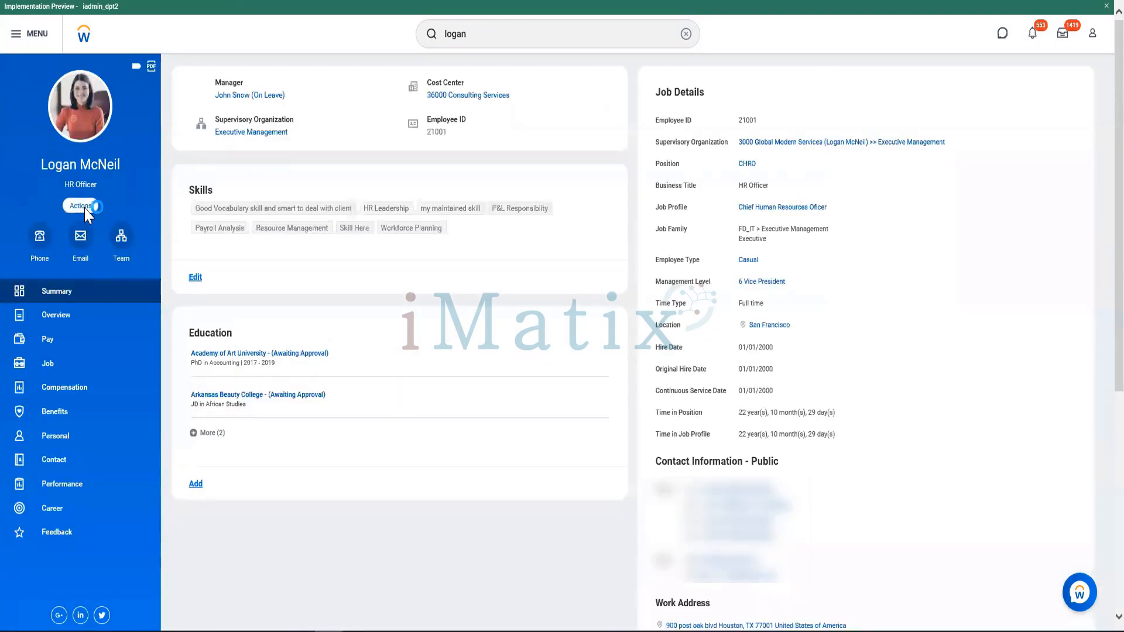
pyautogui.click(84, 208)
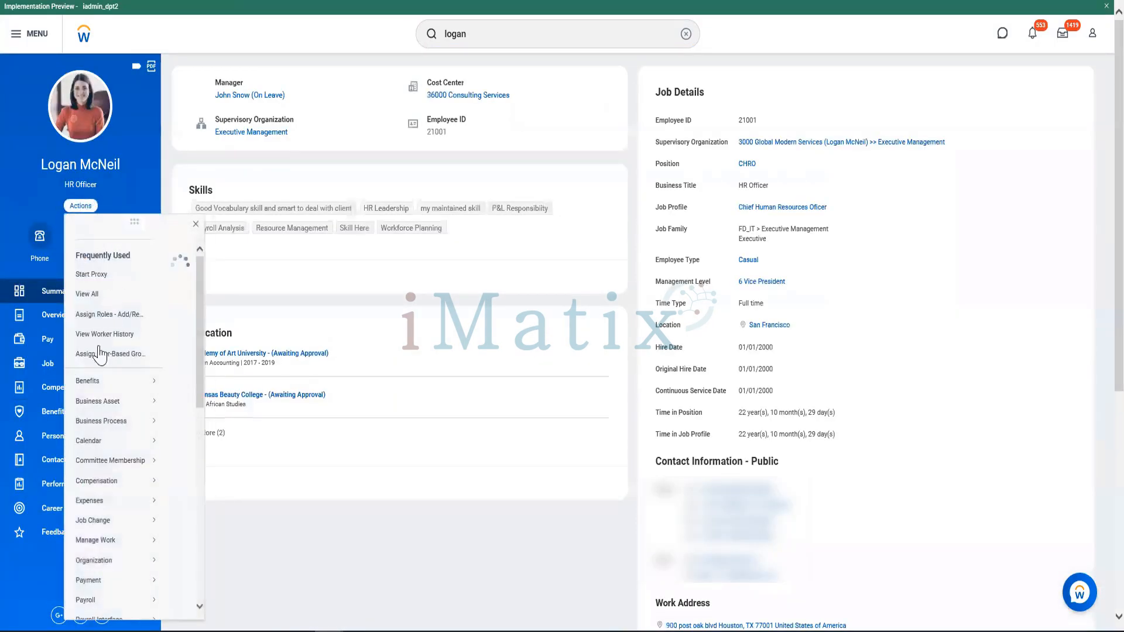
pyautogui.click(104, 274)
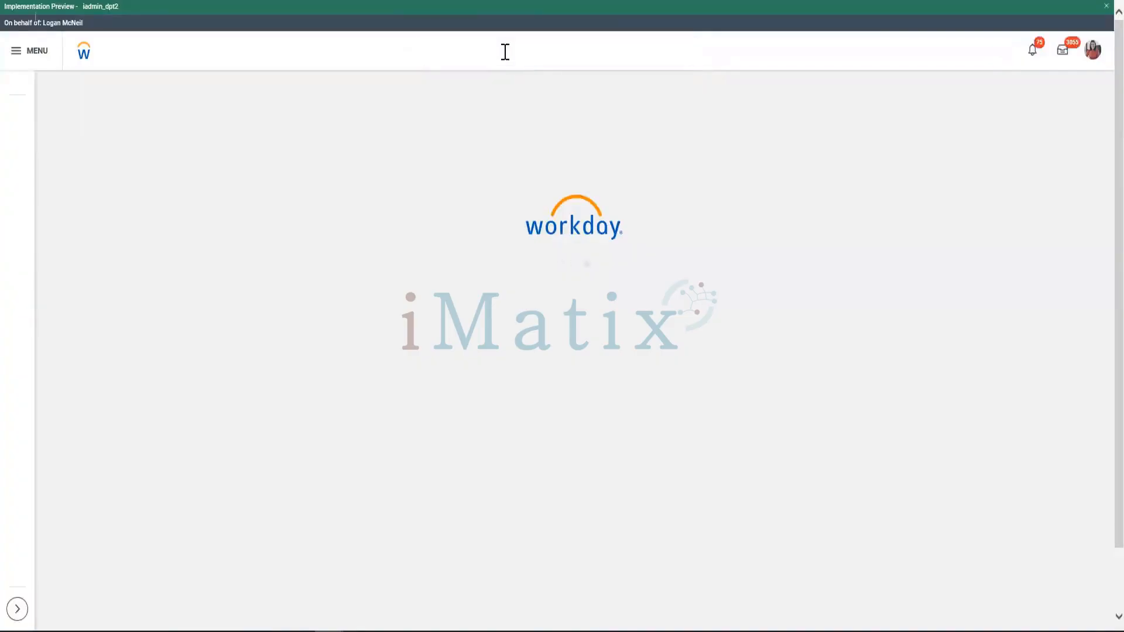
# Search for "rd: US and", and open the custom report CR - Employees of US and Non US for editing.
pyautogui.click(504, 51)
pyautogui.write('rd')
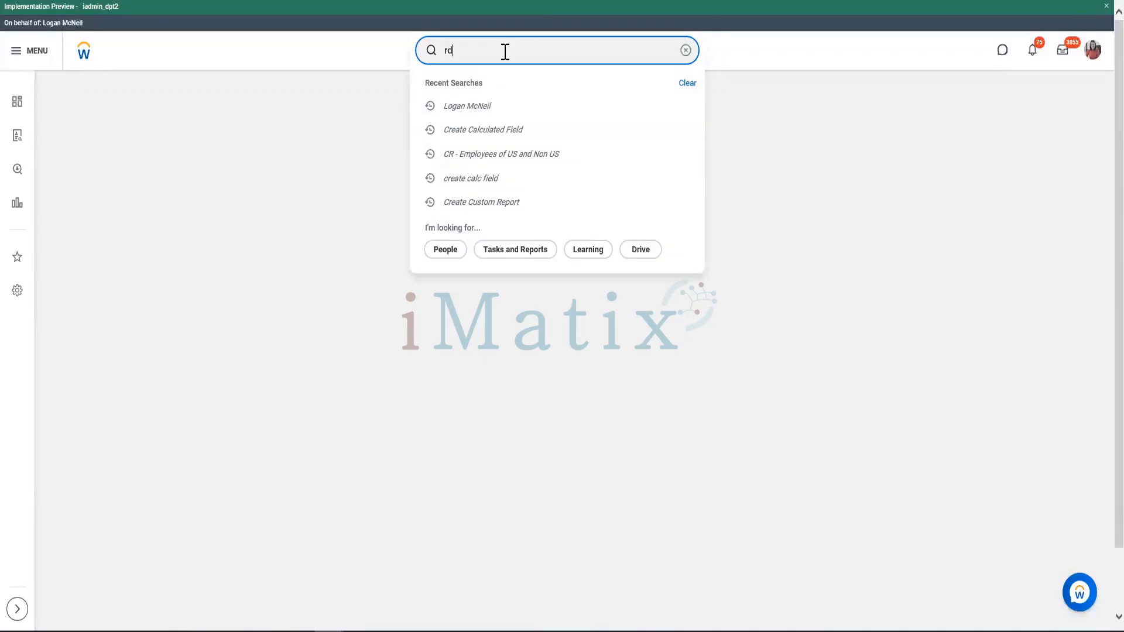
pyautogui.write(': US and')
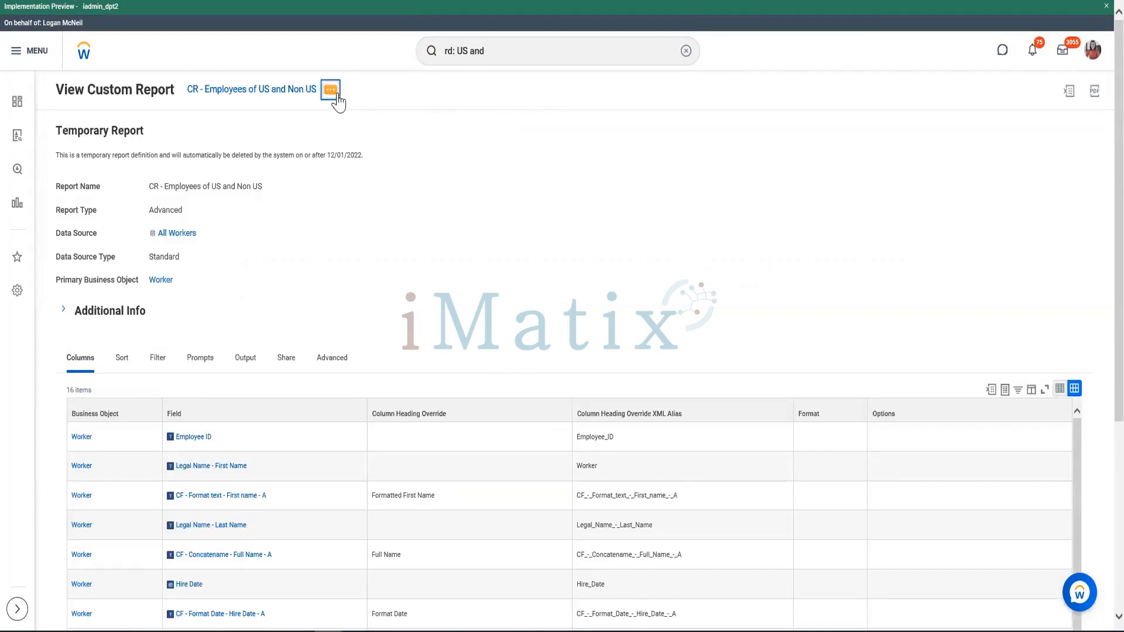
pyautogui.click(336, 95)
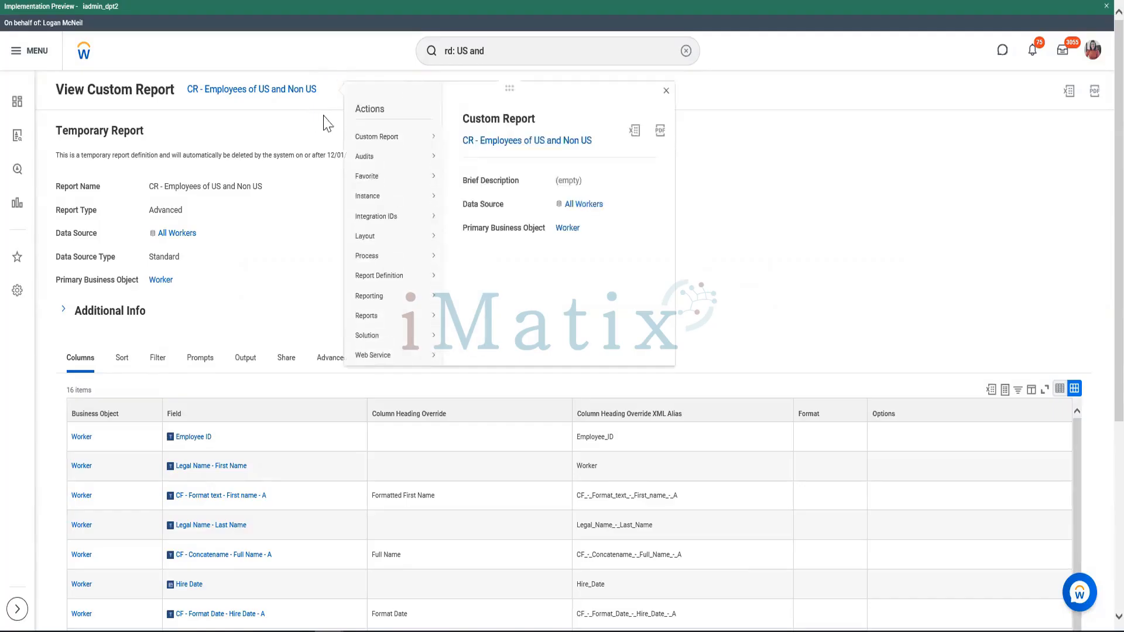
pyautogui.moveTo(371, 146)
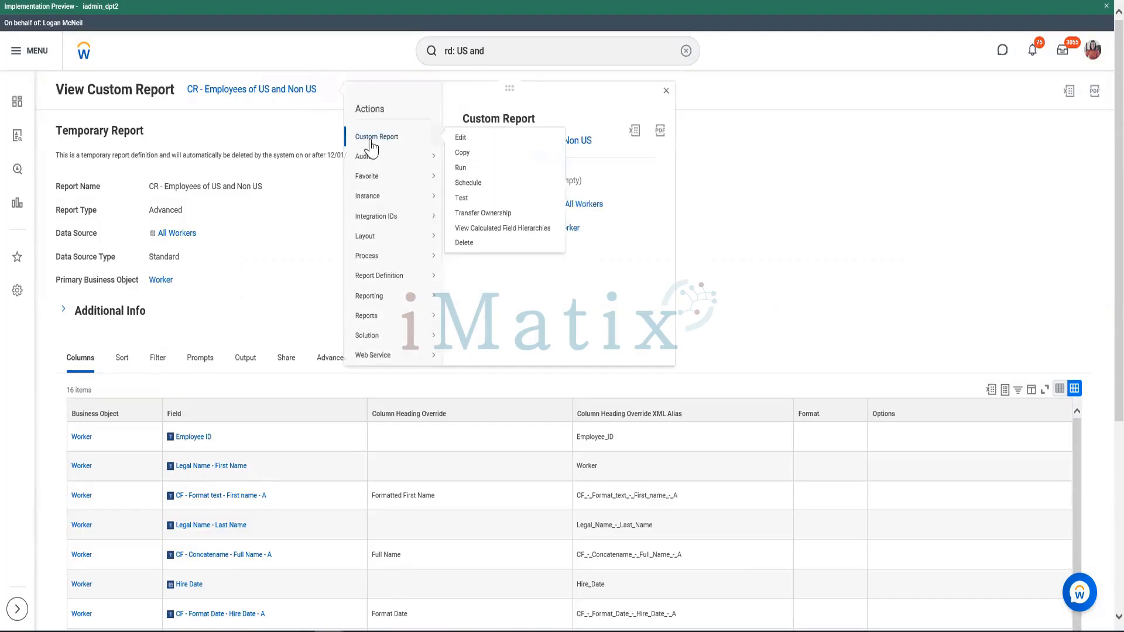
pyautogui.click(460, 138)
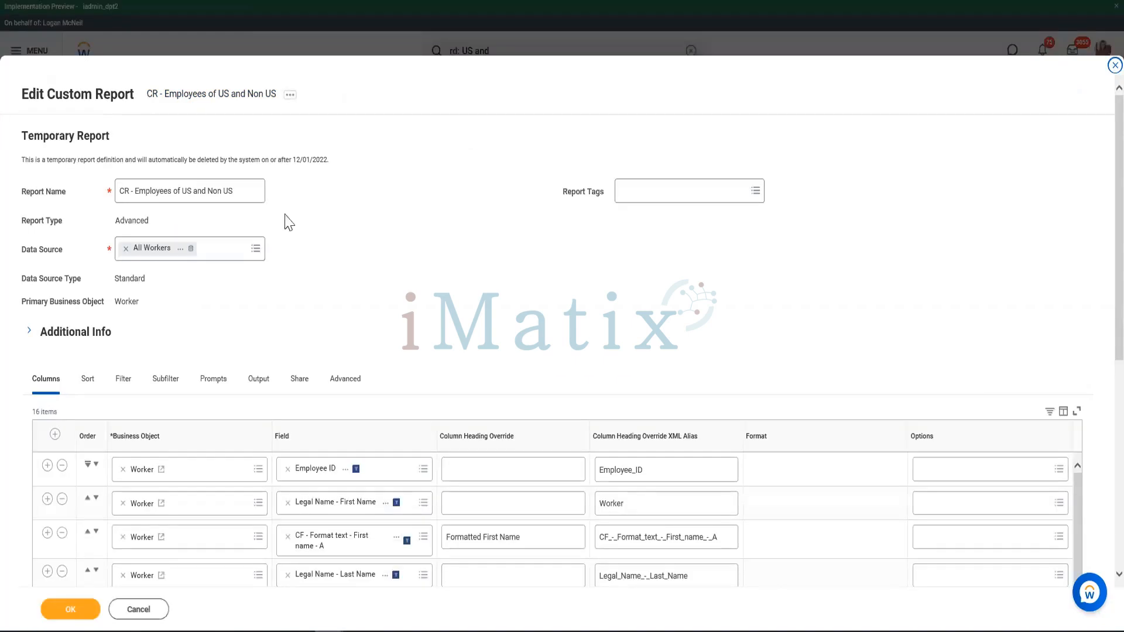
# Add a new column row after Management Level and set its field to CF - Eval - Employee Status.
pyautogui.scroll(-10, 469, 240)
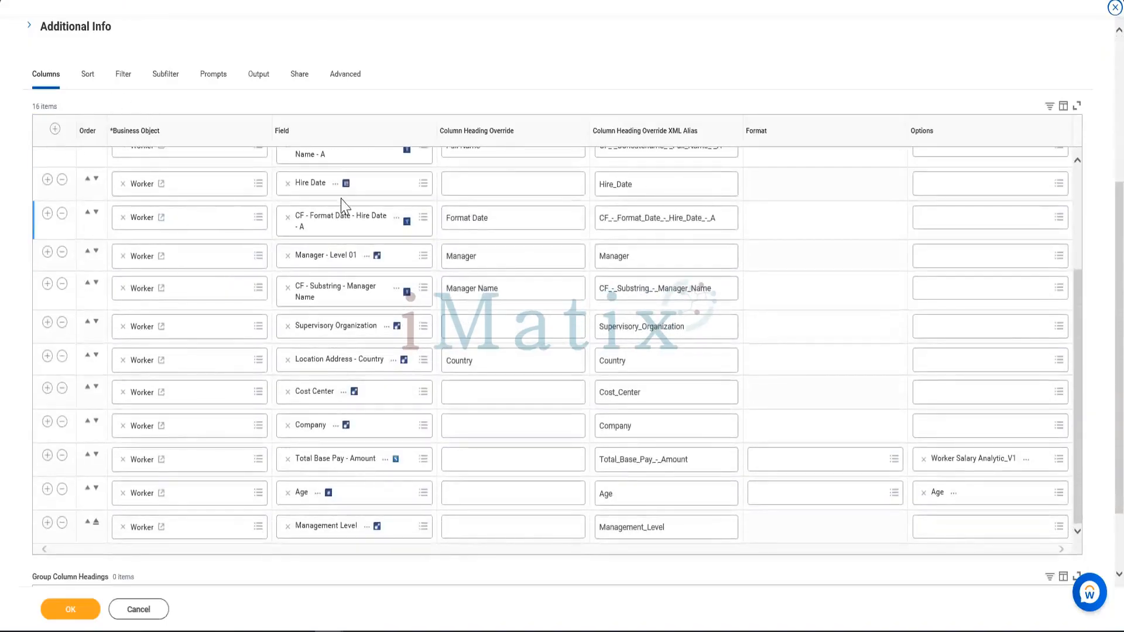
pyautogui.scroll(-3, 364, 321)
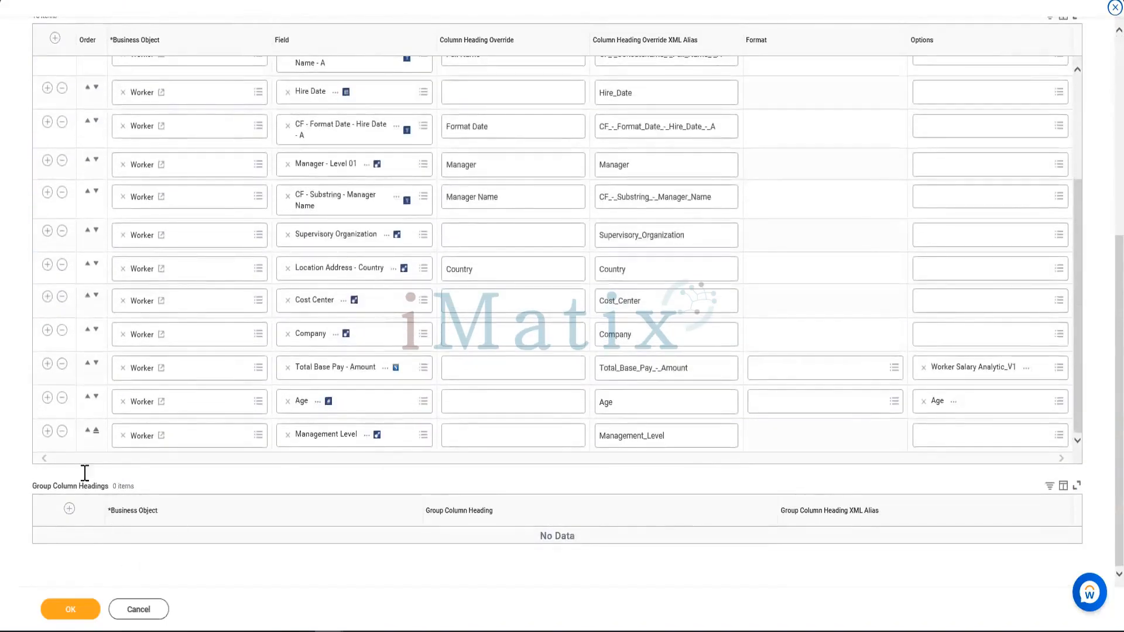
pyautogui.click(49, 435)
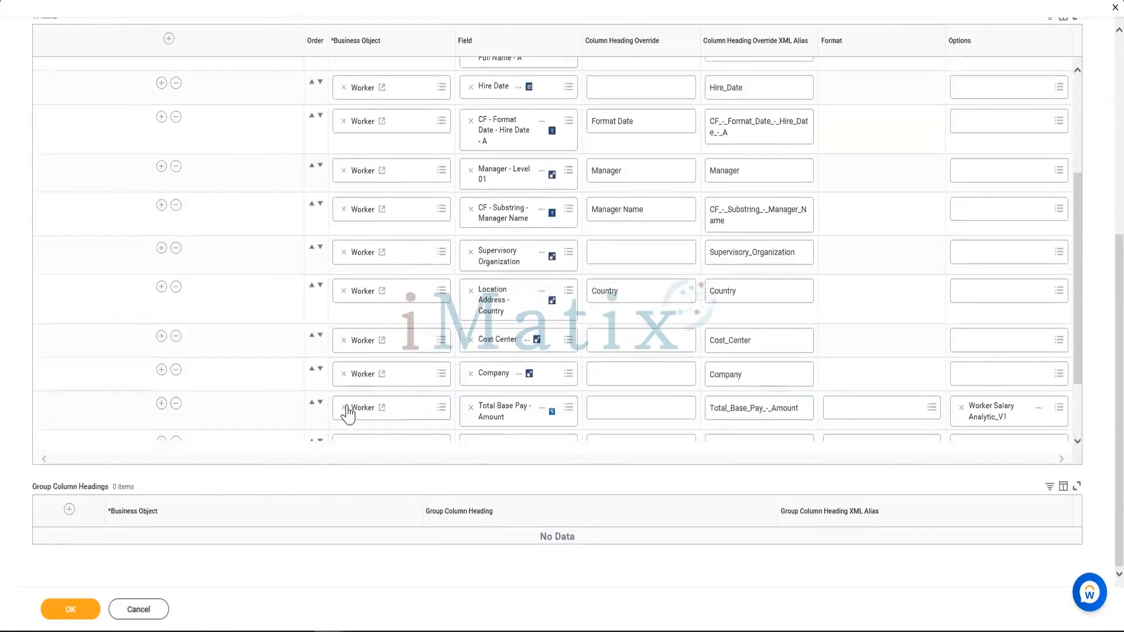
pyautogui.click(323, 447)
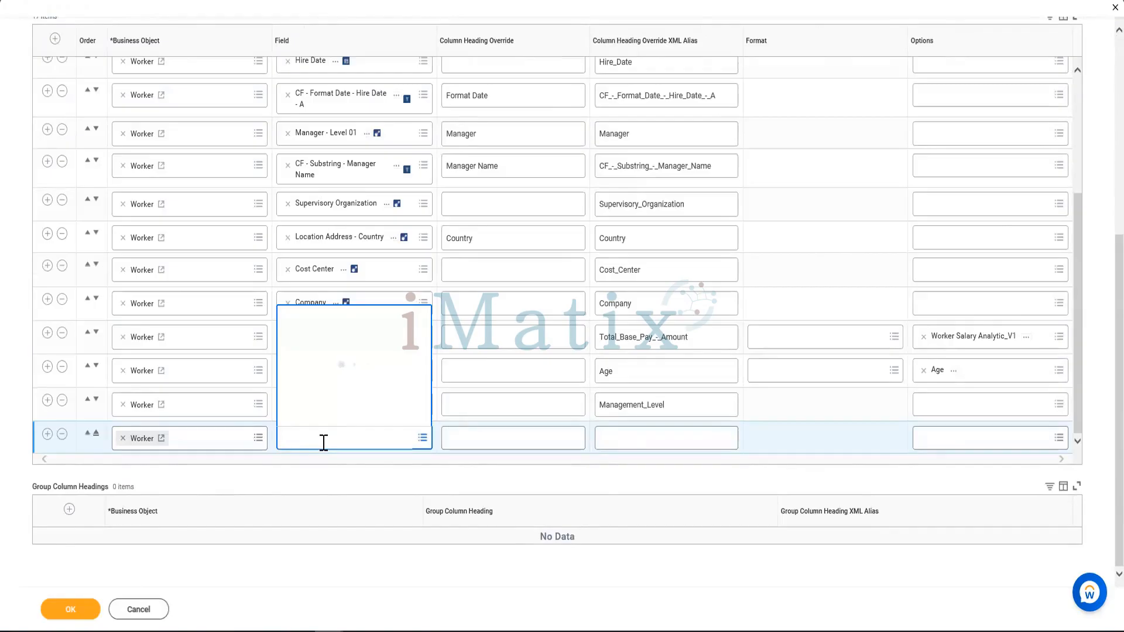
pyautogui.write('CF - Eval - Employee Status')
pyautogui.press('Return')
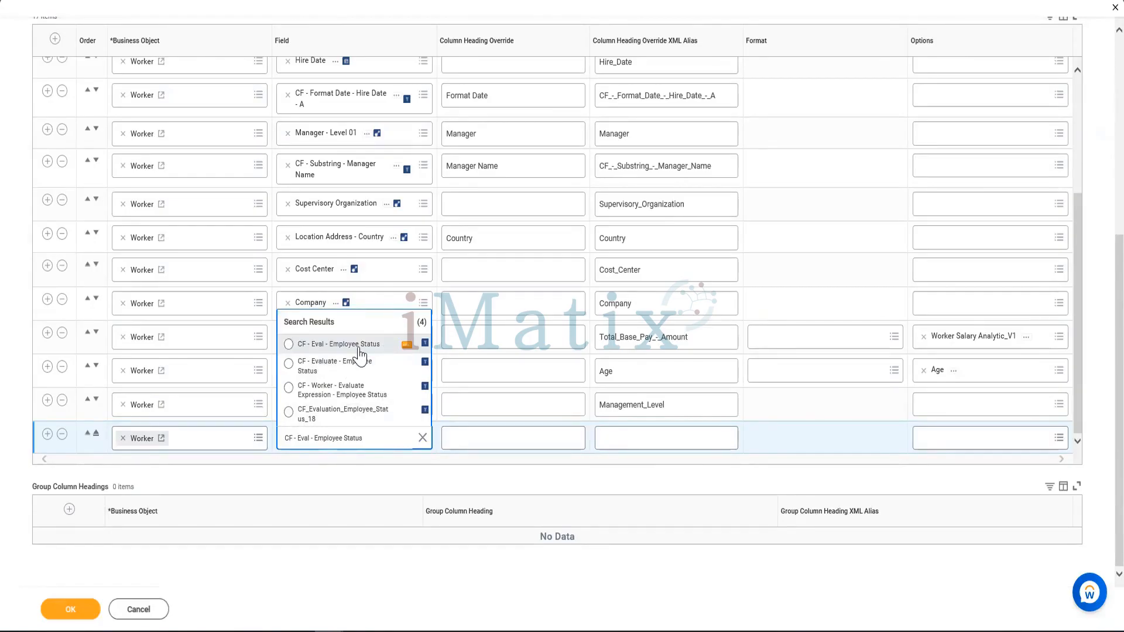
pyautogui.click(339, 344)
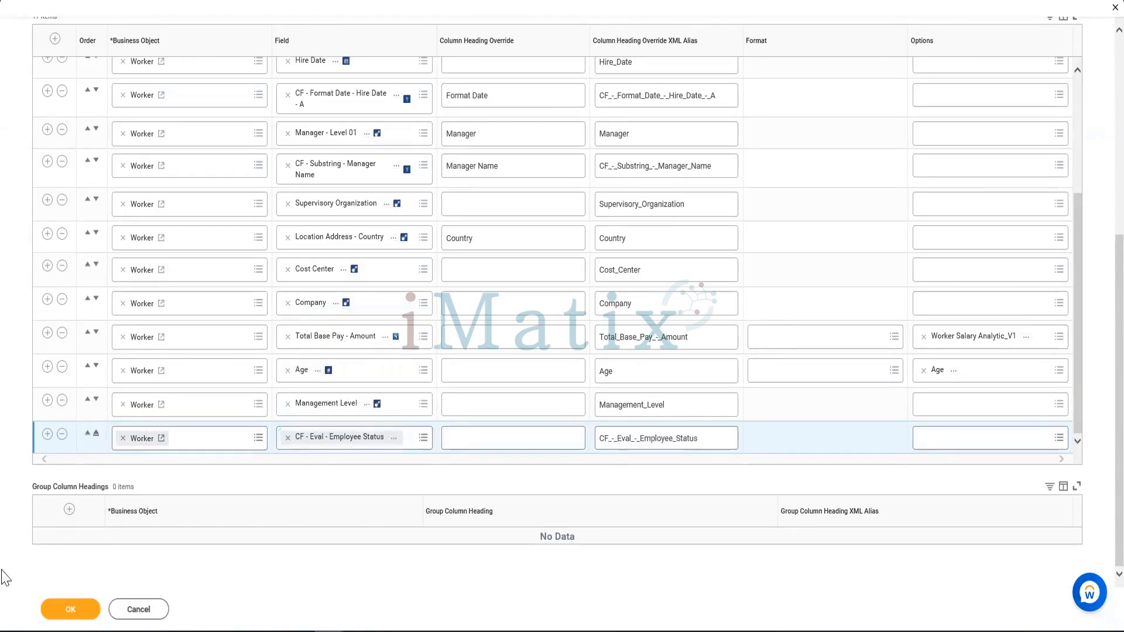
# Save the custom report, accepting the alerts, and open the error details for the saved definition.
pyautogui.click(77, 614)
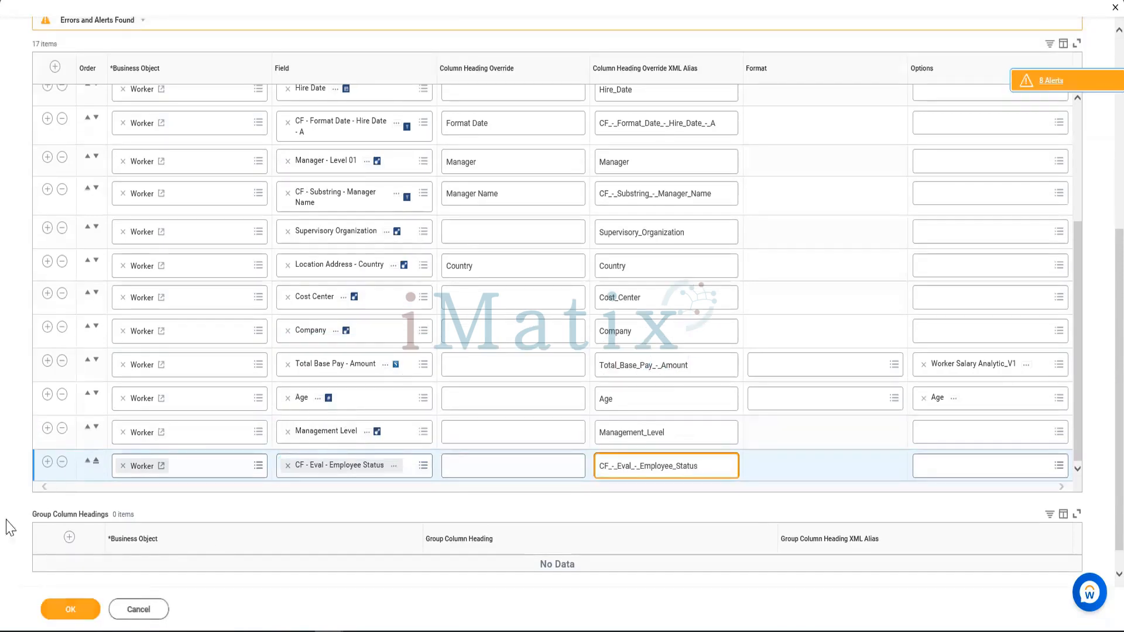
pyautogui.click(70, 609)
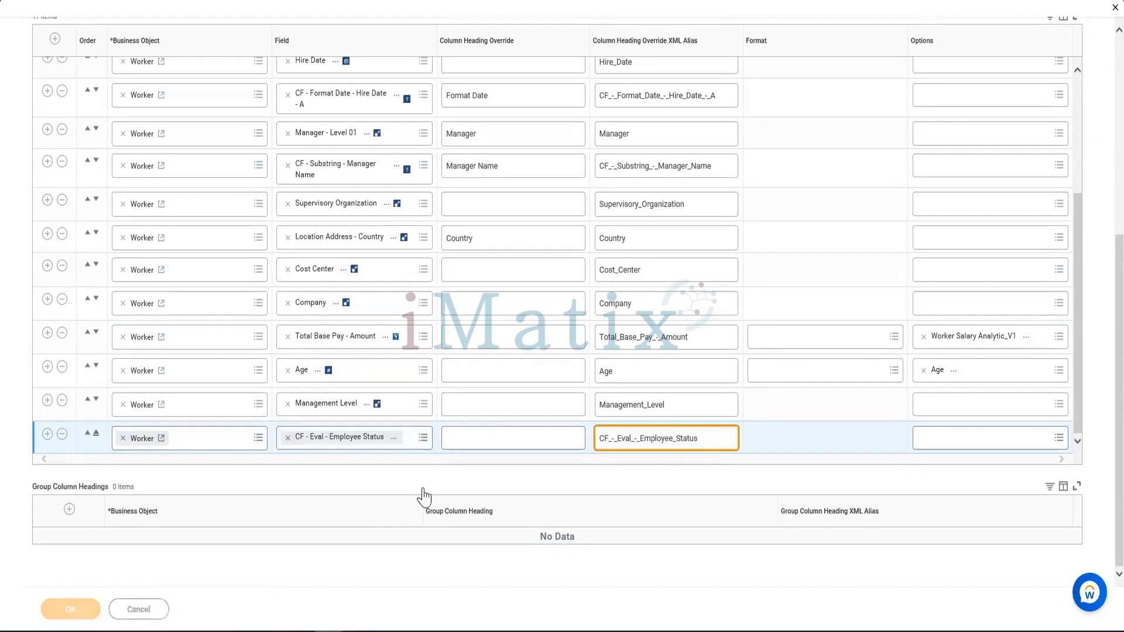
pyautogui.click(486, 436)
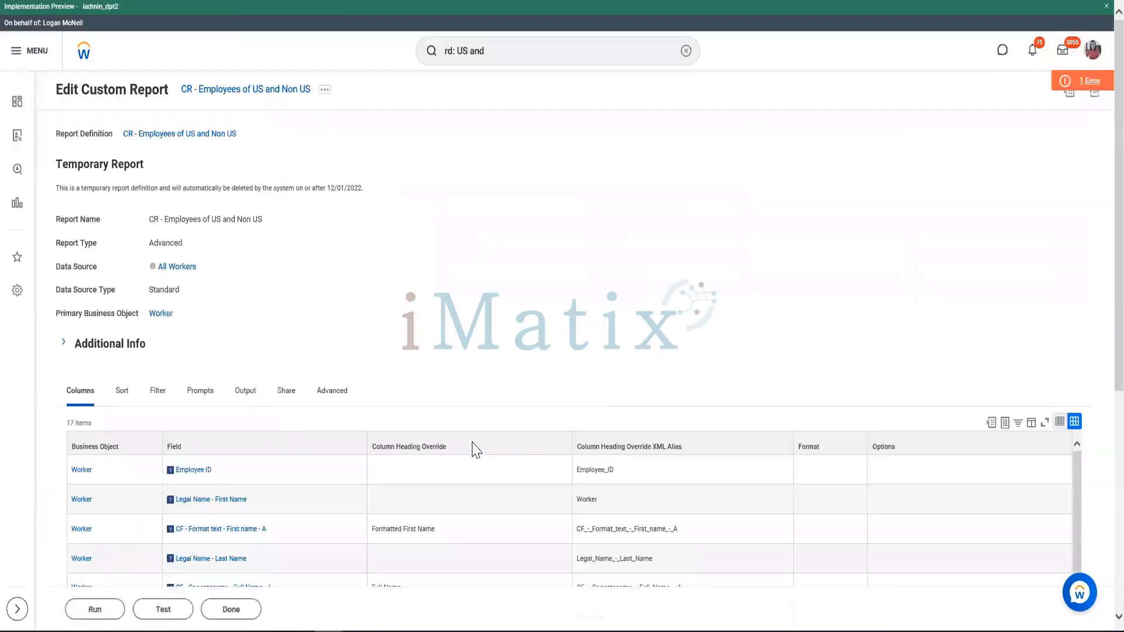
pyautogui.click(1045, 79)
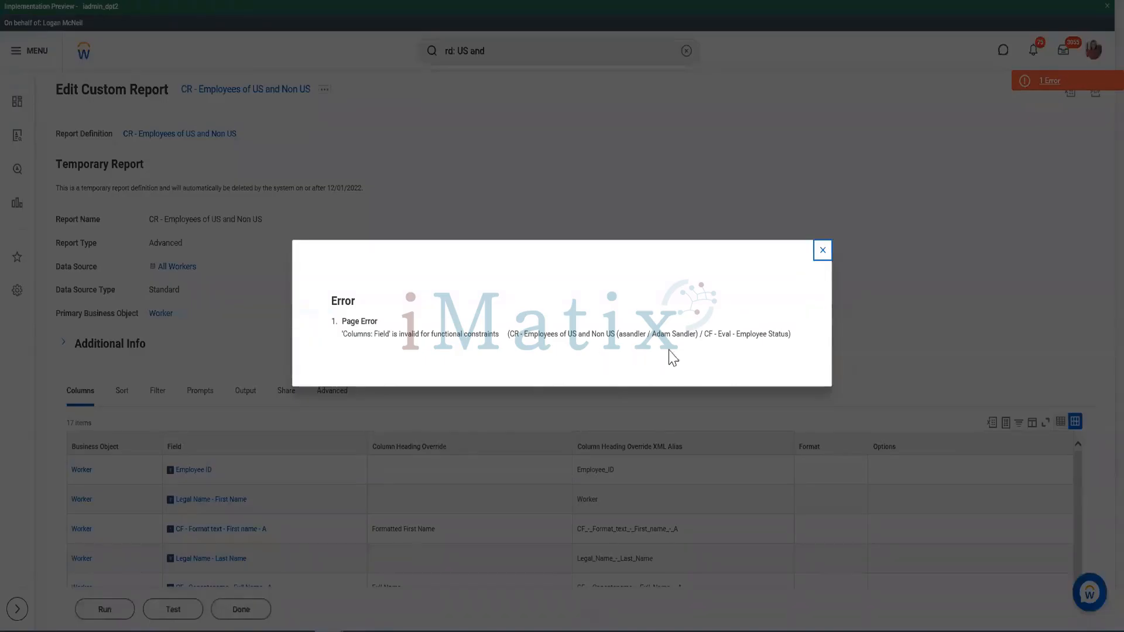
# Transfer ownership of the custom report CR - Employees of US and Non US to the HR Officer being proxied.
pyautogui.click(824, 250)
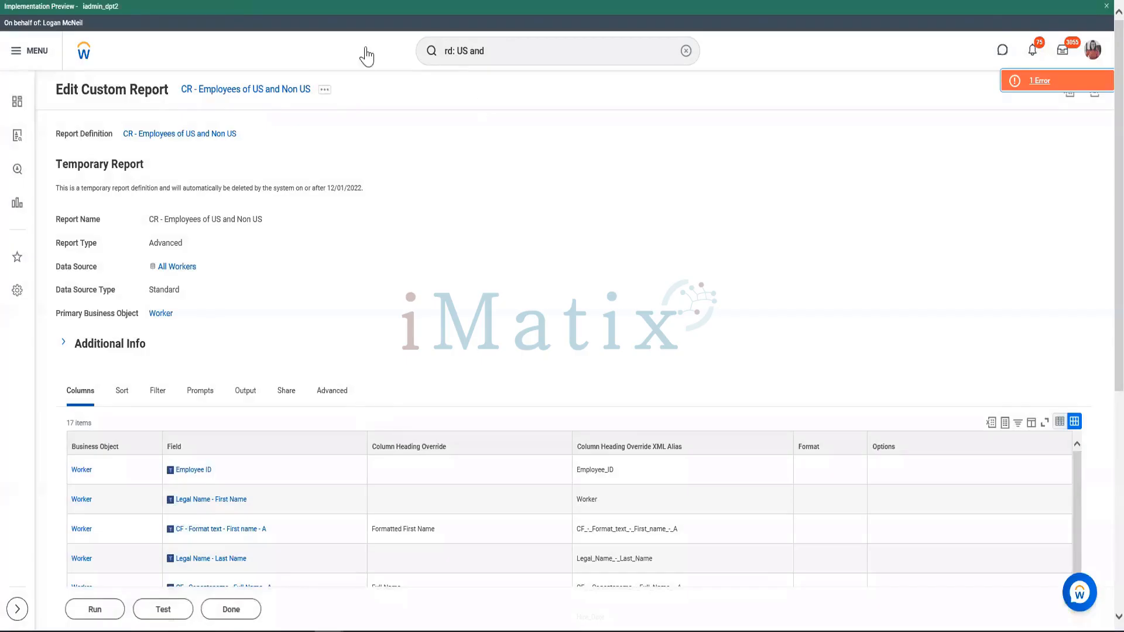
pyautogui.click(325, 92)
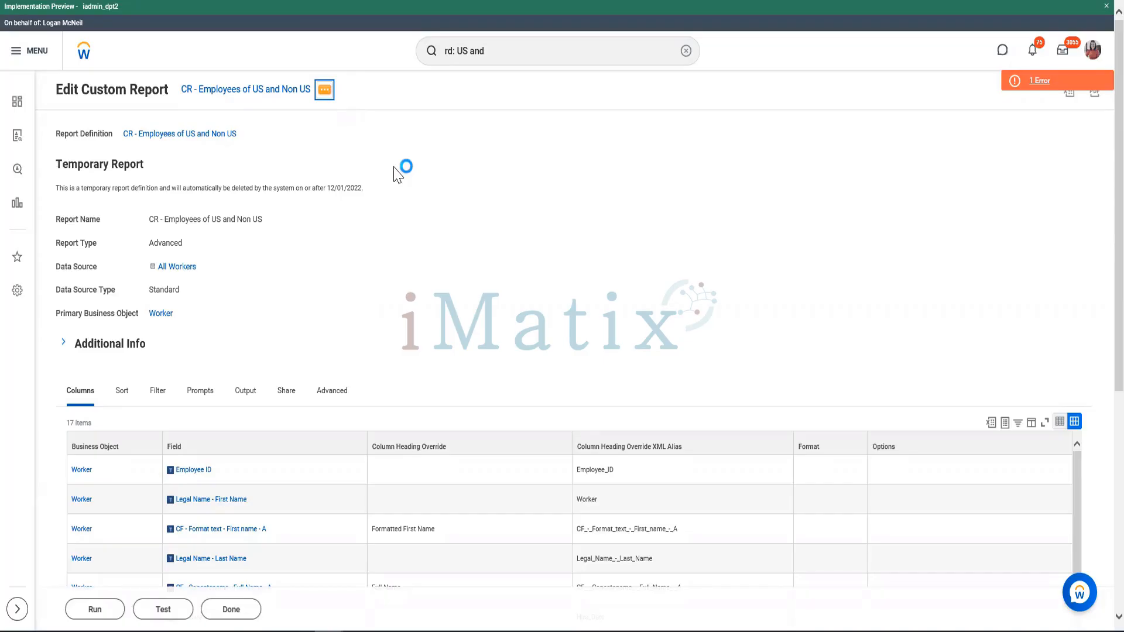
pyautogui.moveTo(383, 140)
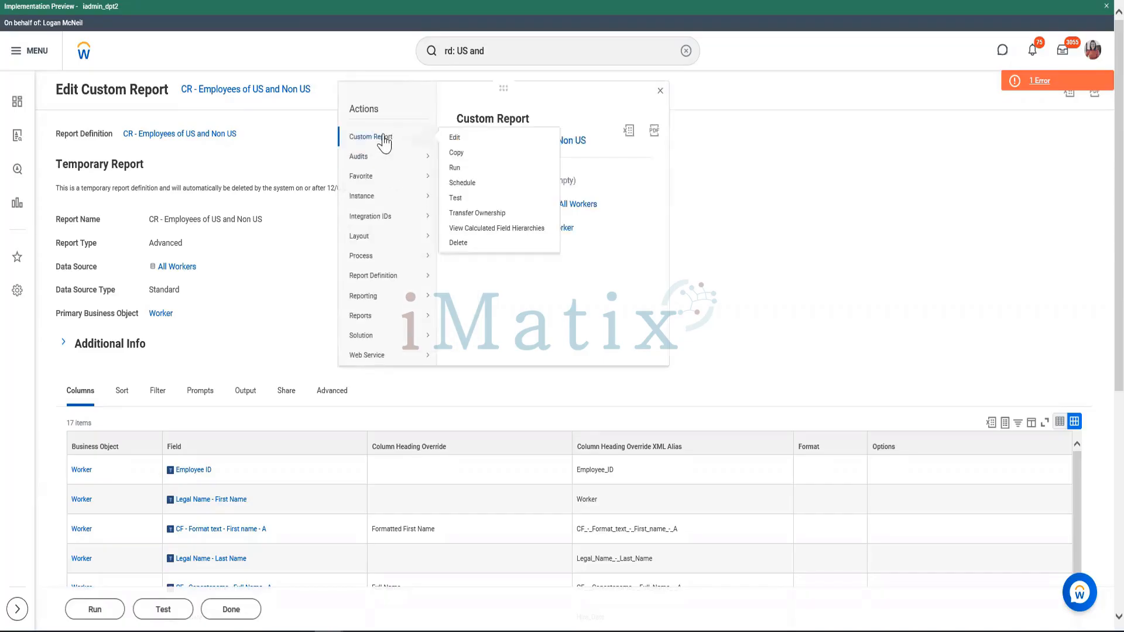
pyautogui.click(477, 214)
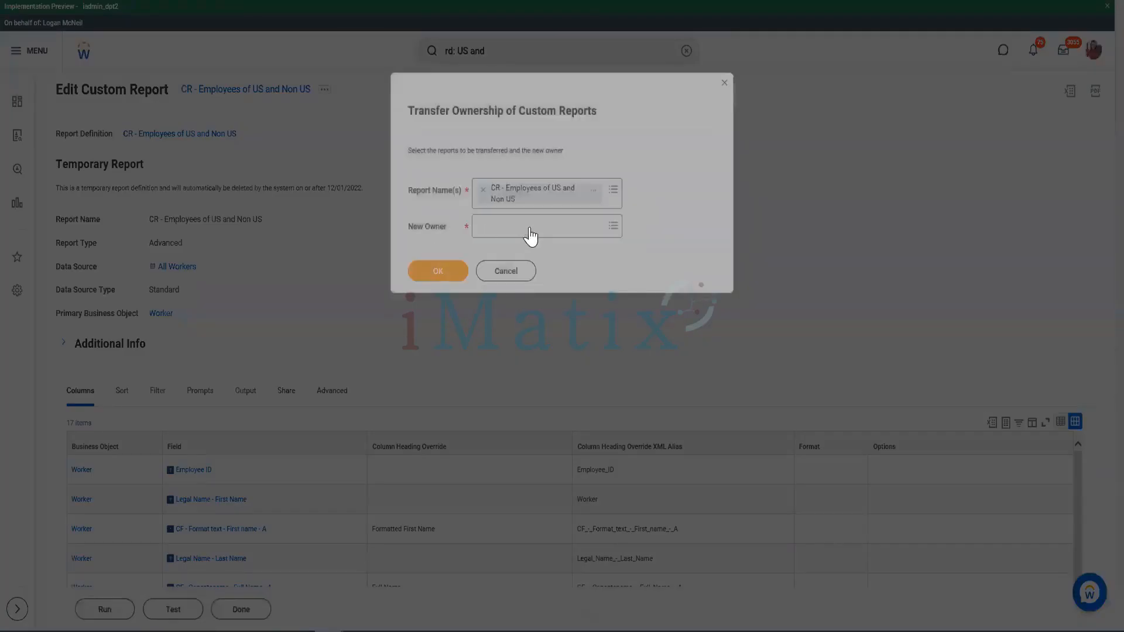
pyautogui.click(531, 227)
pyautogui.write('logan')
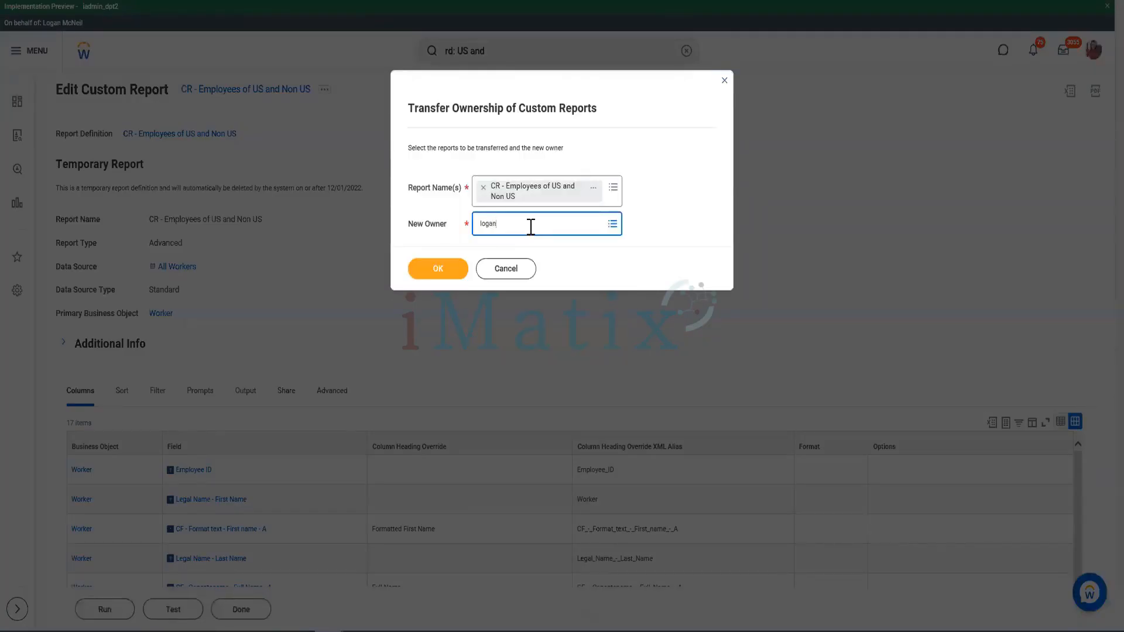
pyautogui.press('Return')
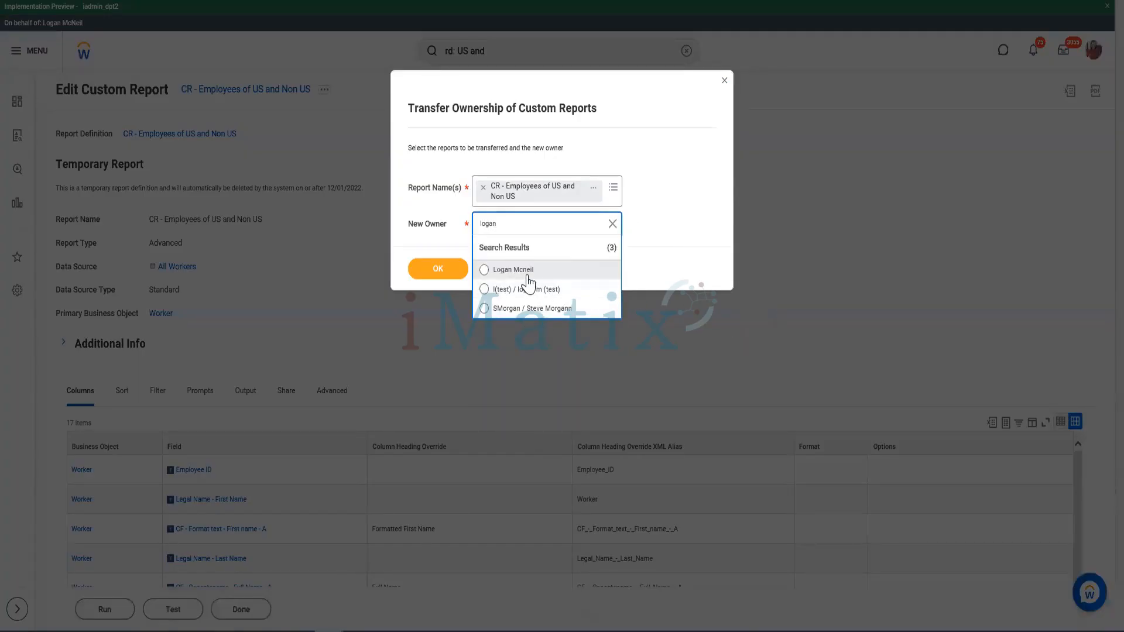
pyautogui.click(527, 273)
pyautogui.click(452, 272)
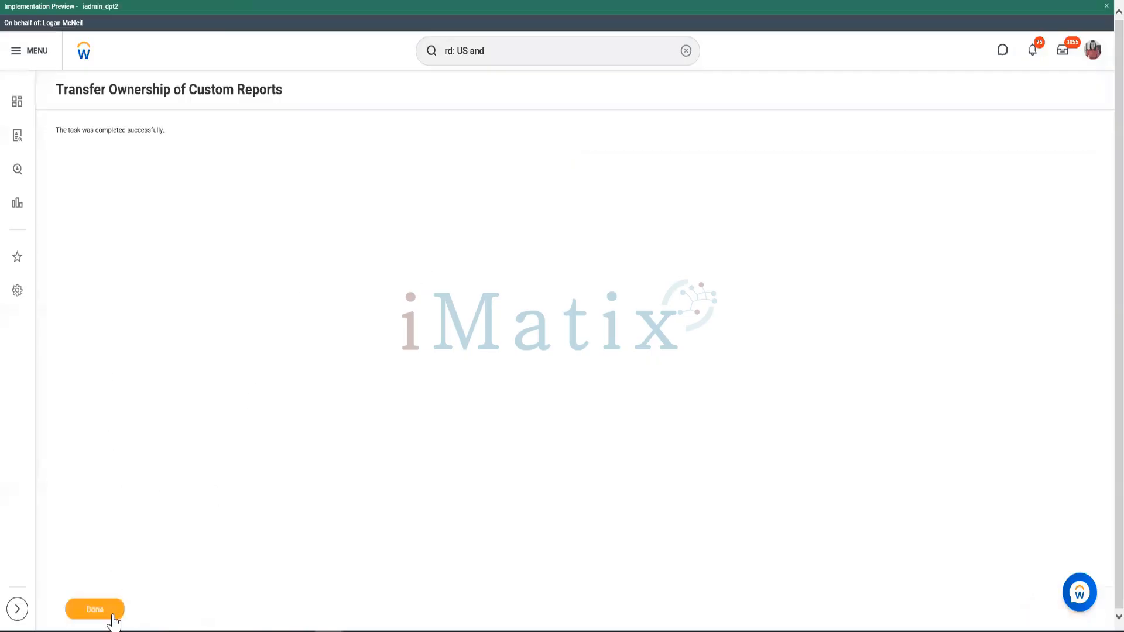
pyautogui.click(113, 614)
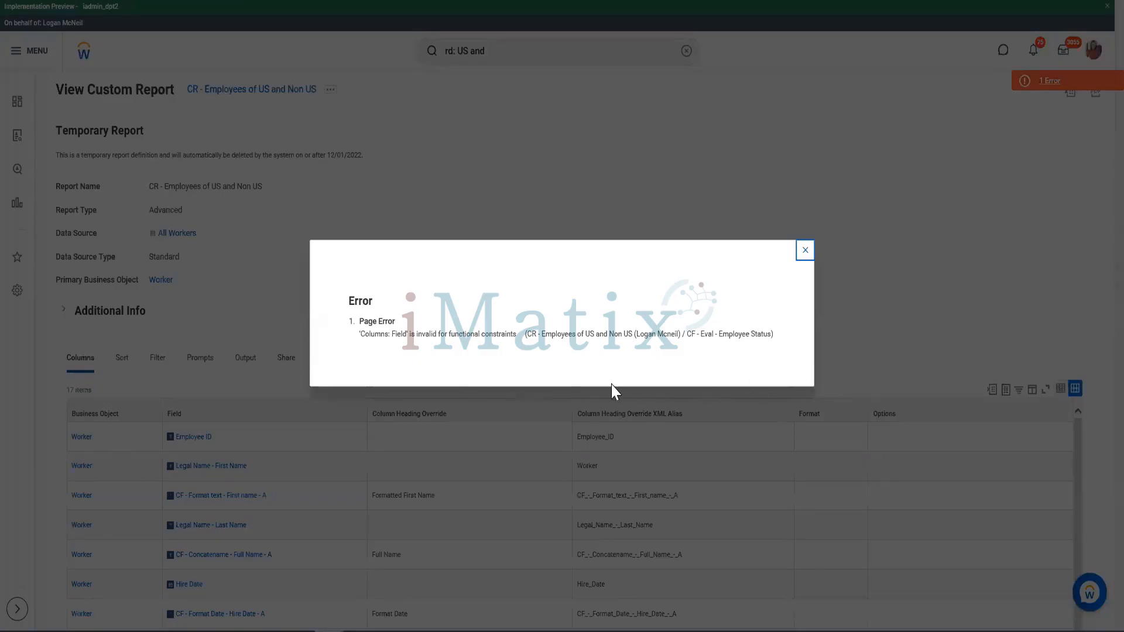
# Transfer ownership of CR - Employees of US and Non US to another worker, found by first name.
pyautogui.click(807, 253)
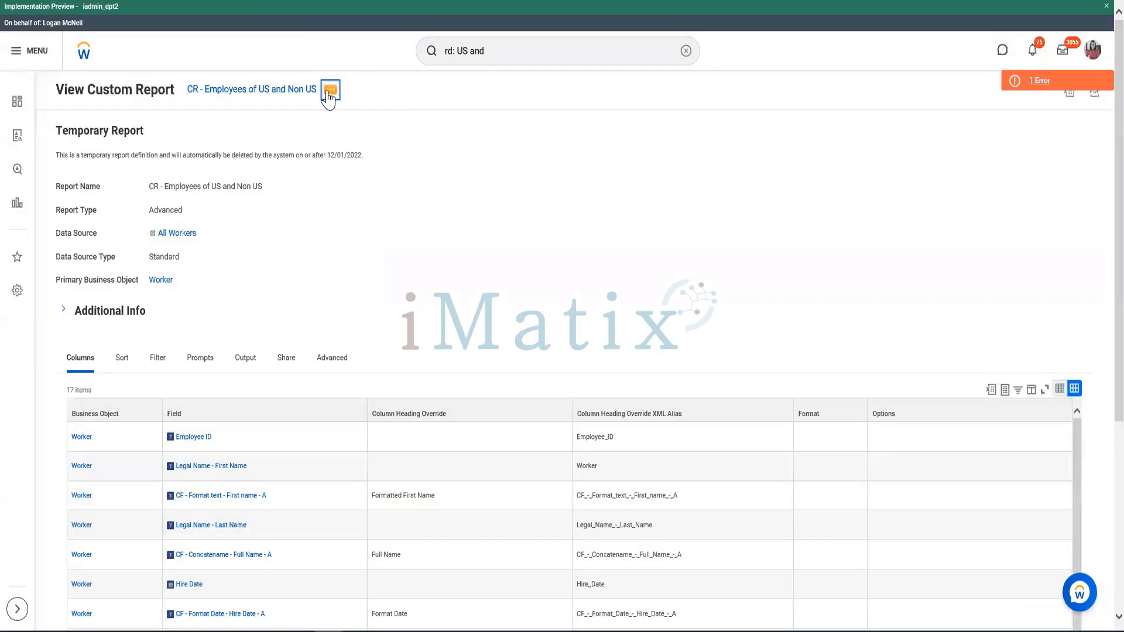
pyautogui.click(330, 91)
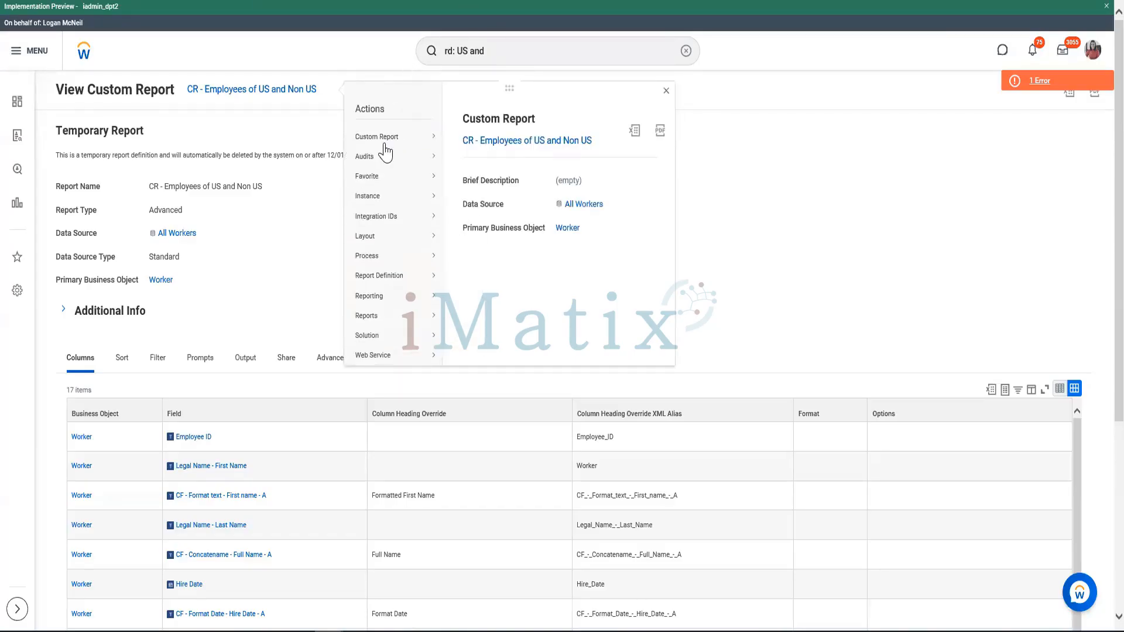
pyautogui.moveTo(385, 154)
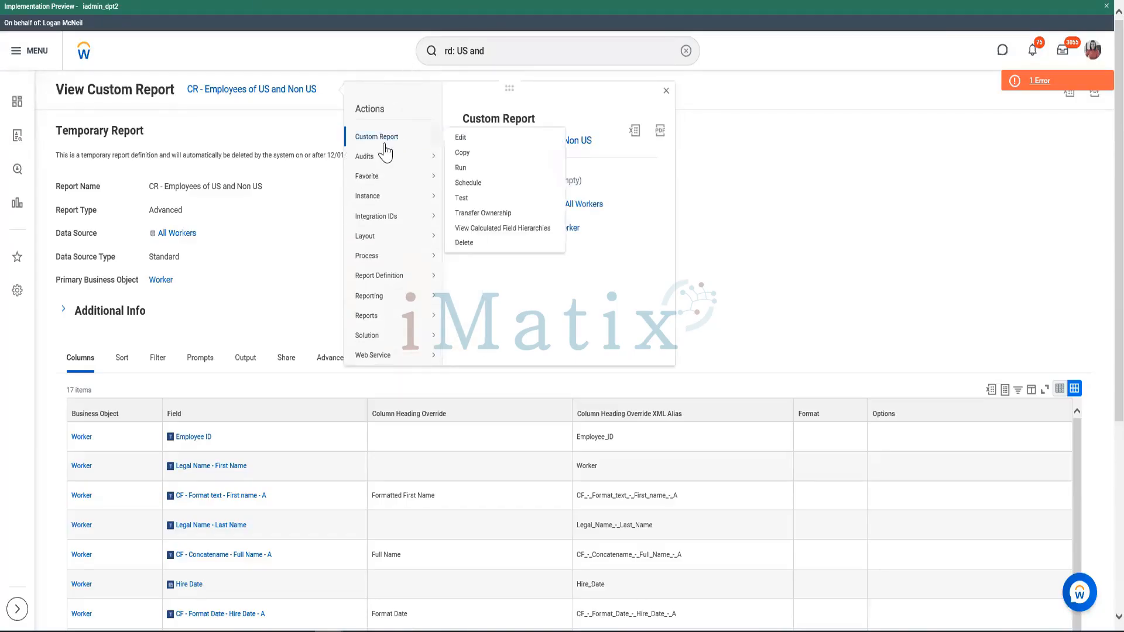
pyautogui.click(478, 214)
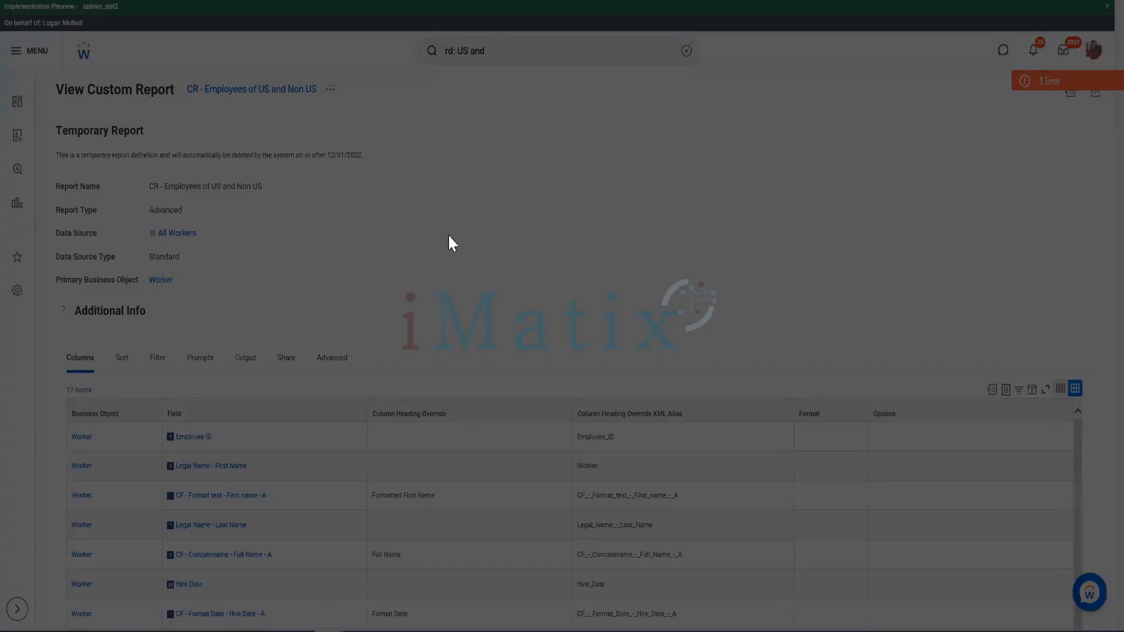
pyautogui.click(497, 230)
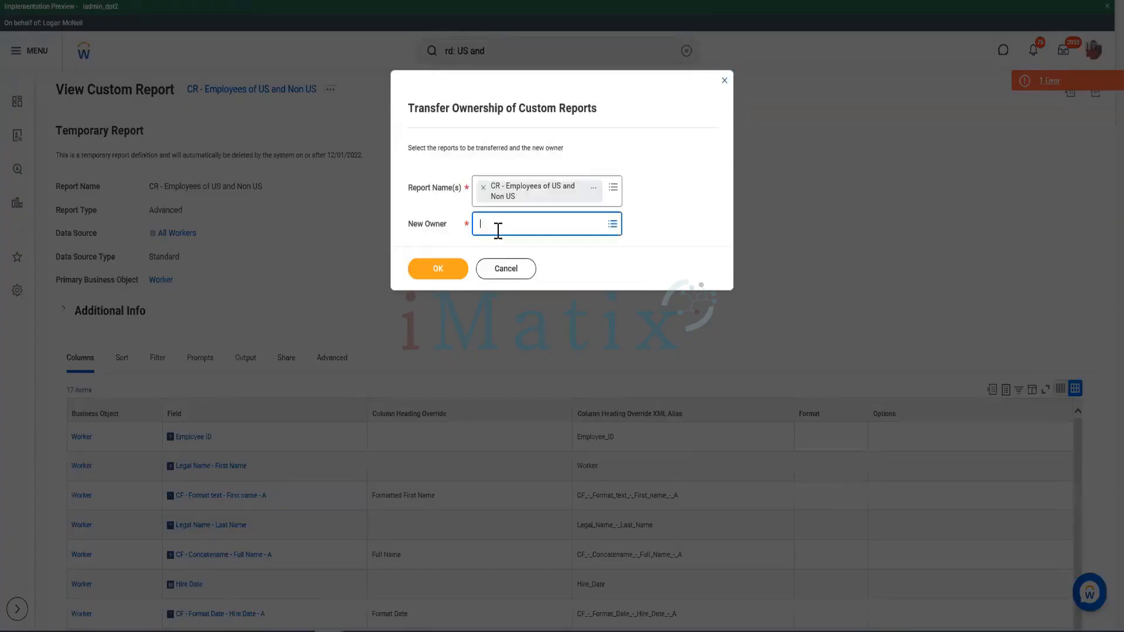
pyautogui.write('steve')
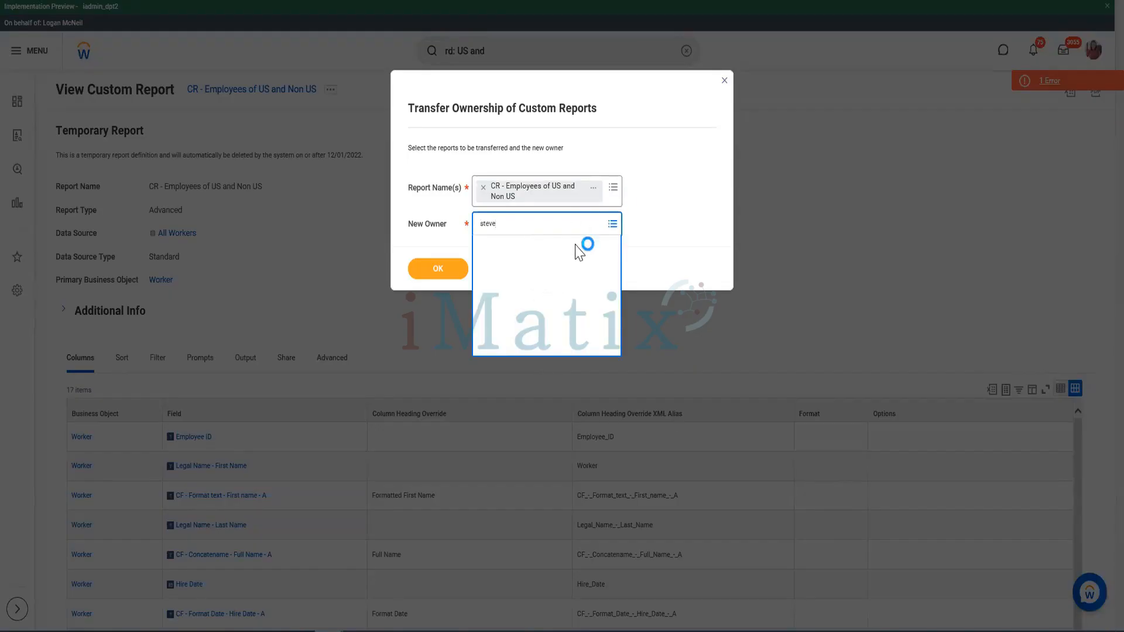
pyautogui.click(446, 271)
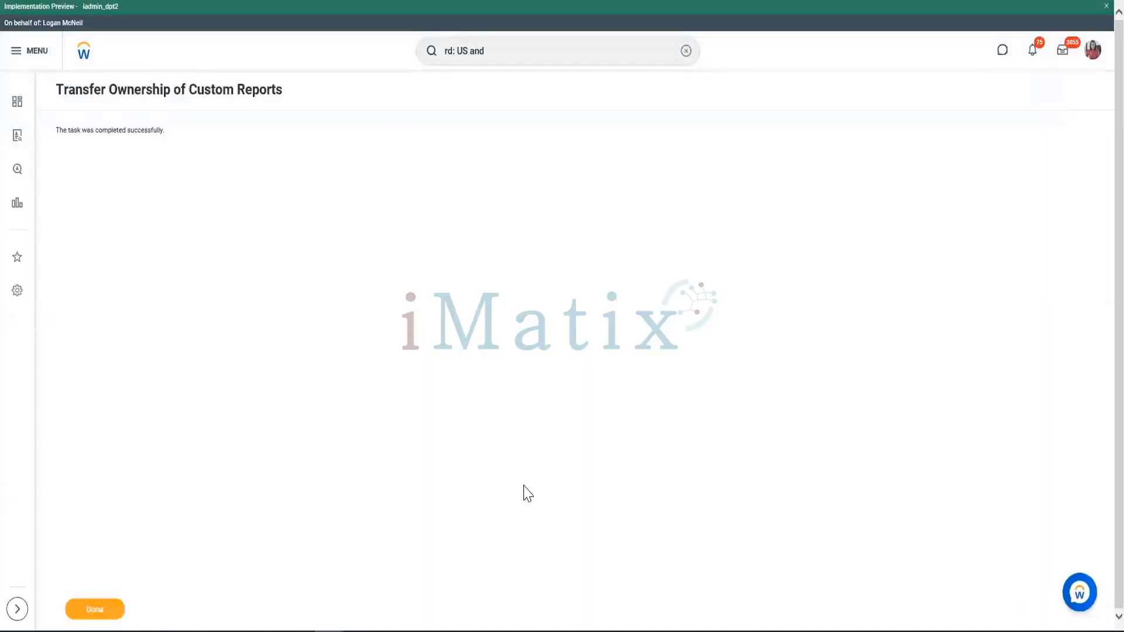
pyautogui.click(96, 610)
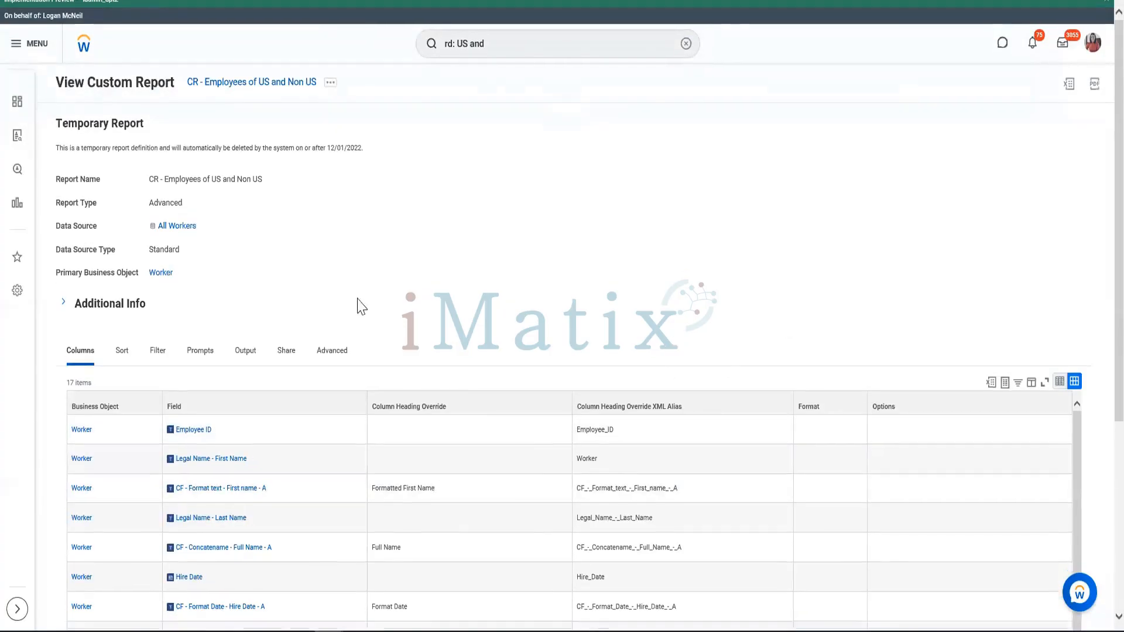
# Review the column definitions of CR - Employees of US and Non US and run the report.
pyautogui.scroll(-3, 363, 296)
pyautogui.scroll(-5, 464, 193)
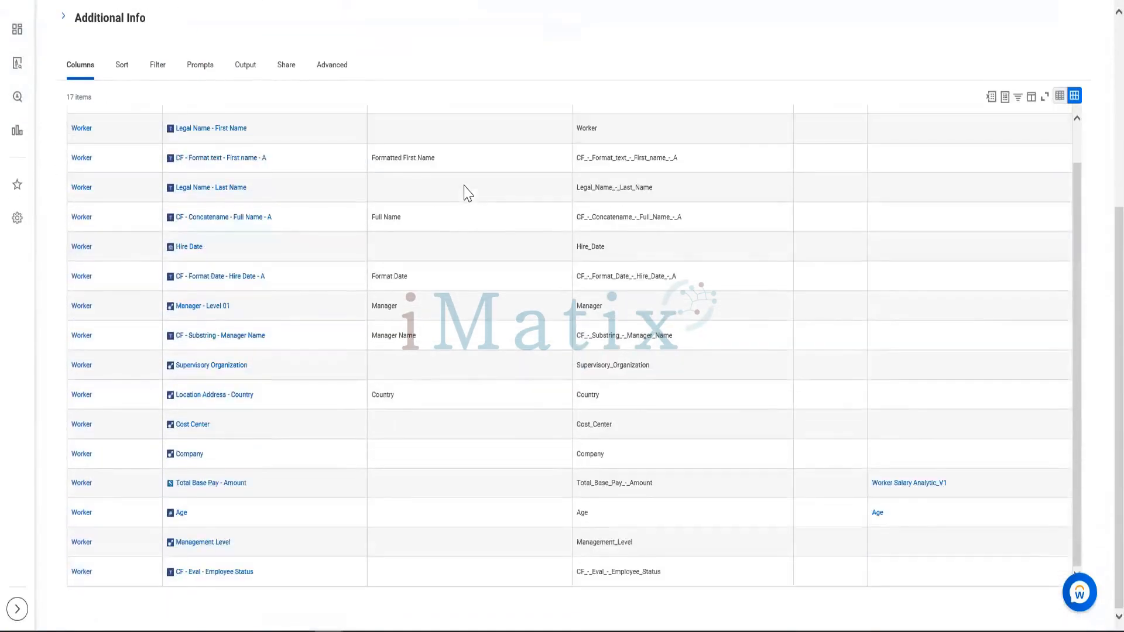
pyautogui.scroll(5, 346, 191)
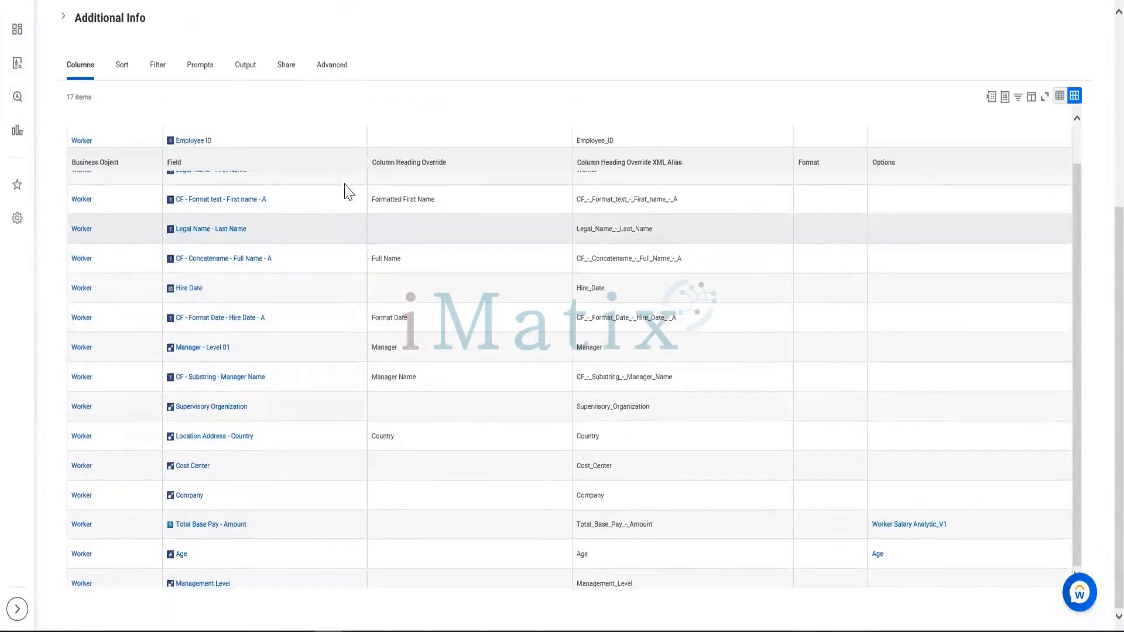
pyautogui.scroll(2, 363, 147)
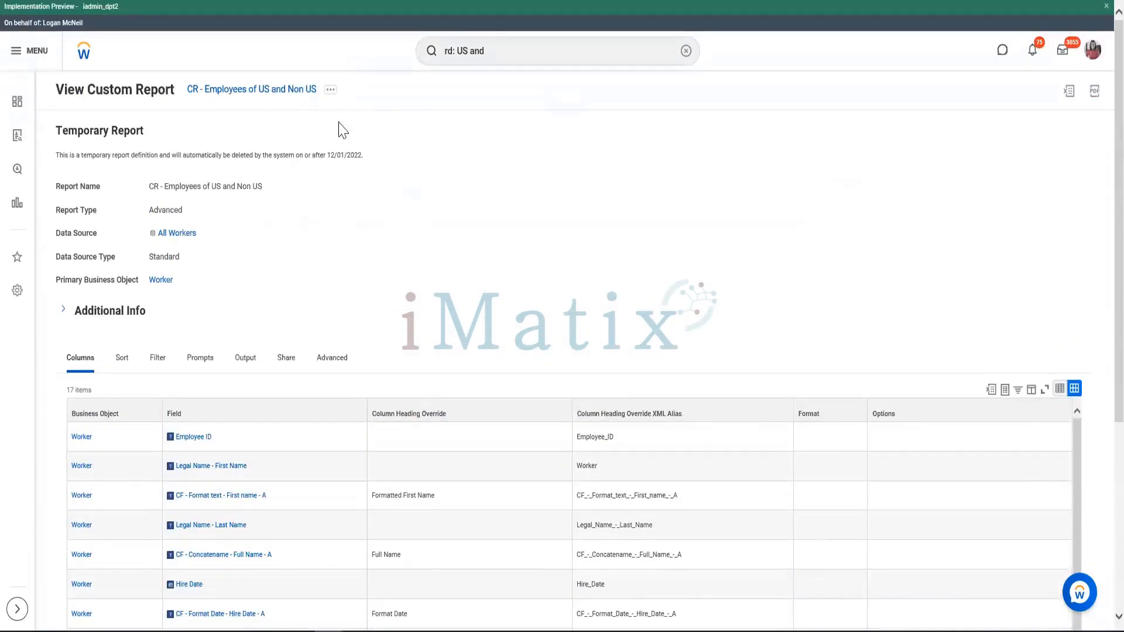
pyautogui.click(325, 91)
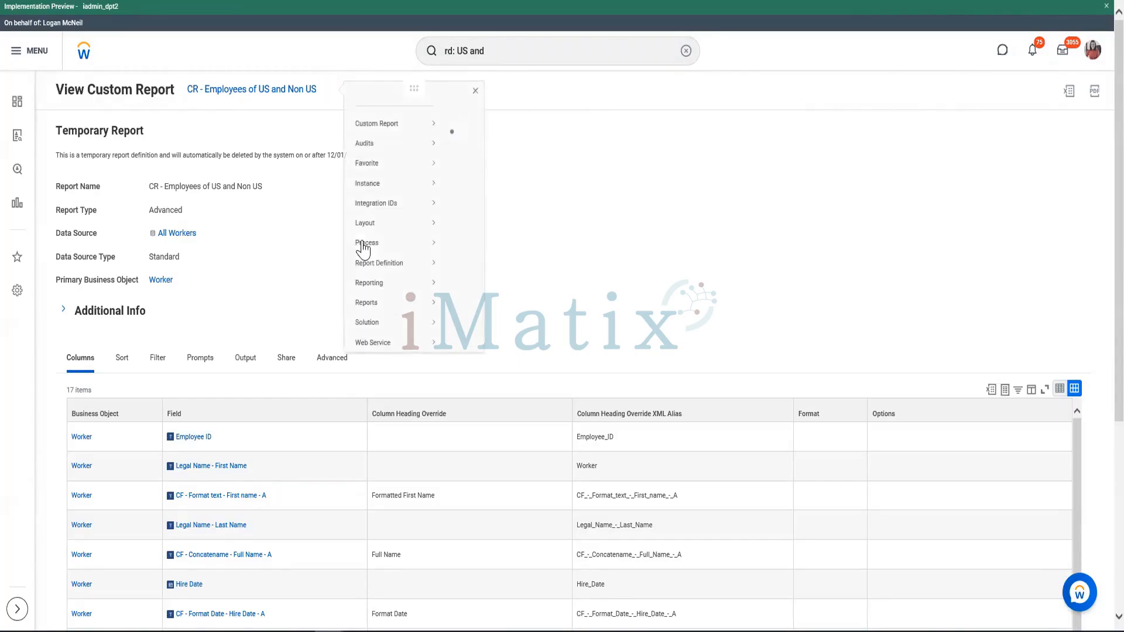
pyautogui.moveTo(382, 143)
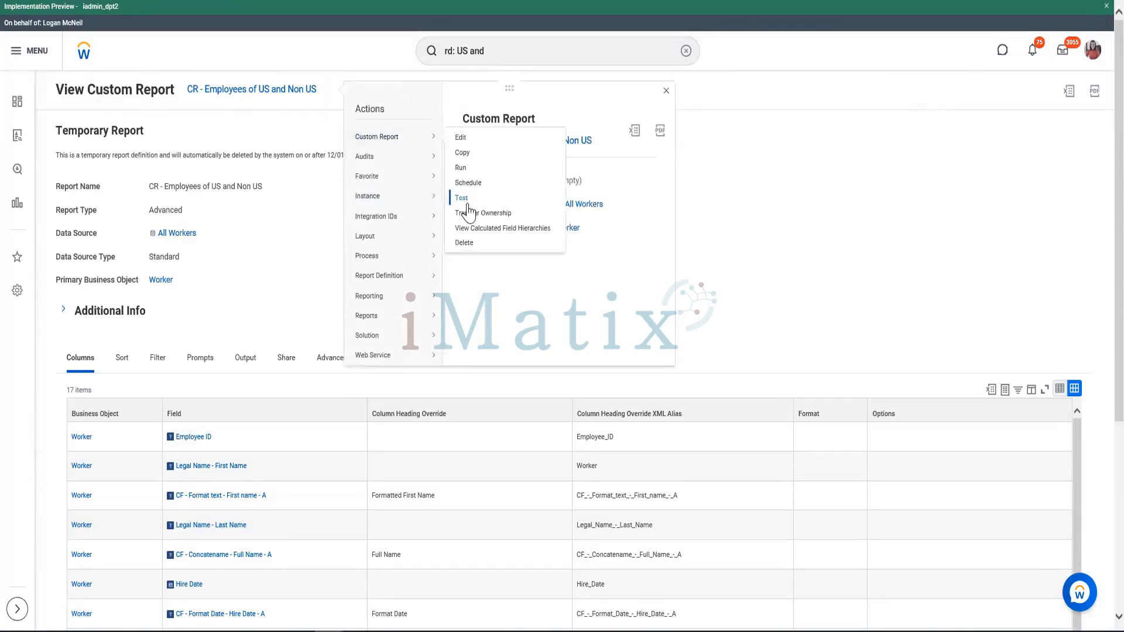
pyautogui.click(461, 169)
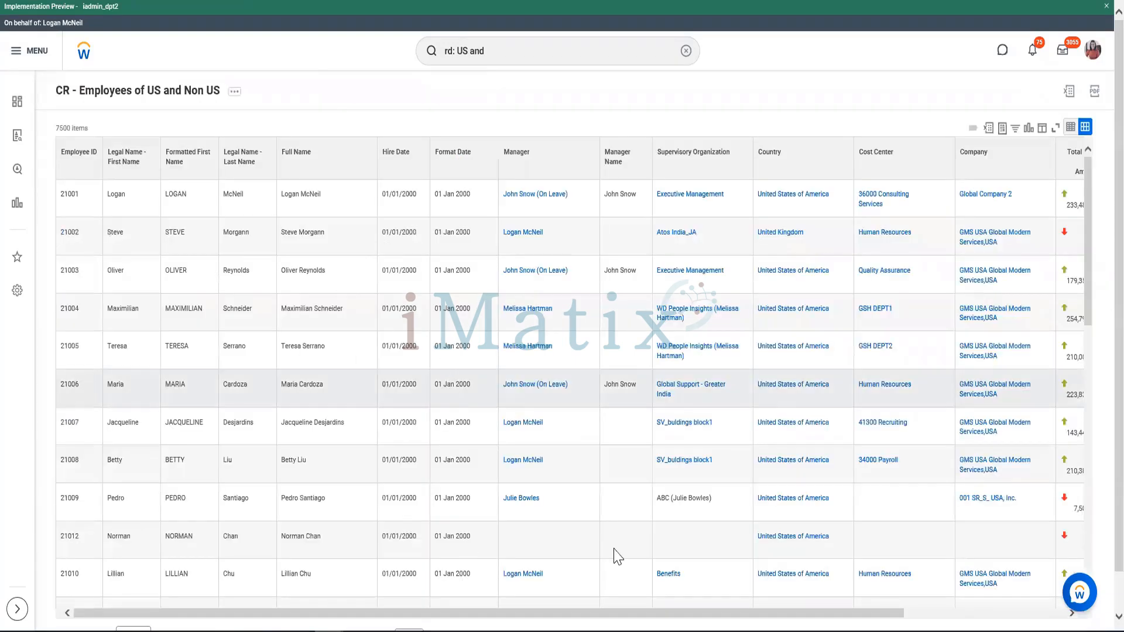
# Examine the CF - Eval - Employee Status column against the other worker details across the first page of report results.
pyautogui.click(995, 615)
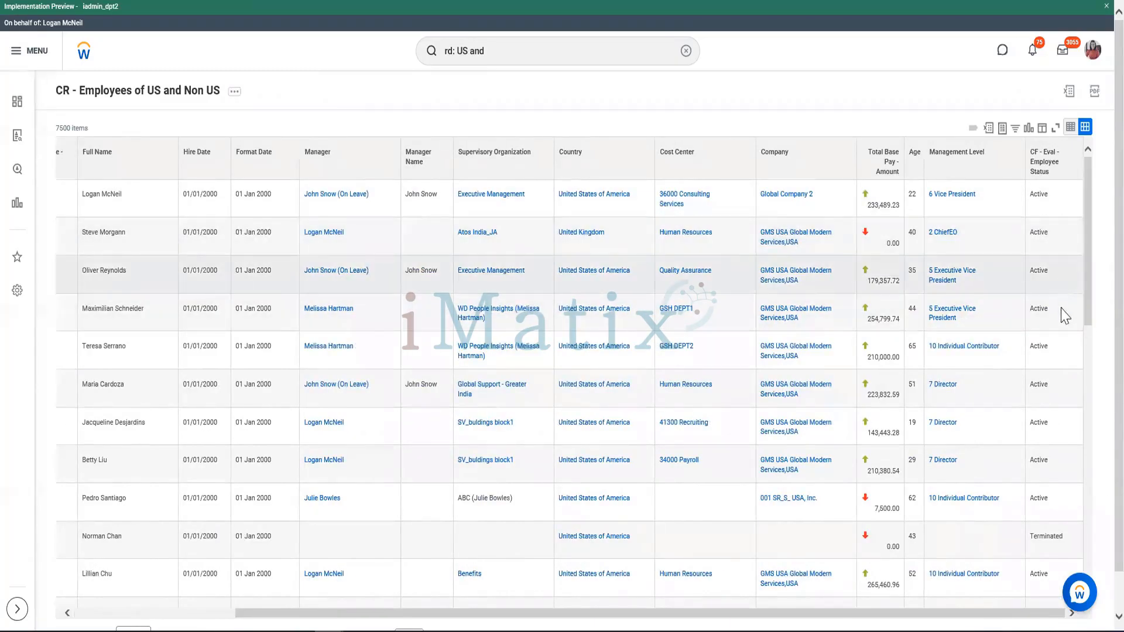
pyautogui.scroll(-2, 1065, 319)
pyautogui.scroll(-1, 1054, 469)
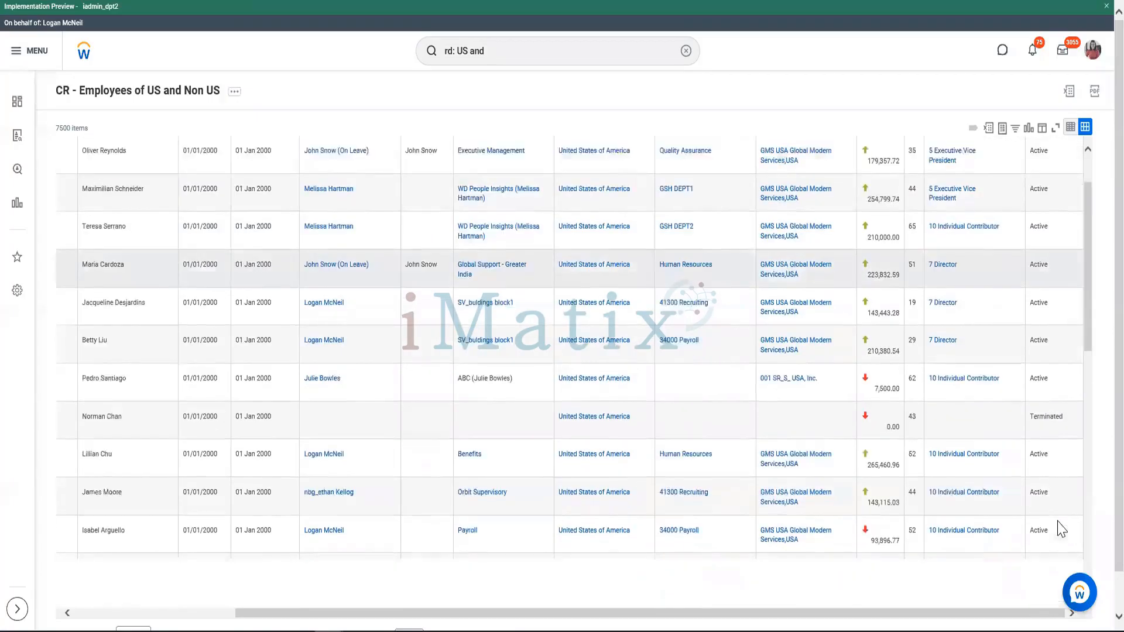
pyautogui.scroll(-10, 1061, 529)
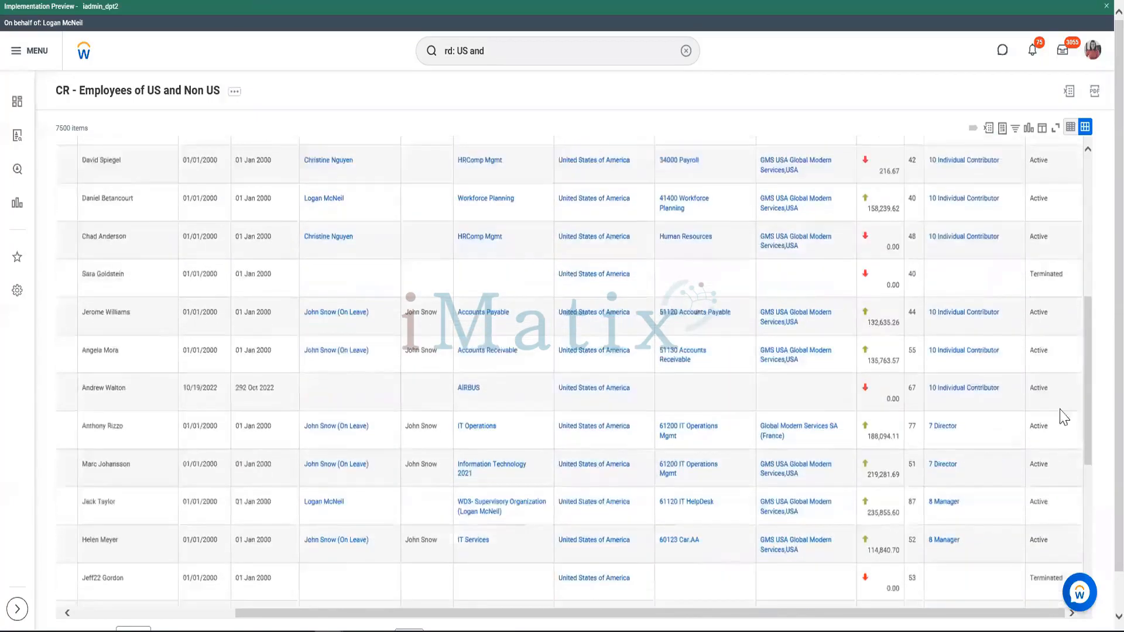
pyautogui.scroll(-5, 1064, 418)
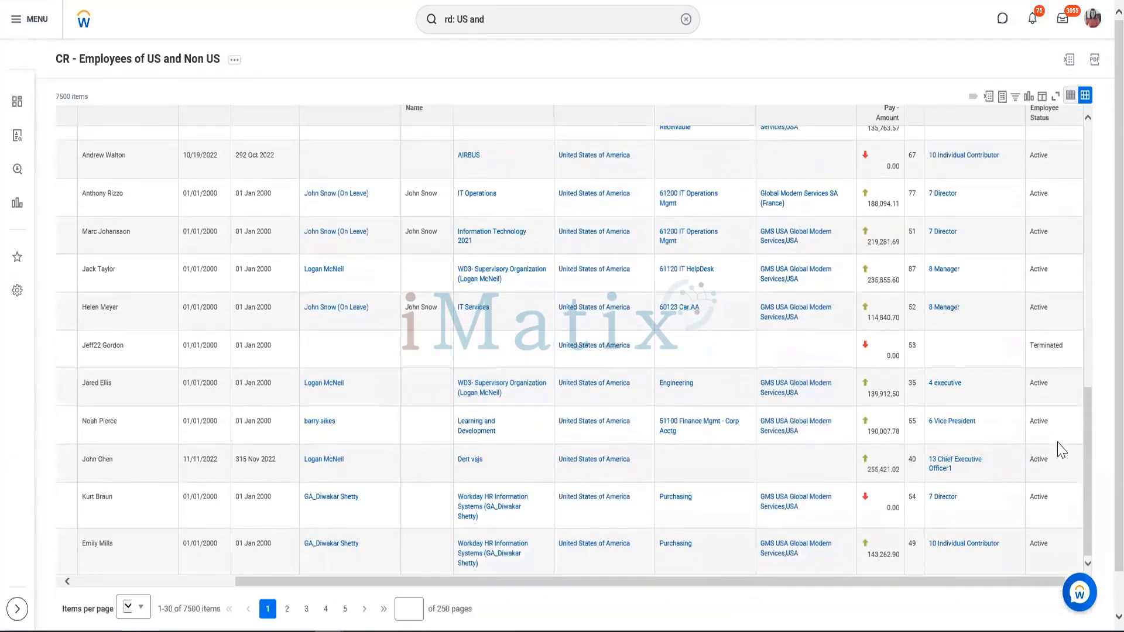
pyautogui.scroll(-1, 1061, 450)
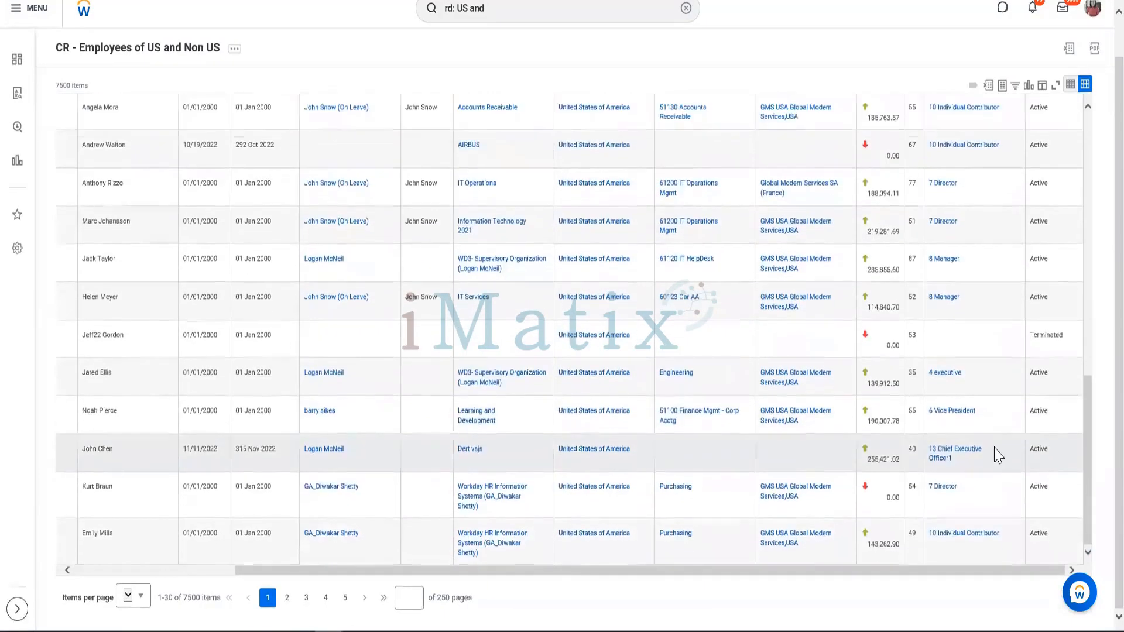
pyautogui.scroll(1, 1025, 447)
pyautogui.scroll(-1, 1025, 448)
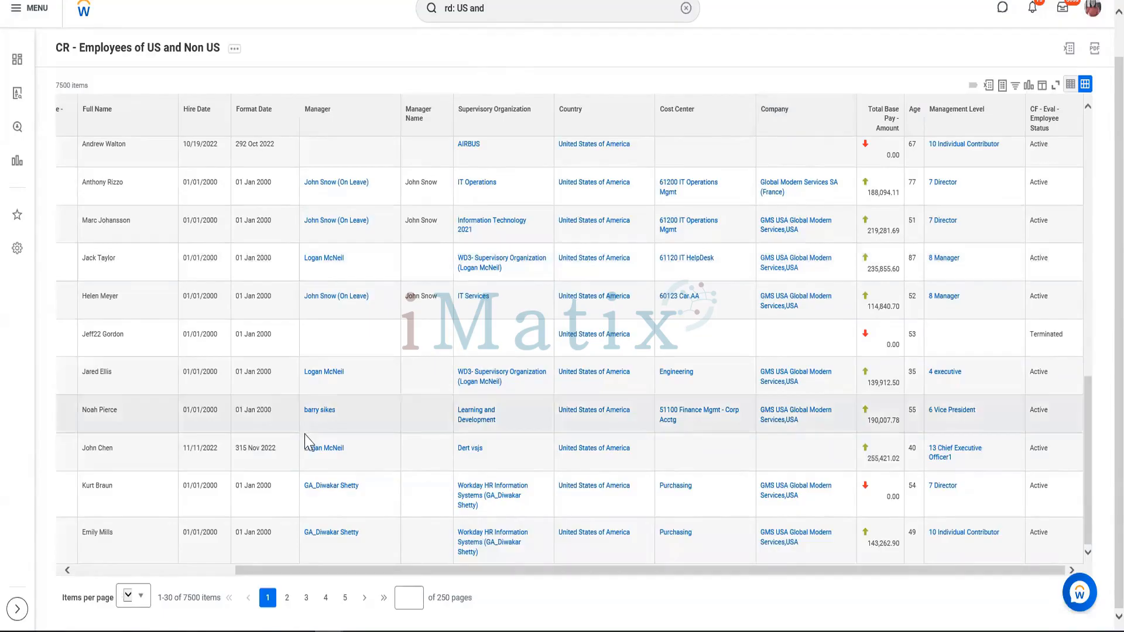
pyautogui.moveTo(501, 570); pyautogui.dragTo(328, 591)
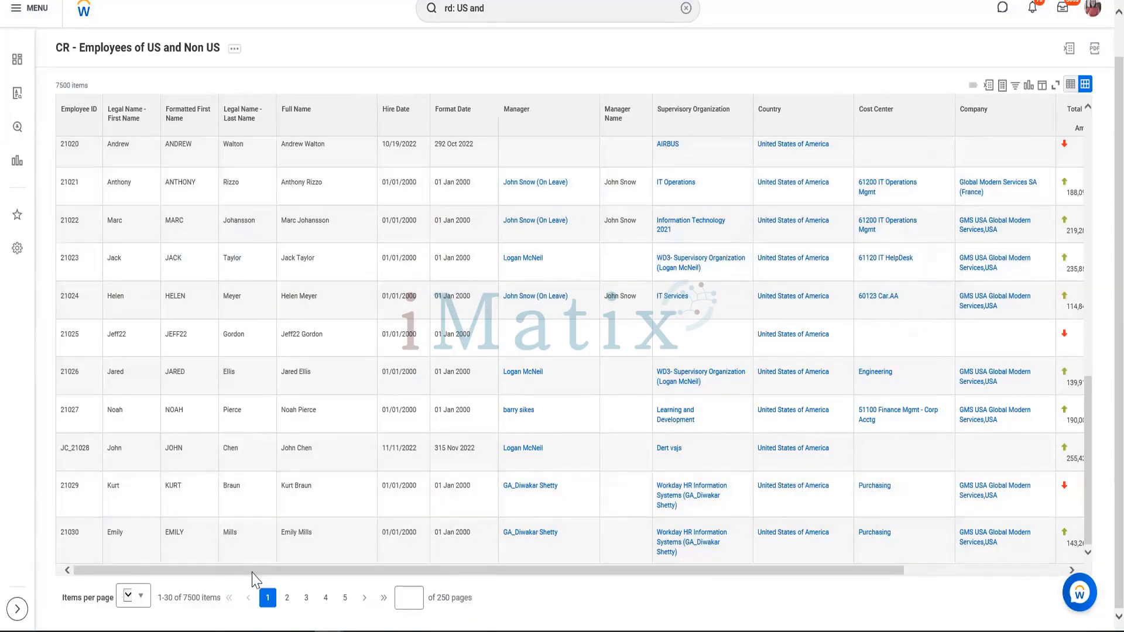
pyautogui.moveTo(253, 571); pyautogui.dragTo(924, 229)
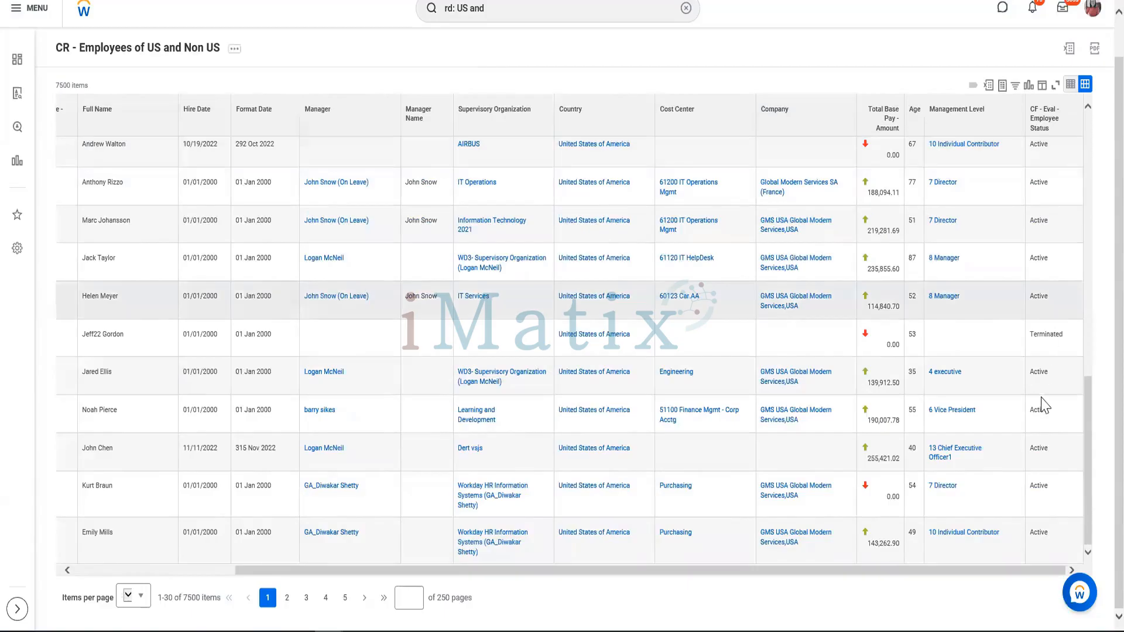
pyautogui.scroll(1, 1095, 468)
pyautogui.scroll(-1, 1092, 473)
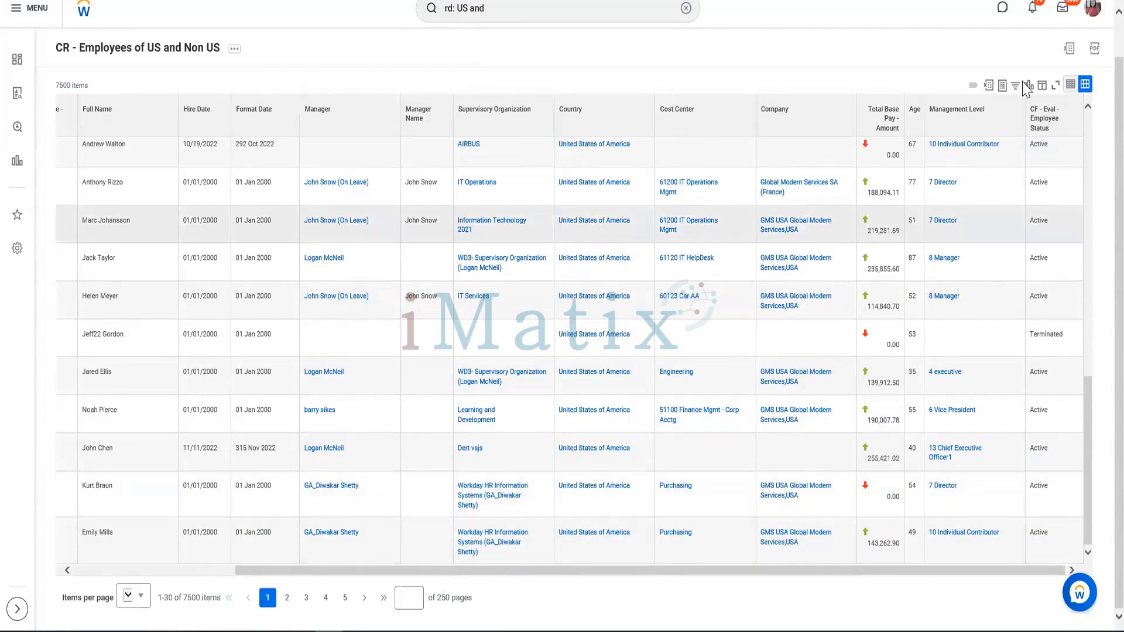
# Export the report results to Excel, requesting a notification on completion, and open My Reports from the original account's session.
pyautogui.click(989, 87)
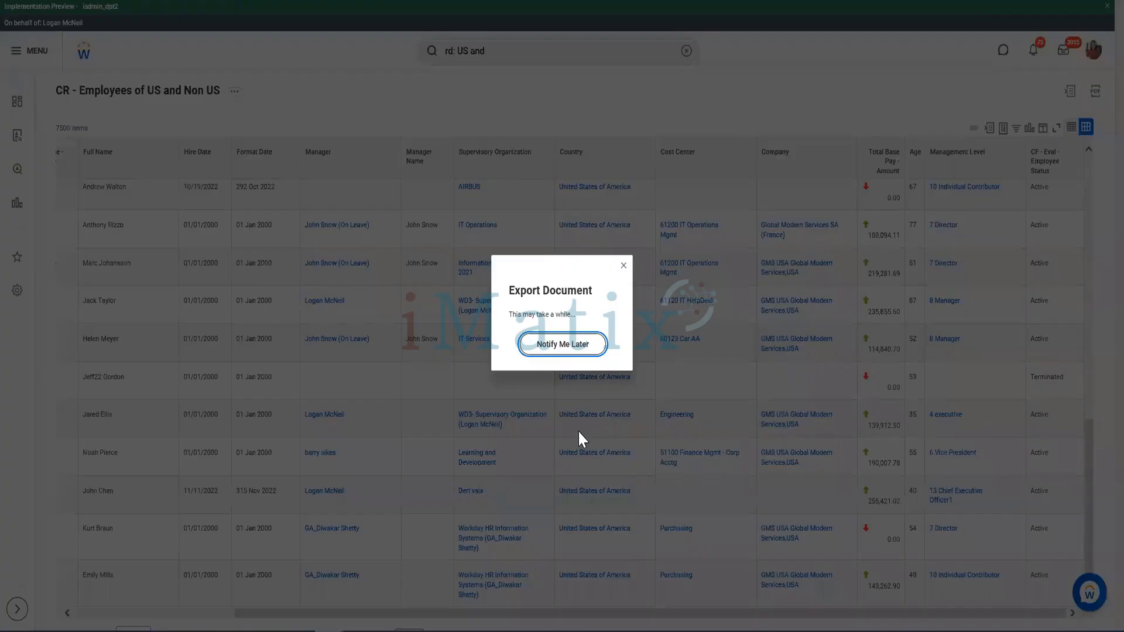
pyautogui.click(539, 345)
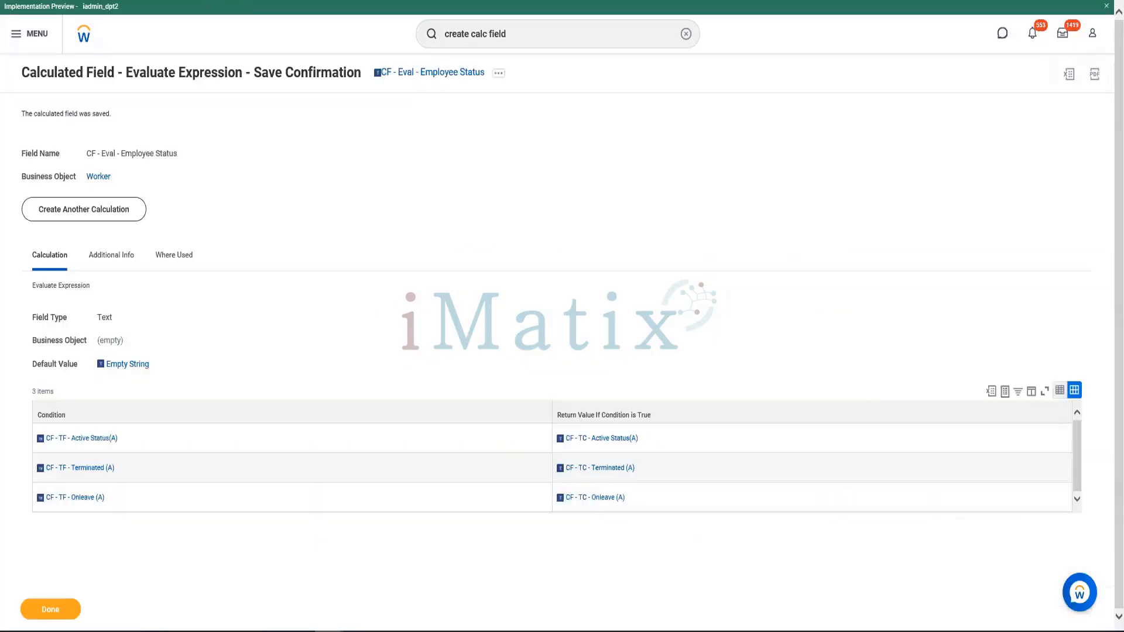
pyautogui.click(1091, 35)
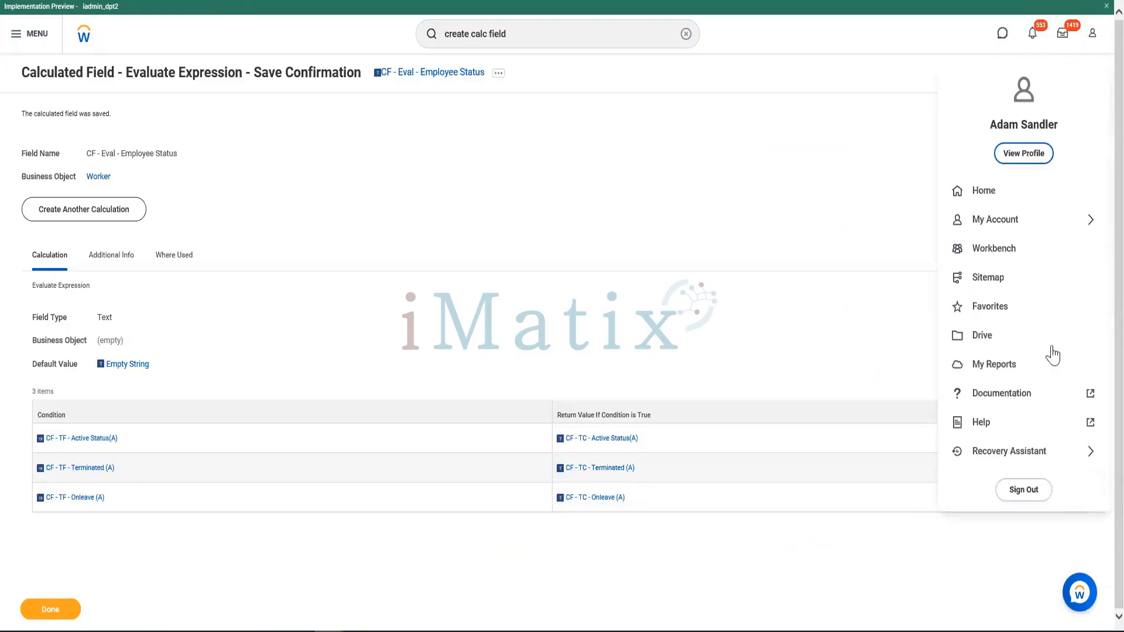
pyautogui.click(1006, 363)
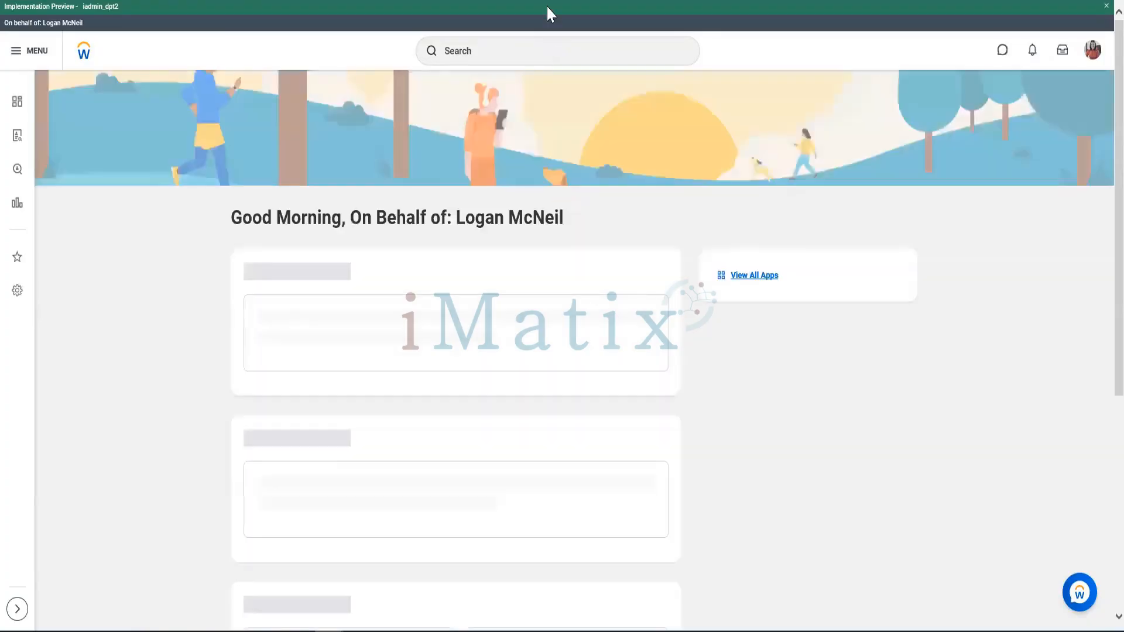
# Open My Reports and run the Process Monitor for the Report process type.
pyautogui.click(1092, 52)
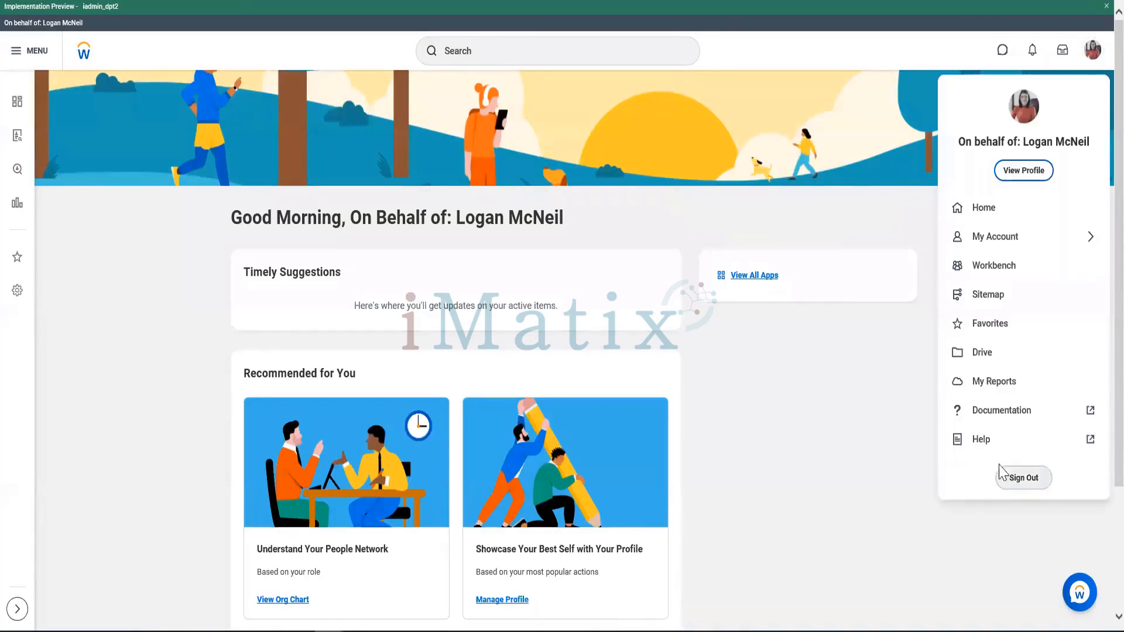
pyautogui.click(1005, 382)
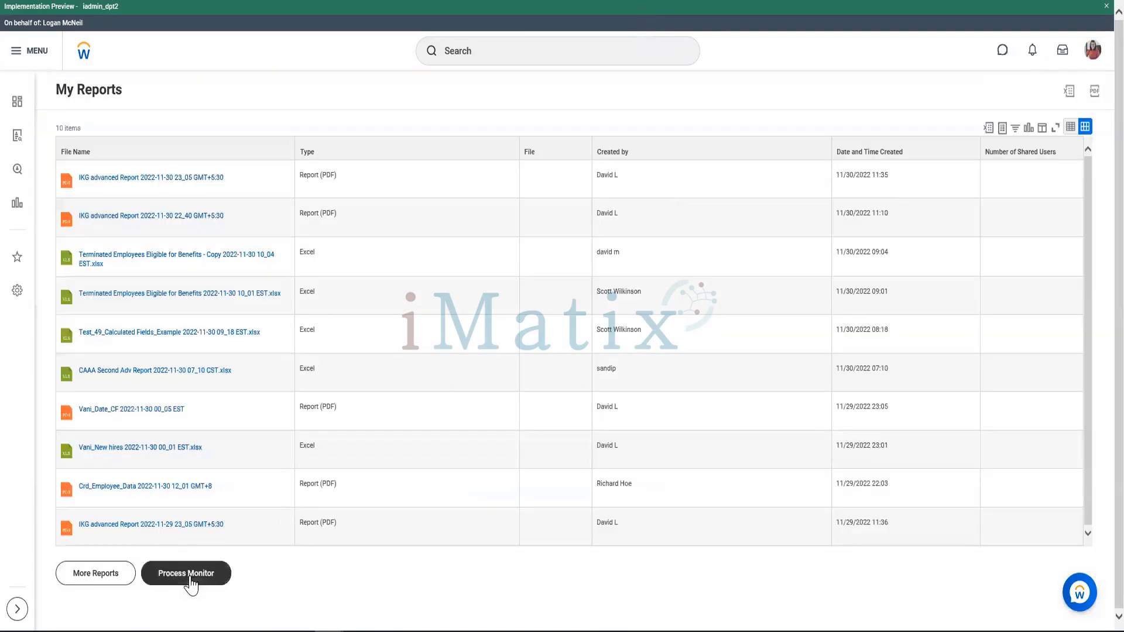
pyautogui.click(191, 579)
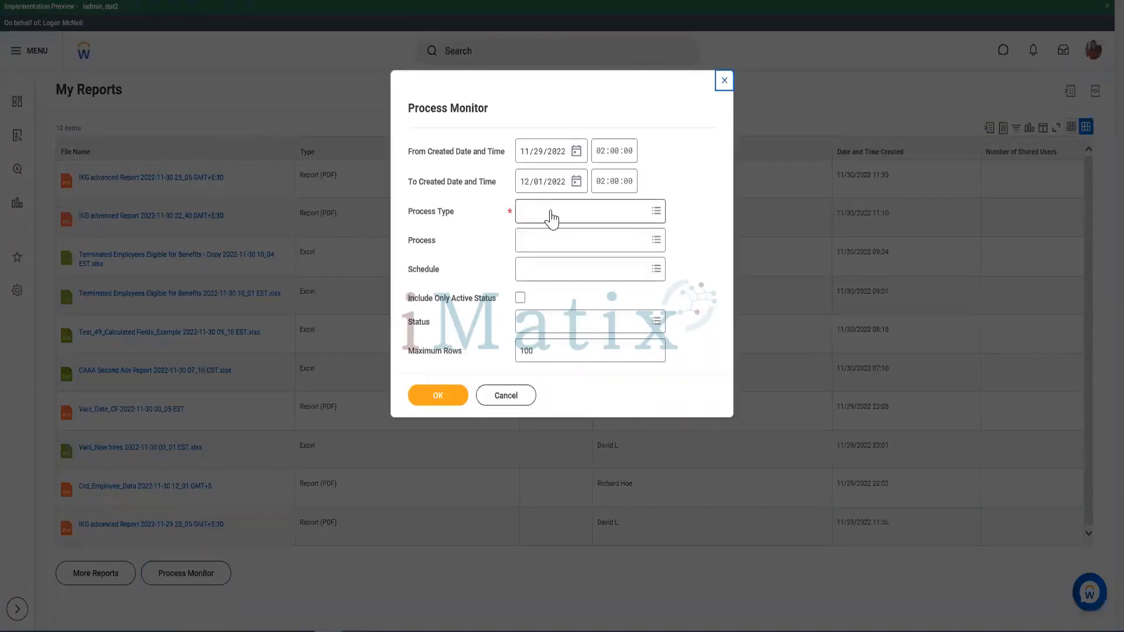
pyautogui.click(552, 211)
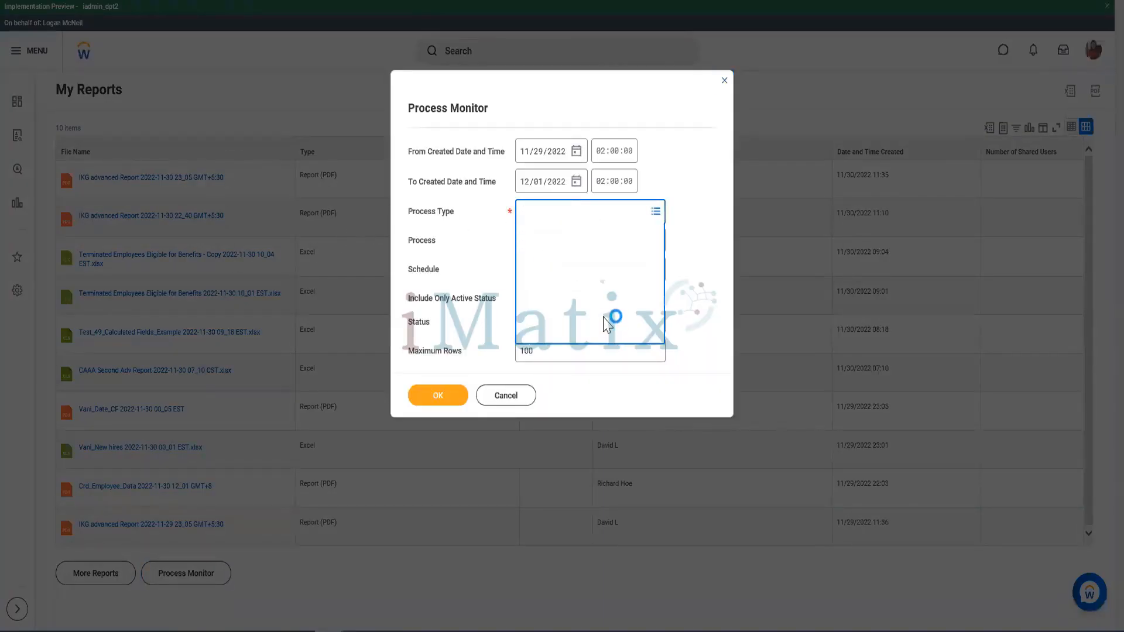
pyautogui.click(577, 233)
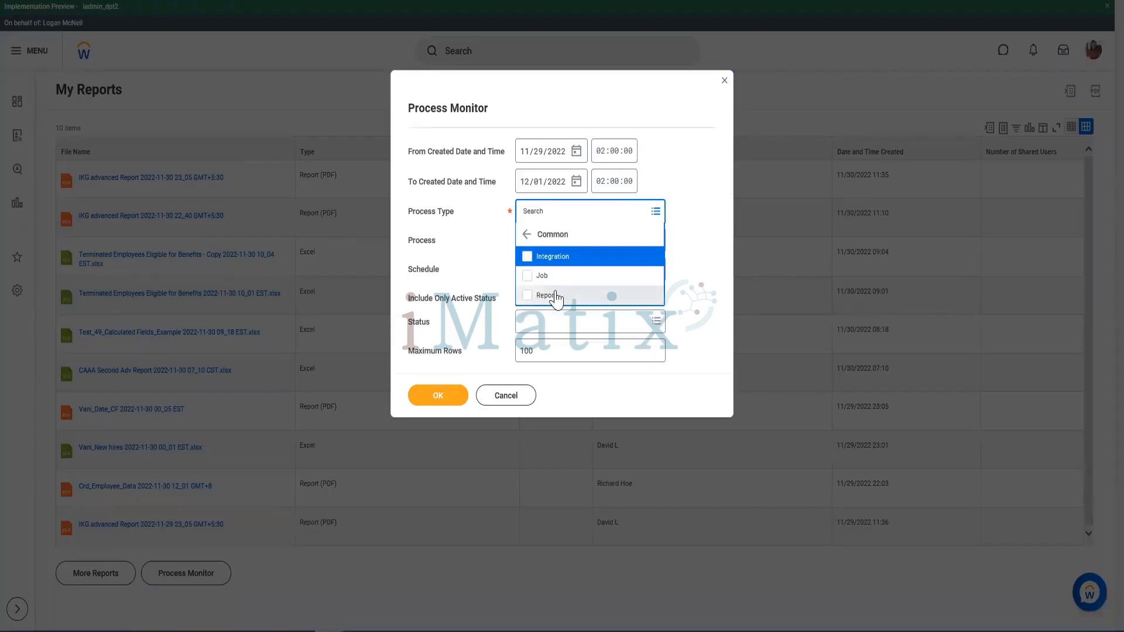
pyautogui.click(555, 297)
pyautogui.click(609, 296)
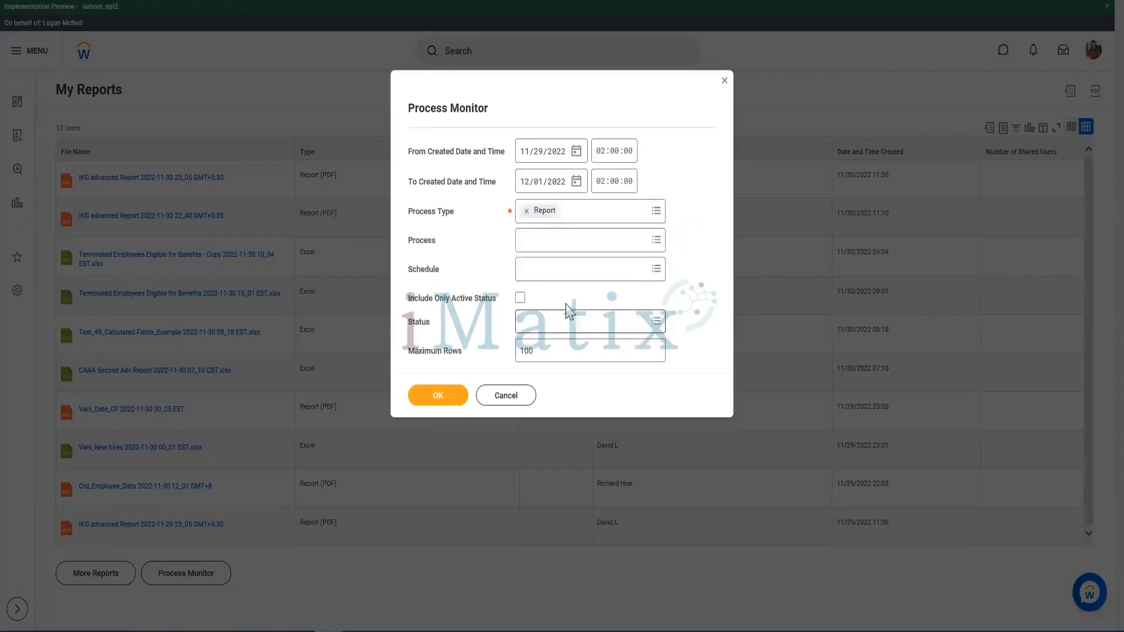
pyautogui.click(441, 397)
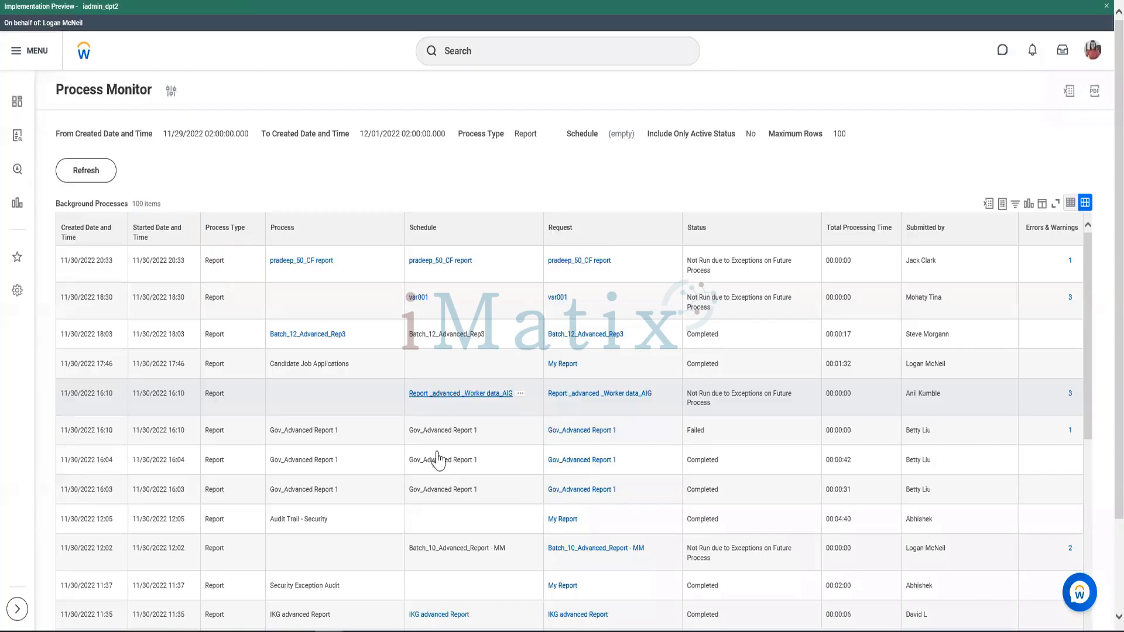
# Search the Request column's filter values in the background processes list for US and Non US.
pyautogui.scroll(-6, 843, 335)
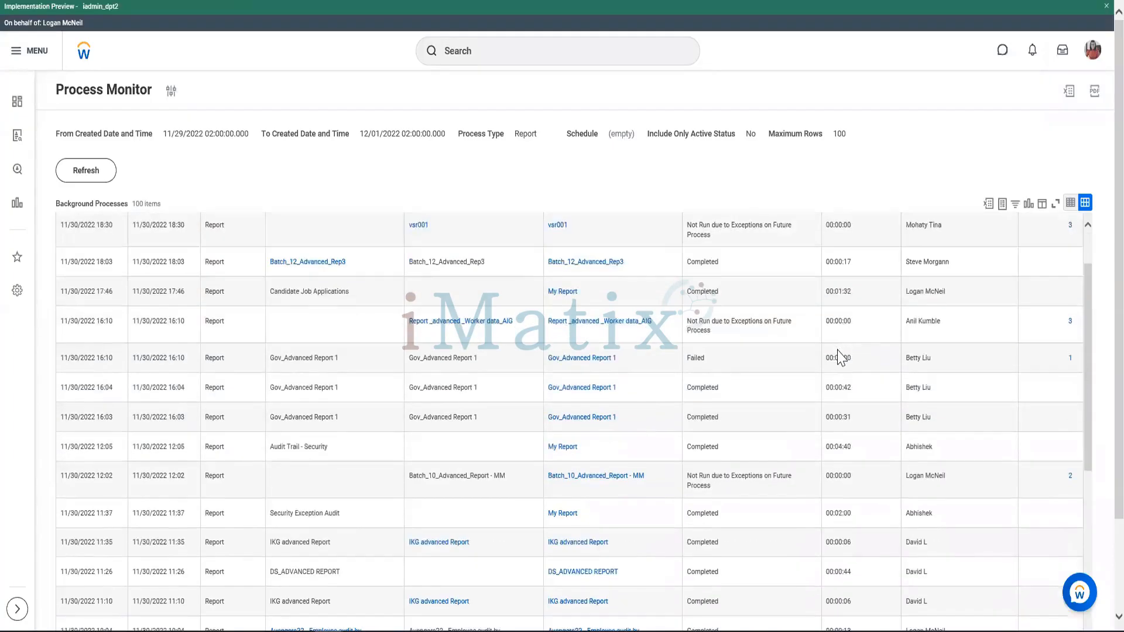
pyautogui.scroll(6, 596, 334)
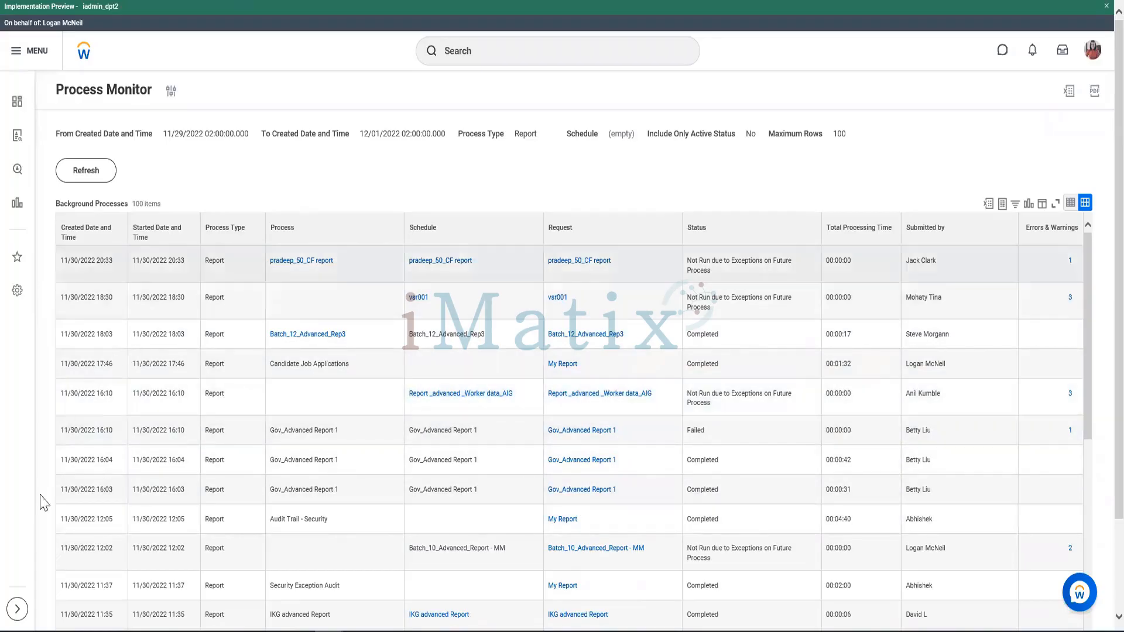
pyautogui.scroll(-6, 459, 579)
pyautogui.scroll(5, 419, 419)
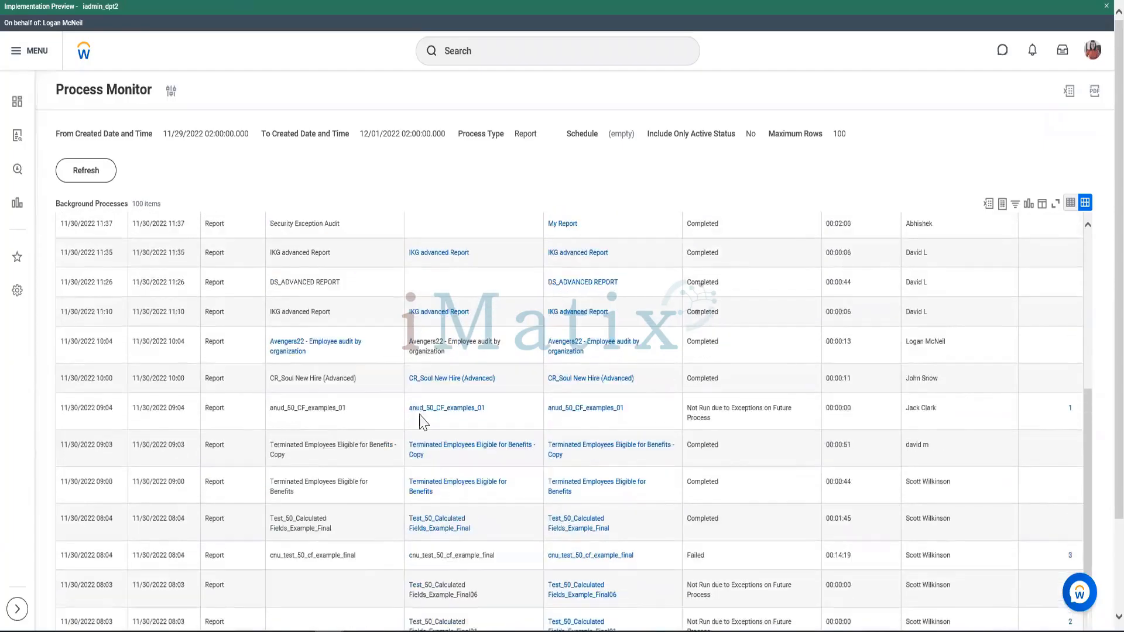
pyautogui.scroll(2, 398, 368)
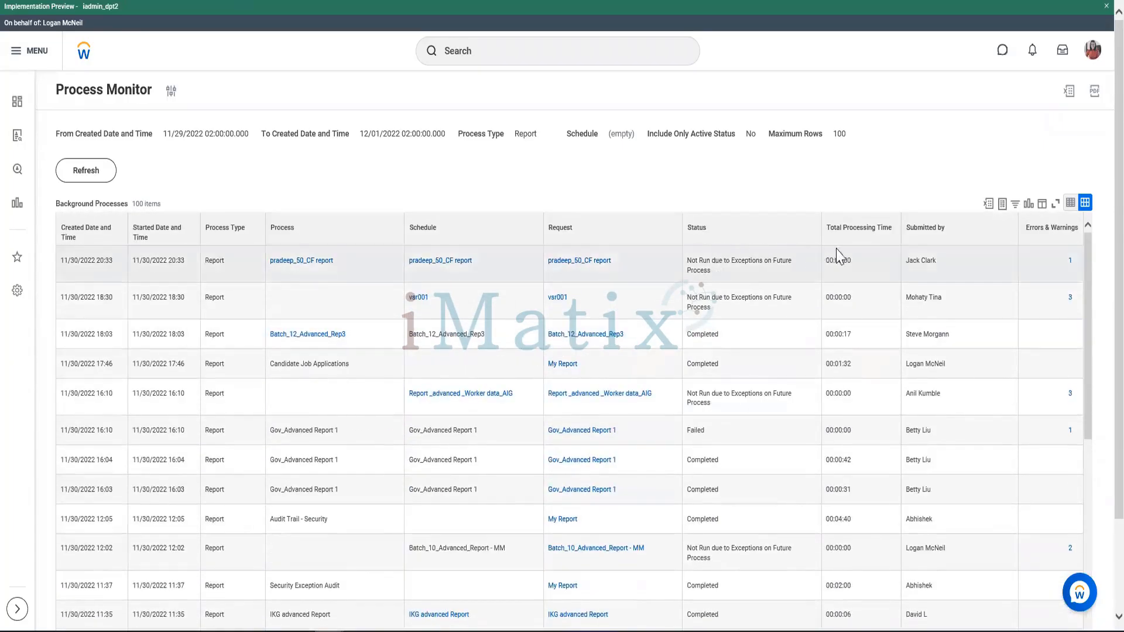
pyautogui.click(606, 232)
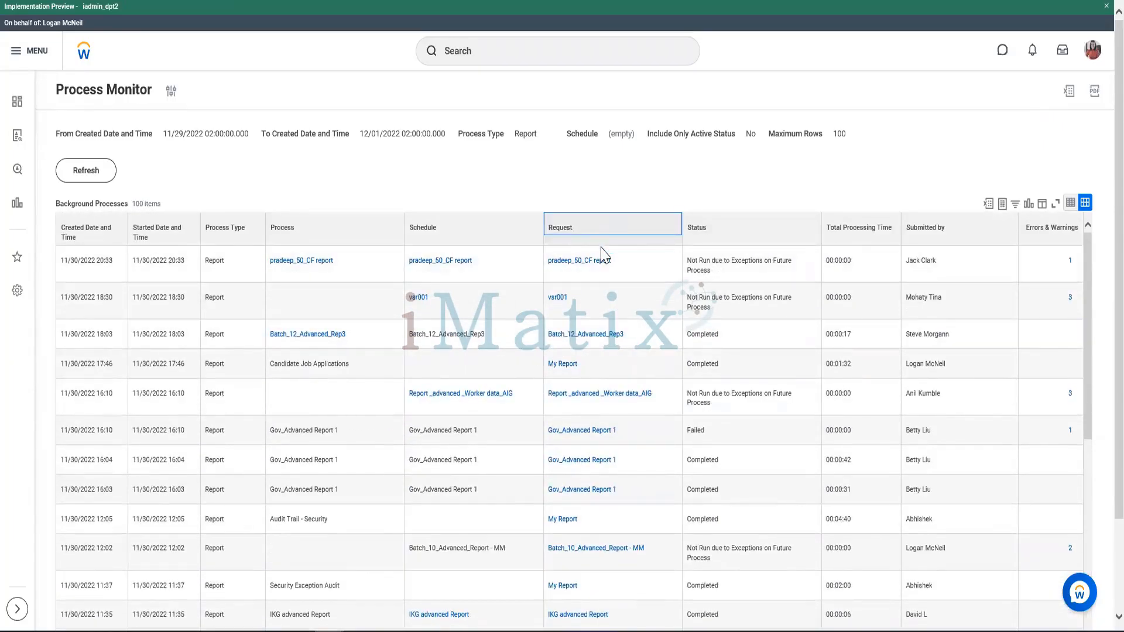
pyautogui.click(592, 387)
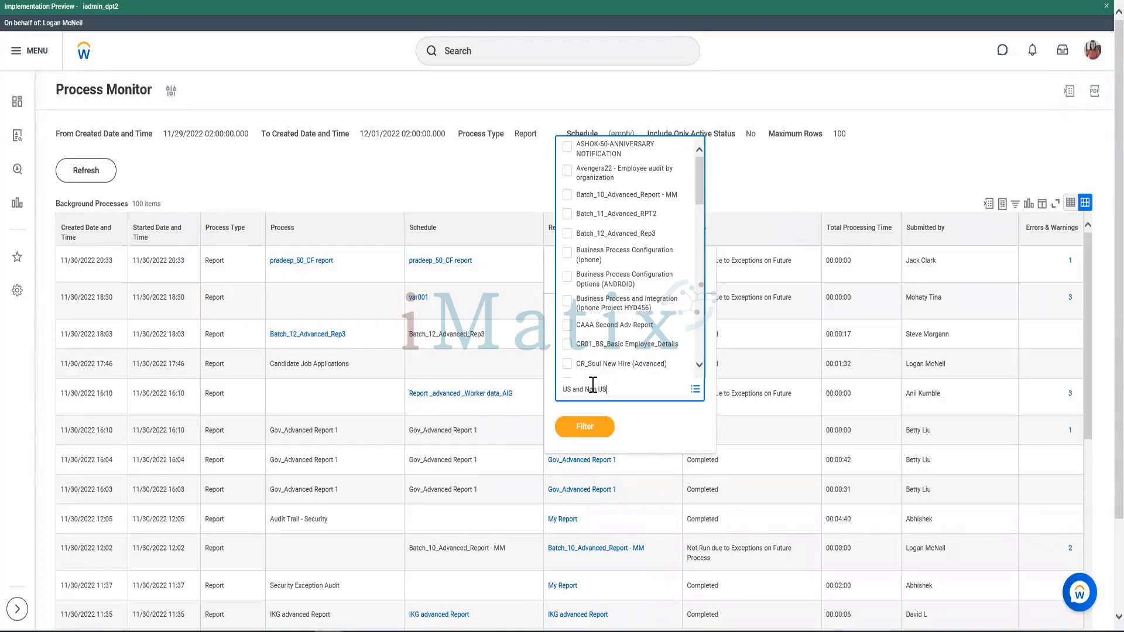
pyautogui.write('US and Non US')
pyautogui.press('Return')
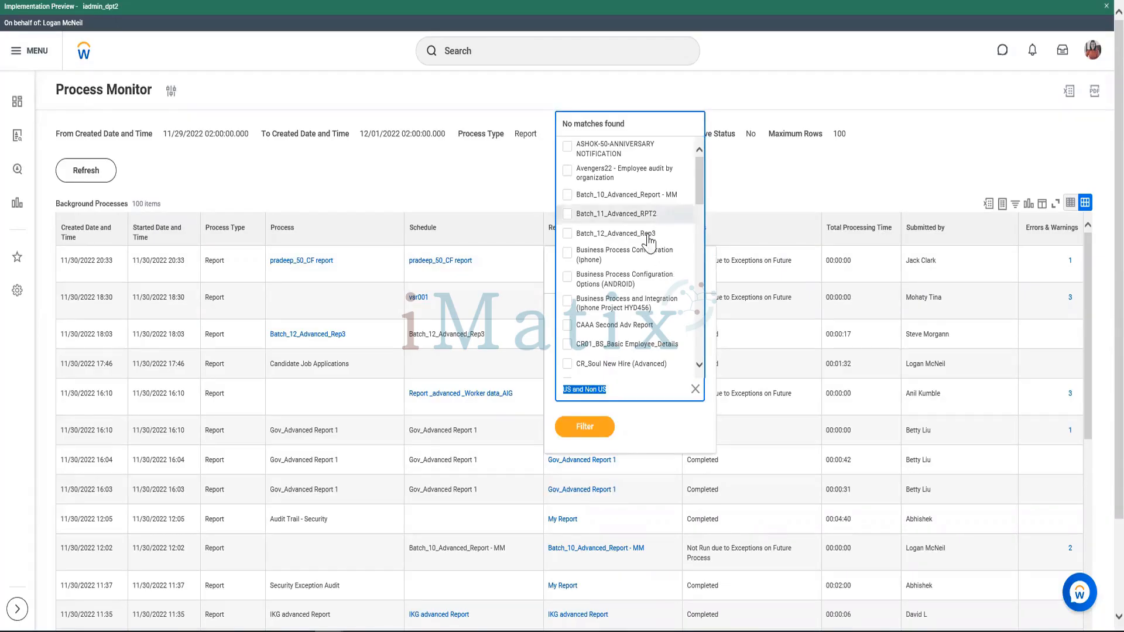
pyautogui.scroll(-5, 693, 398)
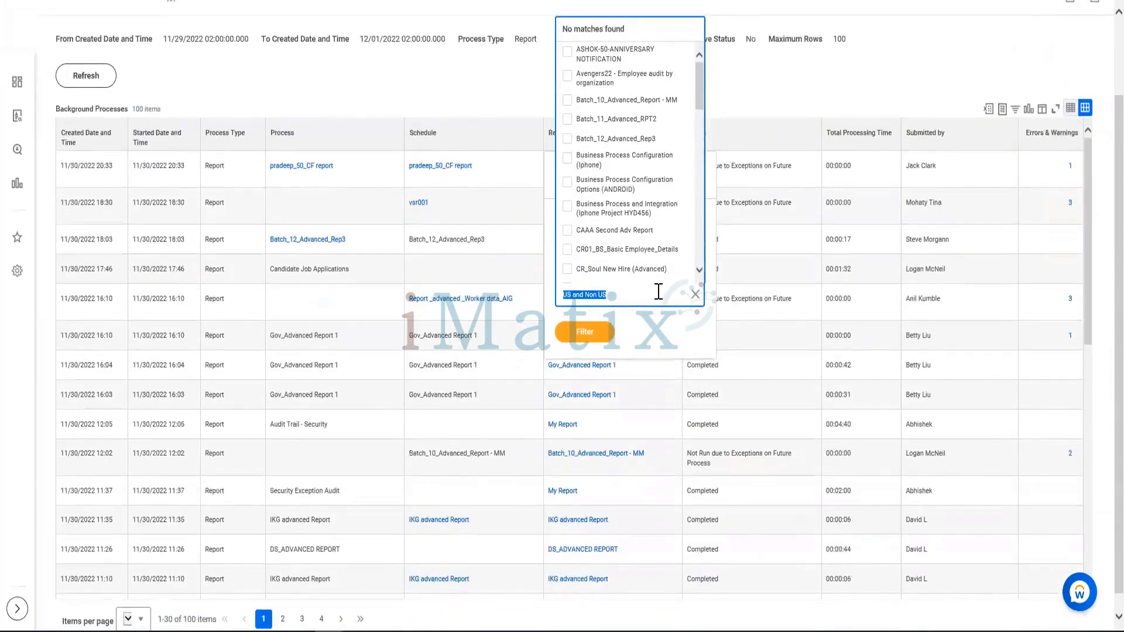
pyautogui.click(657, 292)
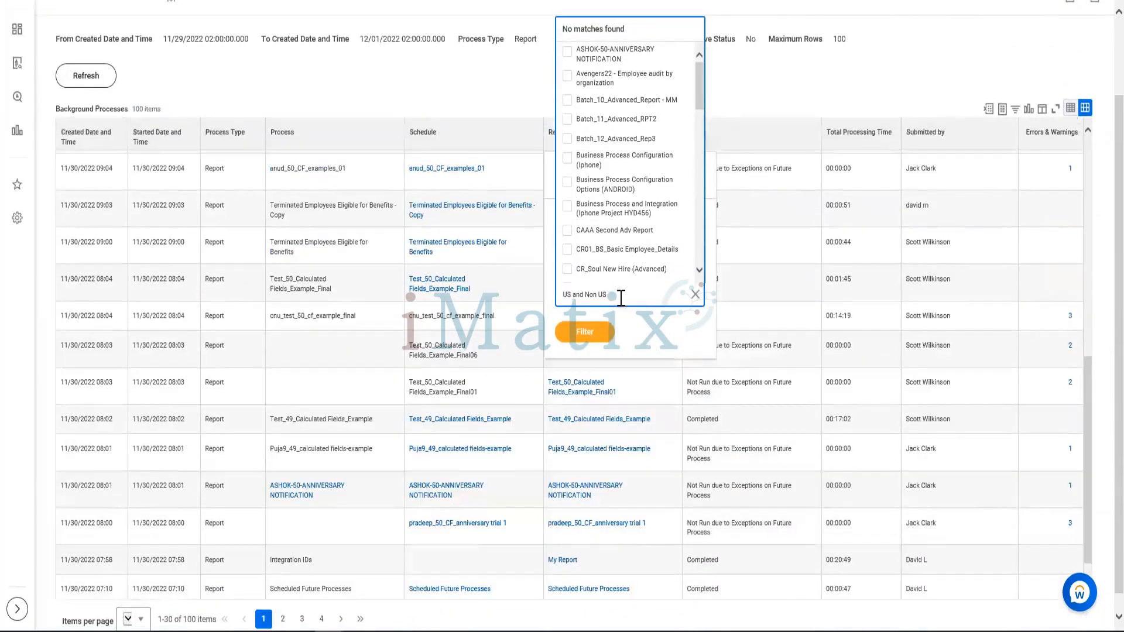
pyautogui.press('Return')
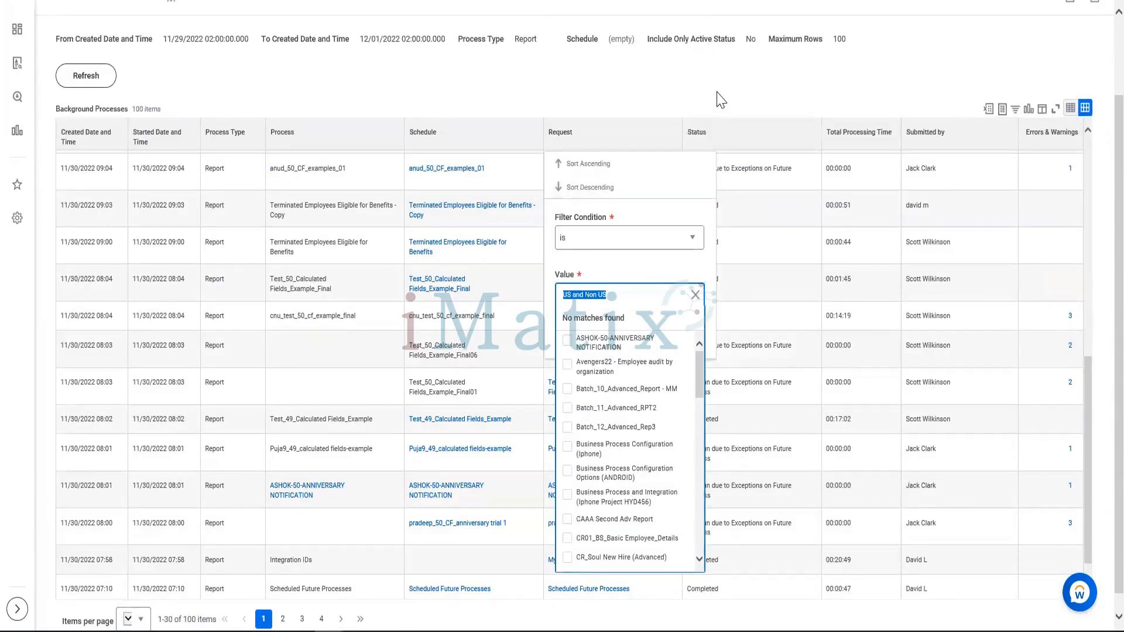
pyautogui.click(266, 71)
pyautogui.click(389, 94)
pyautogui.scroll(7, 286, 173)
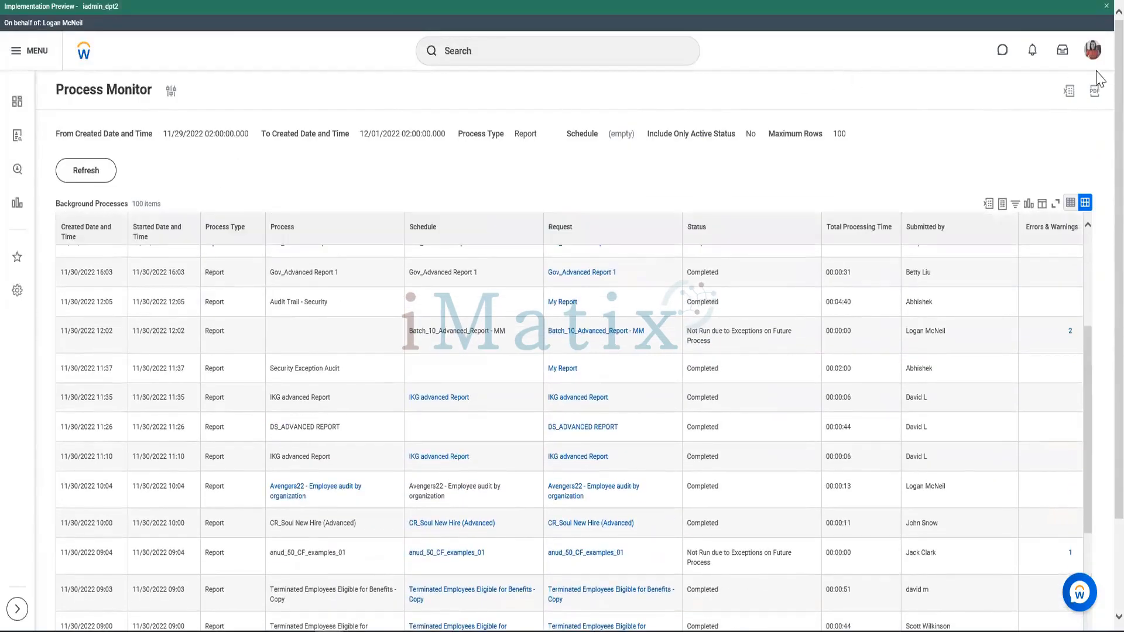
# Check My Reports and the notifications for the exported file, and retry the Excel export from the report results.
pyautogui.click(1093, 50)
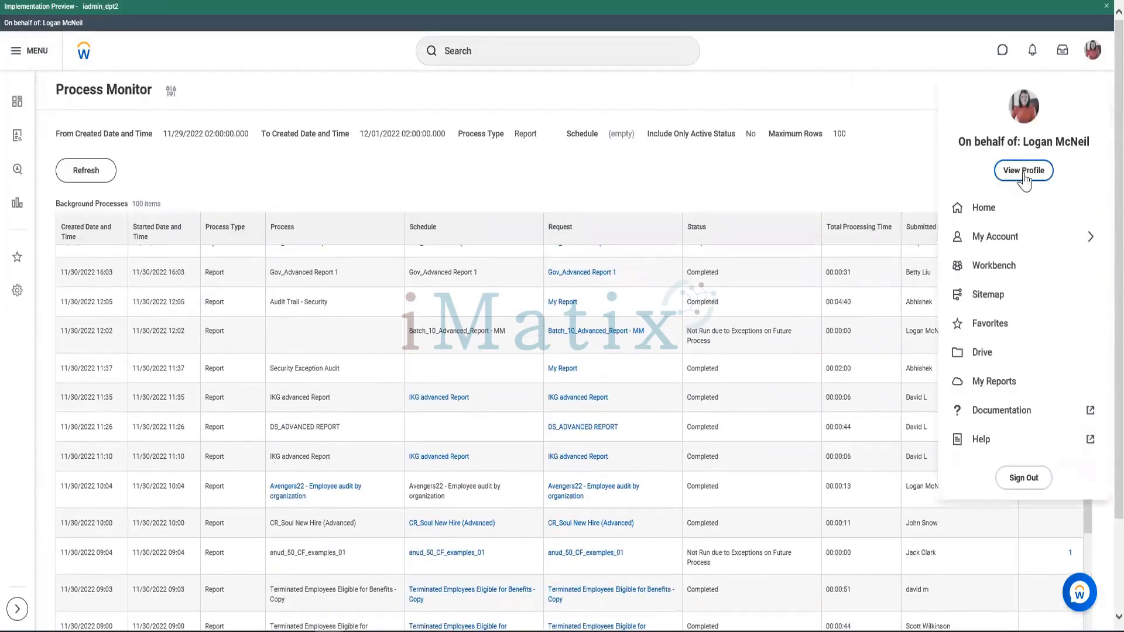
pyautogui.click(1008, 381)
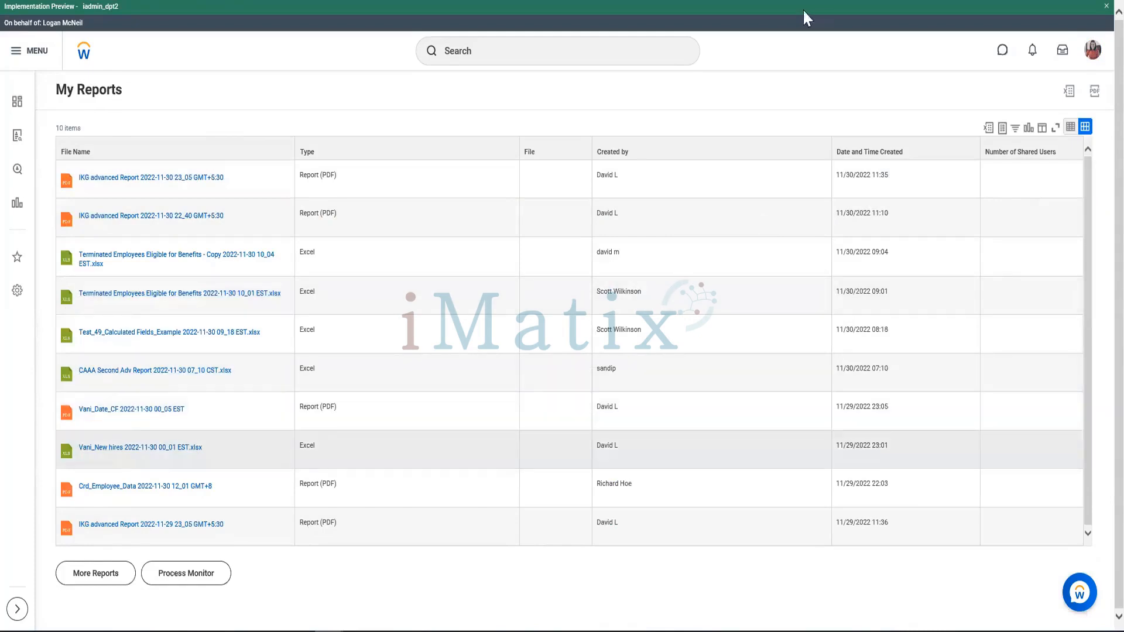
pyautogui.click(1033, 55)
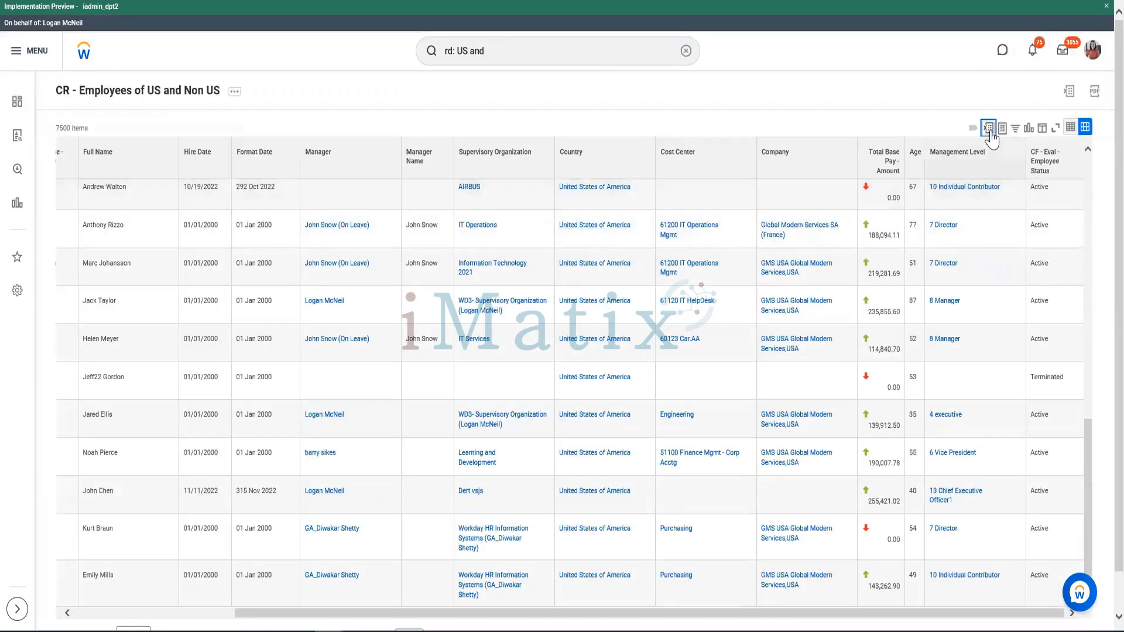
pyautogui.click(989, 128)
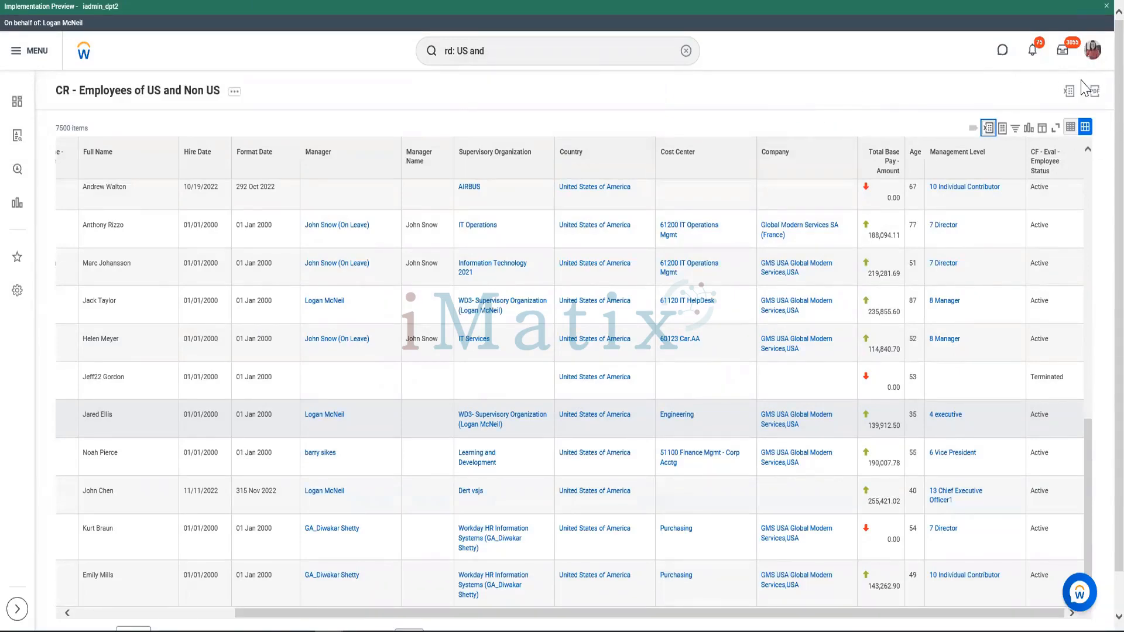
# Filter the report's CF - Eval - Employee Status column to values containing Active and check the item count.
pyautogui.scroll(-1, 1090, 181)
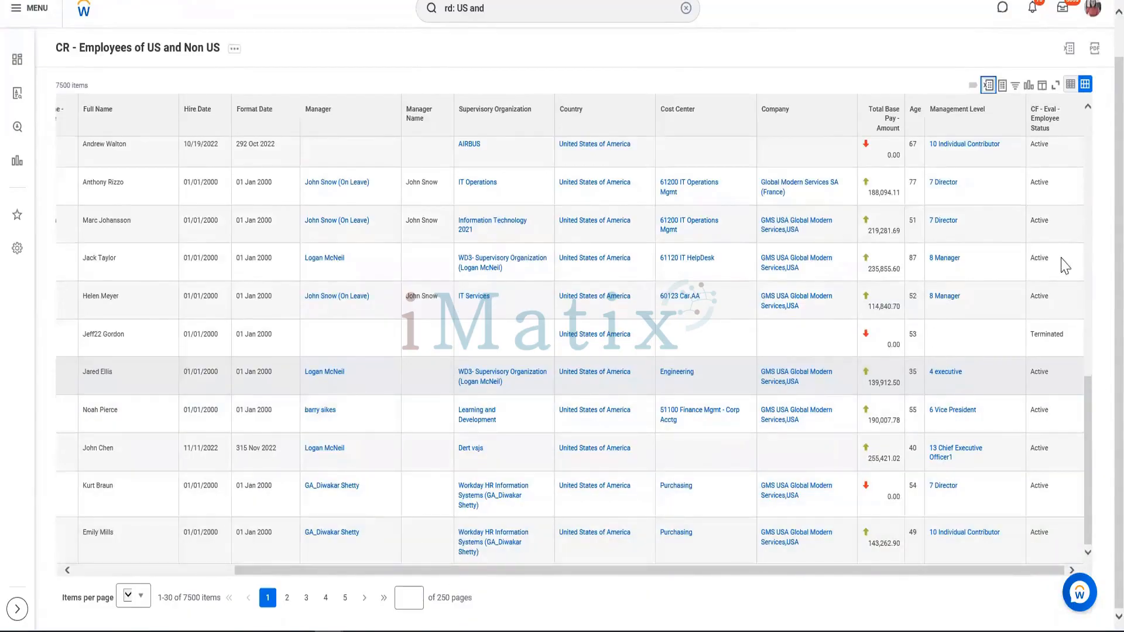
pyautogui.scroll(2, 1045, 381)
pyautogui.scroll(5, 1045, 380)
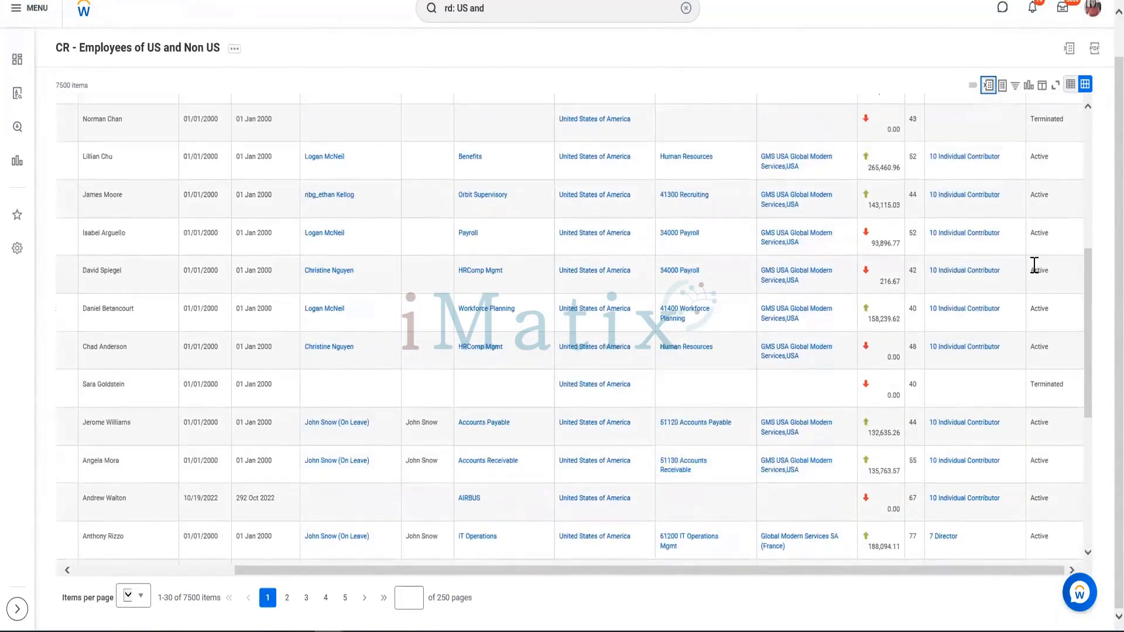
pyautogui.scroll(5, 1080, 363)
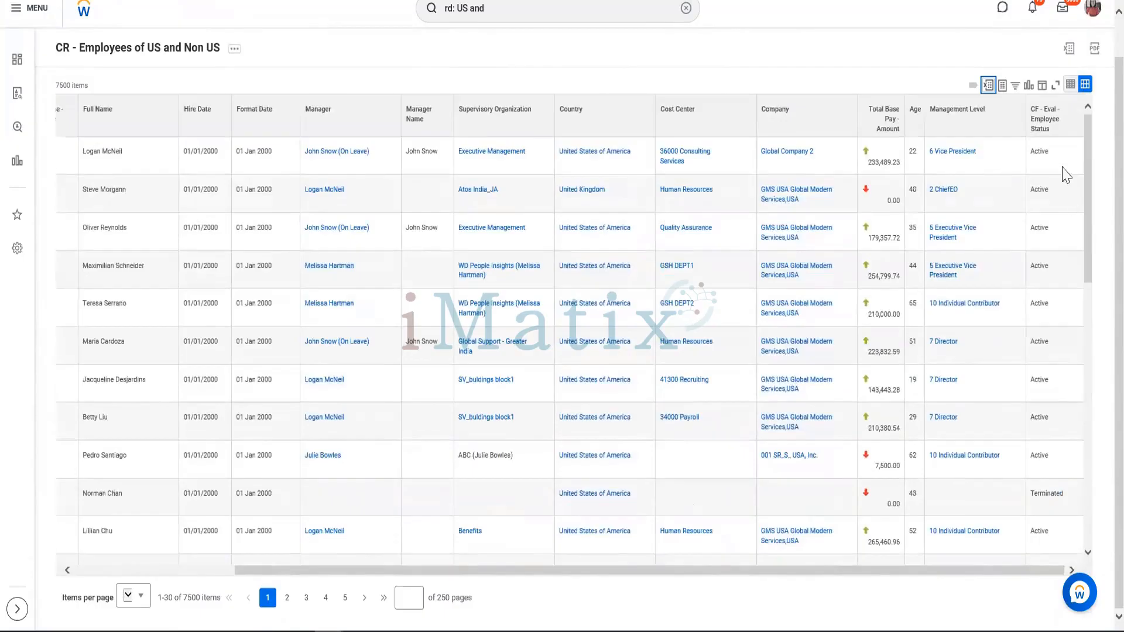
pyautogui.scroll(-1, 1064, 170)
pyautogui.scroll(3, 1067, 159)
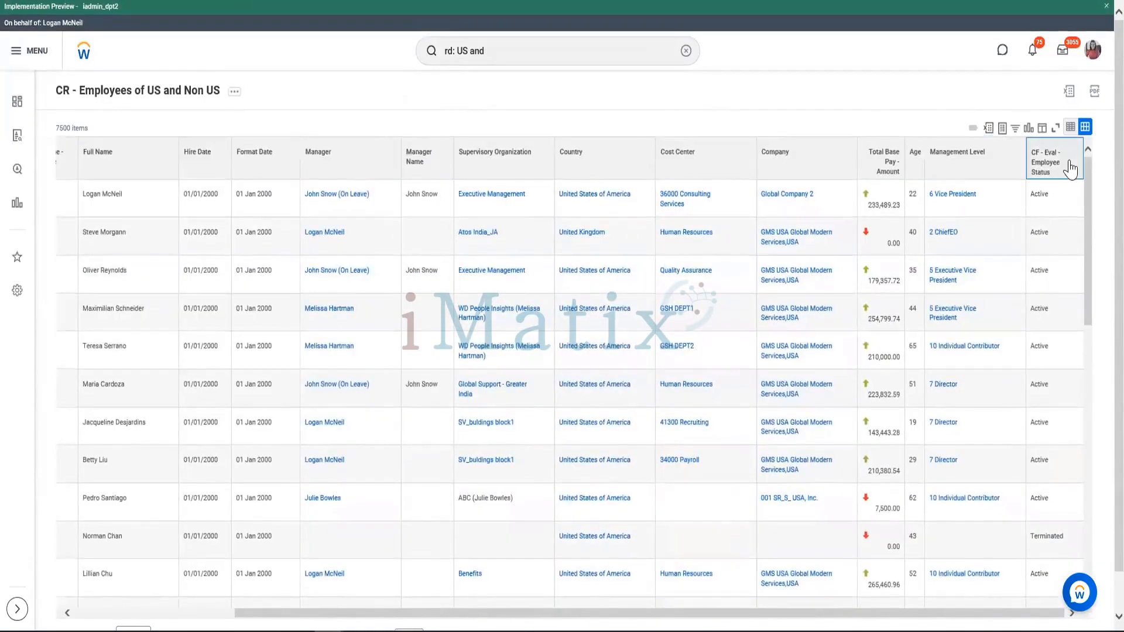
pyautogui.click(1070, 168)
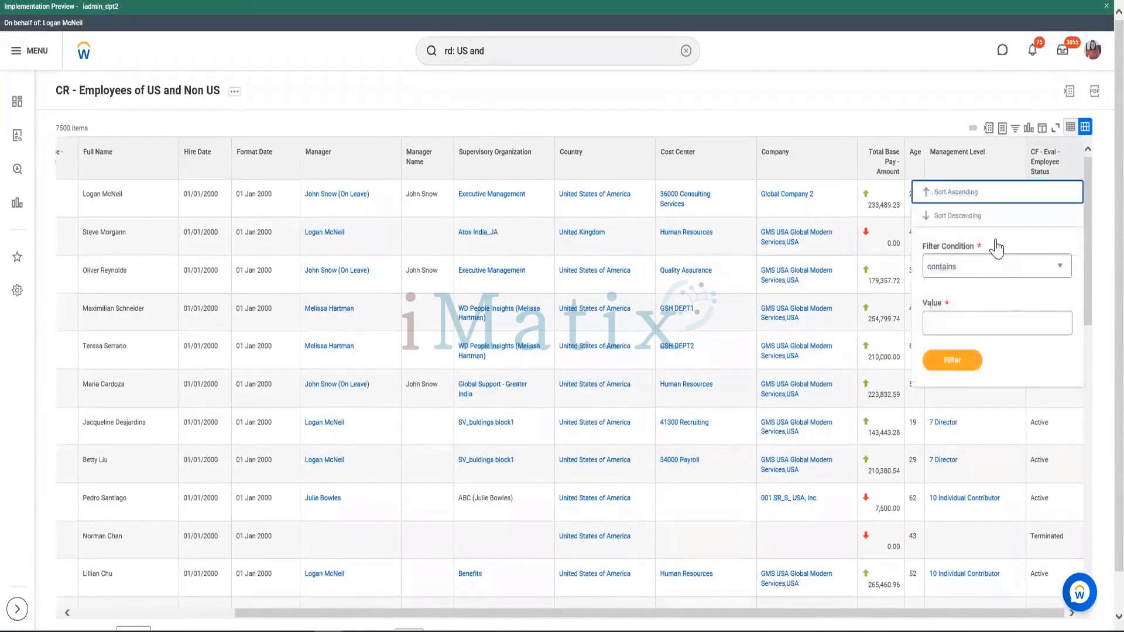
pyautogui.click(987, 320)
pyautogui.write('Act')
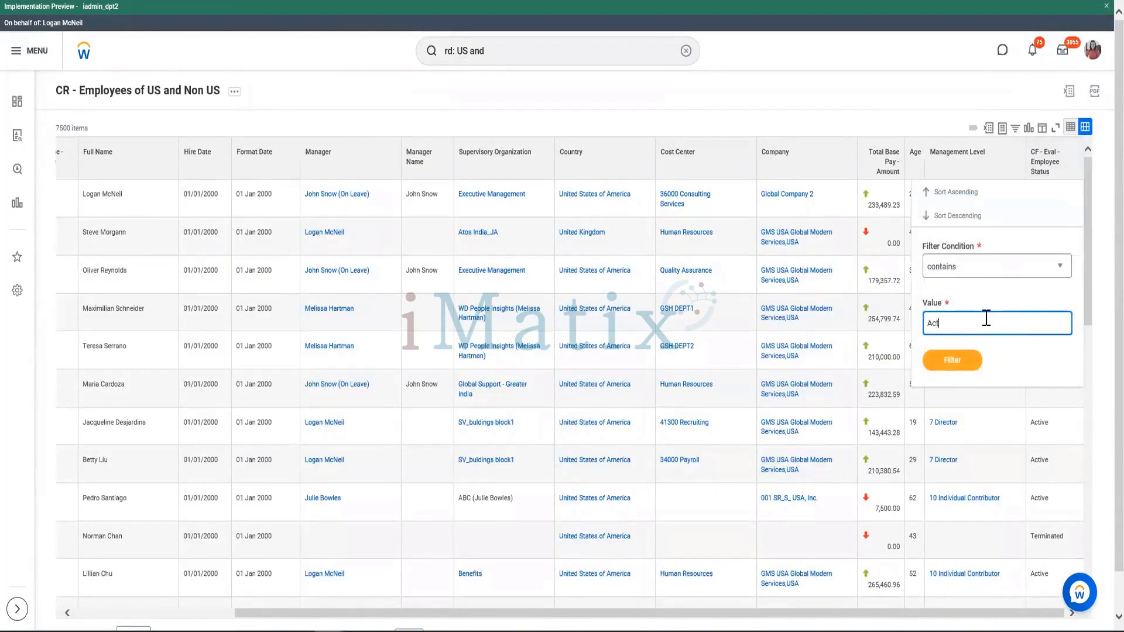
pyautogui.write('ive')
pyautogui.click(979, 371)
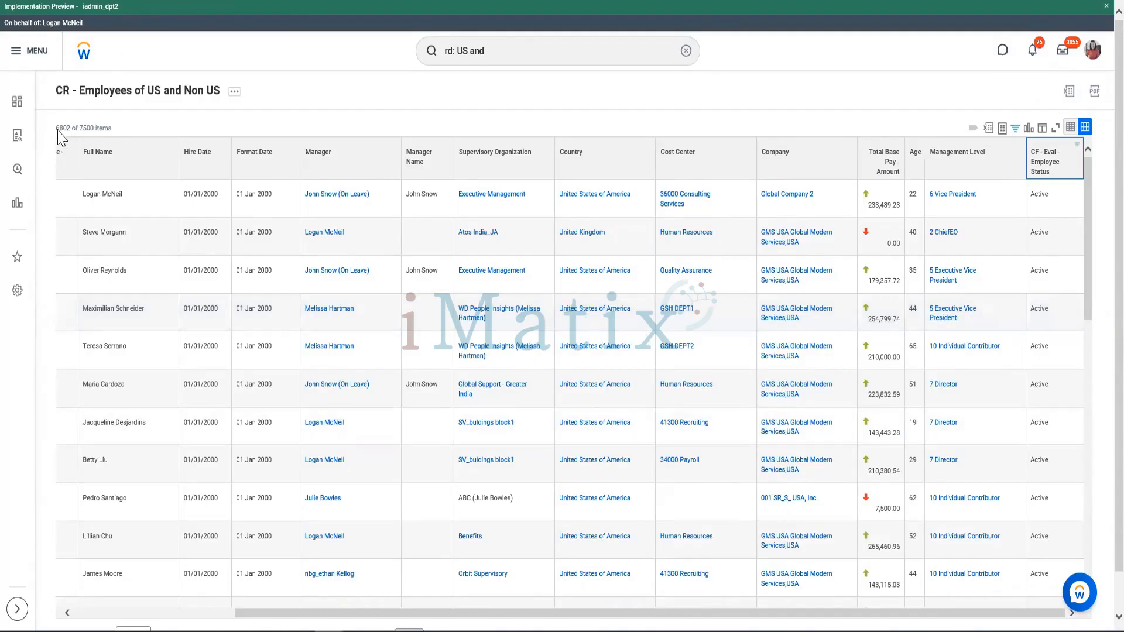
pyautogui.doubleClick(73, 134)
# Change the CF - Eval - Employee Status filter value to Terminated and review the item count and matching rows.
pyautogui.click(1047, 170)
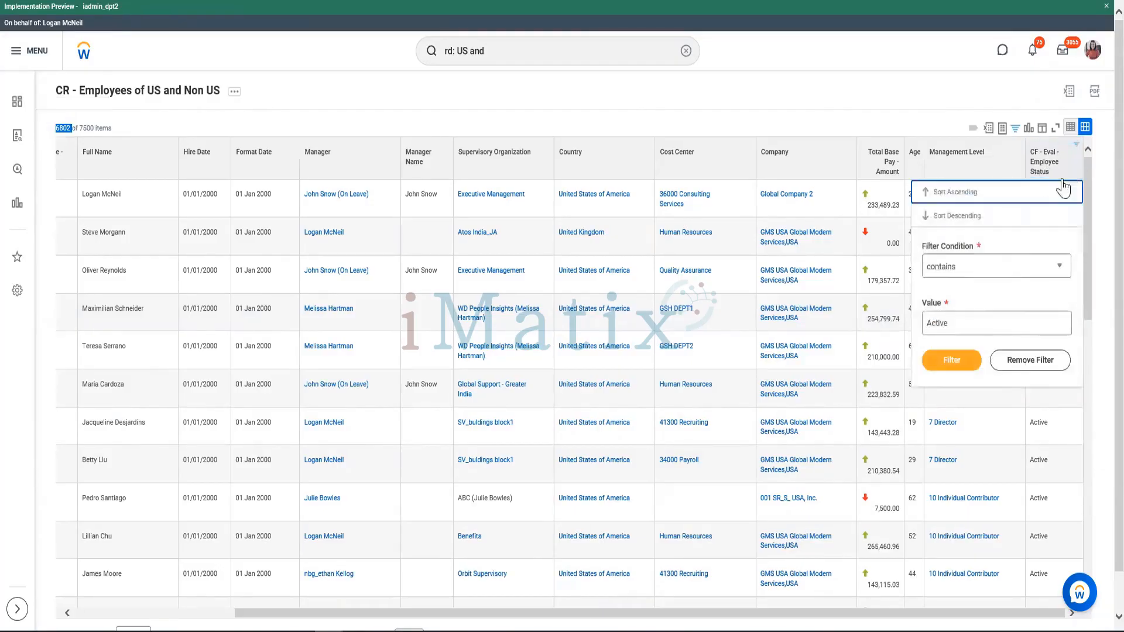
pyautogui.doubleClick(966, 327)
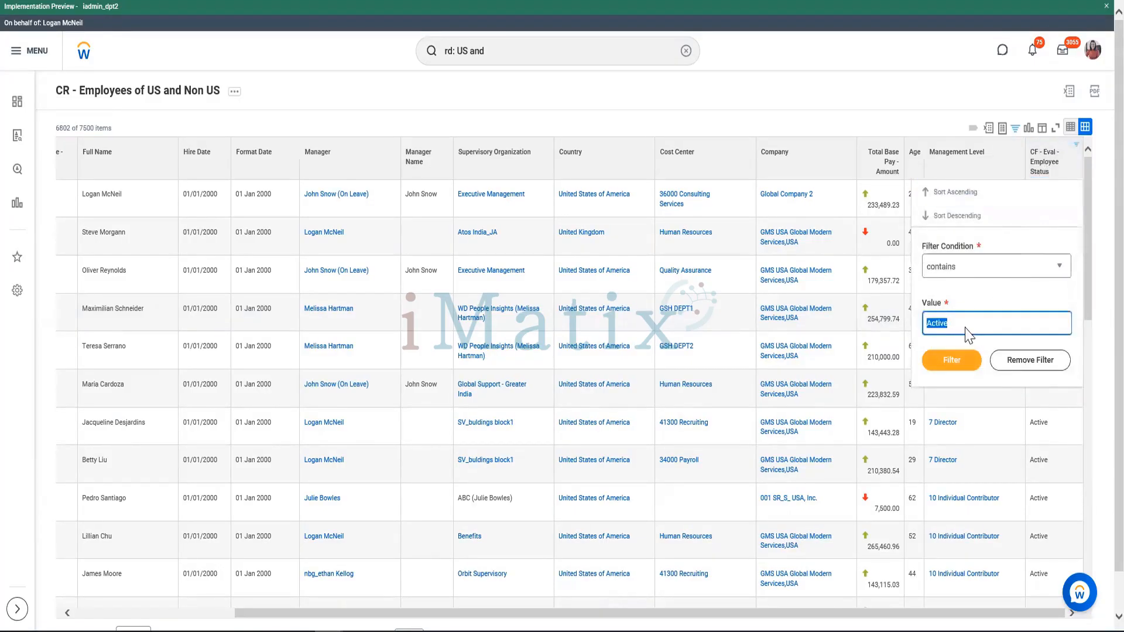
pyautogui.write('Terminated')
pyautogui.click(952, 360)
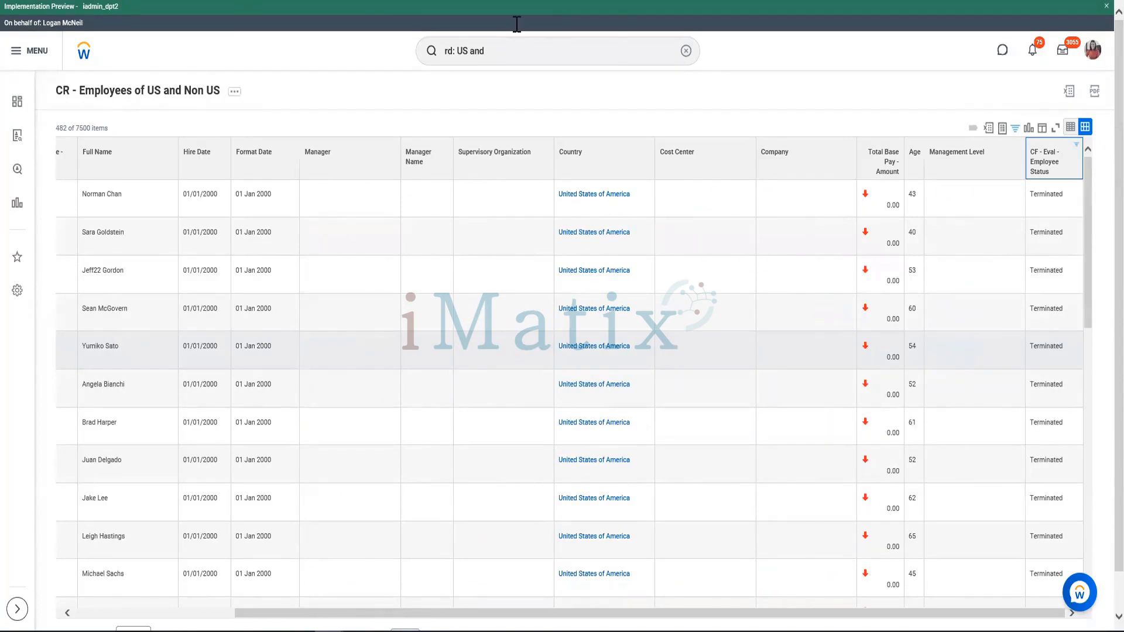
pyautogui.doubleClick(61, 129)
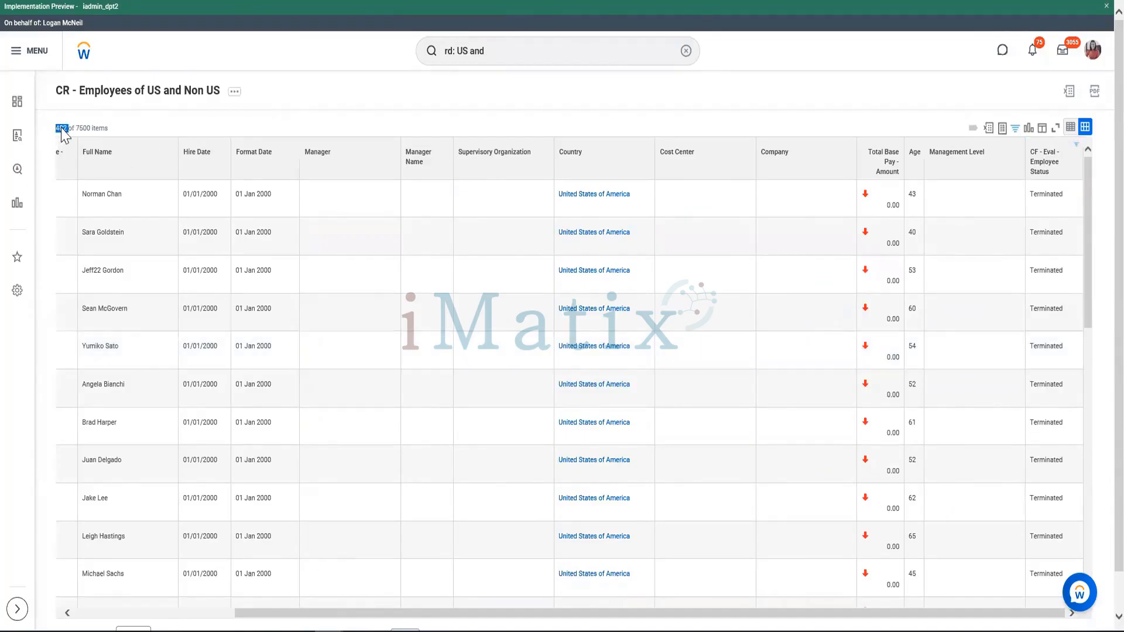
pyautogui.scroll(-5, 1041, 275)
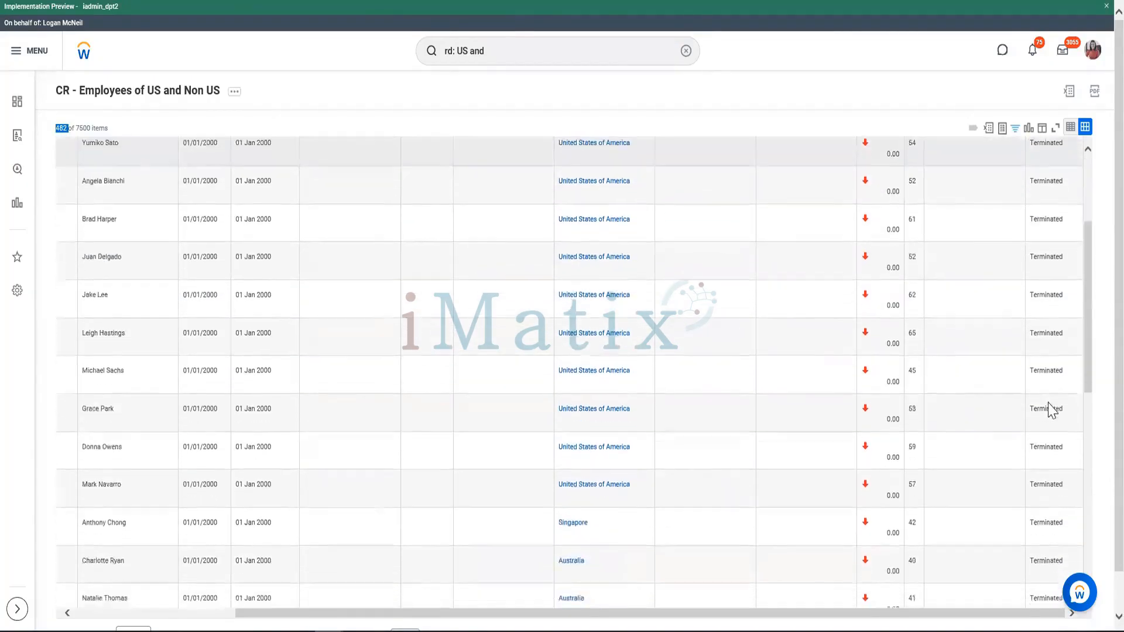
pyautogui.scroll(5, 1001, 402)
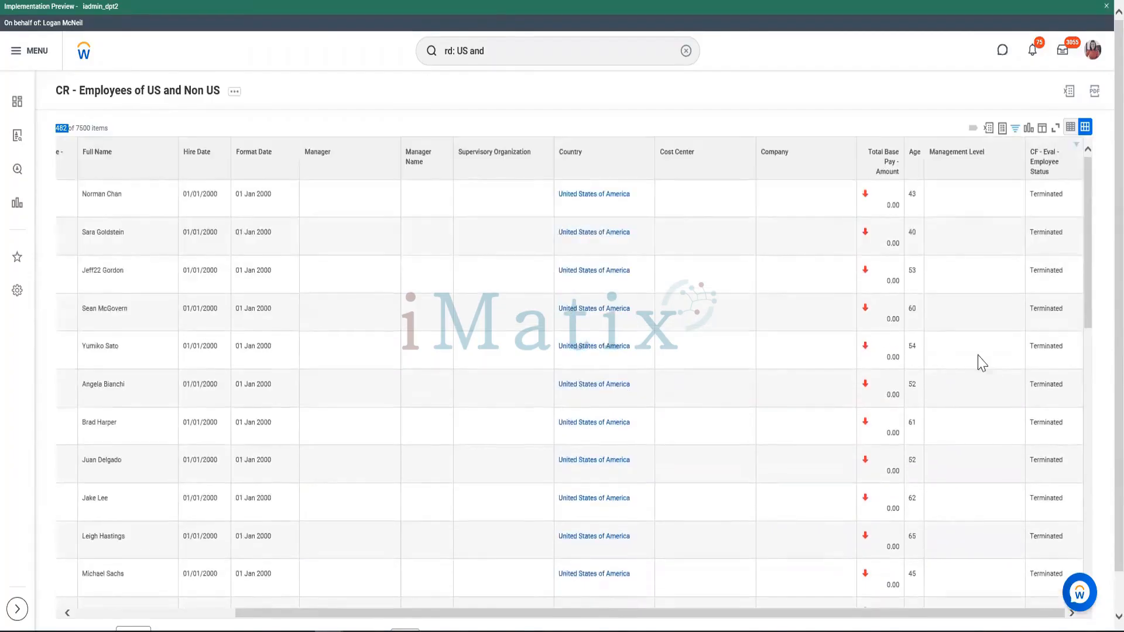
pyautogui.scroll(-1, 940, 304)
pyautogui.scroll(1, 1021, 331)
pyautogui.click(1059, 175)
pyautogui.click(1057, 171)
pyautogui.click(1059, 170)
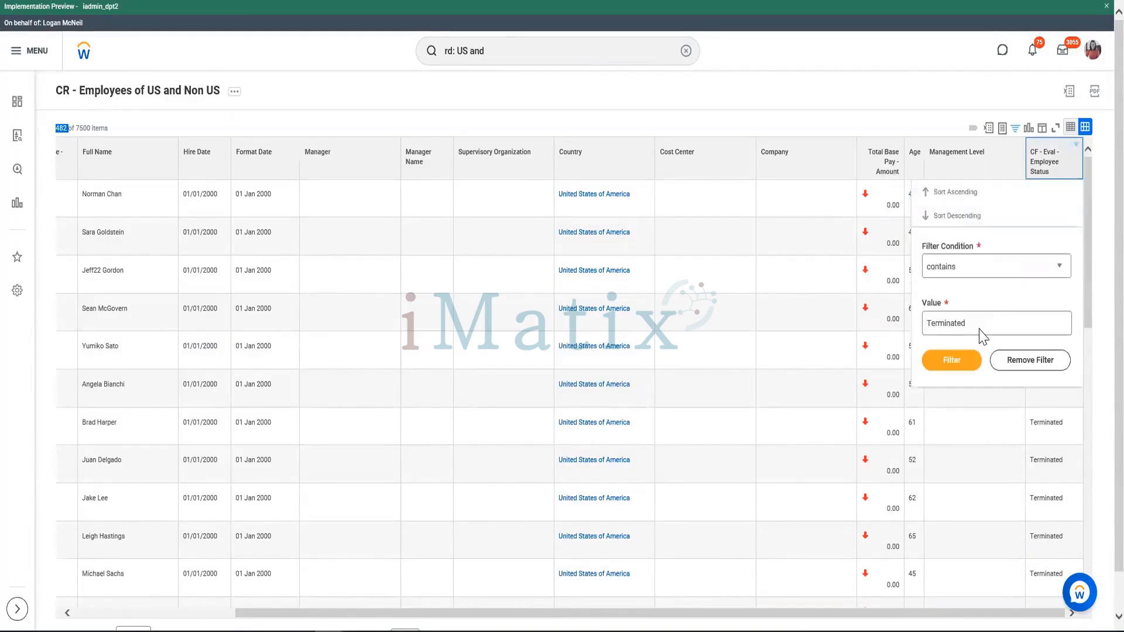
pyautogui.click(1072, 168)
pyautogui.click(960, 359)
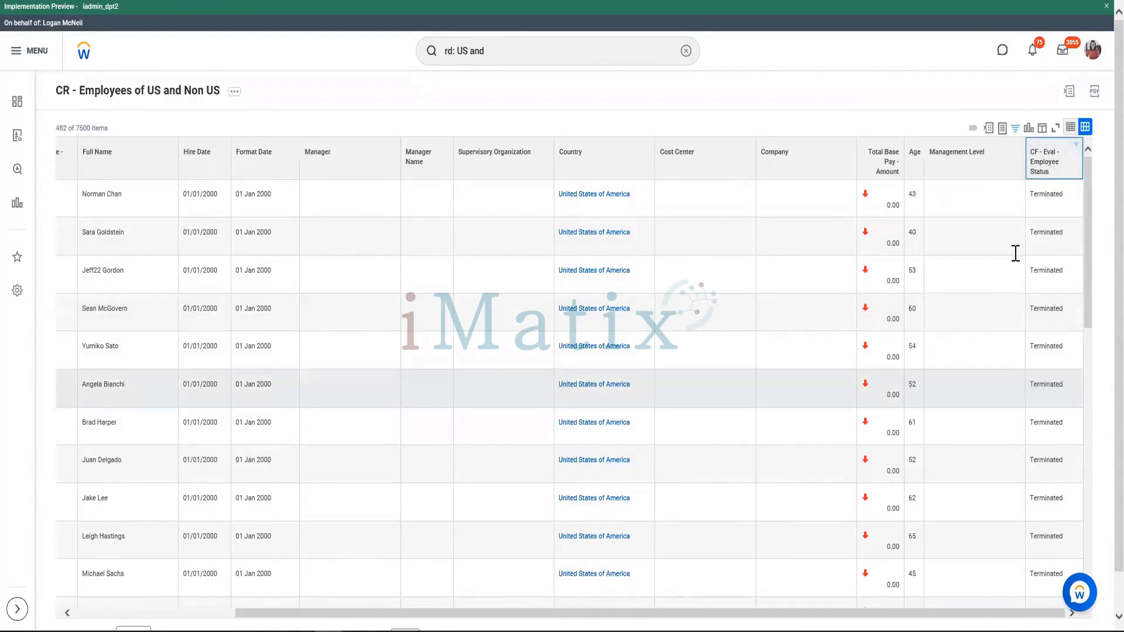
# Change the CF - Eval - Employee Status filter value to On Leave and check the filtered results across the report's columns.
pyautogui.click(1051, 154)
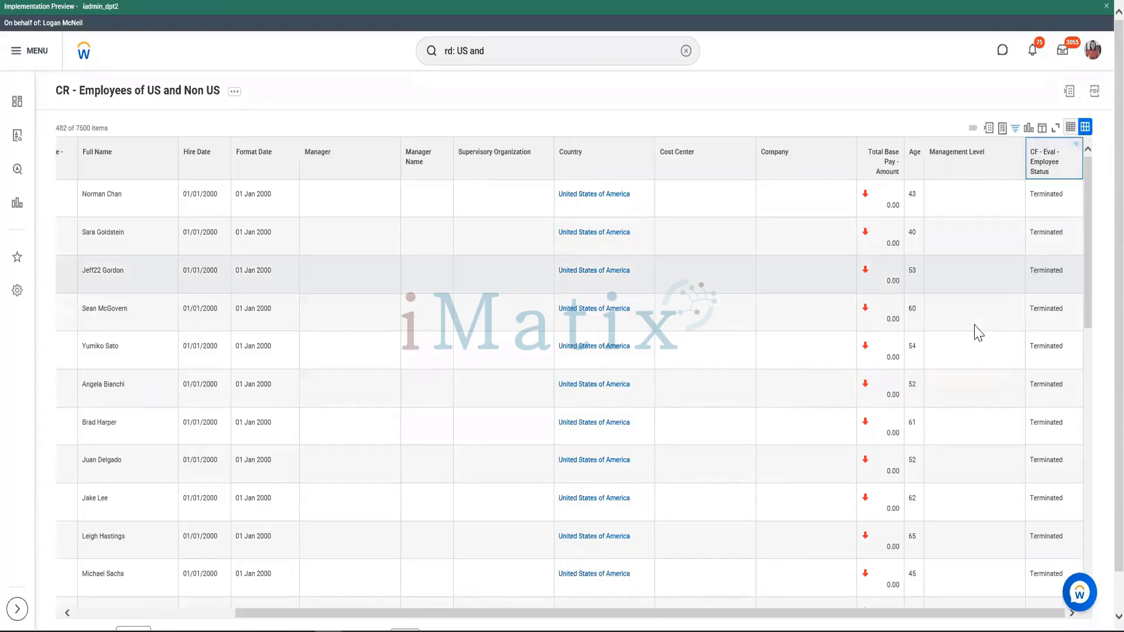
pyautogui.click(1066, 168)
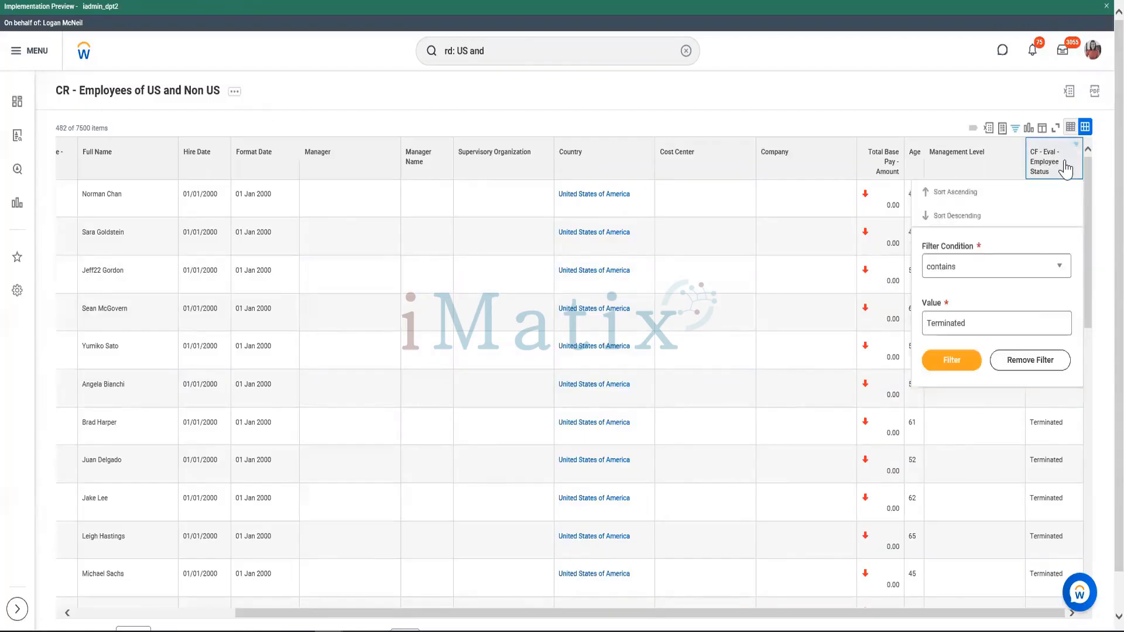
pyautogui.click(1066, 168)
pyautogui.click(1066, 169)
pyautogui.click(984, 325)
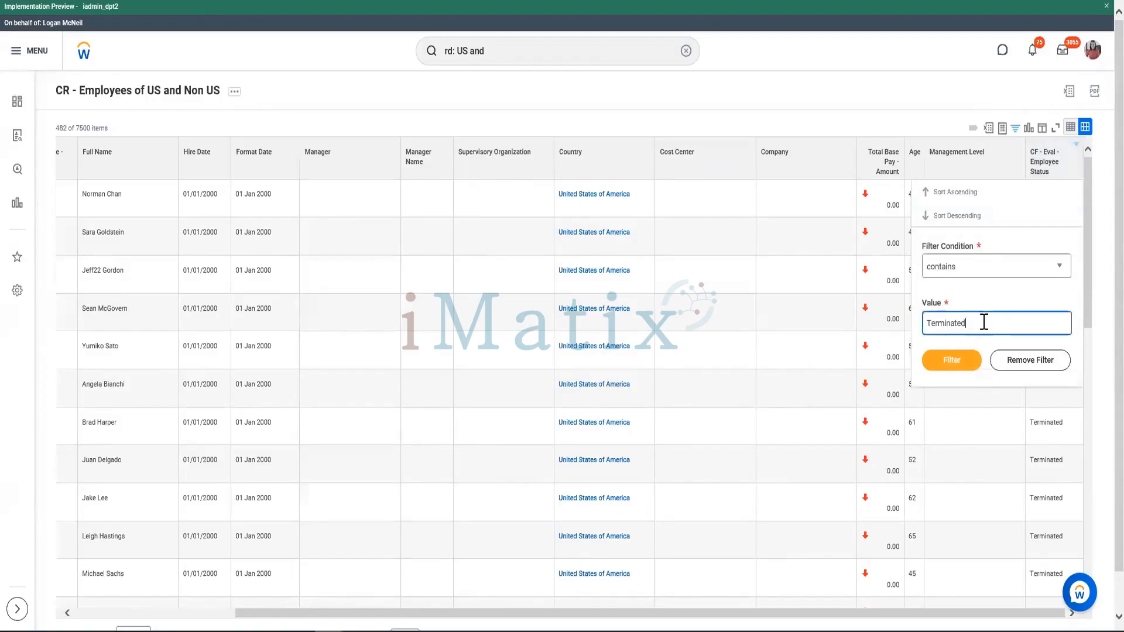
pyautogui.doubleClick(983, 324)
pyautogui.write('On Leave')
pyautogui.click(953, 365)
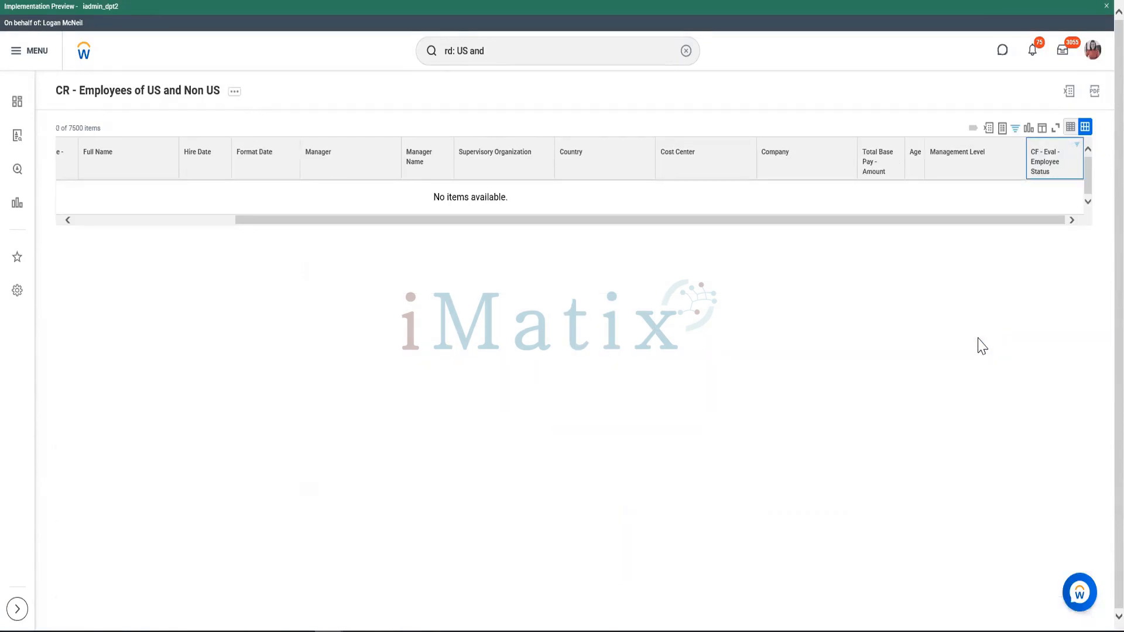
pyautogui.click(165, 221)
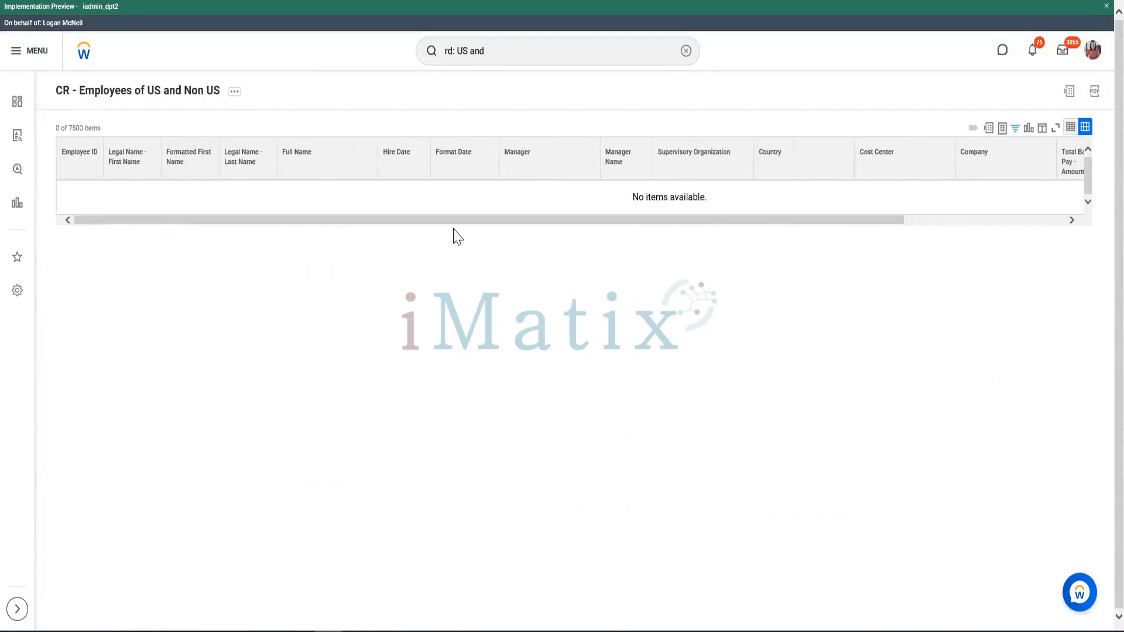
pyautogui.click(1030, 220)
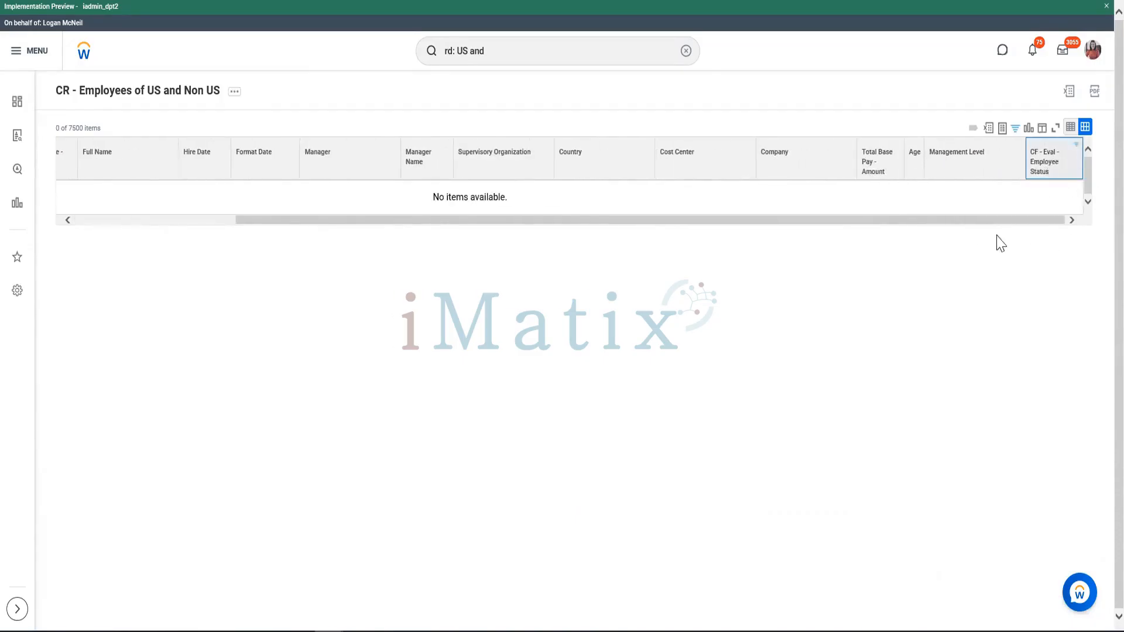
# Review the condition and value of the filter on the CF - Eval - Employee Status column.
pyautogui.click(1062, 178)
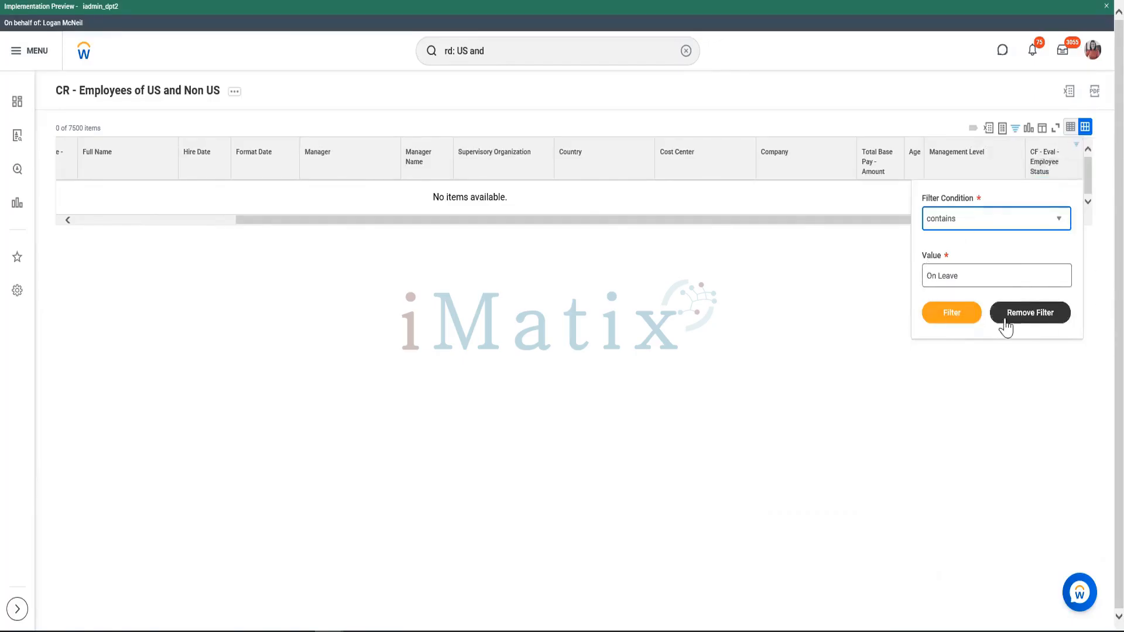
pyautogui.click(954, 275)
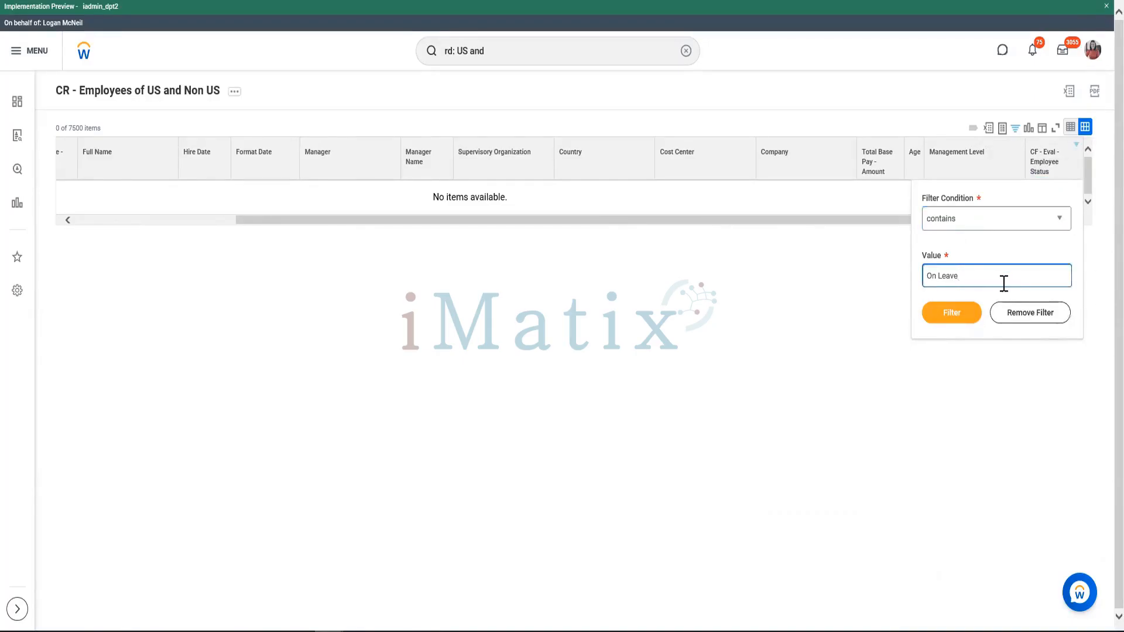
pyautogui.moveTo(1003, 284); pyautogui.dragTo(893, 291)
pyautogui.click(736, 281)
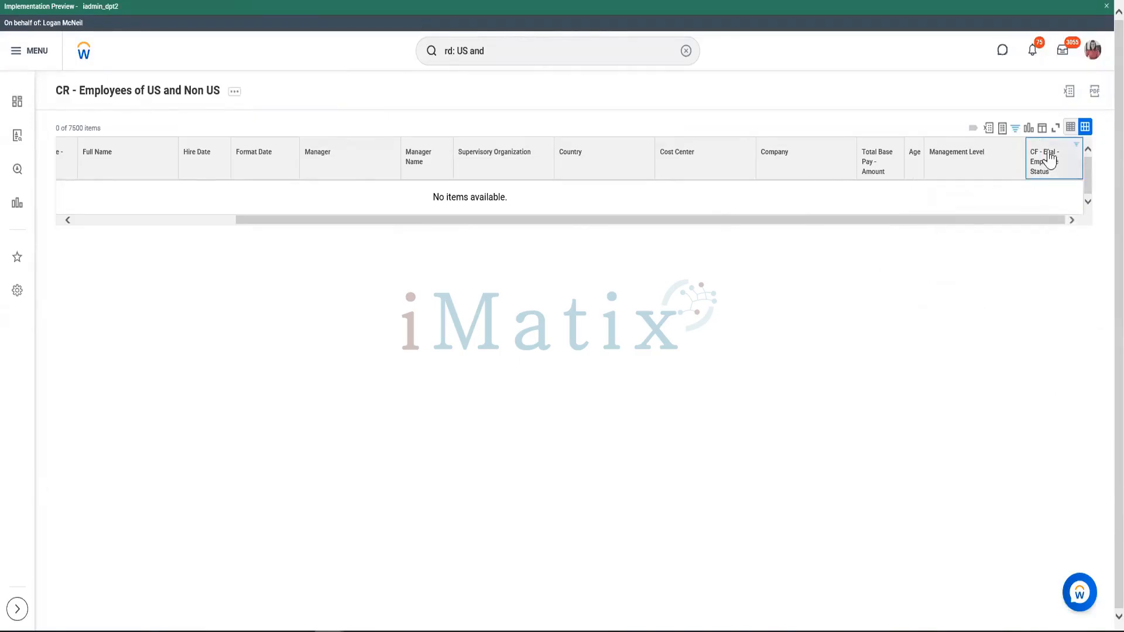
# Review the Notepad notes, switch to Workday's calculated field, and open CF - TF - Terminated (A) and CF - TC - Active Status(A) in new tabs.
pyautogui.hotkey('alt', 'Tab')
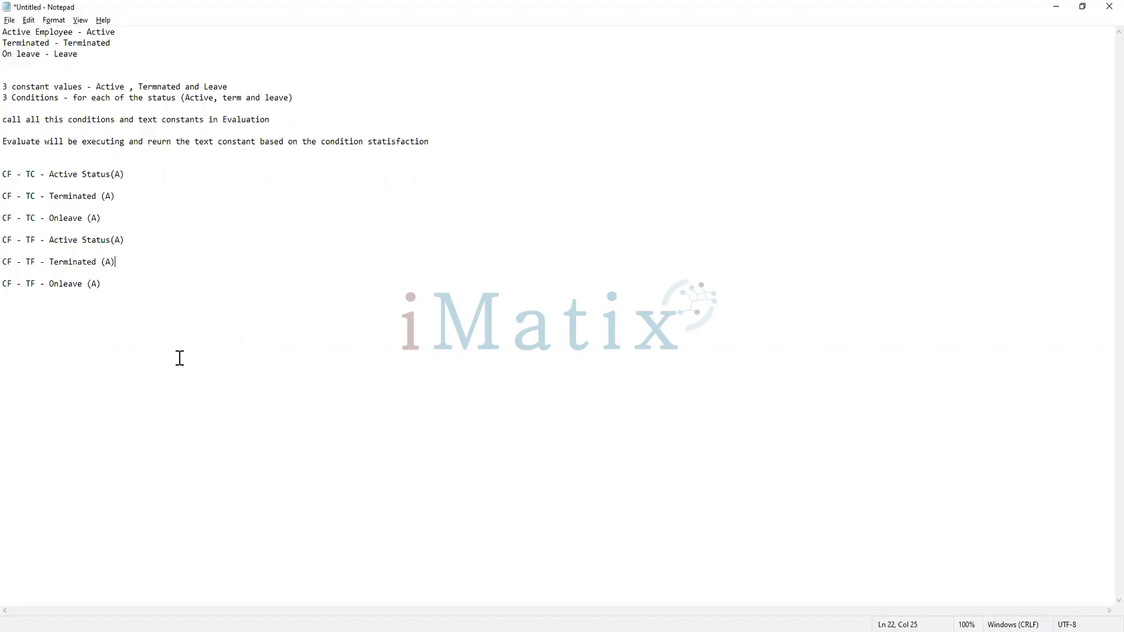
pyautogui.hotkey('alt', 'Tab')
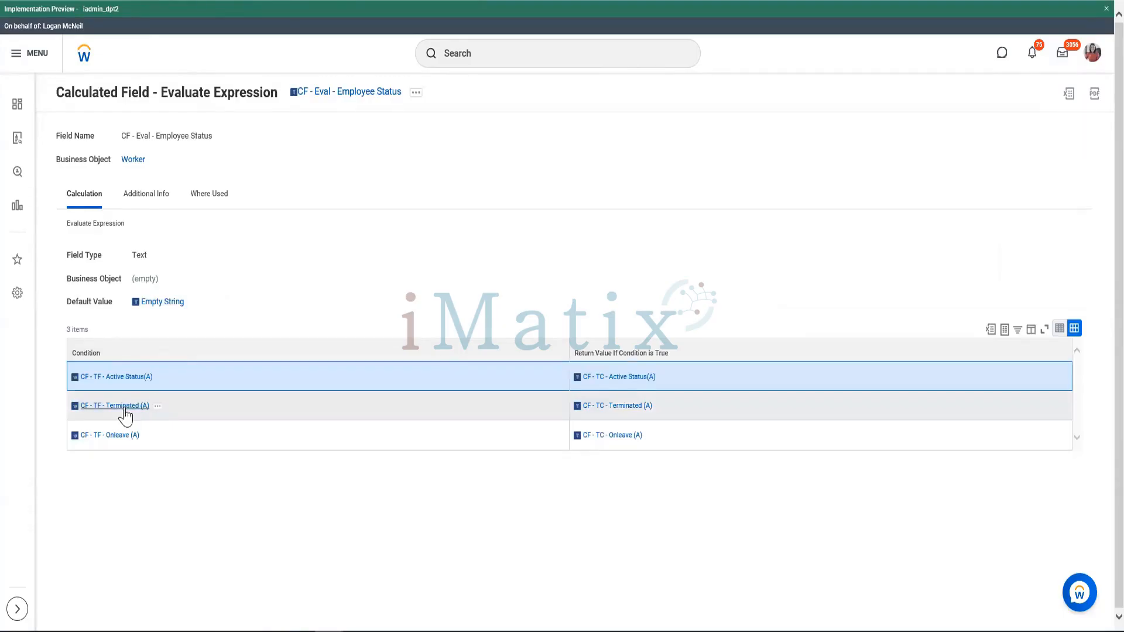
pyautogui.rightClick(124, 408)
pyautogui.click(146, 417)
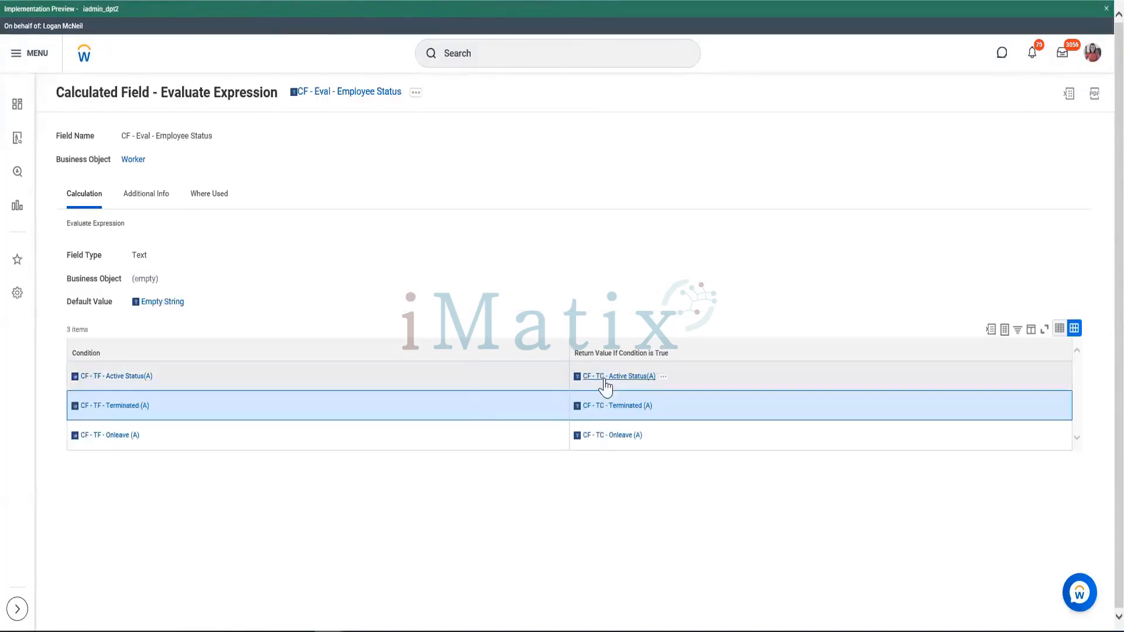
pyautogui.rightClick(606, 383)
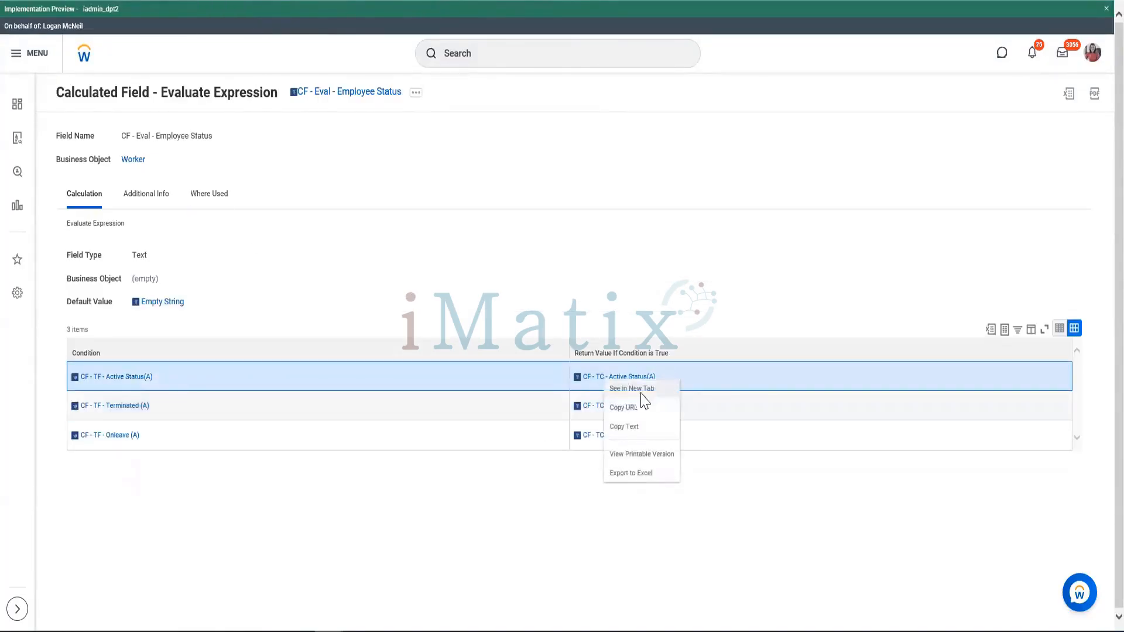
pyautogui.click(640, 389)
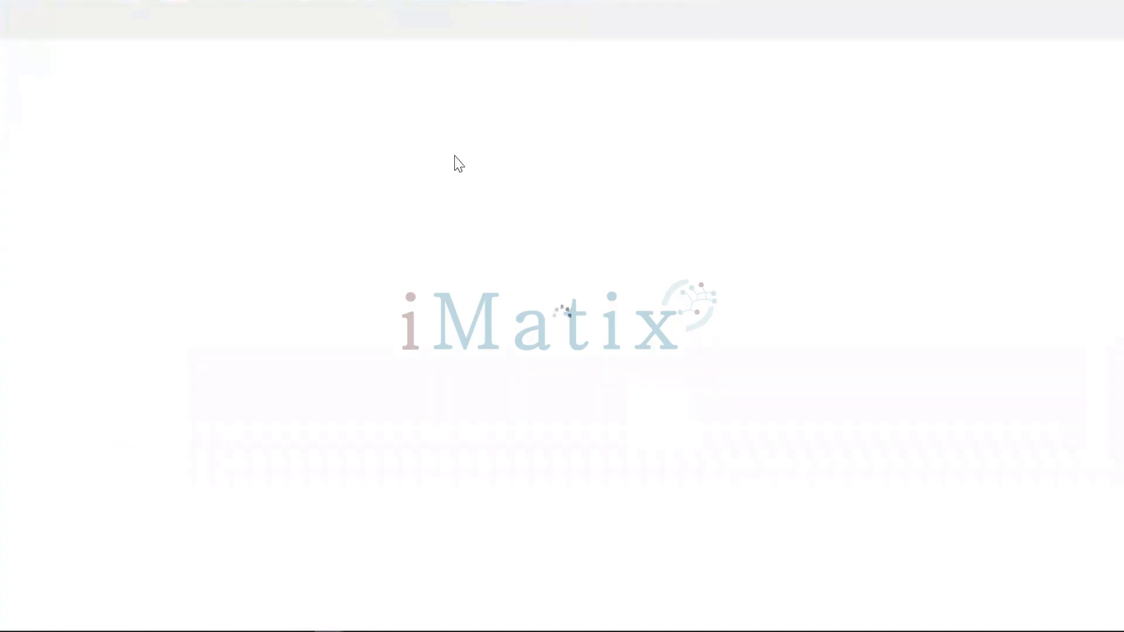